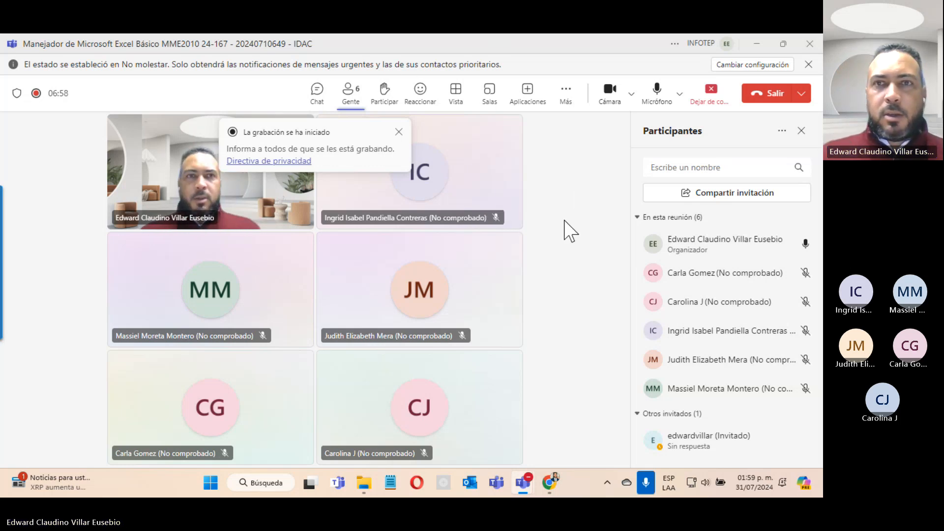
# Switch from the meeting to the browser's course page and close the open 29 de Julio - 04 de Agosto section
pyautogui.click(757, 44)
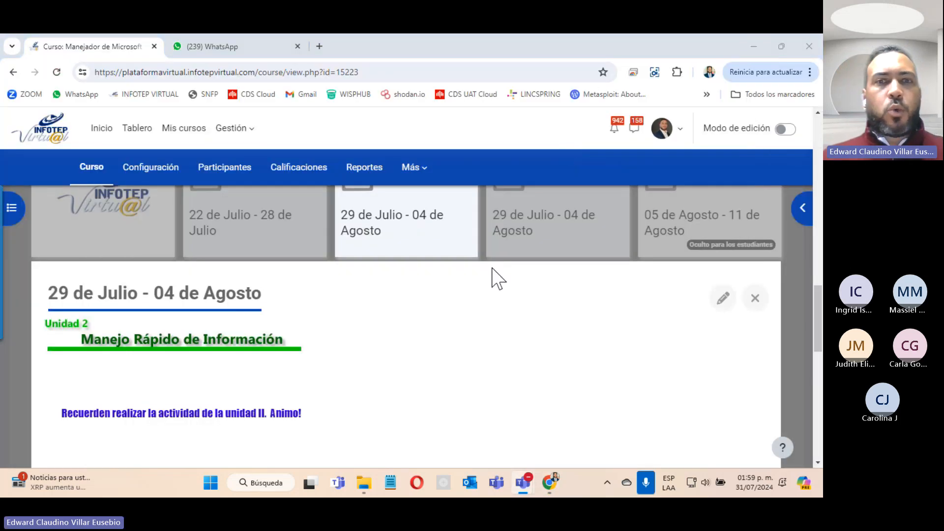
pyautogui.click(21, 352)
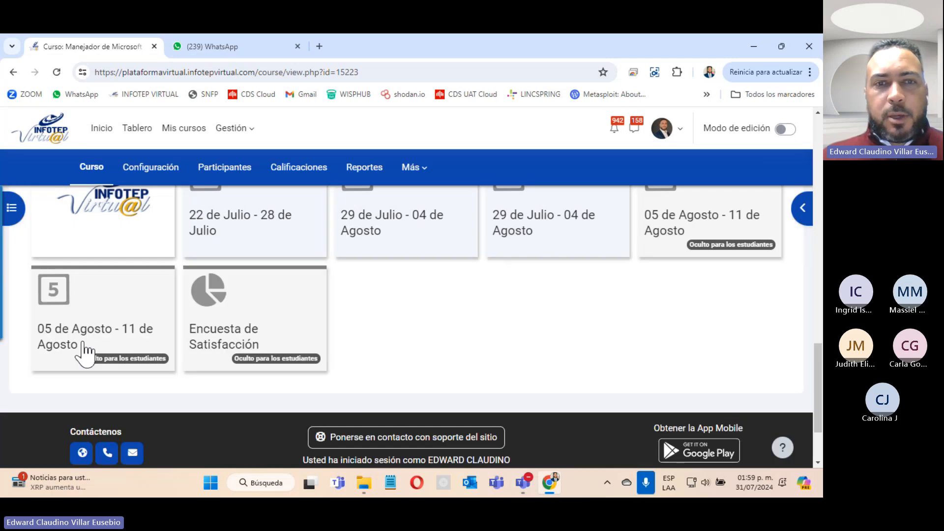
pyautogui.scroll(4, 438, 322)
pyautogui.scroll(-5, 433, 325)
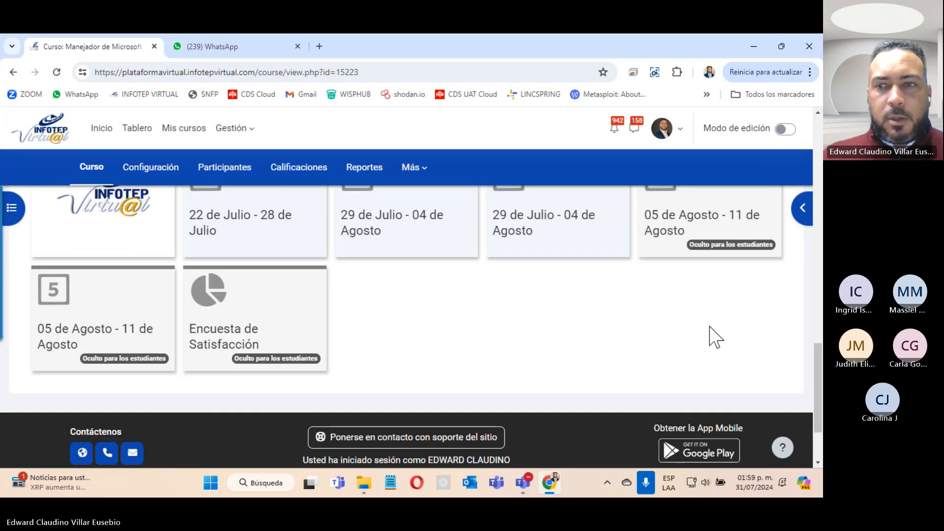
# Restore the maximized meeting window to a smaller size over the browser and return to the course page
pyautogui.hotkey('alt', 'Tab')
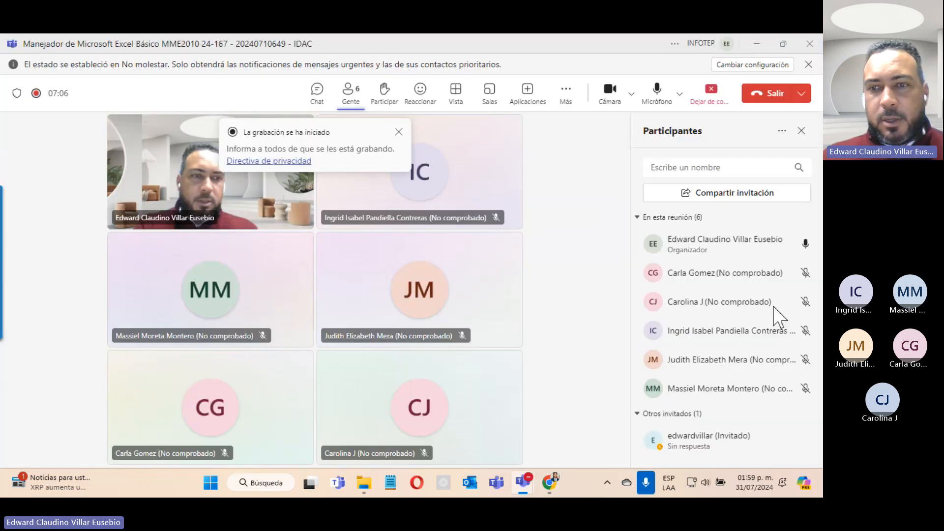
pyautogui.click(783, 46)
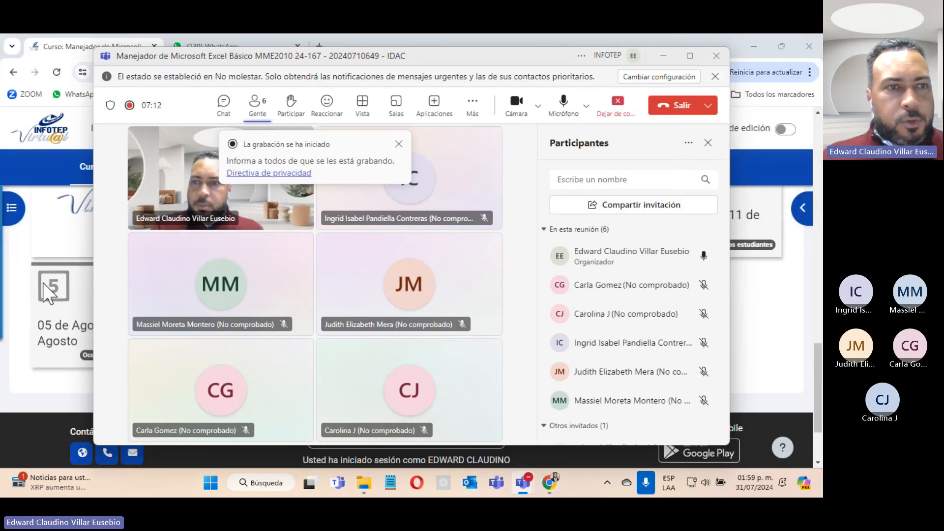
pyautogui.click(28, 272)
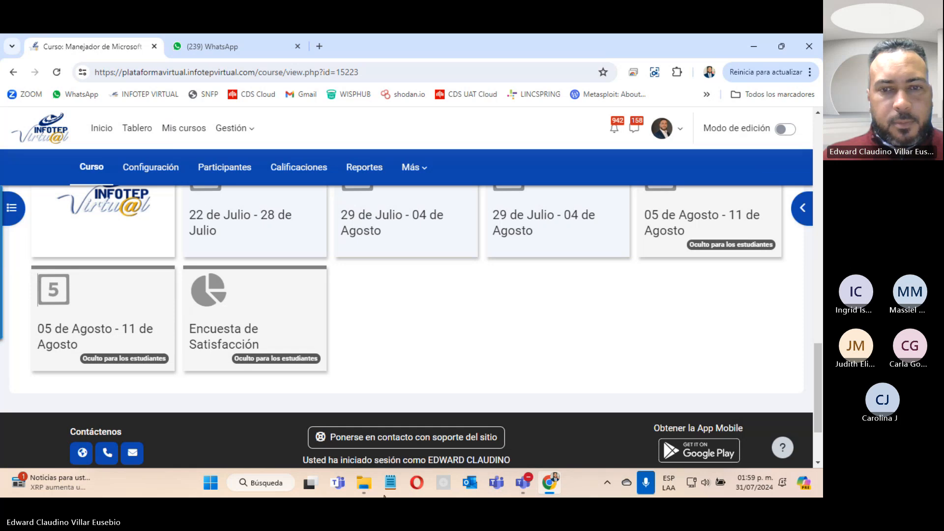
# Bring the meeting window forward, admit the participants waiting in the lobby and dismiss the recording notice
pyautogui.moveTo(523, 483)
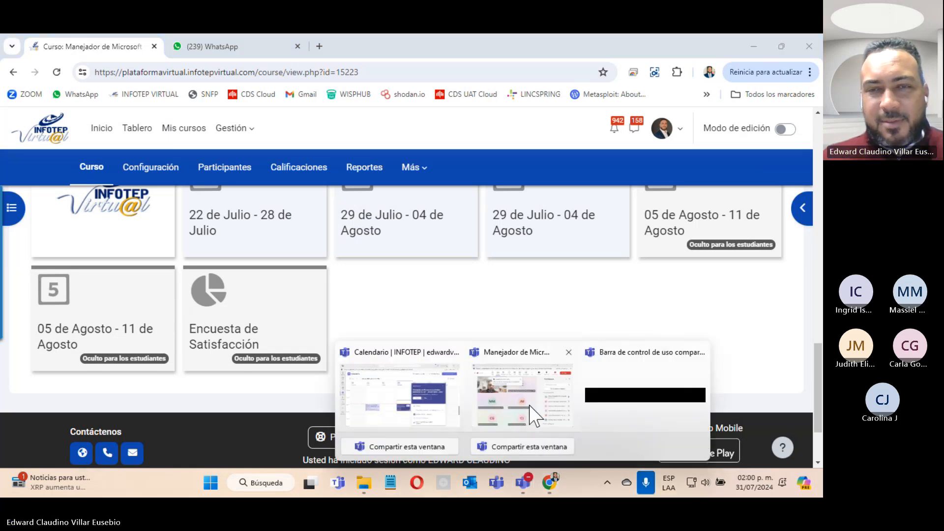
pyautogui.click(563, 363)
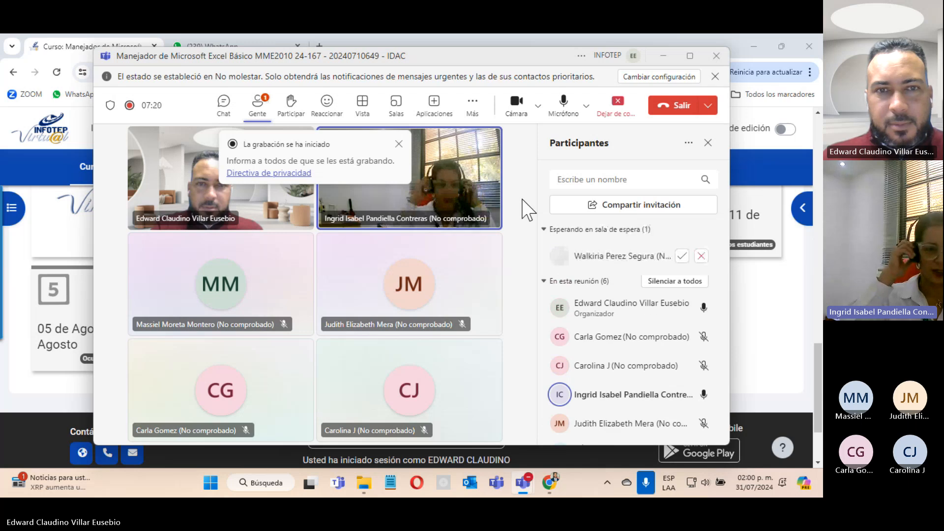
pyautogui.click(682, 255)
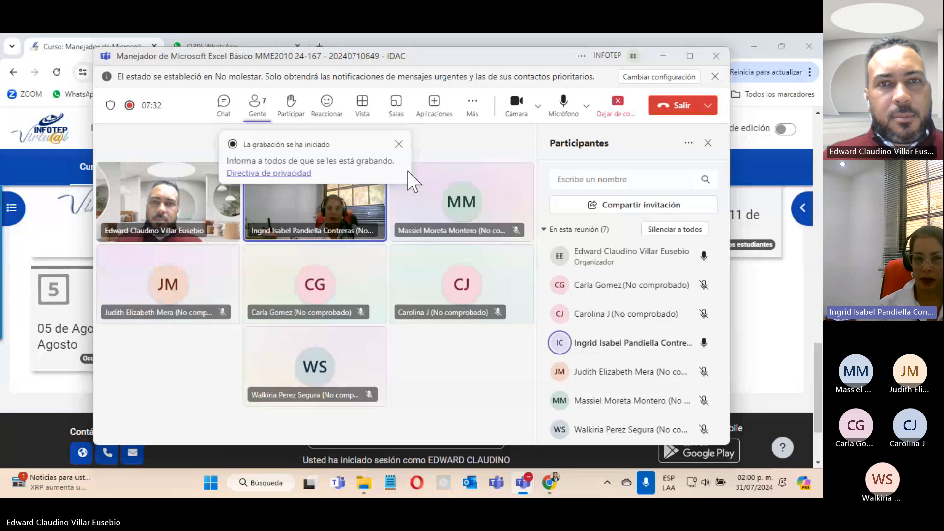
pyautogui.click(399, 144)
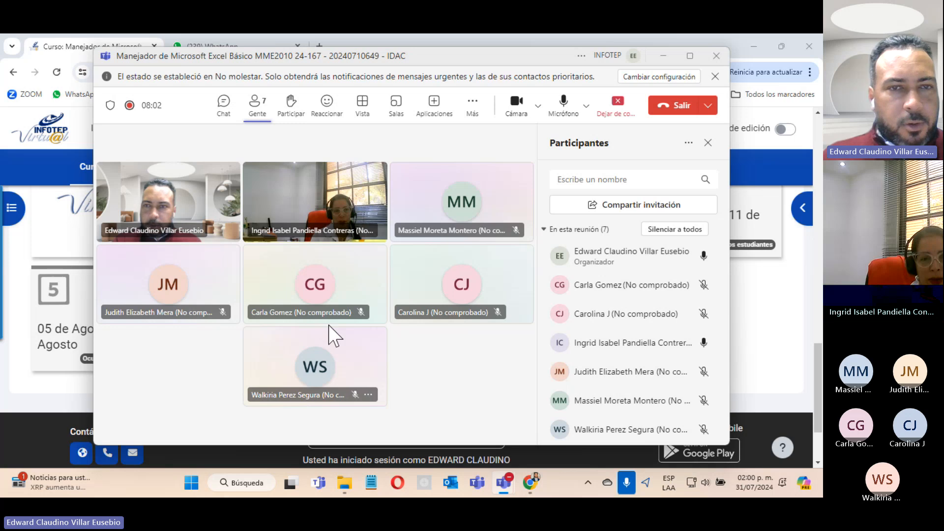
pyautogui.moveTo(331, 316)
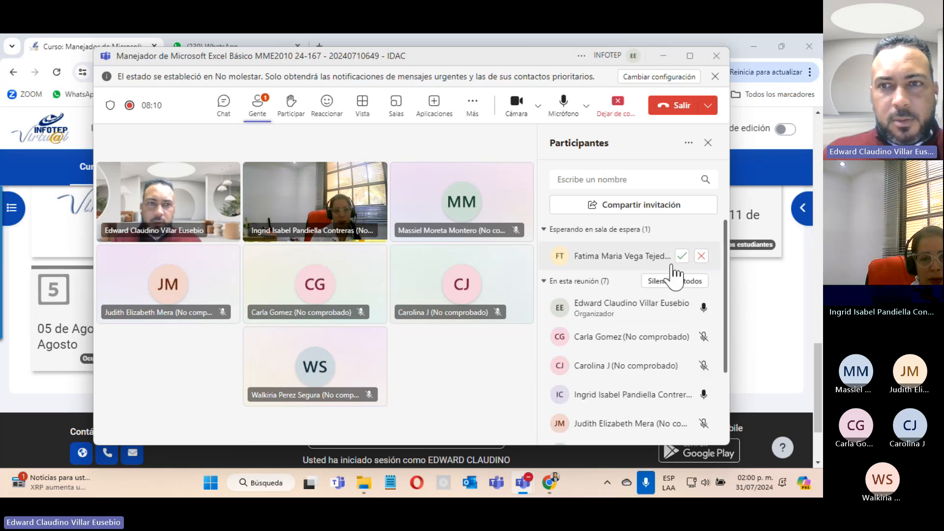
pyautogui.click(682, 257)
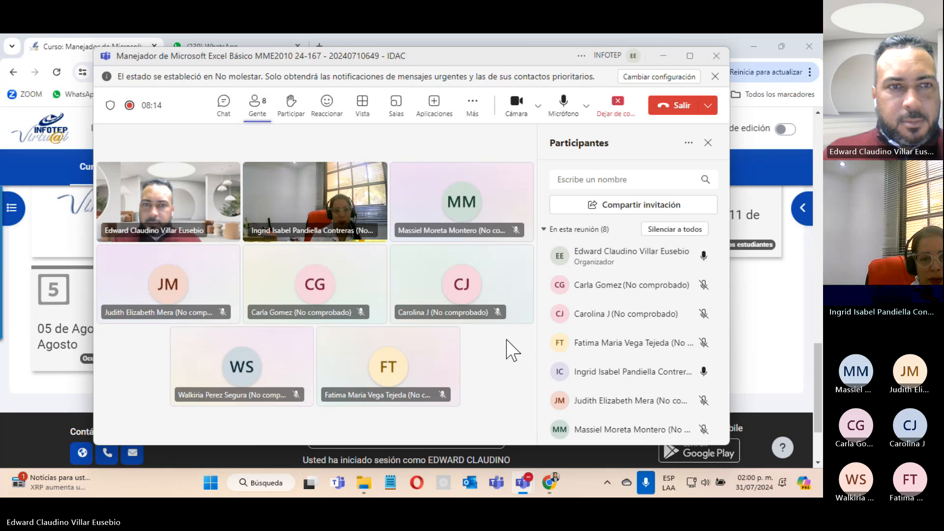
# Download Actividad de la Unidad I from the course's 22 de Julio - 28 de Julio section and launch the downloaded workbook
pyautogui.click(29, 339)
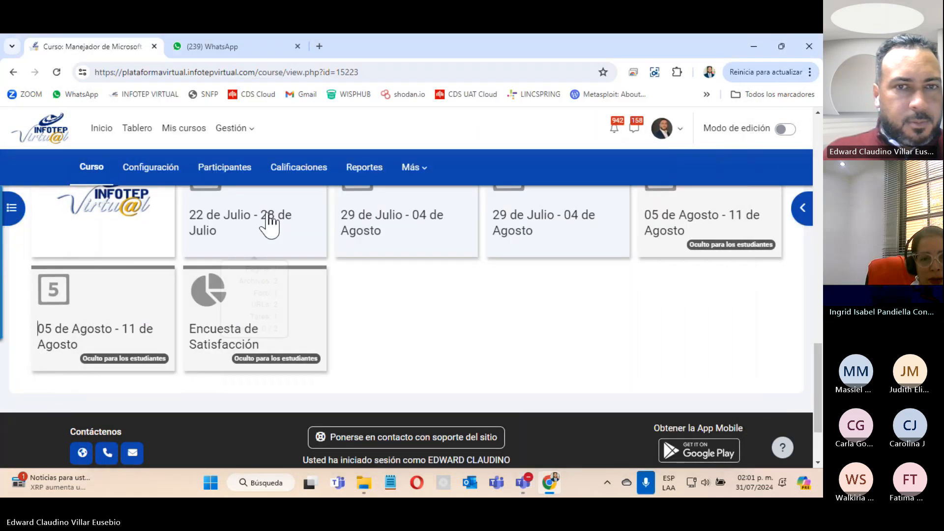
pyautogui.click(290, 231)
pyautogui.scroll(-5, 381, 352)
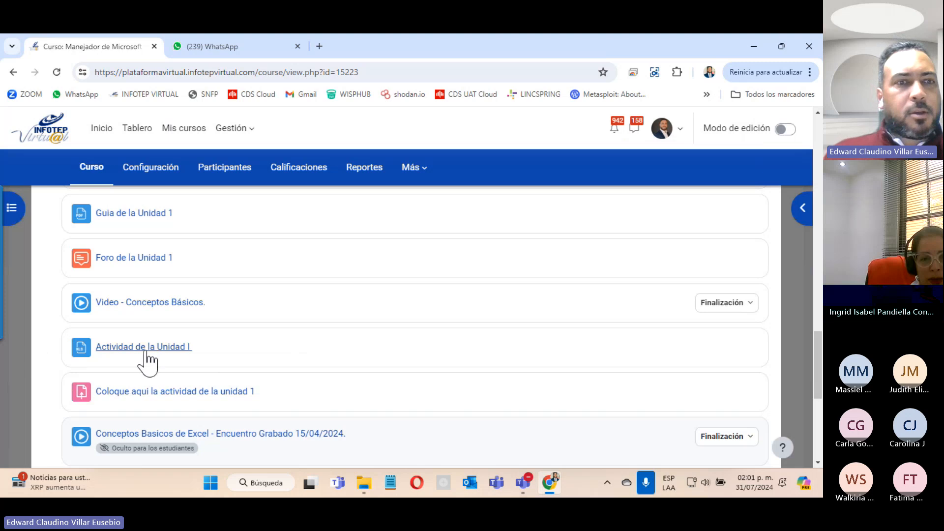
pyautogui.click(157, 353)
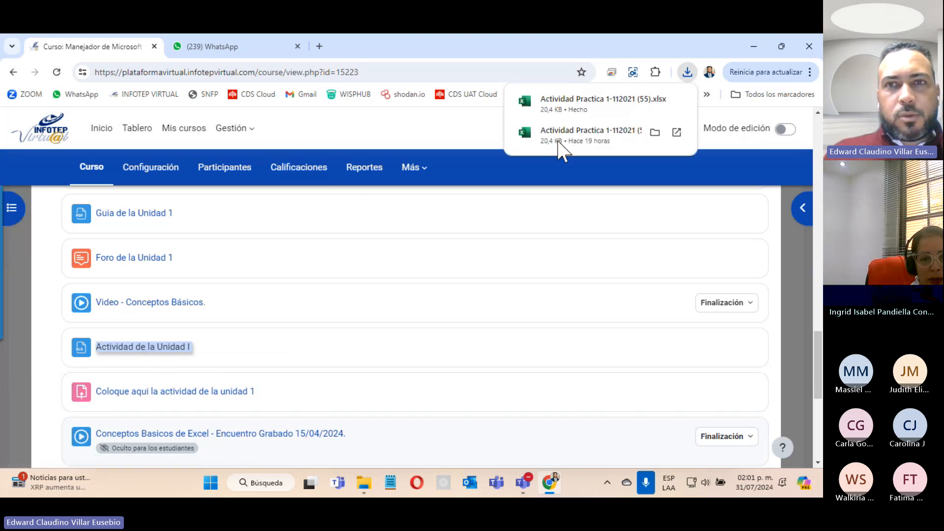
pyautogui.click(581, 101)
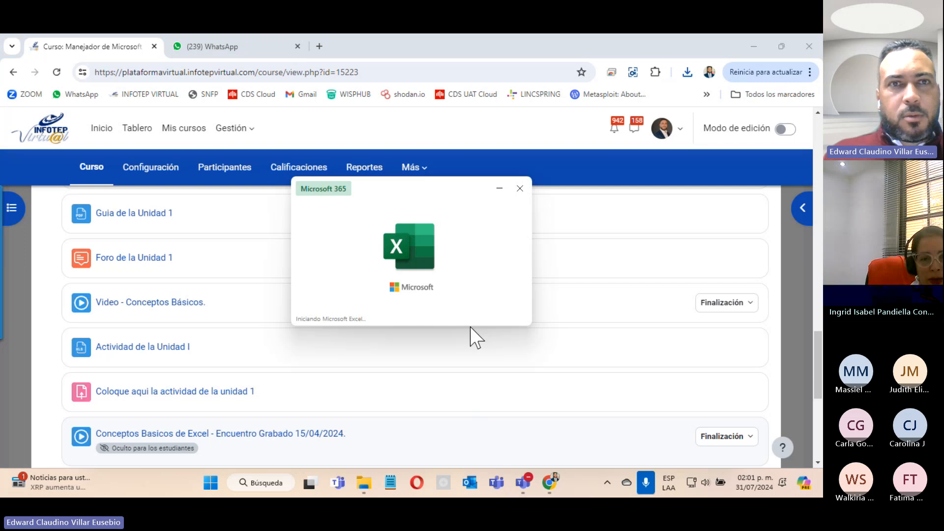
# Close the WhatsApp tab and check the participant list in the meeting window
pyautogui.click(297, 46)
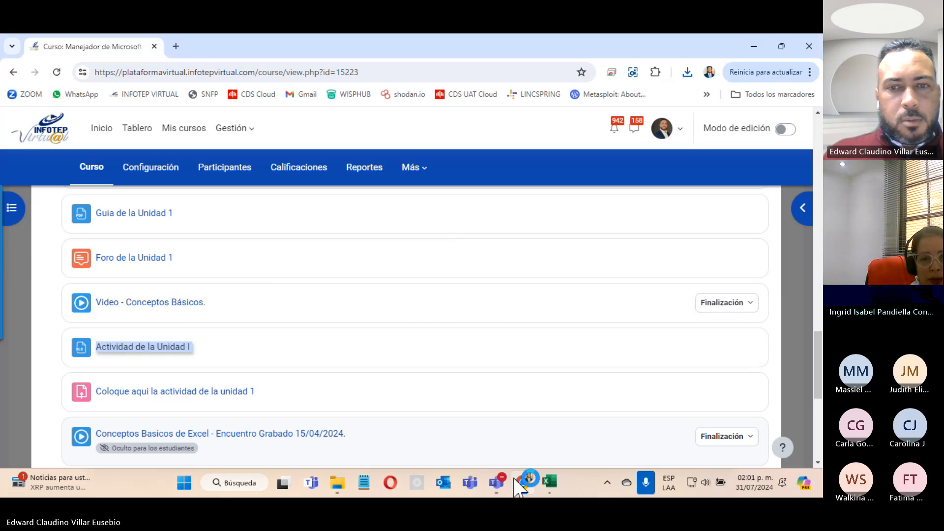
pyautogui.moveTo(497, 483)
pyautogui.click(483, 377)
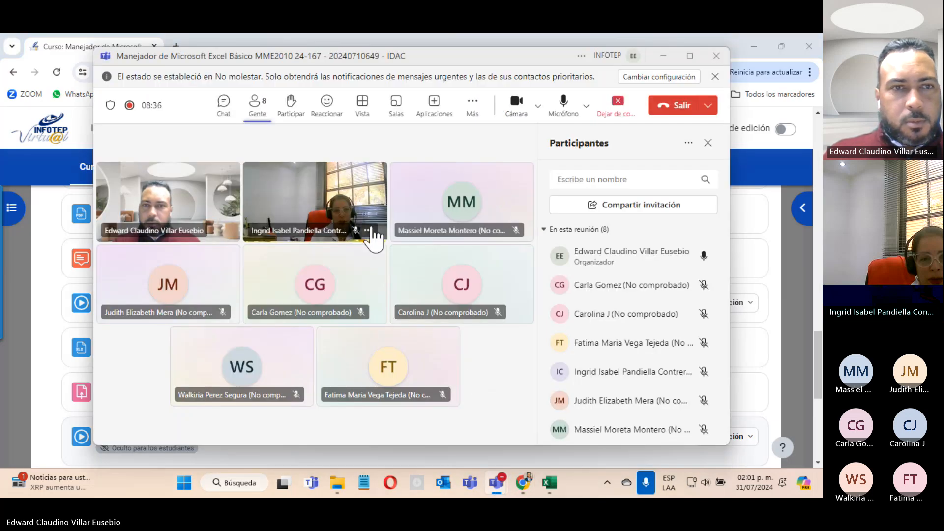
pyautogui.scroll(-2, 545, 403)
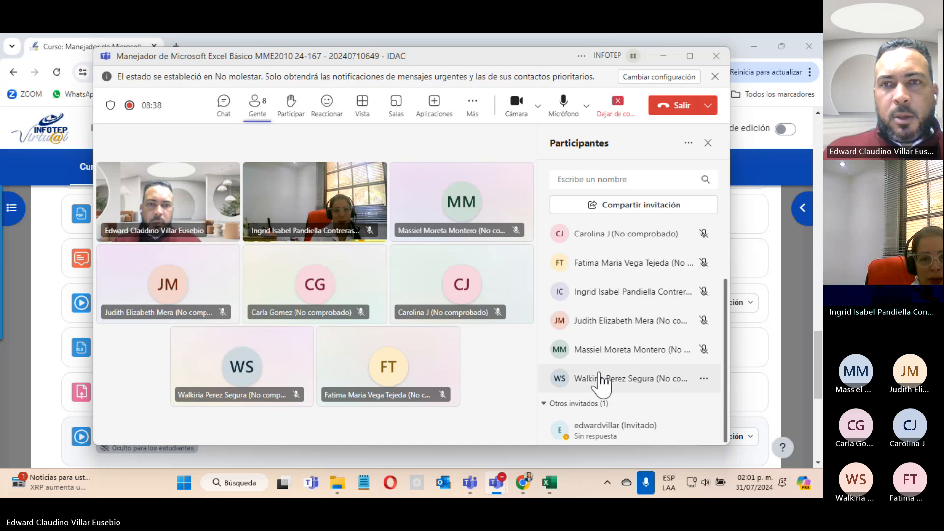
pyautogui.click(599, 297)
# Bring the meeting window back, then minimize it and the Teams calendar to return to the course page
pyautogui.moveTo(486, 489)
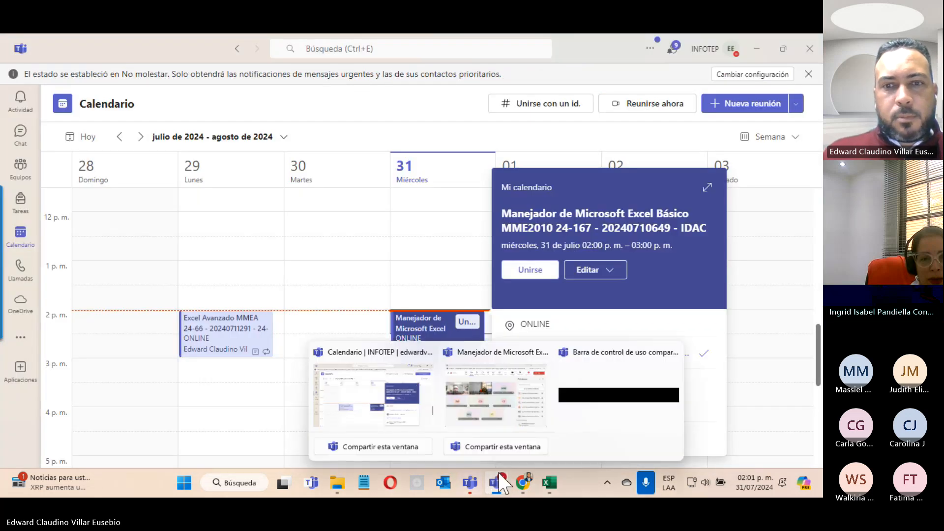
pyautogui.click(495, 391)
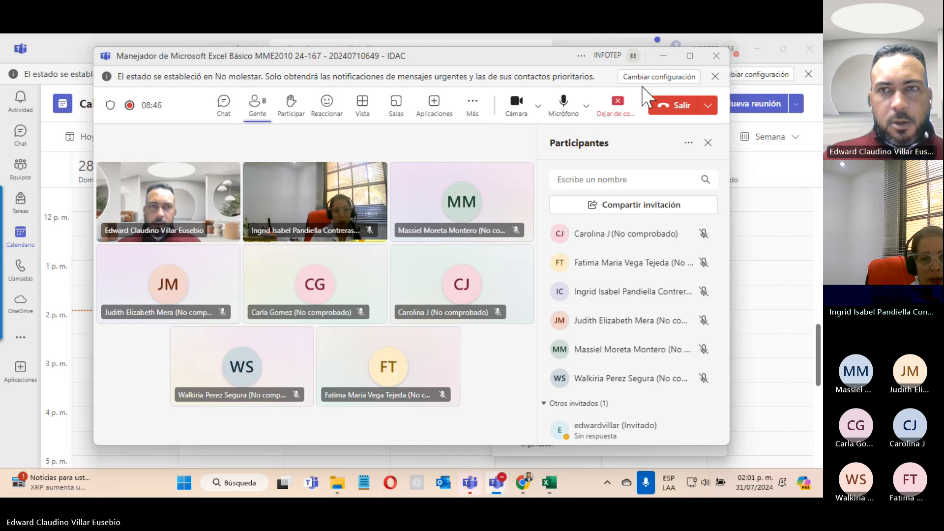
pyautogui.click(663, 56)
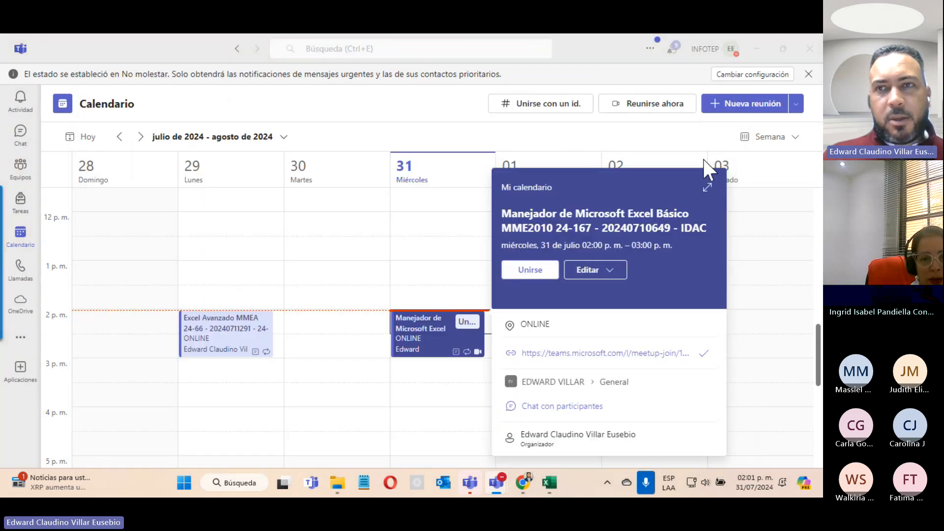
pyautogui.click(765, 55)
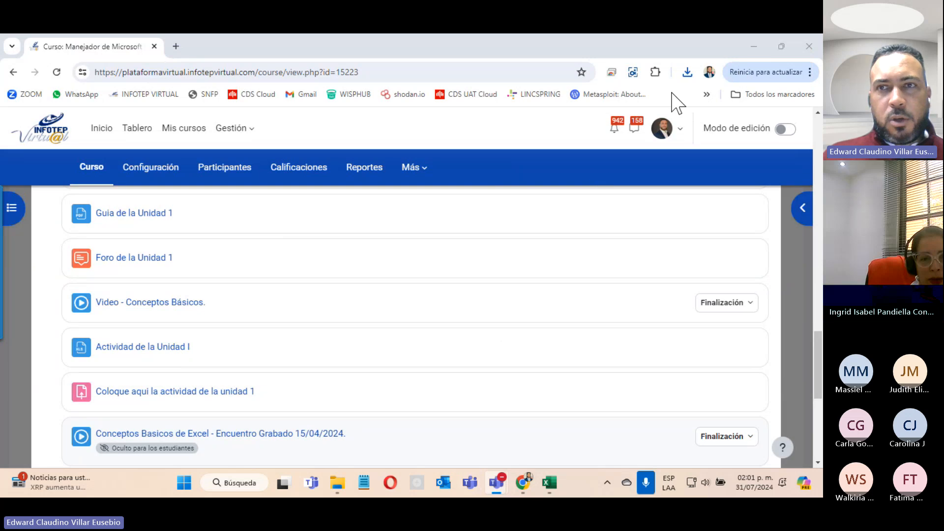
# Open the downloaded Actividad Practica 1-112021 (55).xlsx and look through its Mover en la misma hoja, Hoja de origen and Hoja destino sheets
pyautogui.click(688, 72)
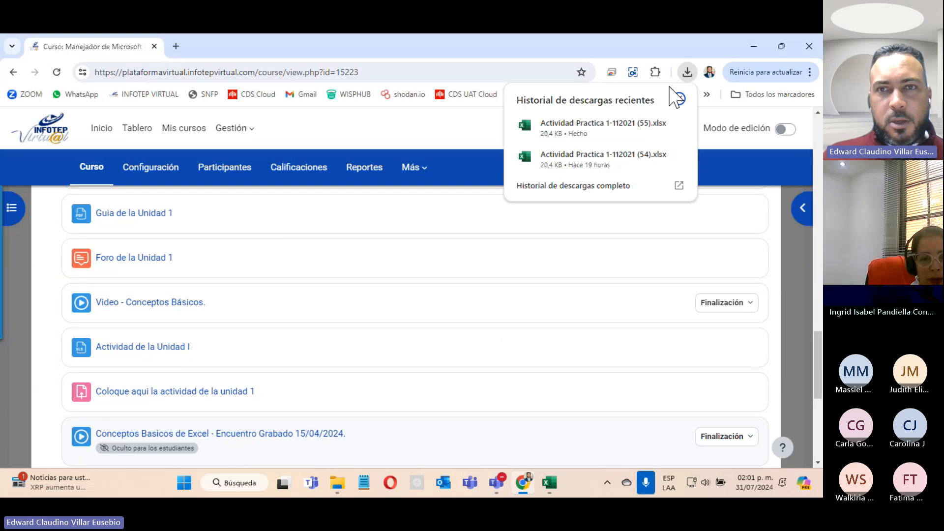
pyautogui.click(576, 132)
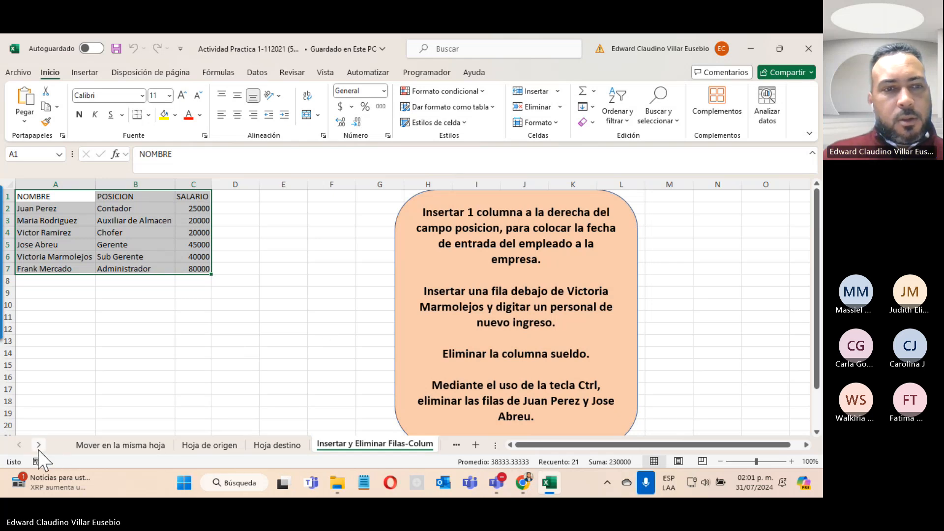
pyautogui.click(115, 445)
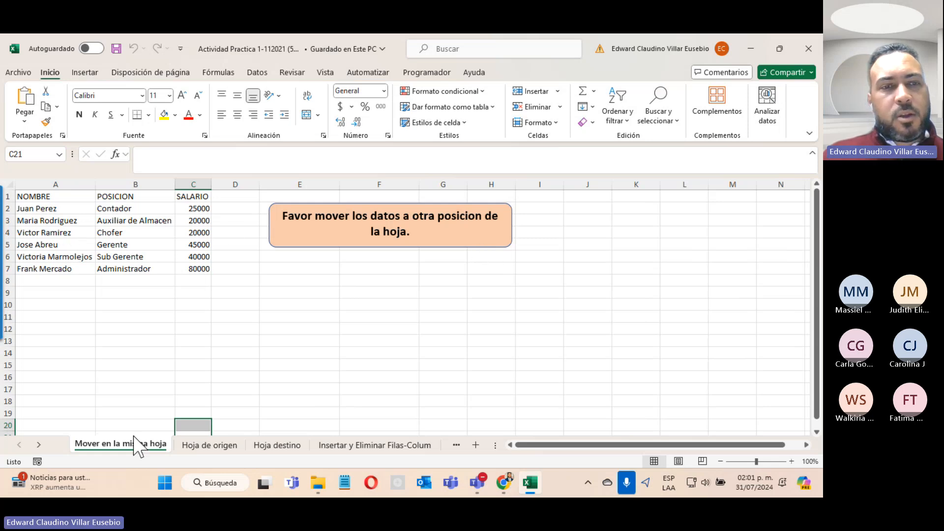
pyautogui.click(210, 446)
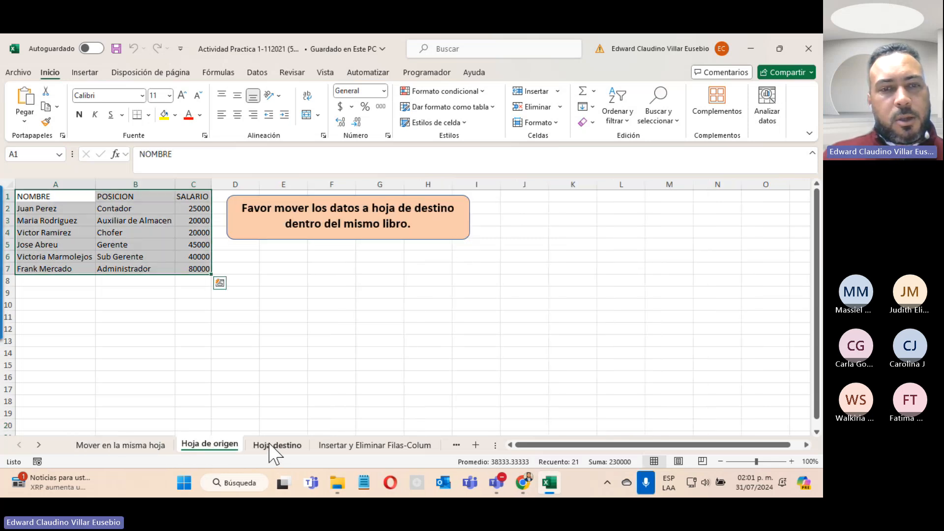
pyautogui.click(274, 449)
pyautogui.click(133, 445)
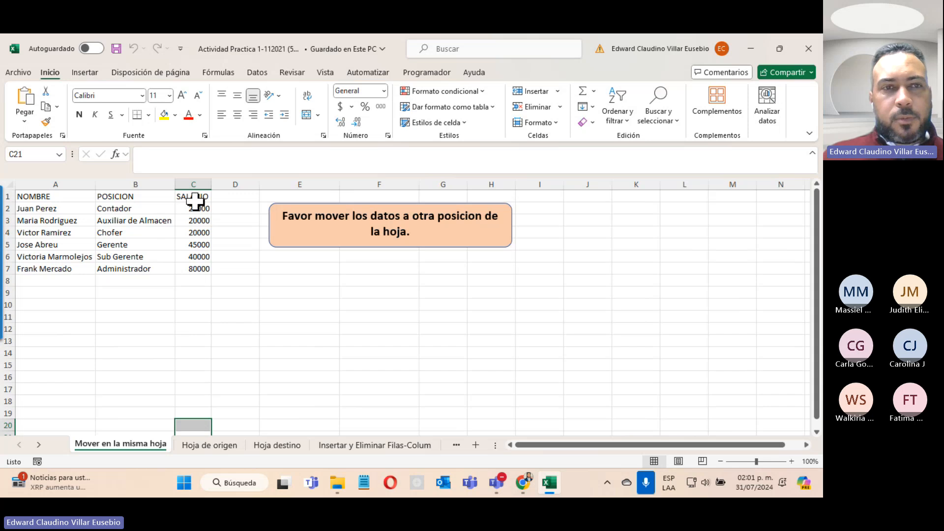
# Point out the data range A1:C7 and the instruction box on the Mover en la misma hoja sheet by selecting each
pyautogui.moveTo(195, 201); pyautogui.dragTo(36, 268)
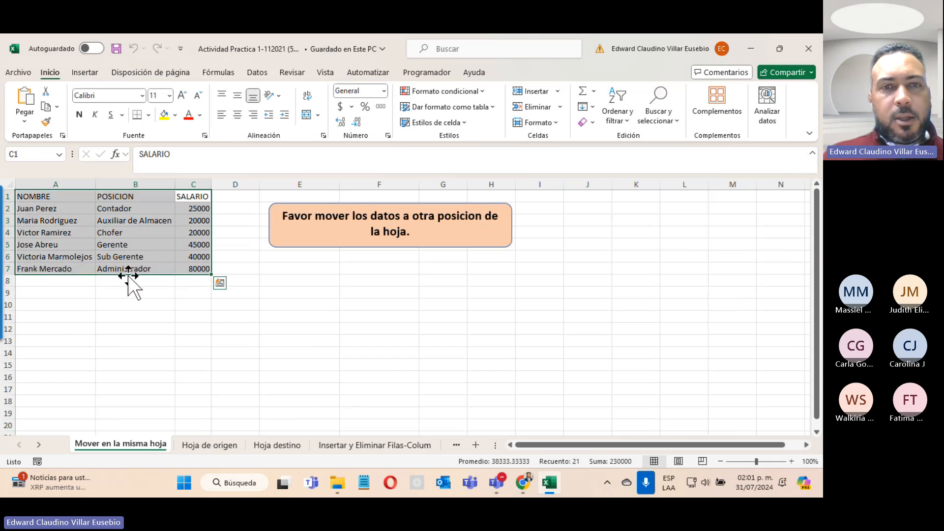
pyautogui.click(306, 232)
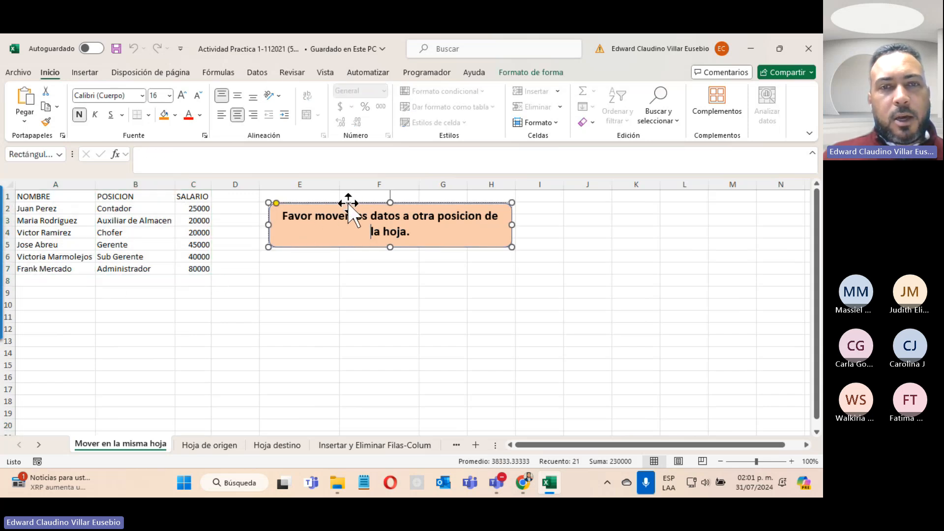
pyautogui.click(348, 203)
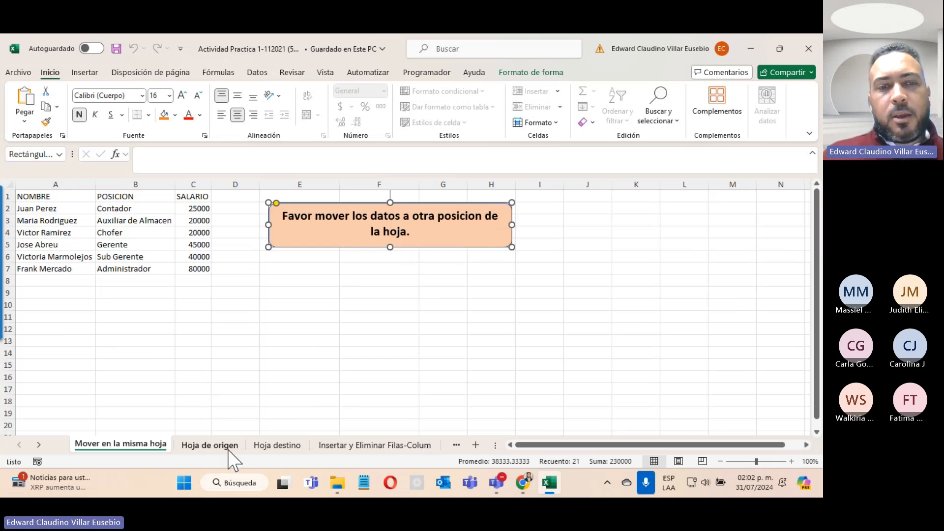
# Let the returning participant into the meeting, check the meeting window and minimize it
pyautogui.click(743, 405)
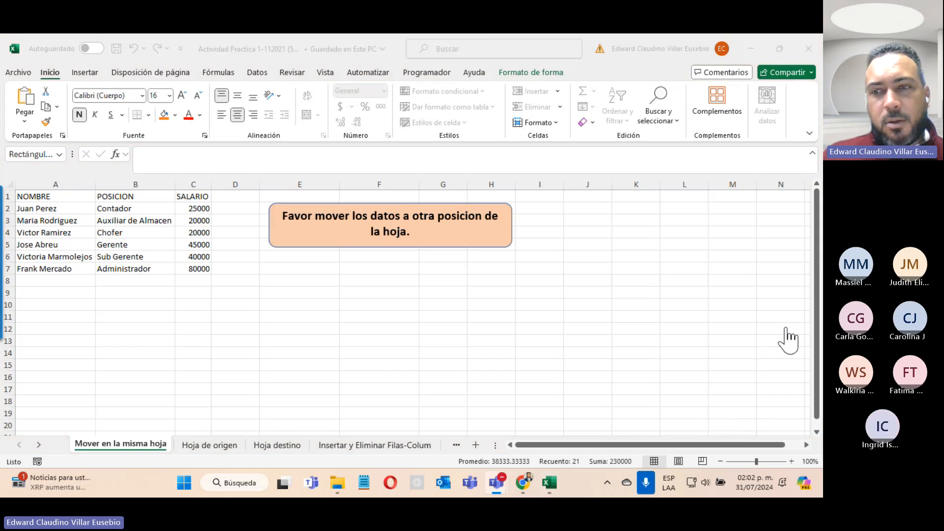
pyautogui.click(792, 311)
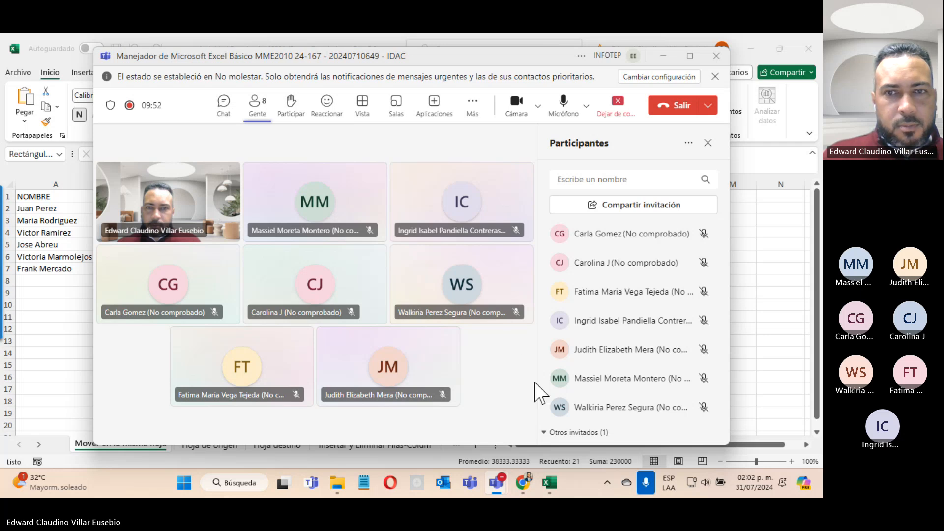
pyautogui.click(663, 56)
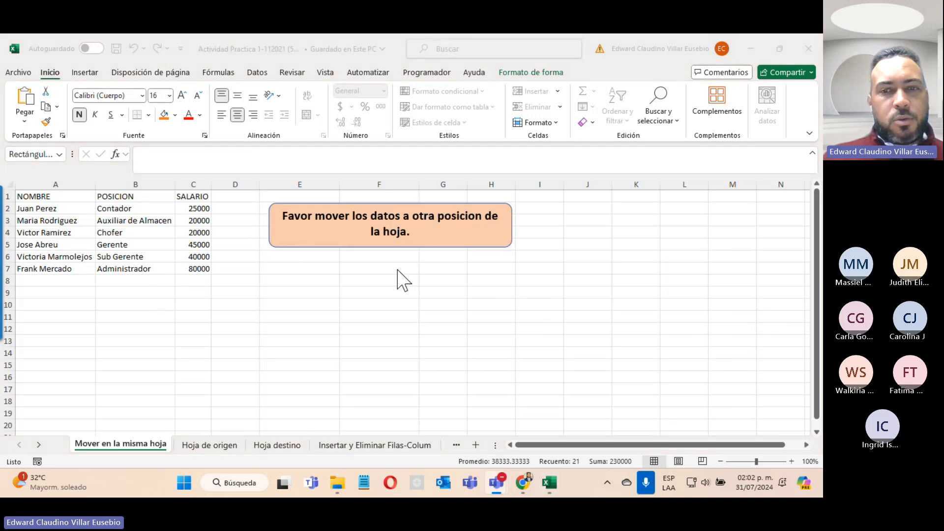
# Deselect the instruction box by selecting the empty cell J6
pyautogui.click(600, 327)
pyautogui.click(604, 268)
pyautogui.click(599, 254)
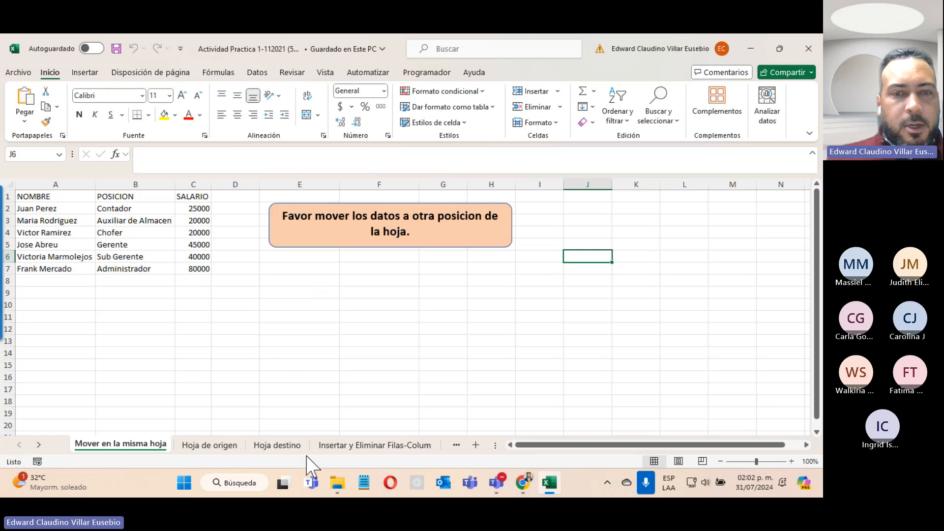
# Look over the Insertar y Eliminar Filas-Colum and Opciones de Pegado exercise sheets and close the workbook
pyautogui.click(297, 446)
pyautogui.click(332, 445)
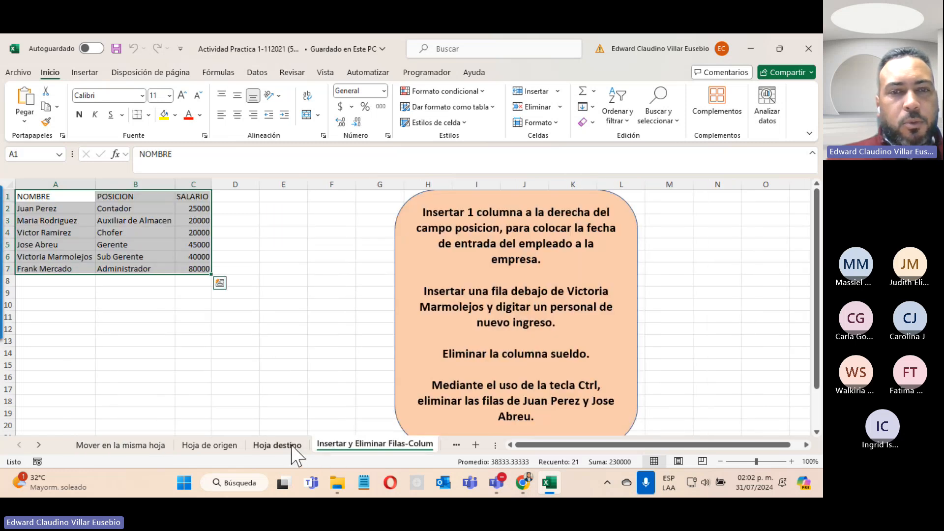
pyautogui.click(452, 445)
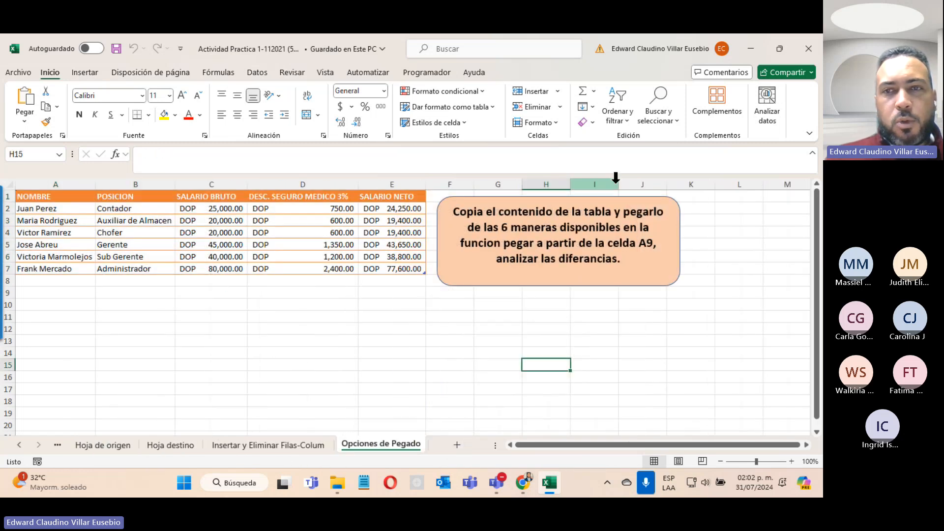
pyautogui.click(800, 44)
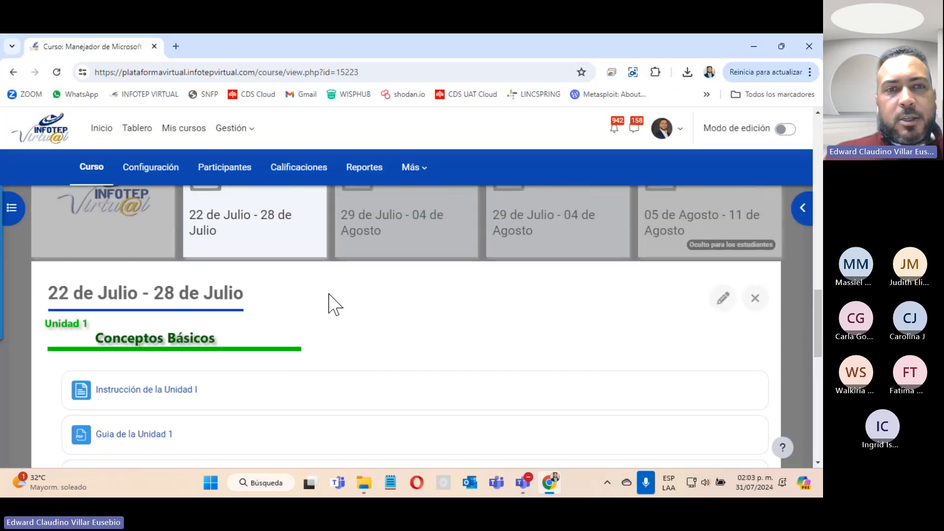
# Show the course's Unit 2 and Unit 3 sections, and return to Unit 2, Manejo Rápido de Información
pyautogui.click(421, 236)
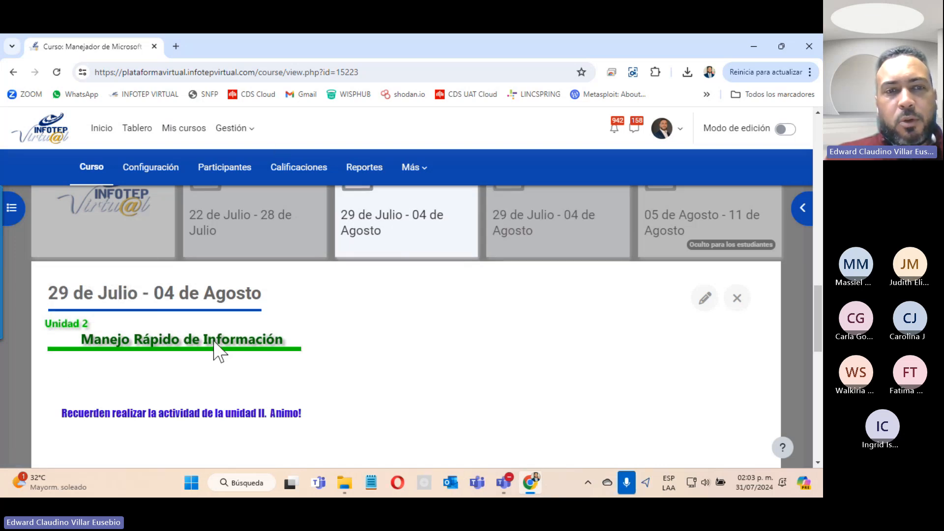
pyautogui.click(527, 246)
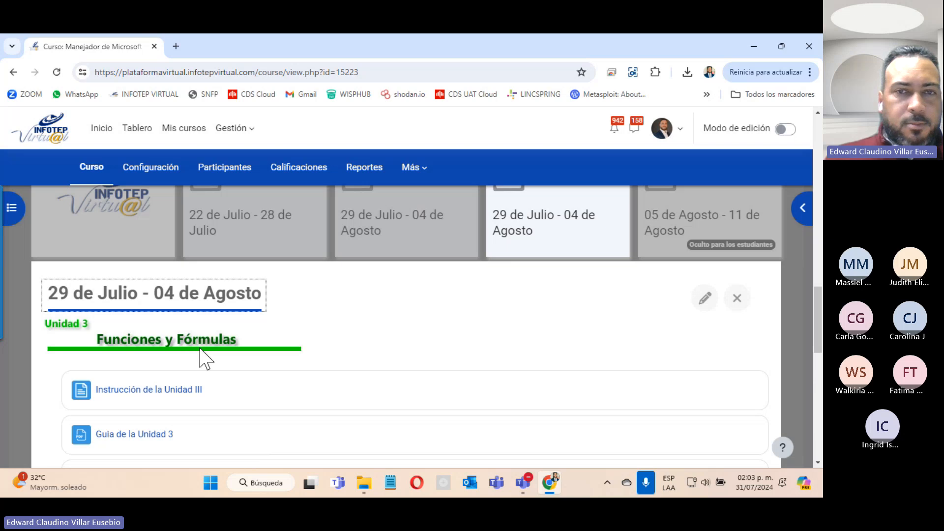
pyautogui.click(375, 205)
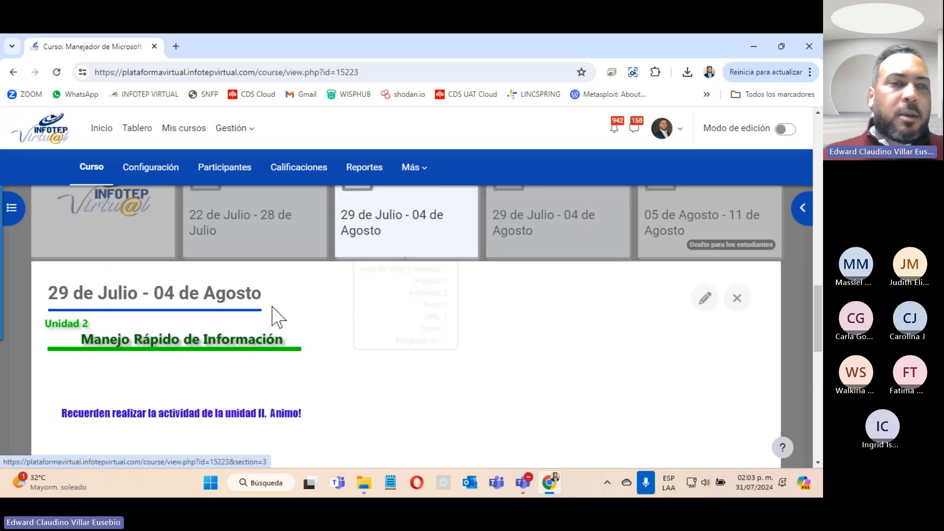
# Open Instrucción de la Unidad II, Guia de la Unidad 2 and Foro de la Unidad 2 in separate new browser tabs
pyautogui.scroll(-5, 249, 364)
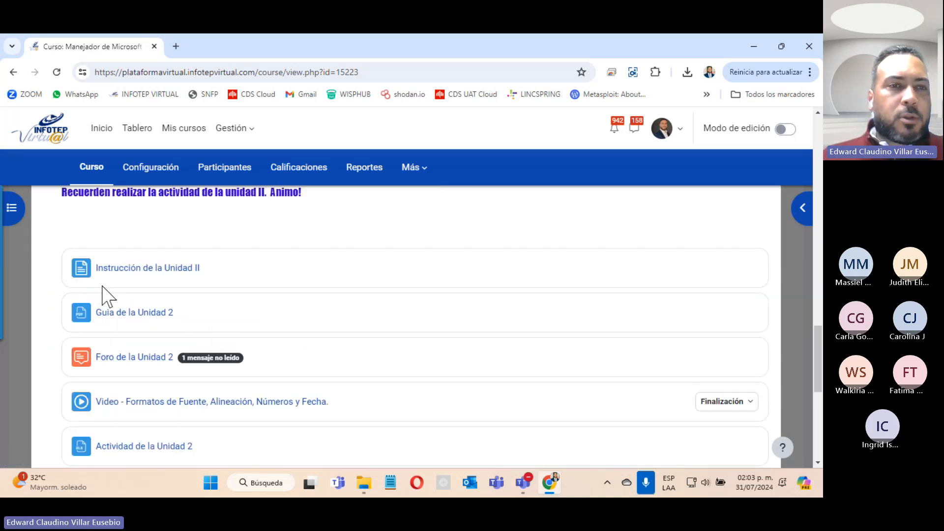
pyautogui.rightClick(158, 270)
pyautogui.click(196, 276)
pyautogui.rightClick(150, 313)
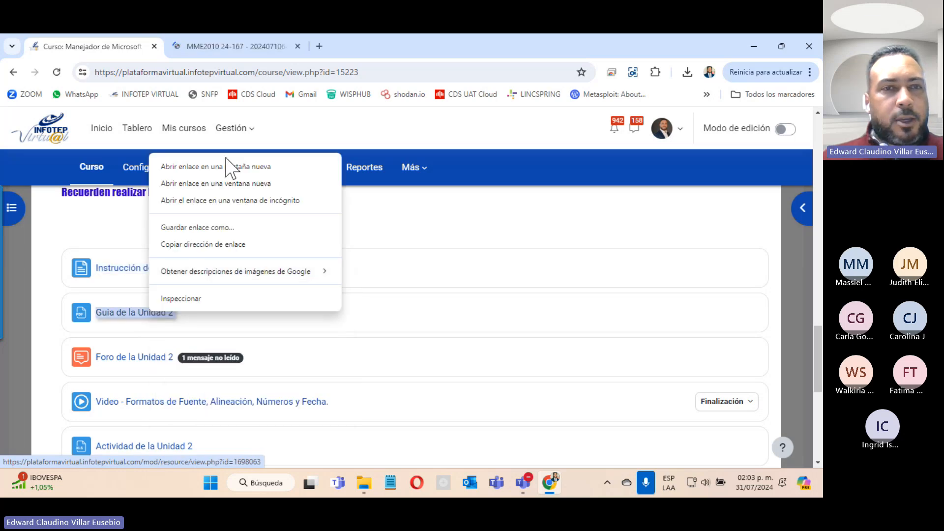
pyautogui.click(226, 168)
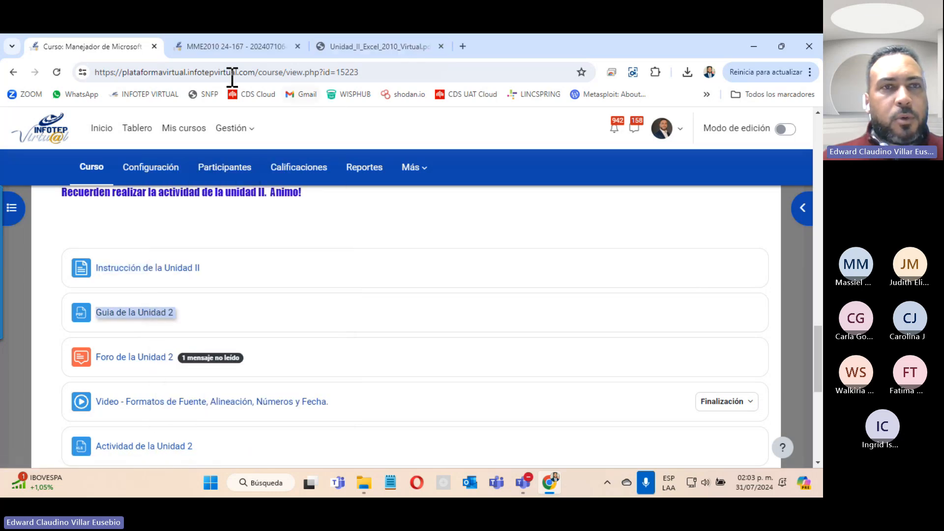
pyautogui.click(190, 64)
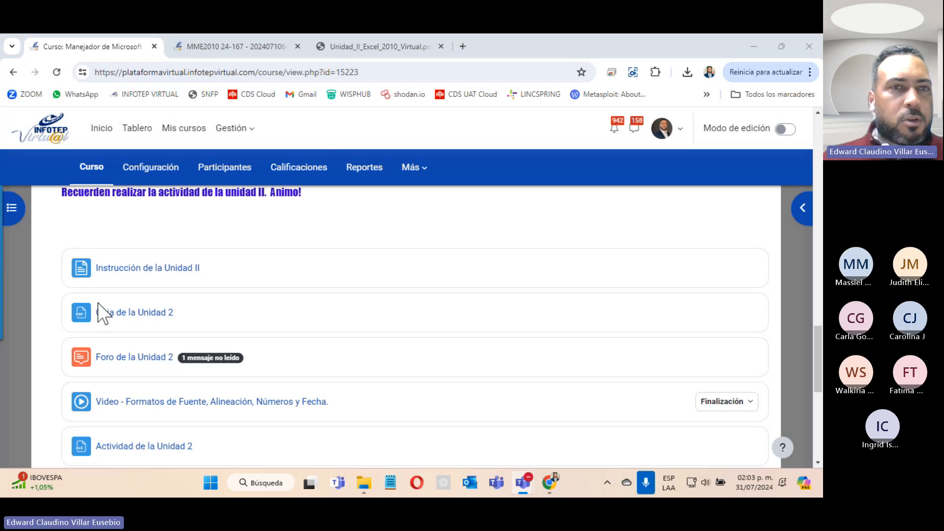
pyautogui.rightClick(143, 358)
pyautogui.click(218, 212)
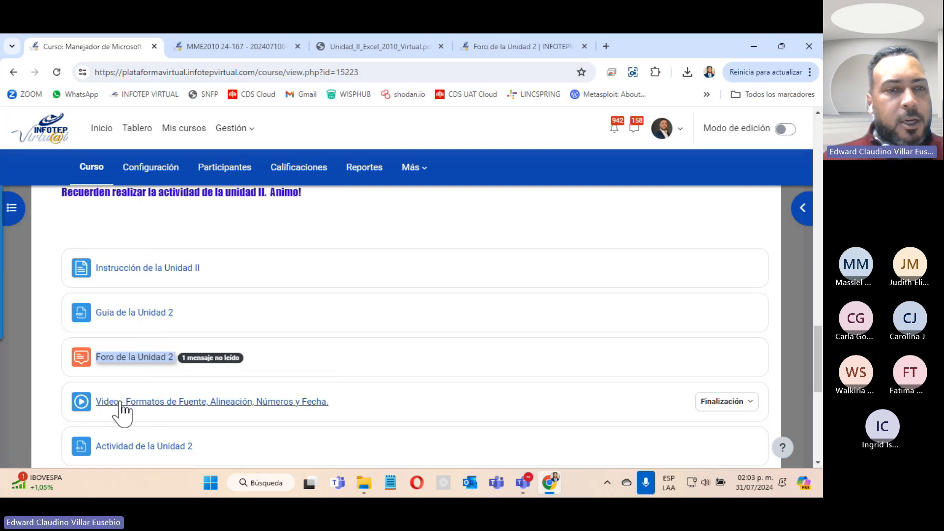
# Open the Unit 2 video on font, alignment, number and date formats in a new browser tab, and download the Actividad de la Unidad 2 workbook
pyautogui.rightClick(169, 402)
pyautogui.click(187, 249)
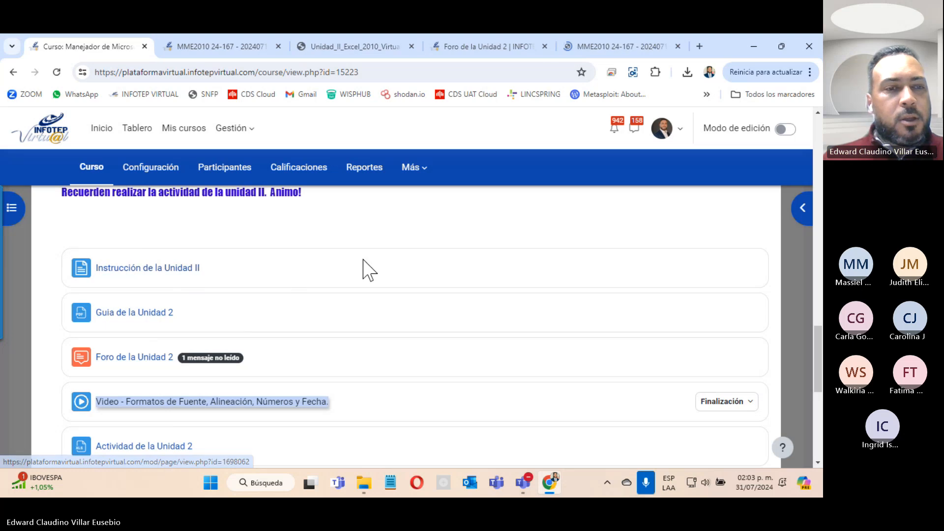
pyautogui.scroll(-5, 364, 269)
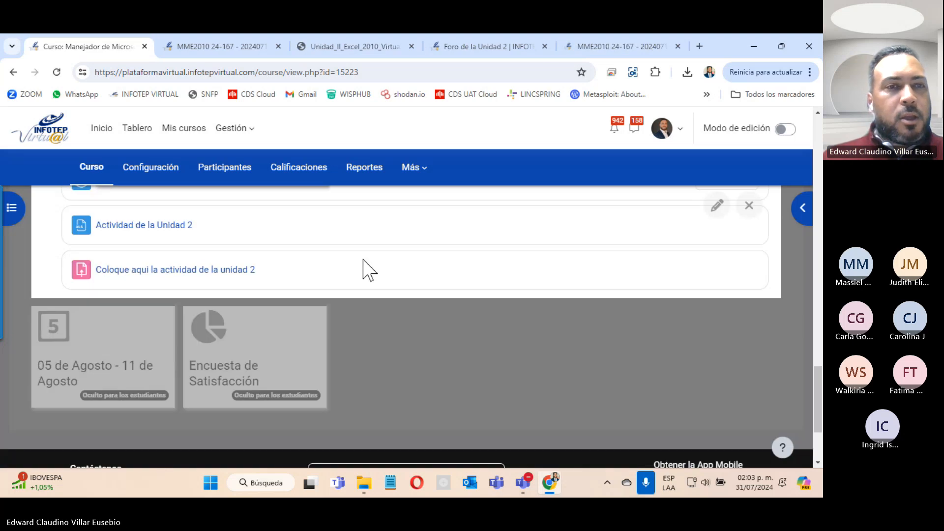
pyautogui.click(141, 229)
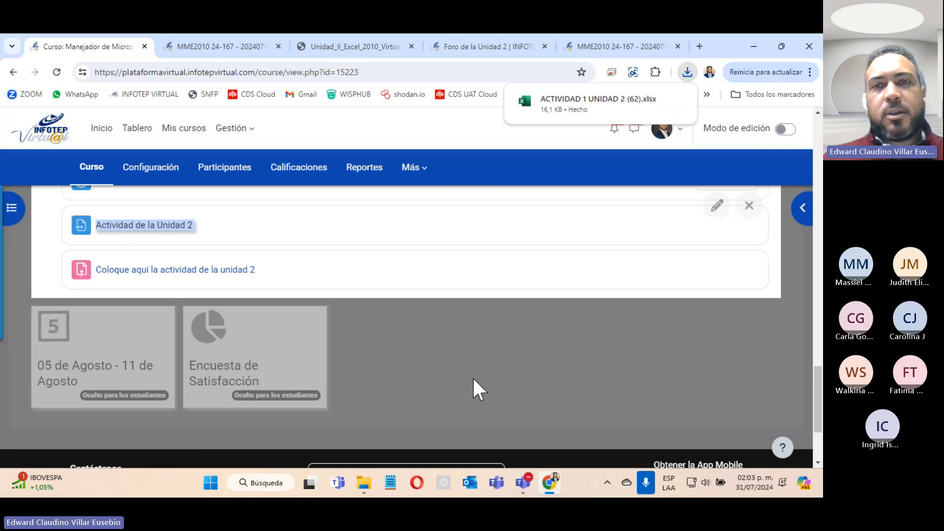
# Open the Unit 3 Funciones y Fórmulas section and look through its guide, forum, videos and practice activity
pyautogui.scroll(5, 473, 376)
pyautogui.scroll(5, 474, 386)
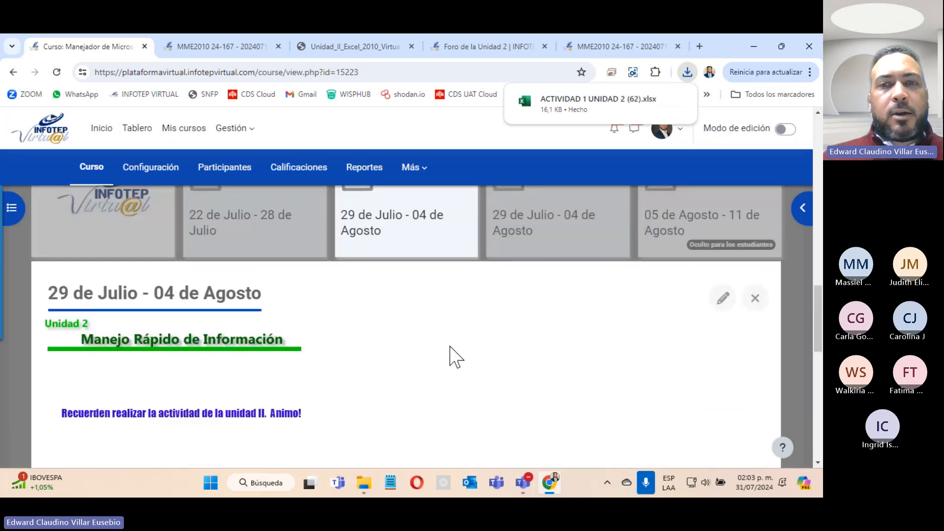
pyautogui.click(530, 246)
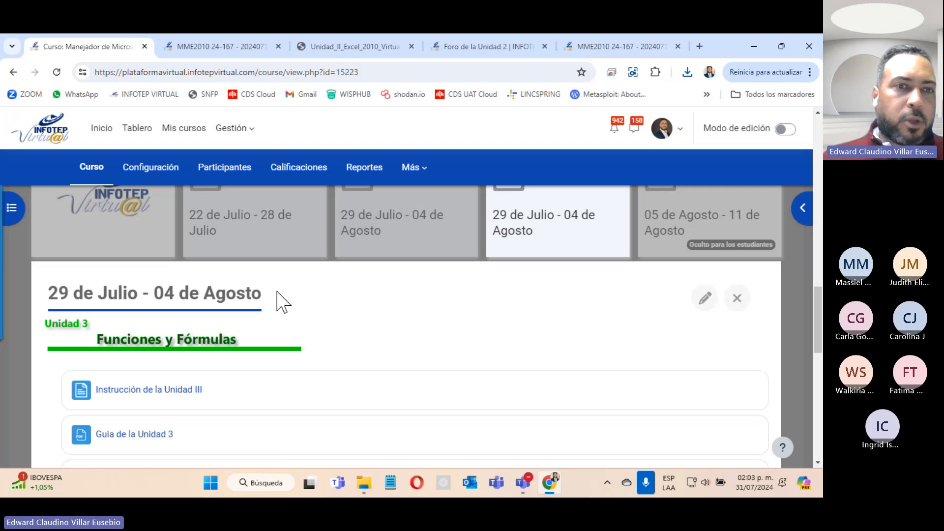
pyautogui.scroll(-5, 280, 300)
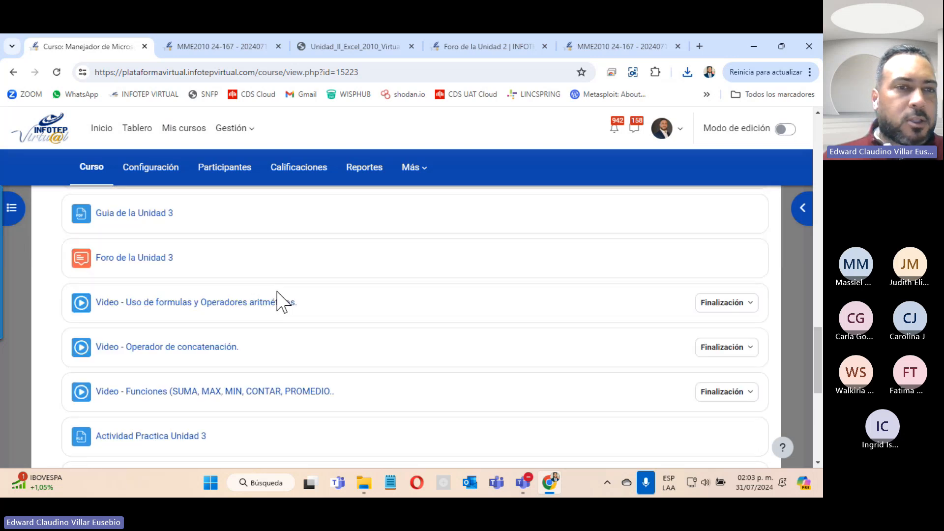
pyautogui.scroll(-5, 390, 344)
pyautogui.scroll(3, 386, 340)
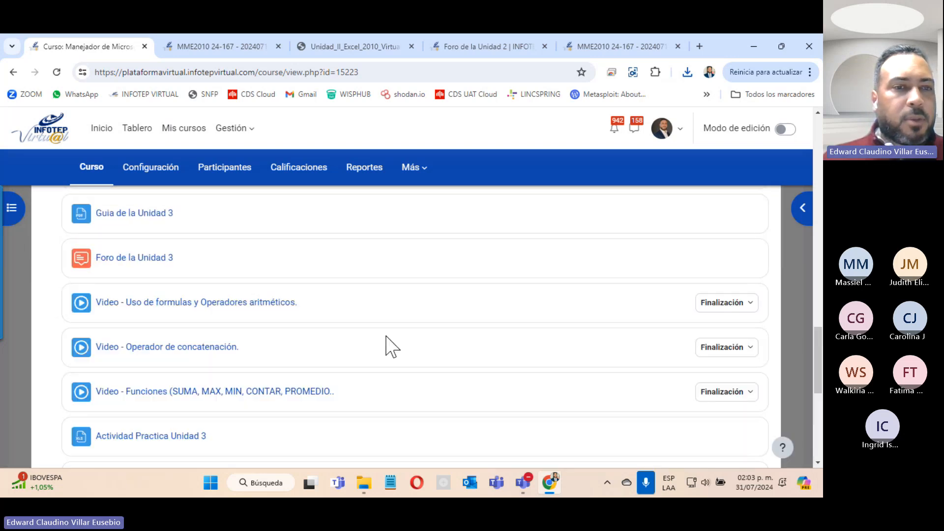
pyautogui.scroll(-3, 386, 339)
pyautogui.scroll(1, 341, 324)
pyautogui.scroll(10, 341, 324)
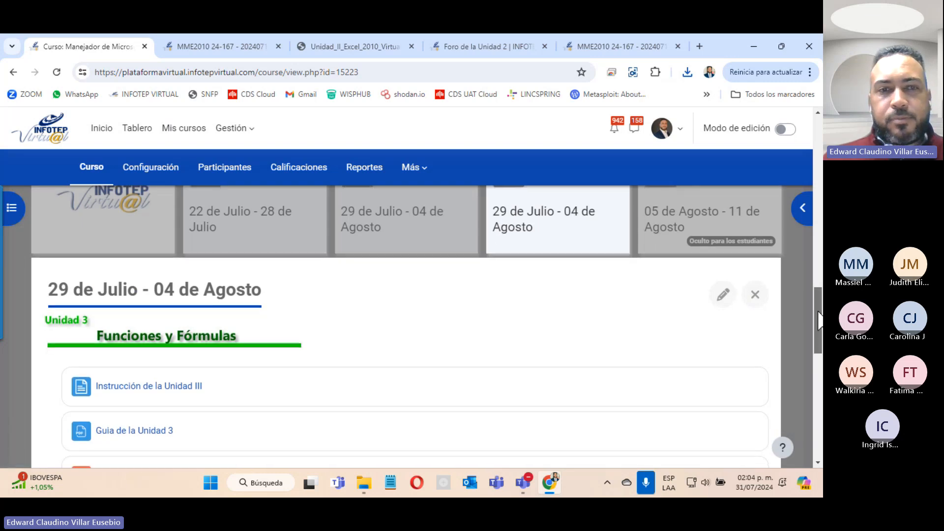
pyautogui.scroll(-3, 360, 285)
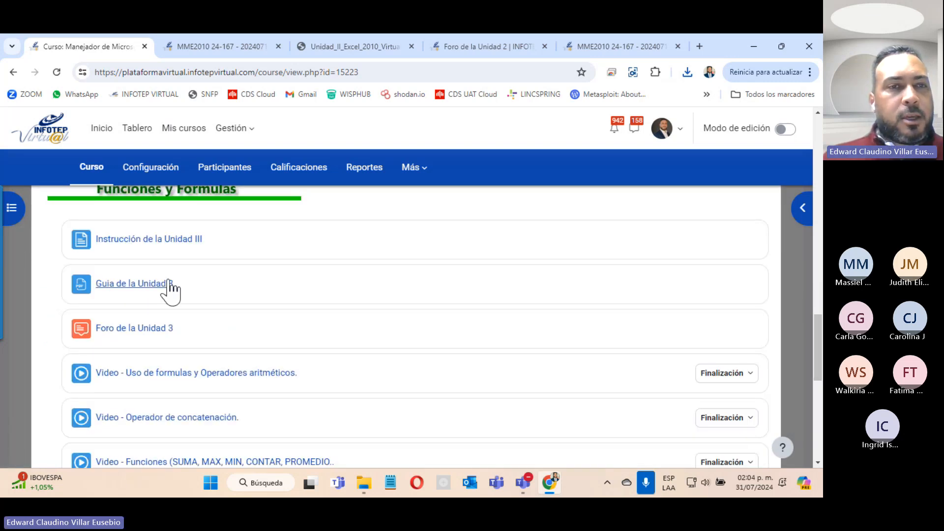
pyautogui.scroll(5, 196, 282)
pyautogui.scroll(-5, 193, 284)
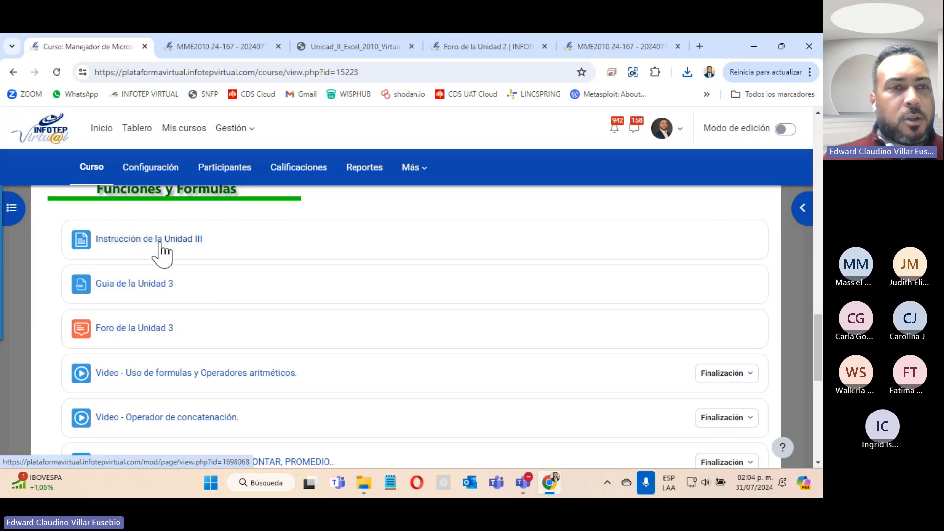
# Open Instrucción de la Unidad III, Guia de la Unidad 3 and Foro de la Unidad 3 in separate new browser tabs
pyautogui.rightClick(193, 244)
pyautogui.click(216, 256)
pyautogui.rightClick(154, 285)
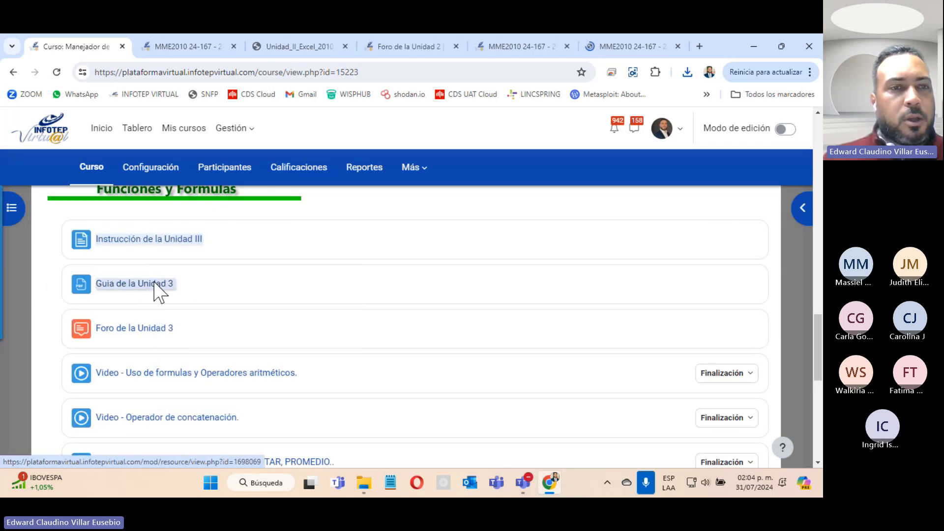
pyautogui.click(207, 295)
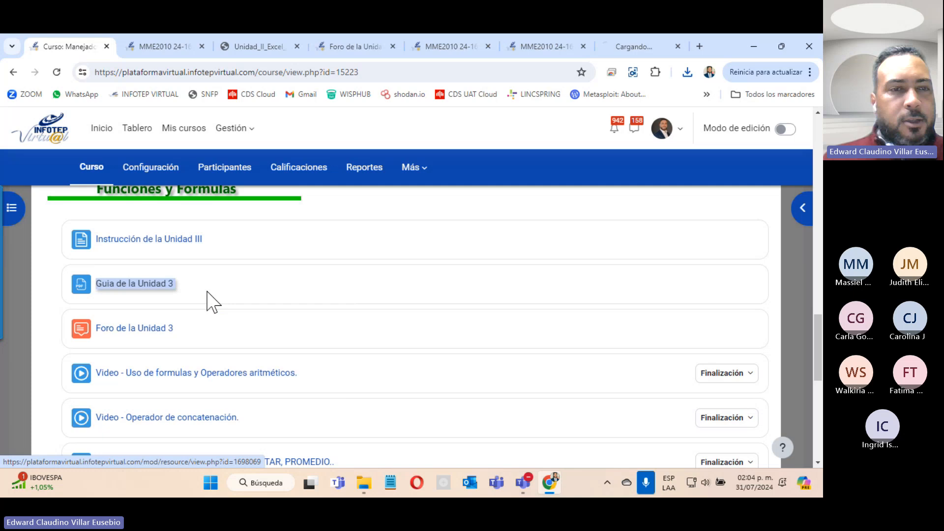
pyautogui.rightClick(146, 329)
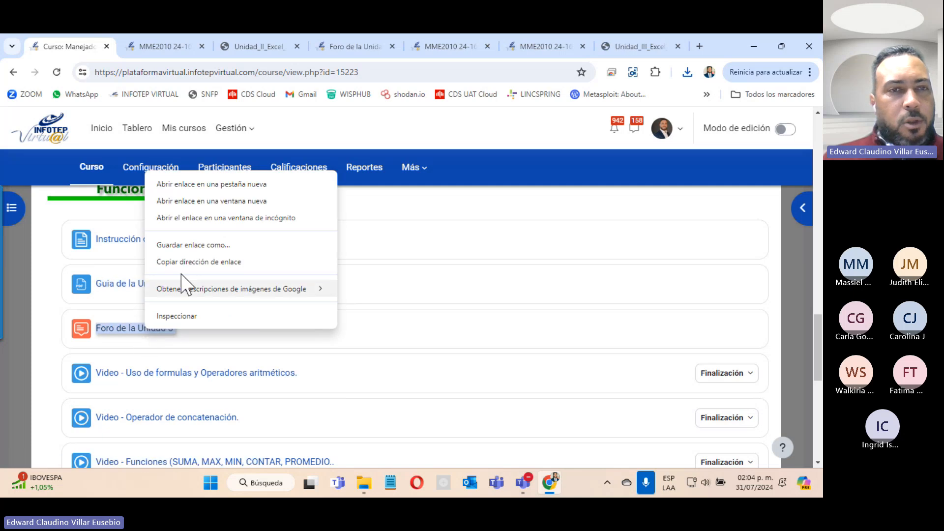
pyautogui.click(249, 184)
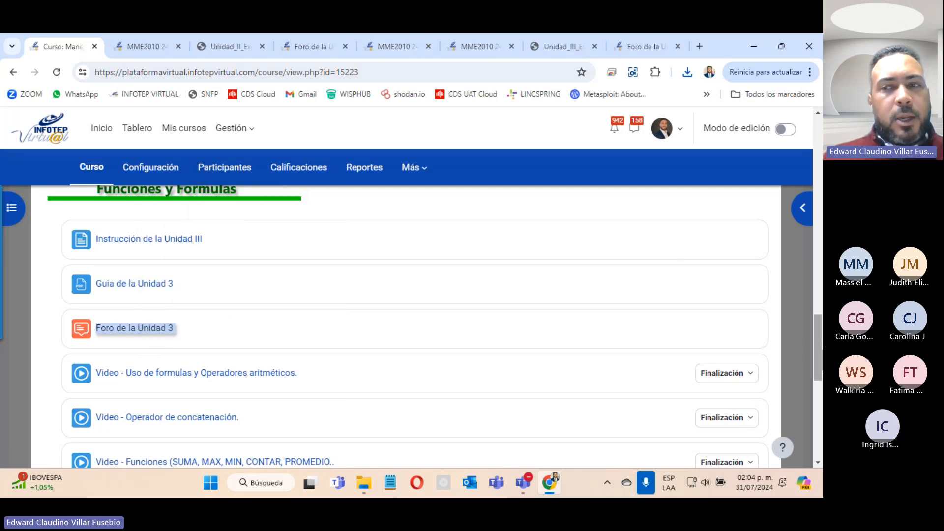
# Open the three Unit 3 videos on formulas, concatenation and functions in new browser tabs, and download the Actividad Practica Unidad 3 file
pyautogui.moveTo(816, 353); pyautogui.dragTo(811, 369)
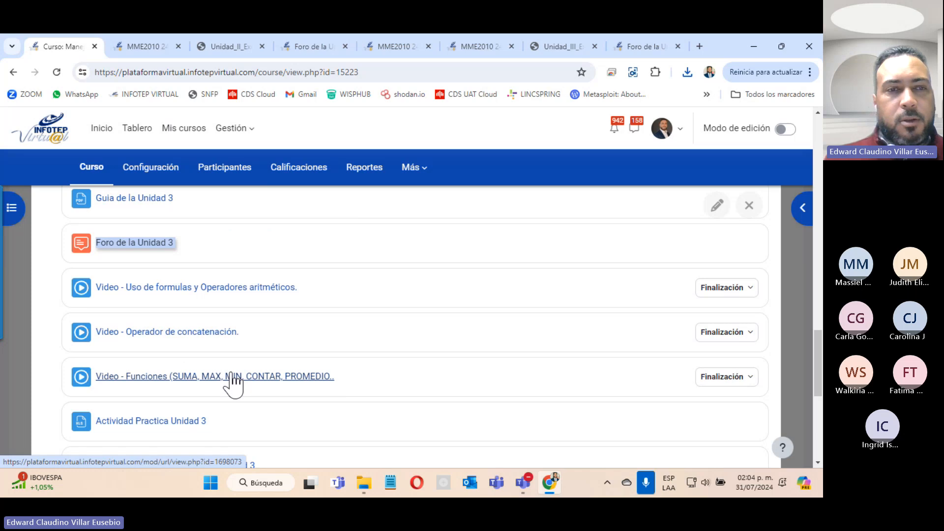
pyautogui.rightClick(204, 287)
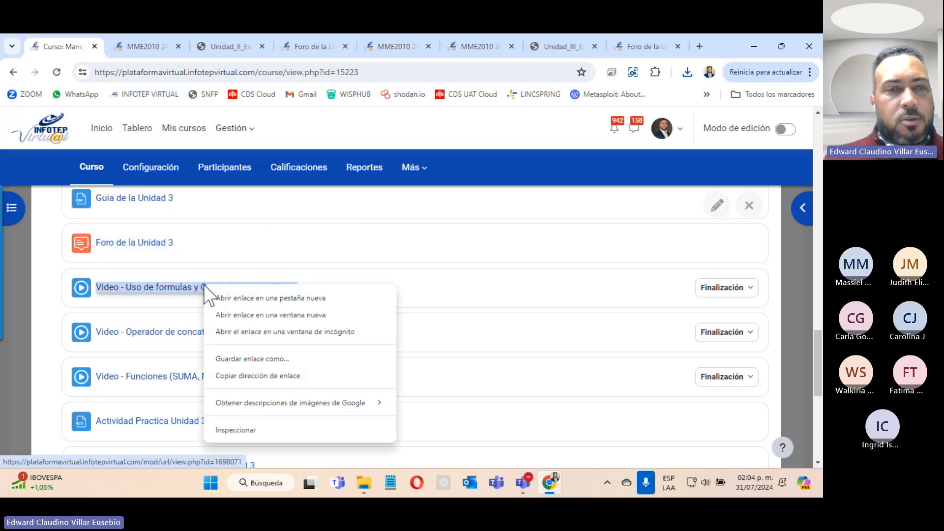
pyautogui.click(251, 298)
pyautogui.rightClick(213, 333)
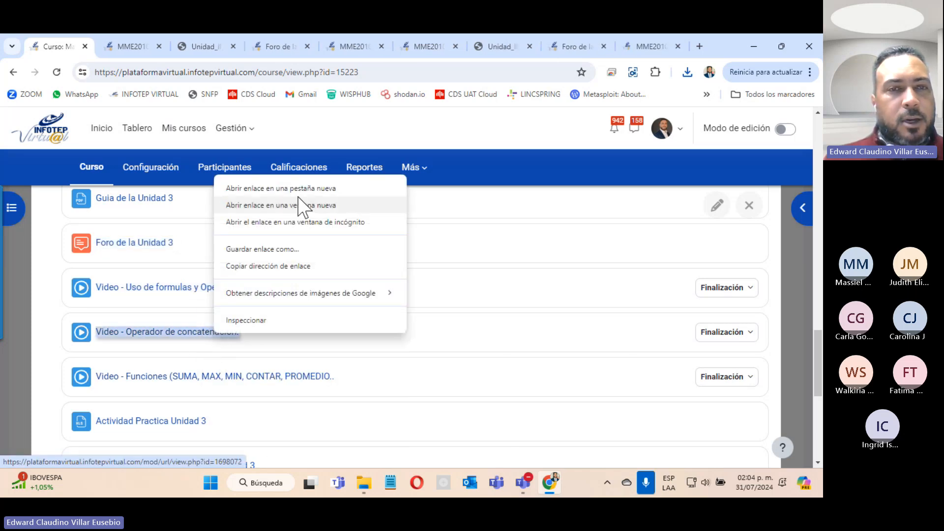
pyautogui.click(303, 189)
pyautogui.rightClick(222, 379)
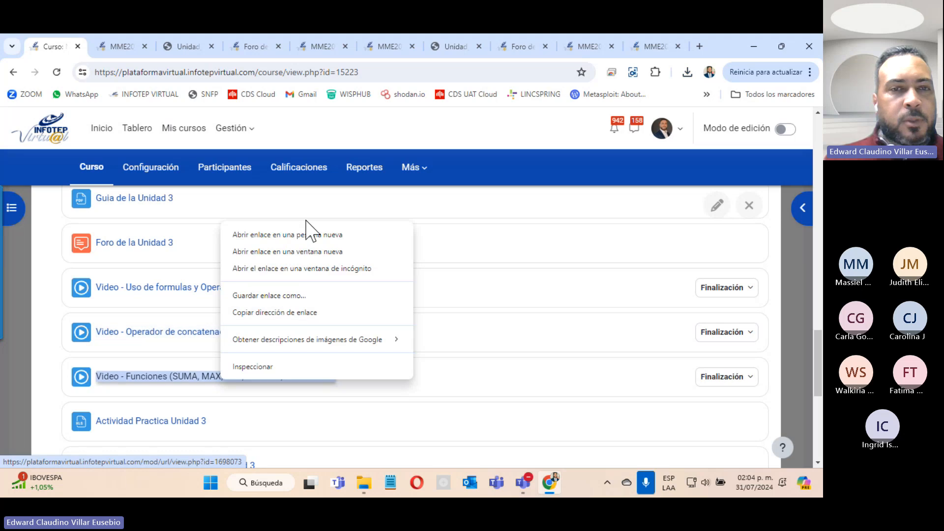
pyautogui.click(307, 235)
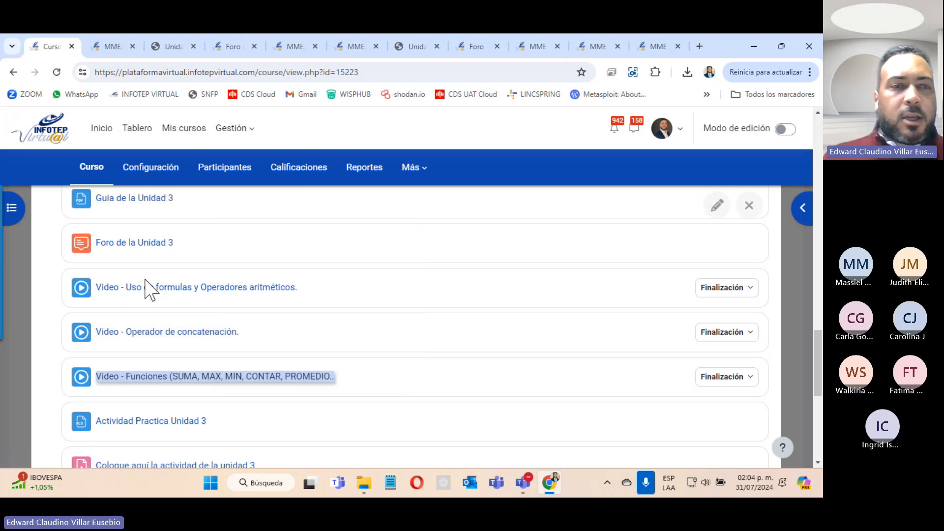
pyautogui.click(131, 428)
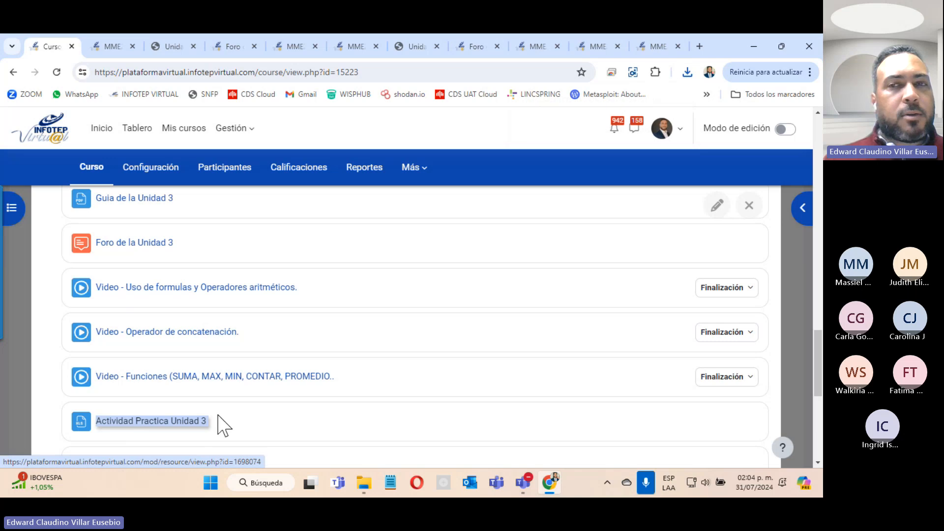
pyautogui.scroll(-4, 347, 369)
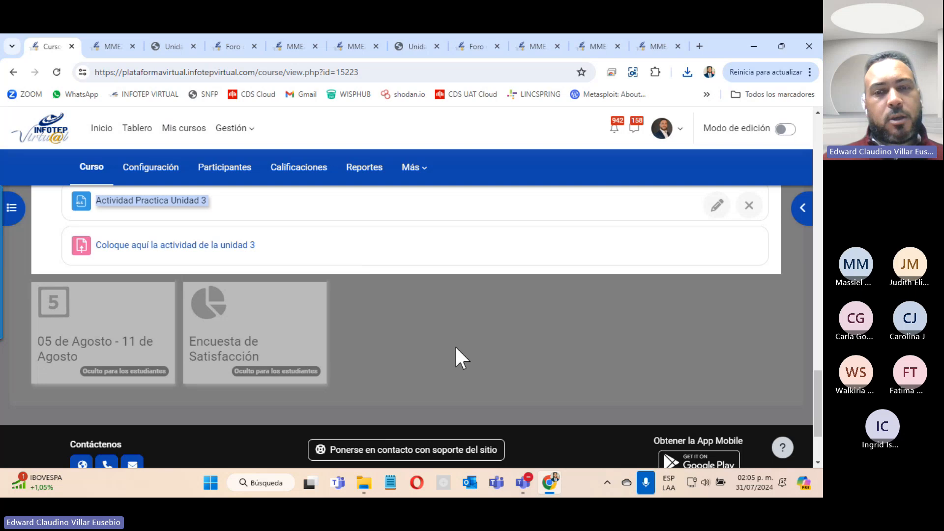
# Switch to the Teams meeting window to check the participants list, and minimize it
pyautogui.moveTo(523, 483)
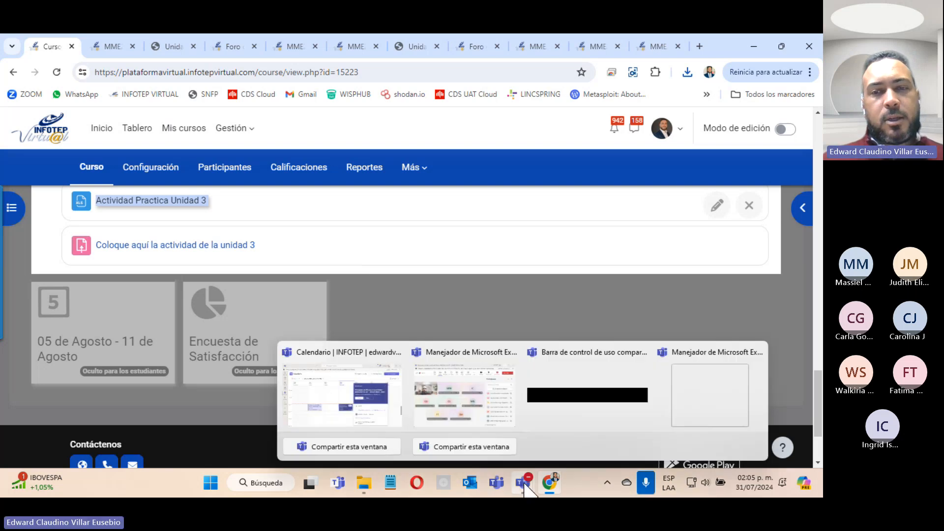
pyautogui.click(487, 401)
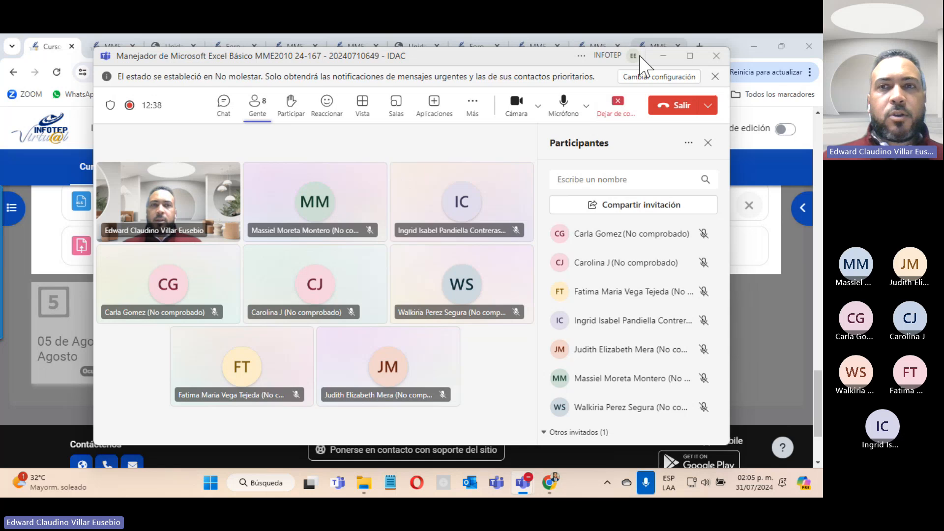
pyautogui.click(662, 56)
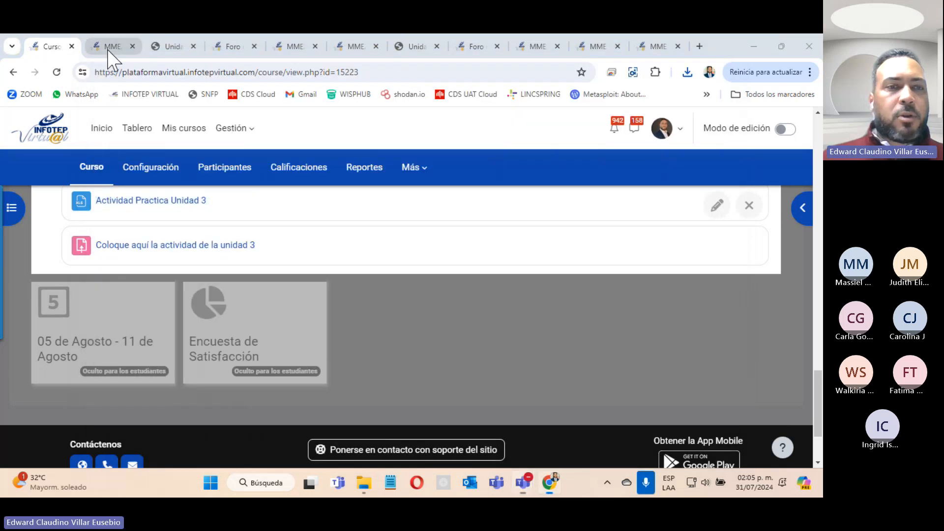
# Read through the Instrucción de la Unidad II page, highlighting the part about using the mouse
pyautogui.click(112, 47)
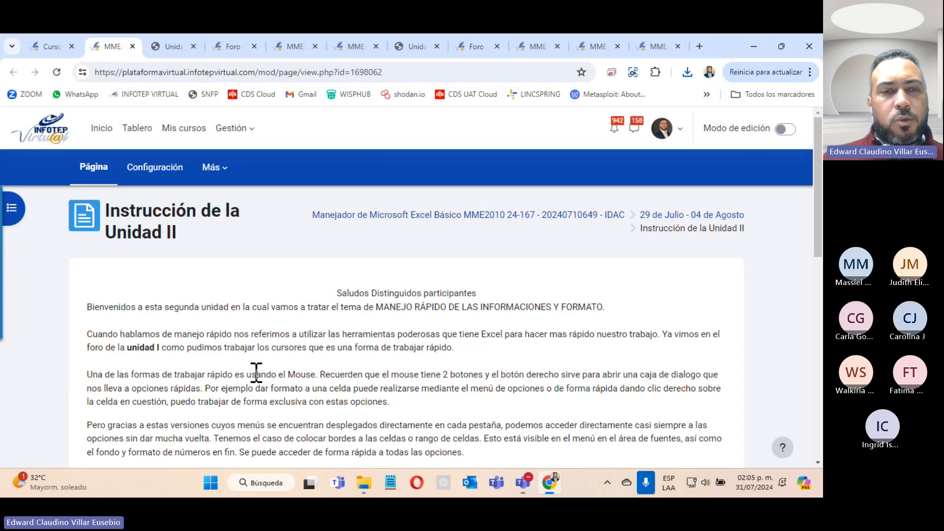
pyautogui.moveTo(256, 372); pyautogui.dragTo(322, 372)
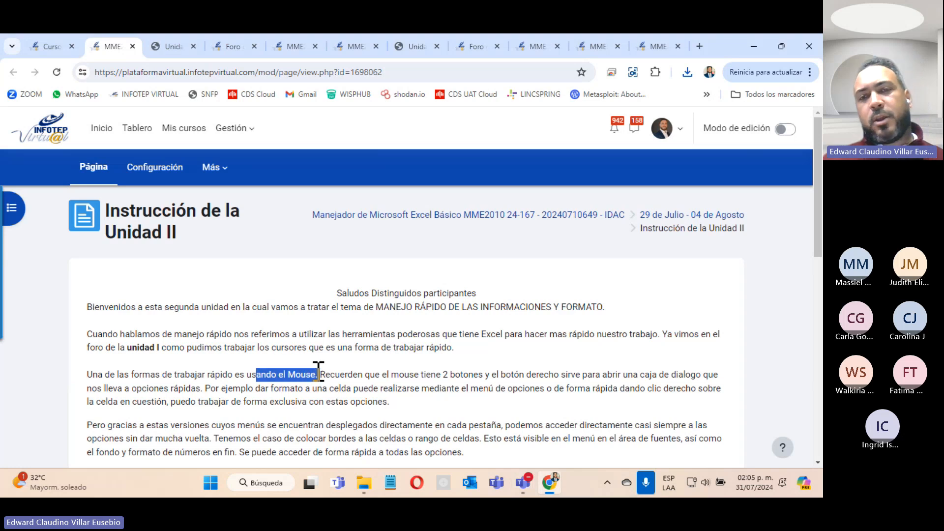
pyautogui.scroll(-4, 319, 372)
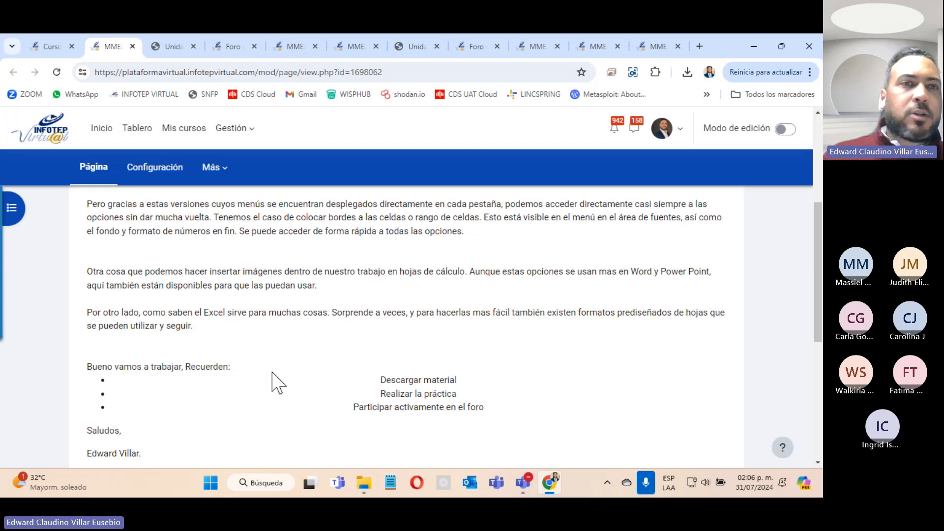
# Look through the Unit 2 guide PDF from its cover and contents to section 2.1 Funciones con la tecla Ctrl, enlarged to 150%
pyautogui.click(176, 47)
pyautogui.scroll(-20, 243, 293)
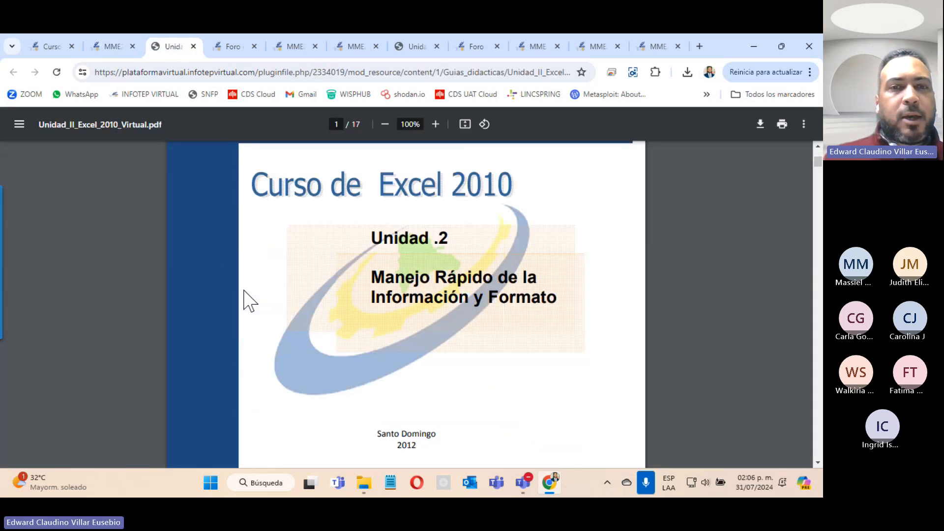
pyautogui.scroll(-5, 245, 300)
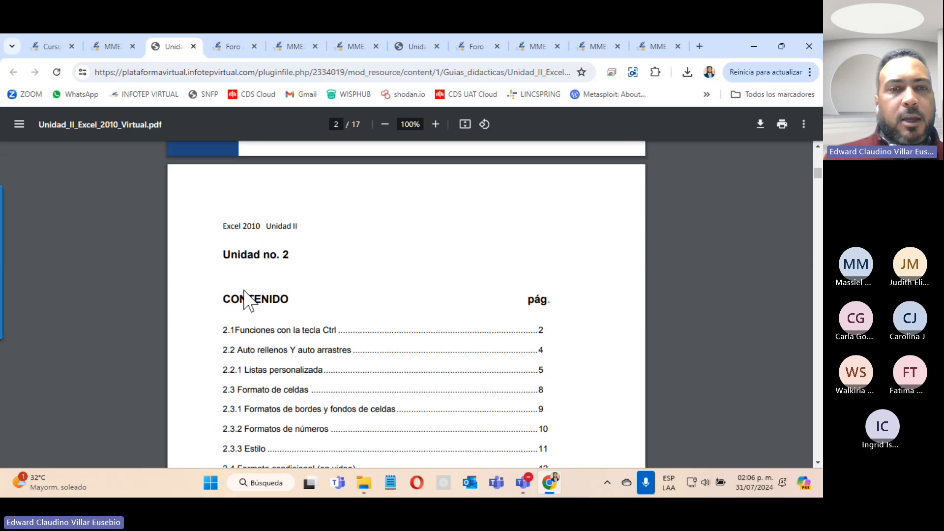
pyautogui.scroll(-15, 246, 300)
pyautogui.scroll(5, 246, 296)
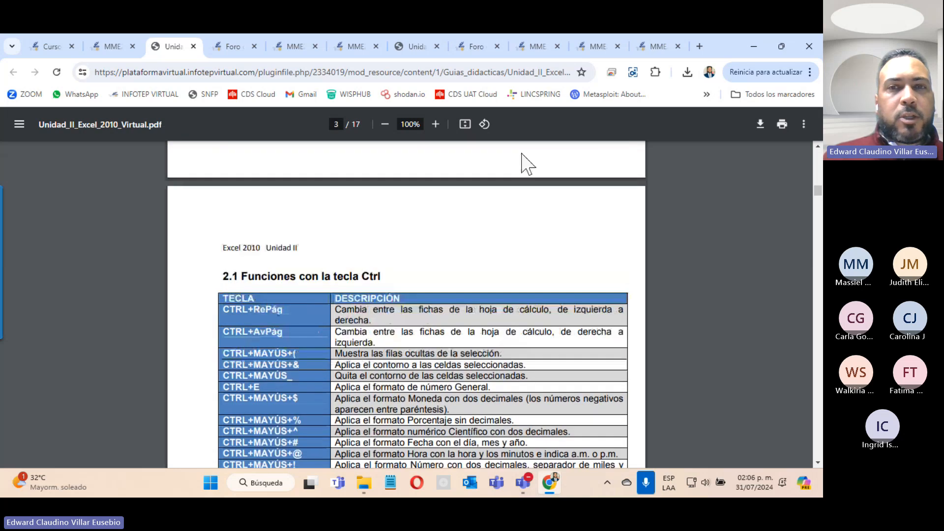
pyautogui.click(436, 125)
pyautogui.click(436, 124)
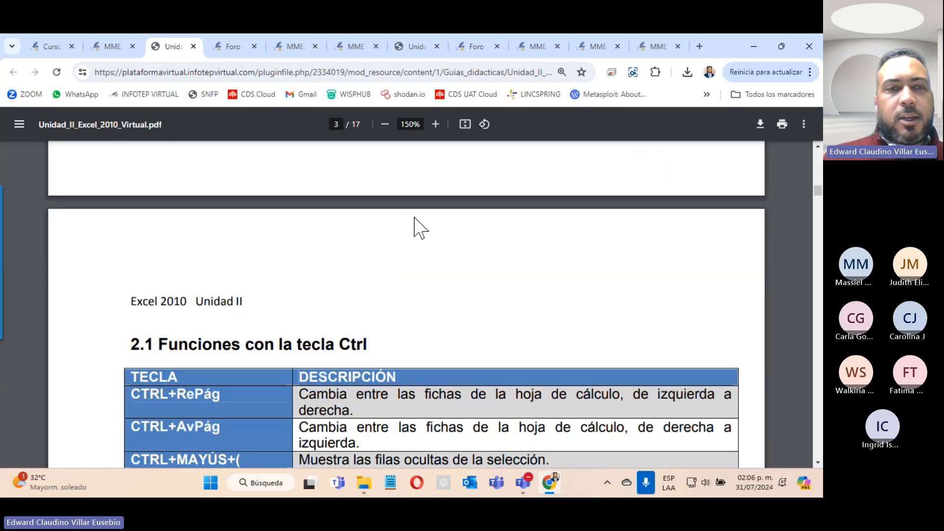
# Highlight the CTRL+RePág shortcut and its description in the section 2.1 table
pyautogui.scroll(-5, 443, 246)
pyautogui.scroll(4, 398, 248)
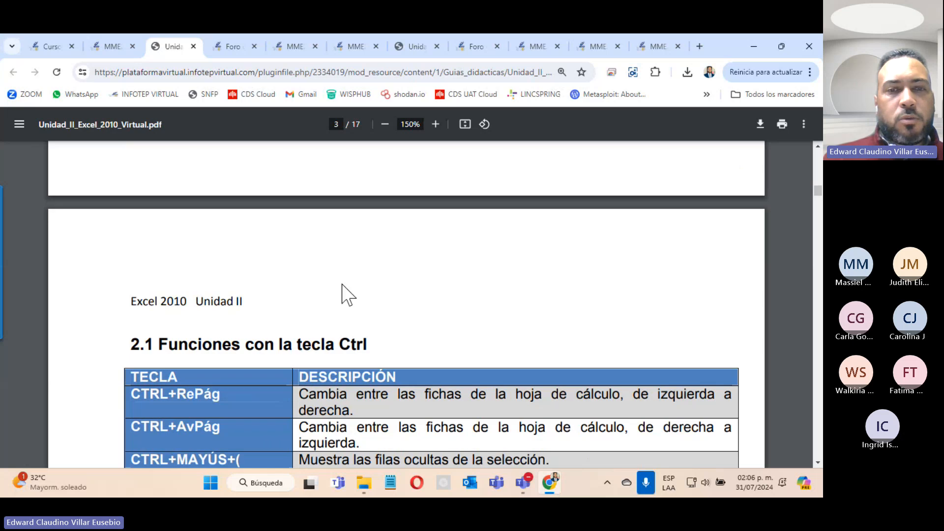
pyautogui.moveTo(138, 394); pyautogui.dragTo(221, 392)
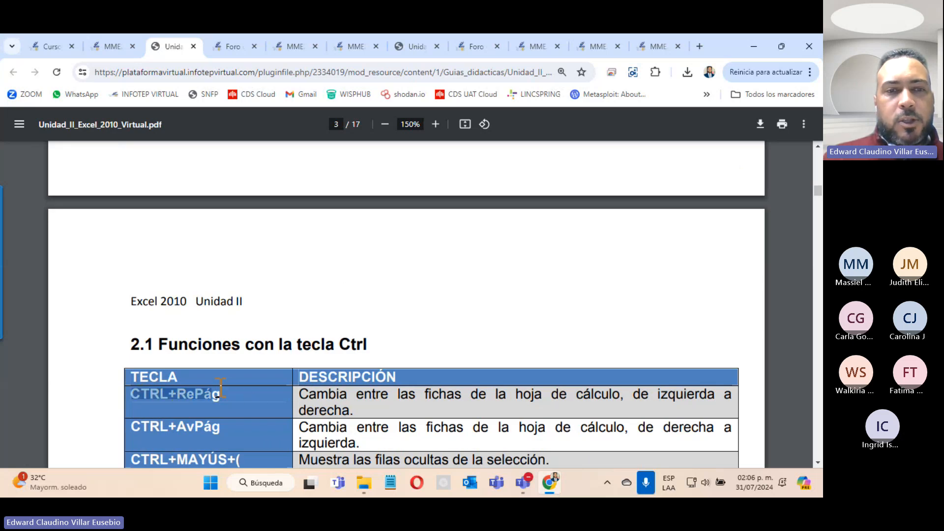
pyautogui.moveTo(297, 394); pyautogui.dragTo(371, 413)
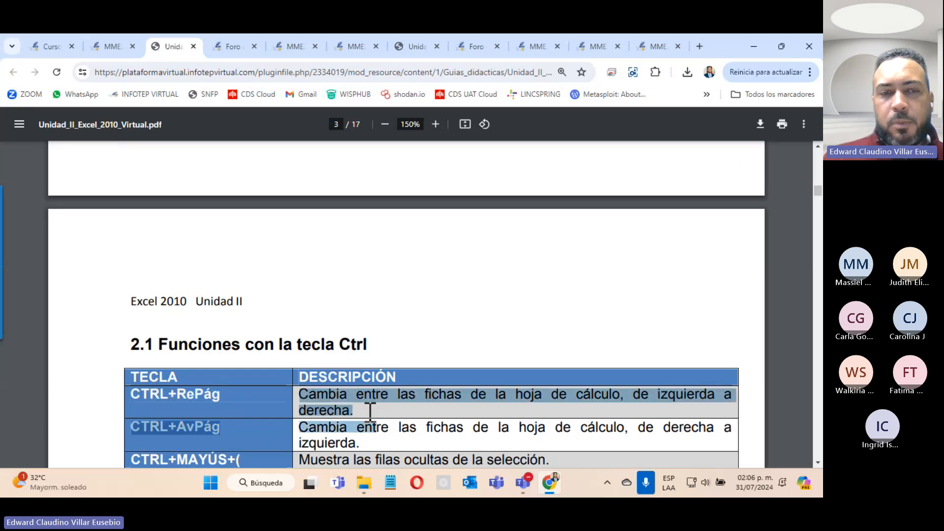
# Find the CTRL+G entry in the shortcut table and highlight the shortcut and its description about saving the active file
pyautogui.scroll(-7, 343, 327)
pyautogui.scroll(-10, 334, 319)
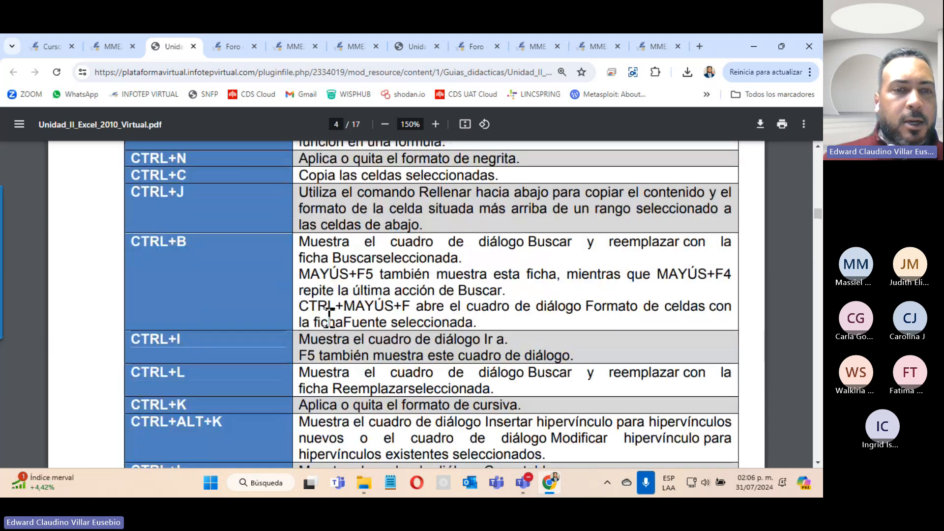
pyautogui.scroll(-5, 329, 315)
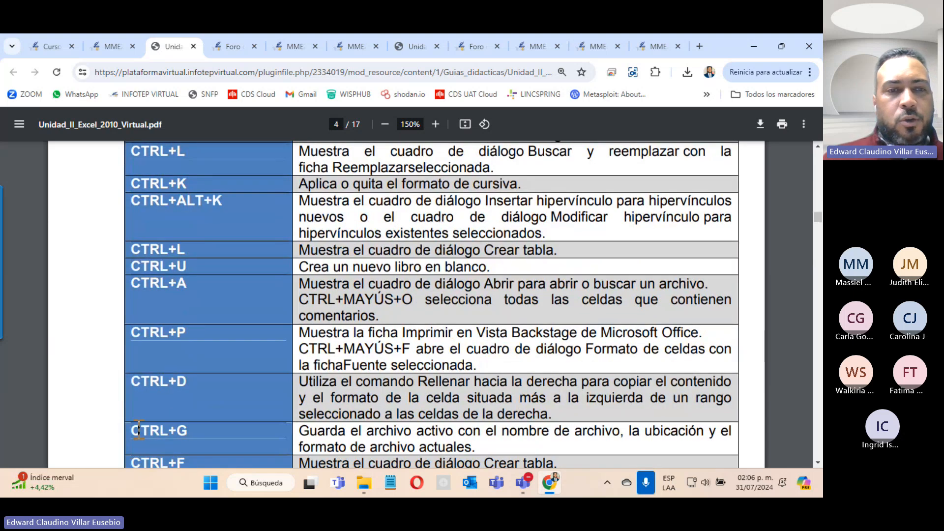
pyautogui.moveTo(138, 430); pyautogui.dragTo(190, 430)
pyautogui.moveTo(299, 430); pyautogui.dragTo(617, 432)
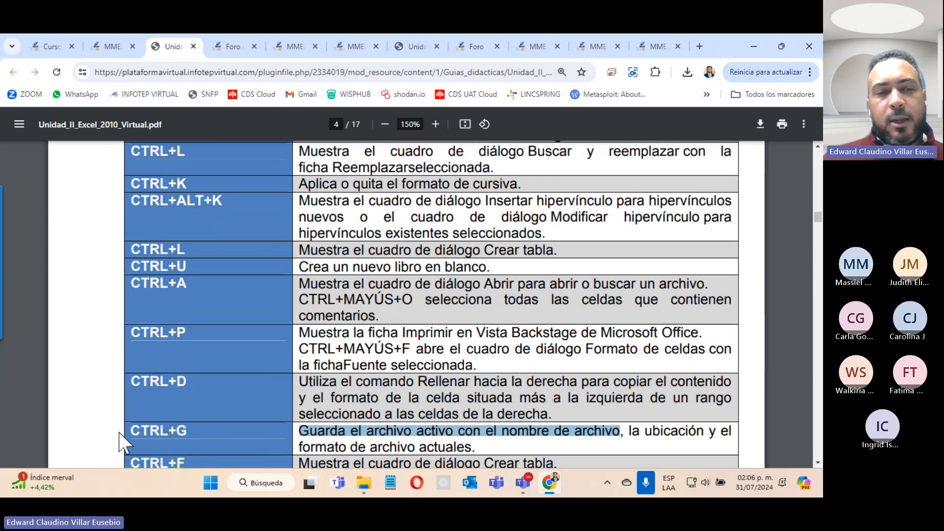
pyautogui.click(162, 438)
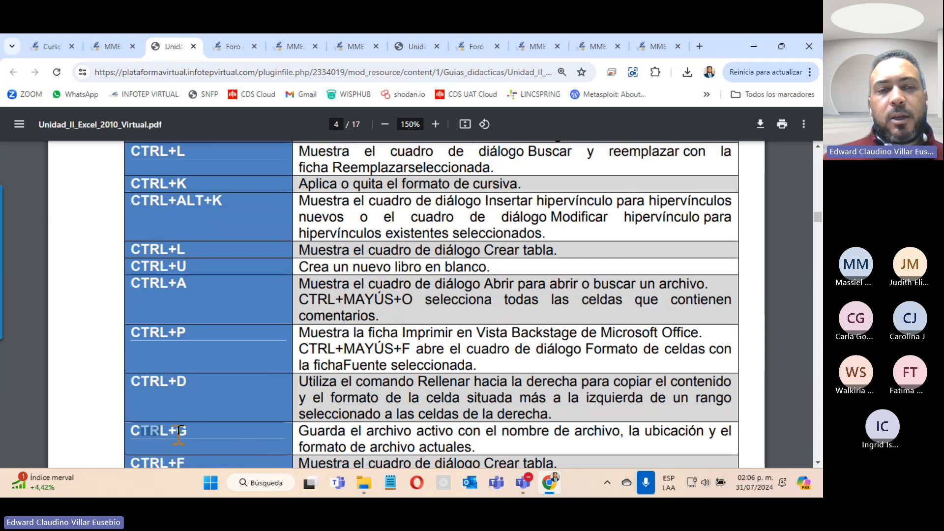
pyautogui.moveTo(169, 433); pyautogui.dragTo(202, 432)
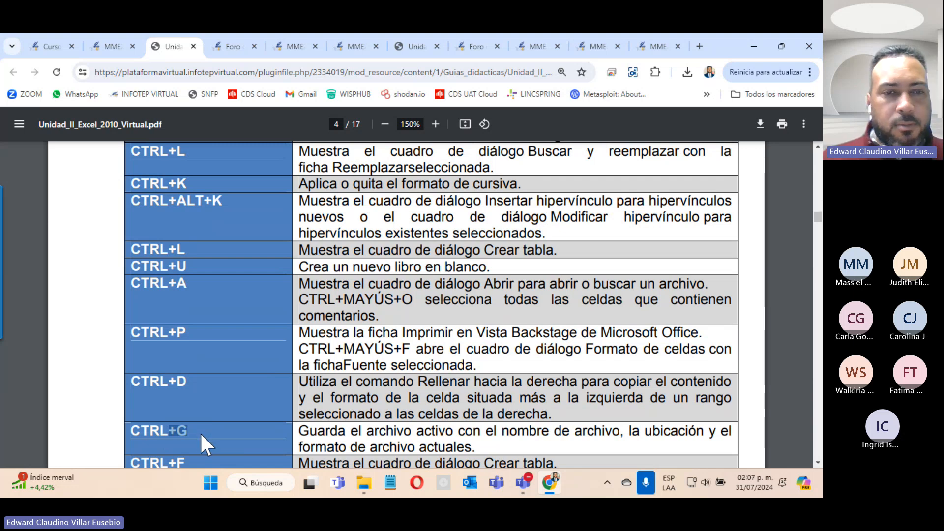
# Switch to Notepad, write SAVE in the blank note and highlight its initial S
pyautogui.click(390, 482)
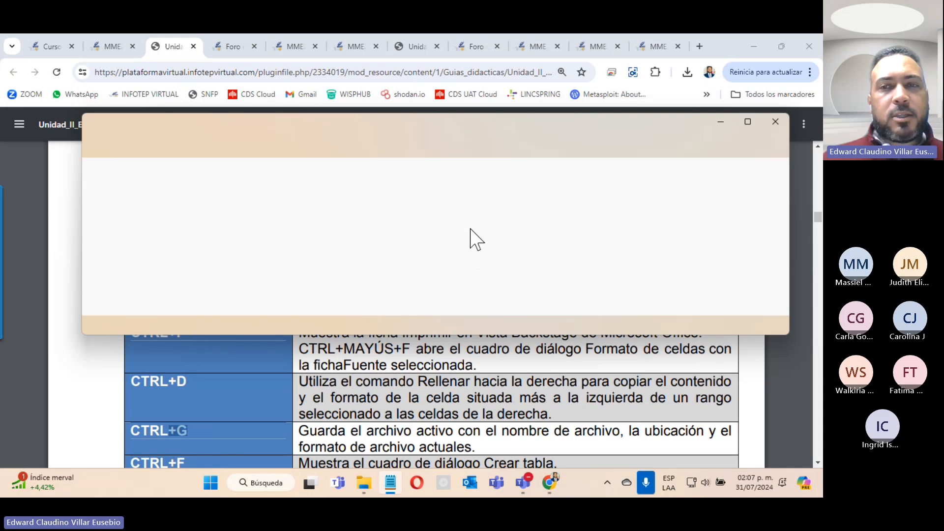
pyautogui.press('Delete')
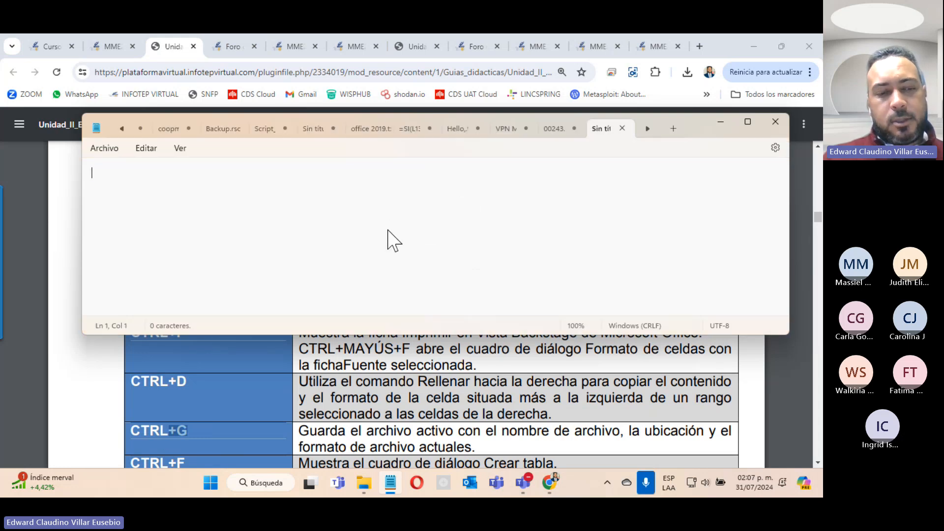
pyautogui.write('SAVE')
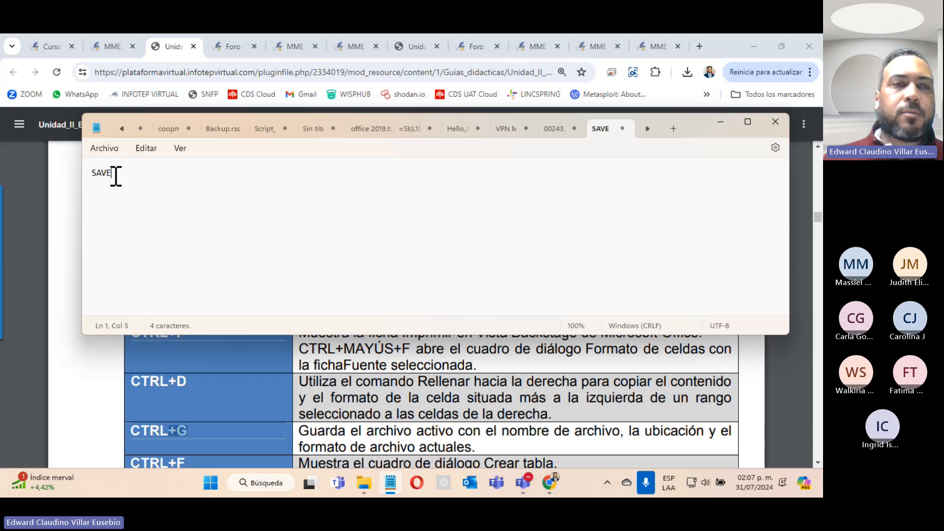
pyautogui.moveTo(116, 175); pyautogui.dragTo(78, 179)
pyautogui.click(97, 173)
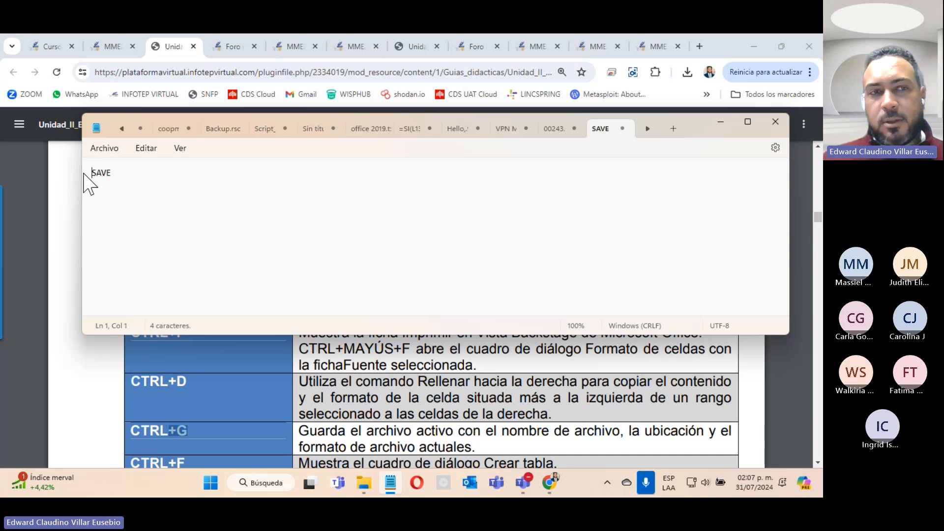
pyautogui.moveTo(87, 177); pyautogui.dragTo(97, 178)
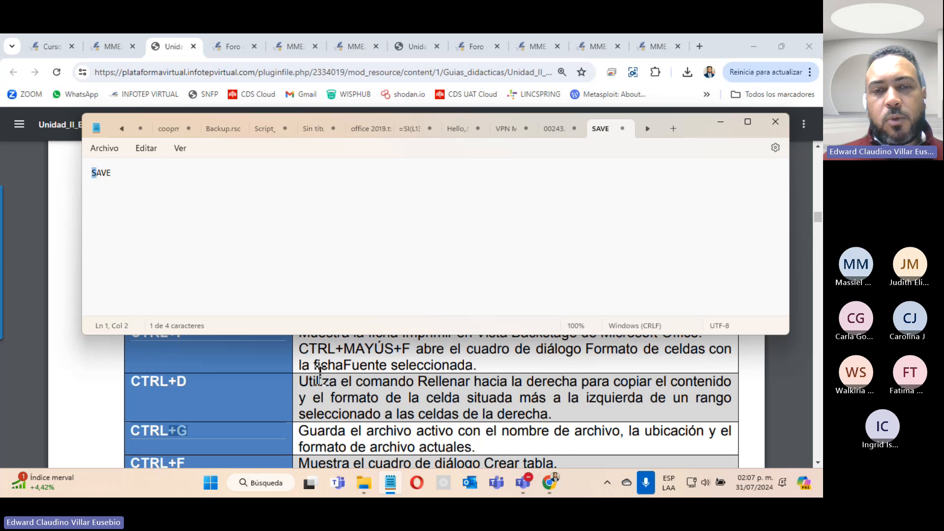
# Return to the Unit 2 guide PDF and highlight the CTRL+S entry in the shortcut table
pyautogui.click(368, 388)
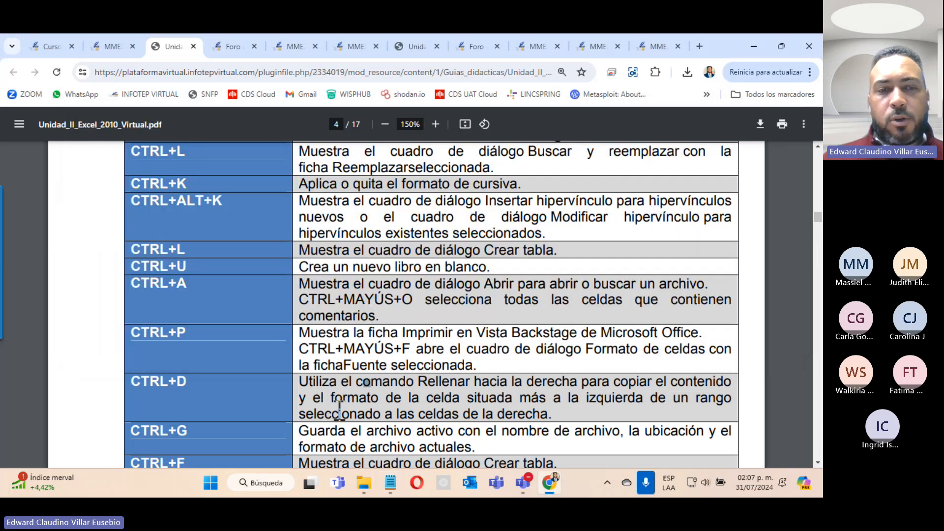
pyautogui.scroll(-4, 339, 411)
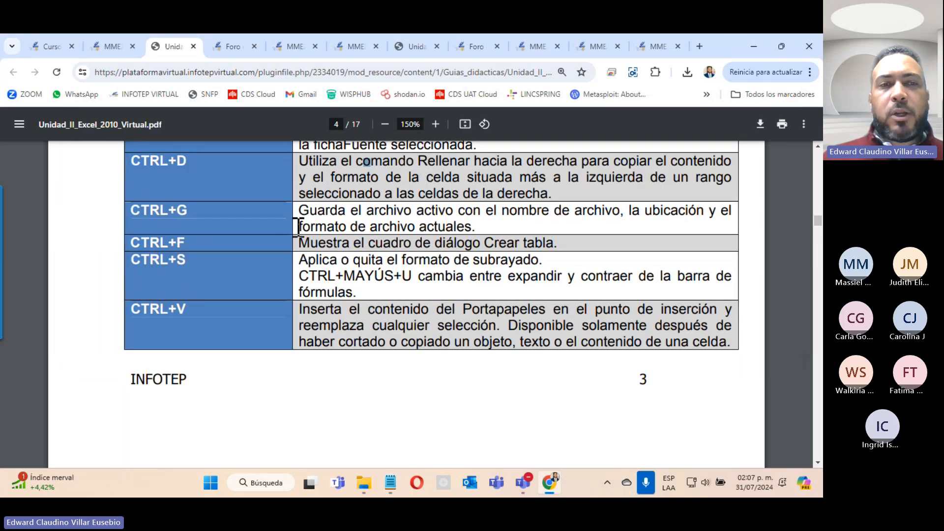
pyautogui.moveTo(133, 264); pyautogui.dragTo(185, 264)
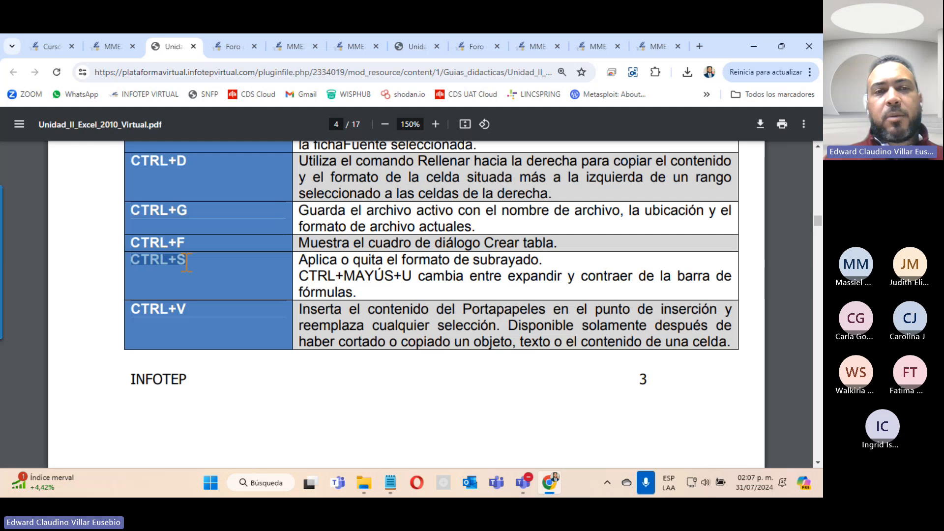
# Add UNDERLINE on a second line of the Notepad note, highlight its initial U and minimize Notepad
pyautogui.click(390, 482)
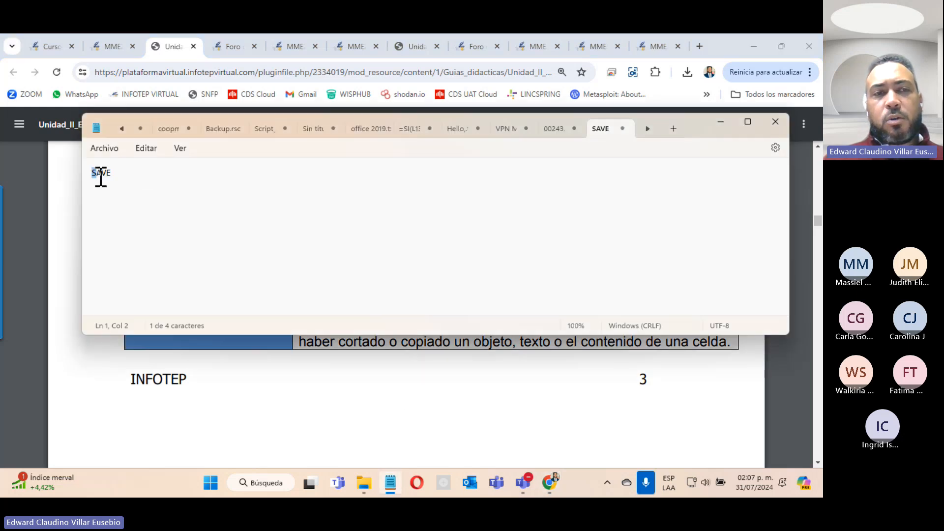
pyautogui.click(121, 176)
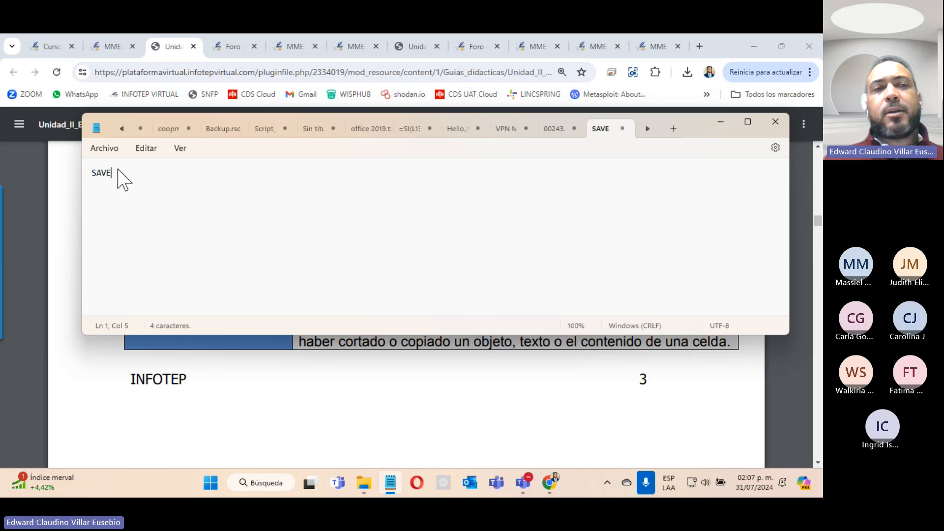
pyautogui.press('Return')
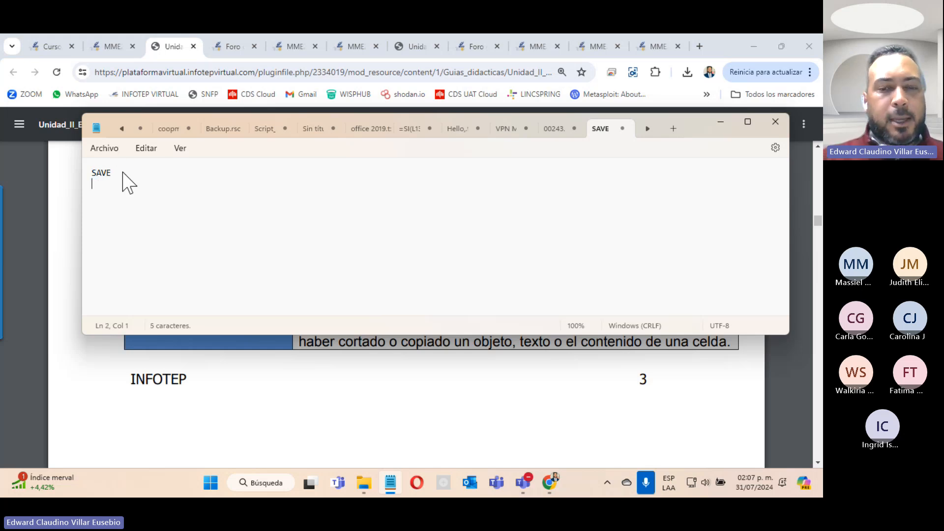
pyautogui.write('UNDERLINE')
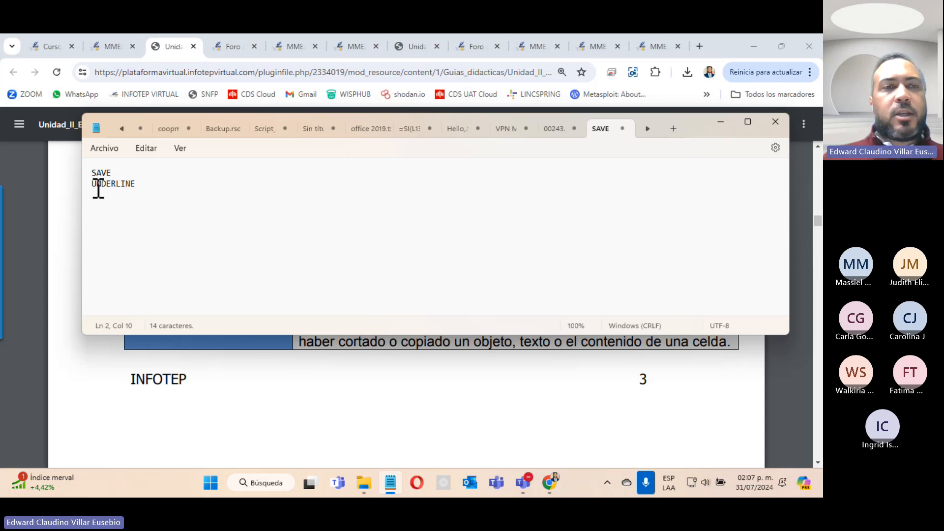
pyautogui.moveTo(93, 183); pyautogui.dragTo(97, 186)
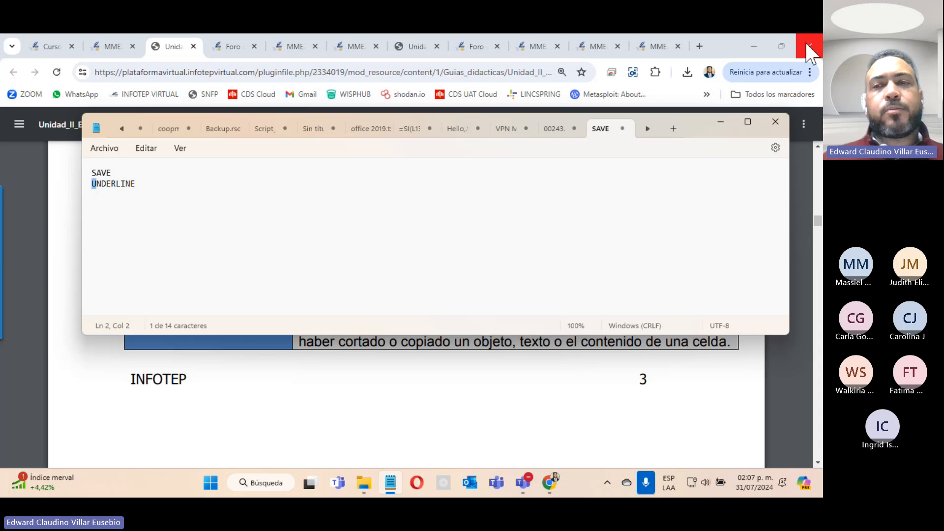
pyautogui.click(721, 123)
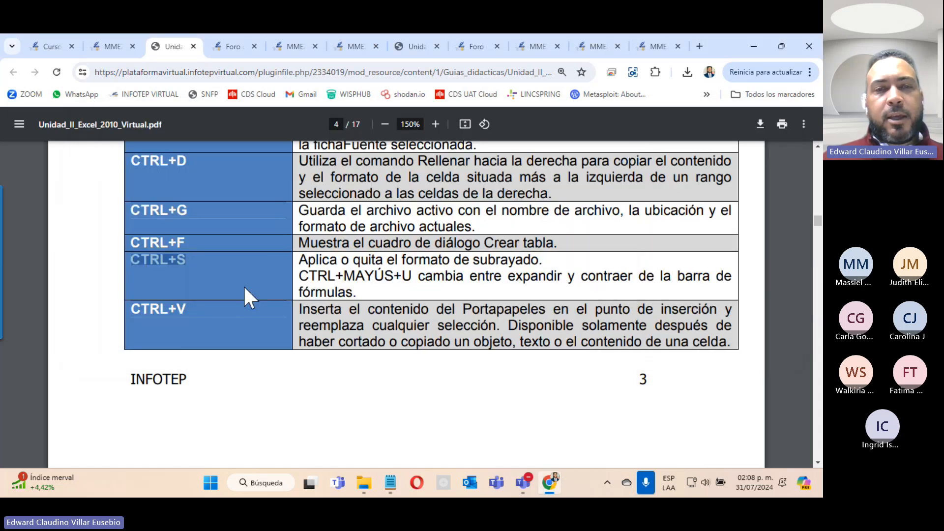
# Review the end of the shortcut table and highlight the entries from CTRL+R to CTRL+Z
pyautogui.scroll(-3, 246, 288)
pyautogui.scroll(7, 246, 287)
pyautogui.scroll(-9, 246, 288)
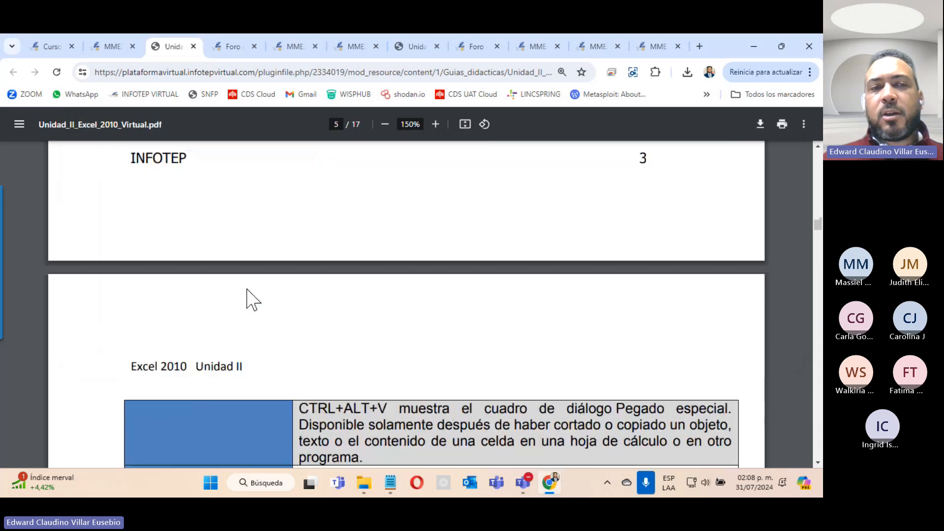
pyautogui.scroll(-4, 247, 289)
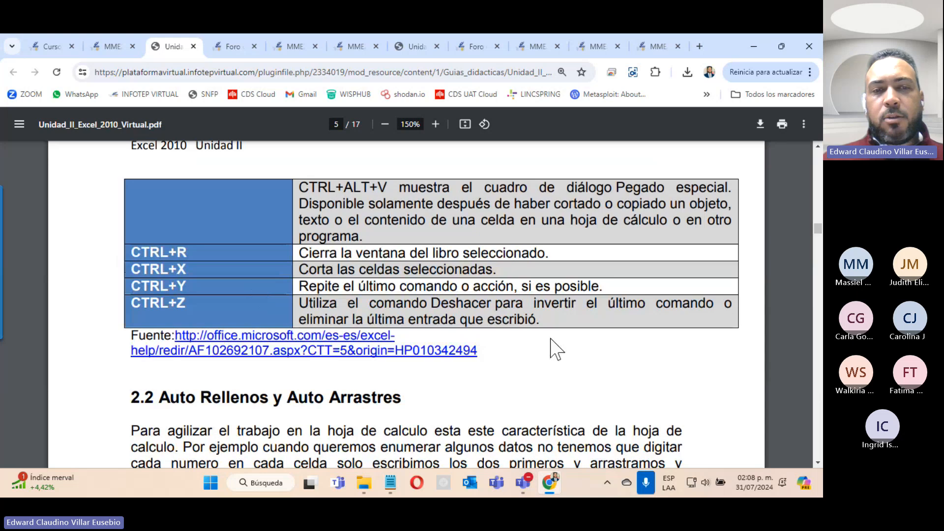
pyautogui.moveTo(549, 315); pyautogui.dragTo(290, 234)
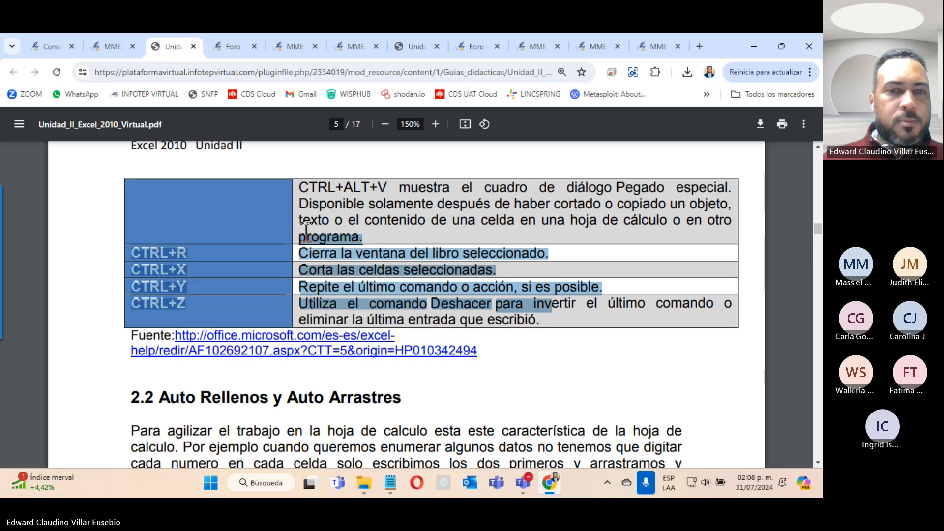
# Examine section 2.2 Auto Rellenos y Auto Arrastres, including its example table of filled series
pyautogui.scroll(-10, 306, 231)
pyautogui.scroll(6, 306, 234)
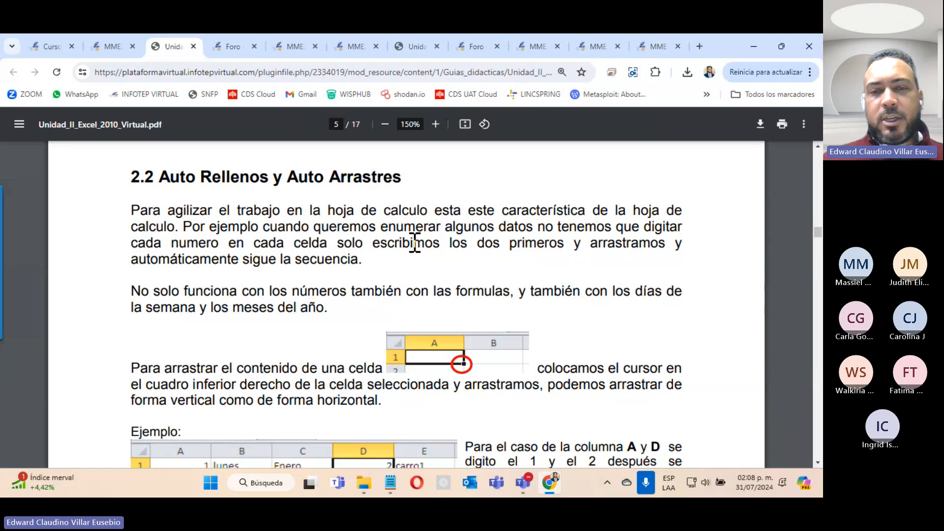
pyautogui.scroll(-5, 475, 305)
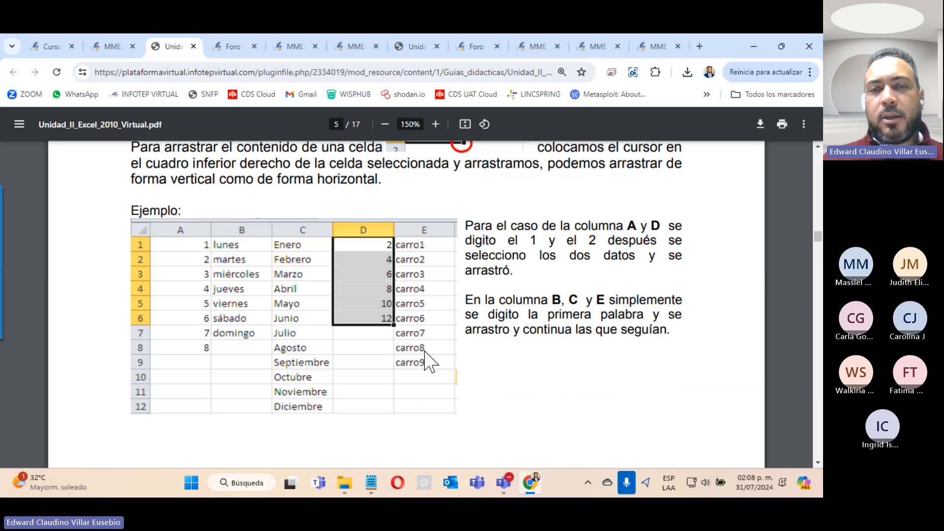
pyautogui.scroll(5, 430, 362)
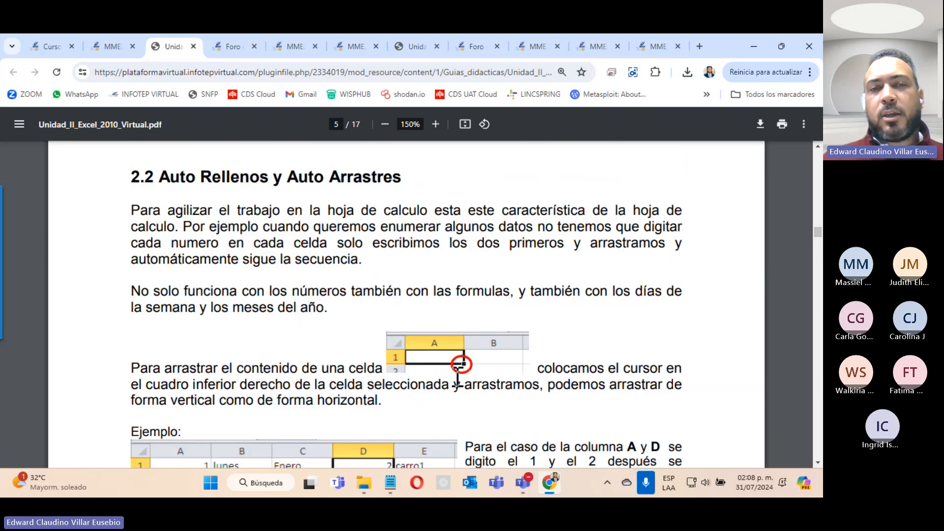
# Examine the fill option examples and section 2.2.1 Listas personalizadas, highlighting the heading's word "personalizadas", through to the Excel options illustration
pyautogui.scroll(-10, 458, 378)
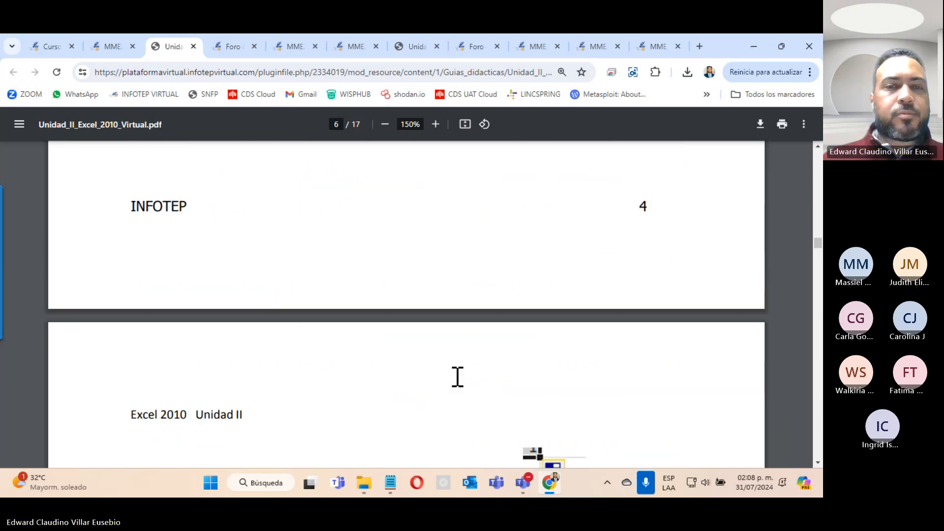
pyautogui.scroll(-10, 458, 379)
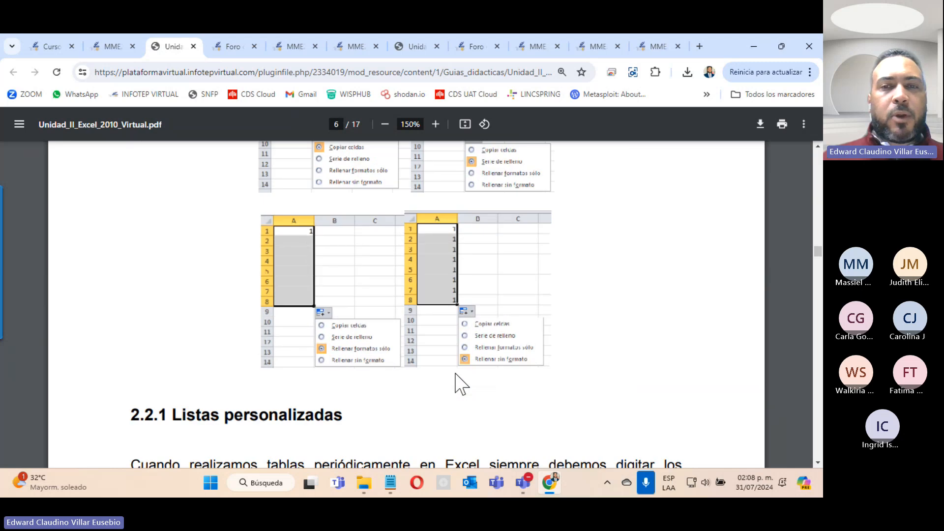
pyautogui.scroll(-3, 460, 381)
pyautogui.scroll(3, 453, 380)
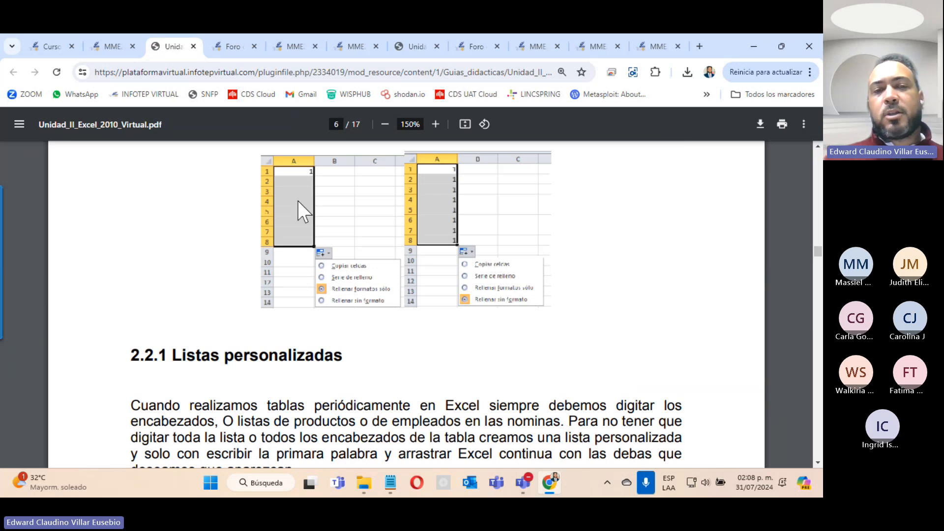
pyautogui.moveTo(343, 361); pyautogui.dragTo(226, 367)
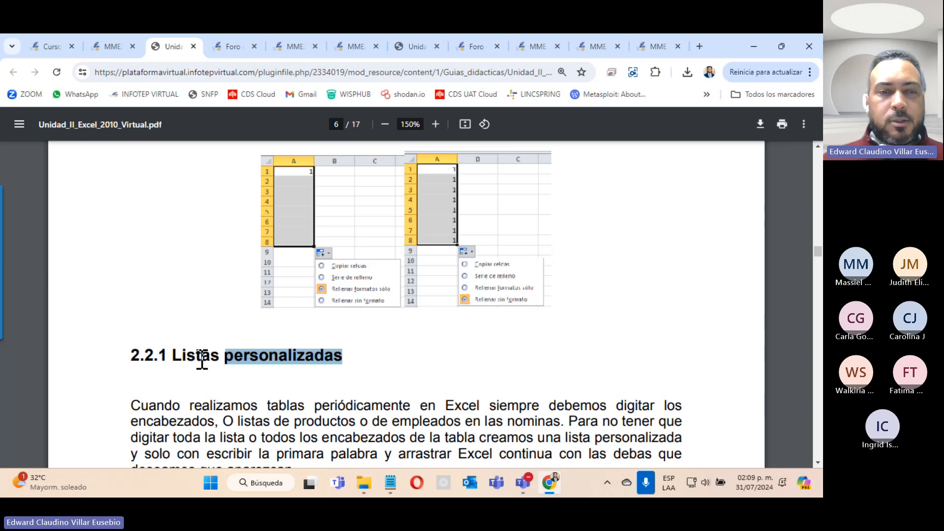
pyautogui.scroll(-10, 202, 359)
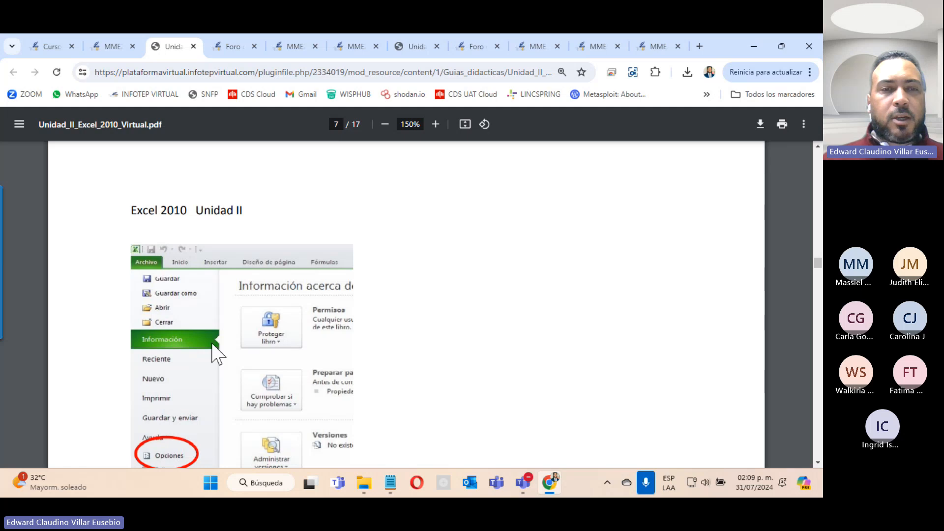
pyautogui.scroll(-4, 197, 373)
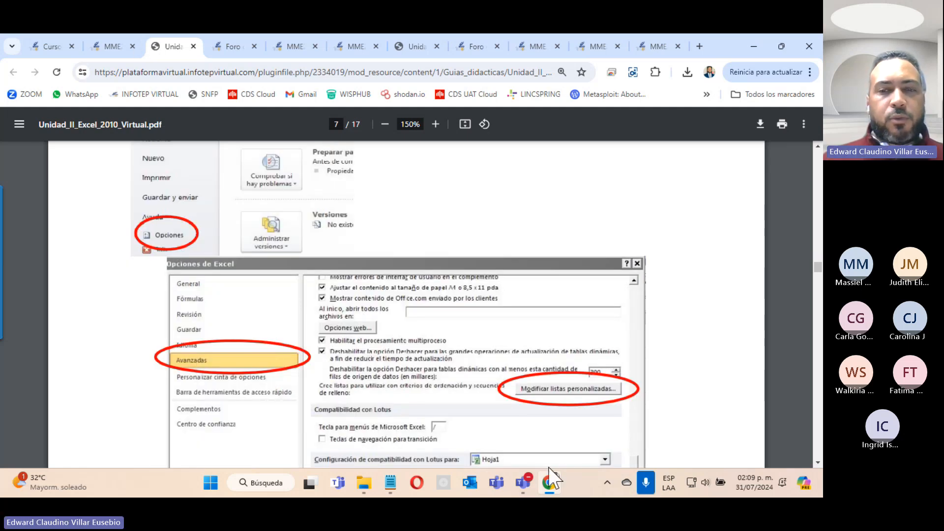
# Switch to Excel and create a new blank workbook
pyautogui.press('super')
pyautogui.write('EXcel')
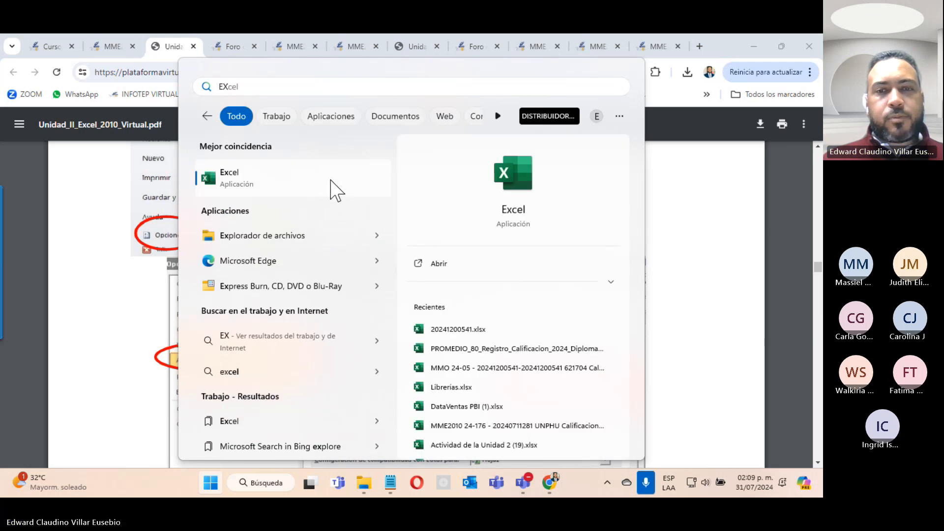
pyautogui.click(448, 270)
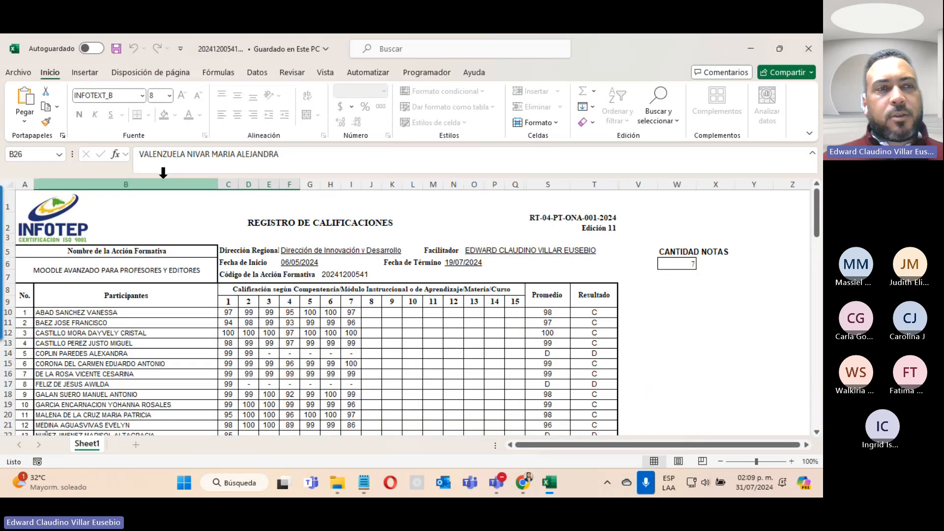
pyautogui.click(19, 74)
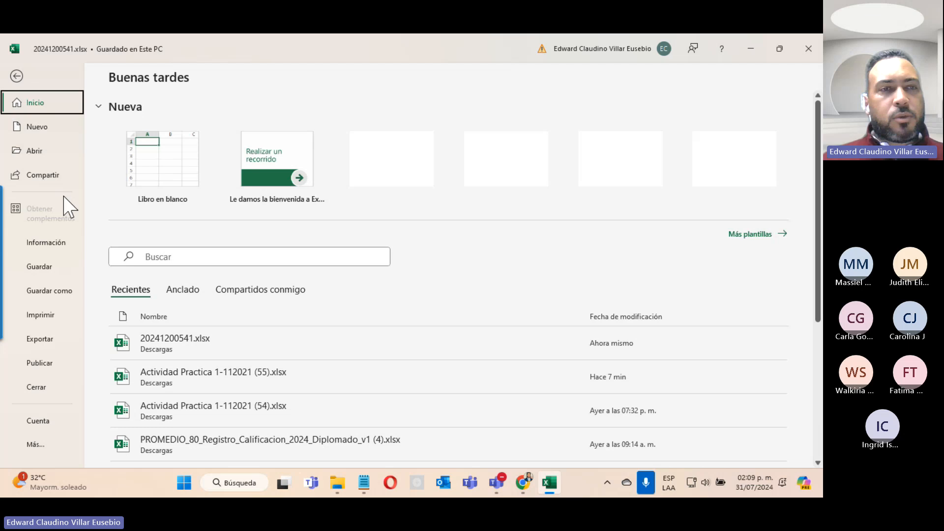
pyautogui.click(158, 159)
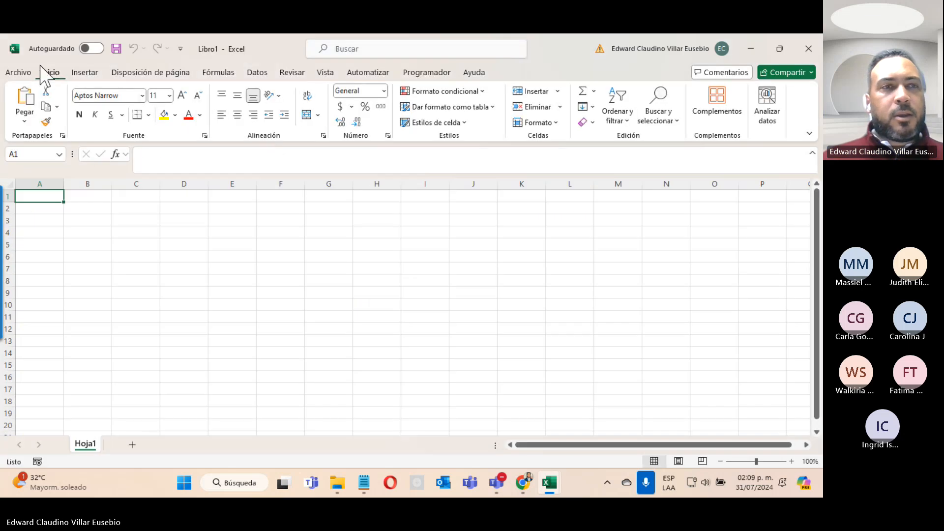
# Open the custom lists editor from the General section of Excel's advanced options
pyautogui.click(16, 72)
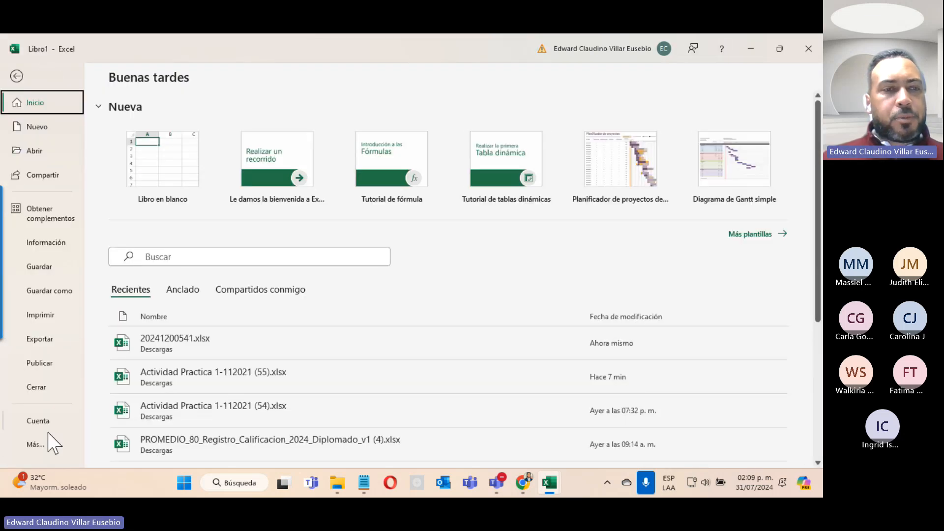
pyautogui.click(43, 446)
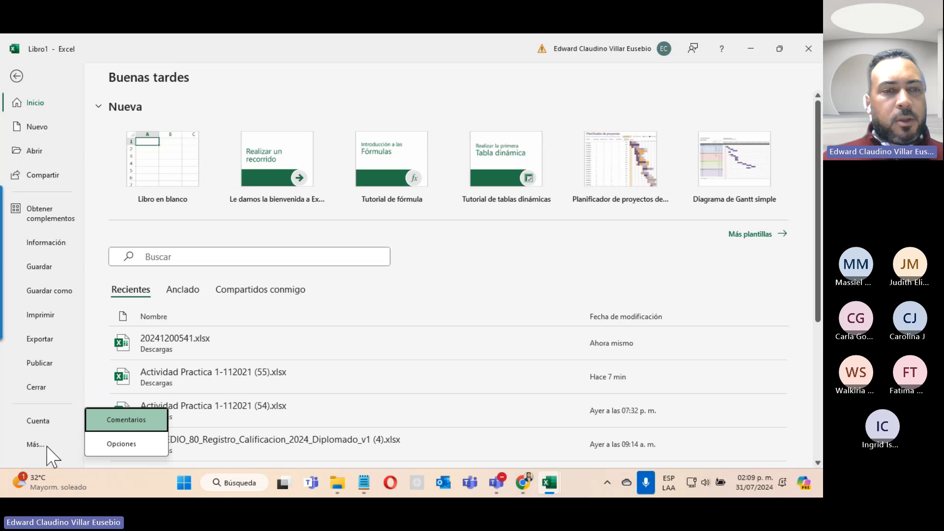
pyautogui.click(126, 445)
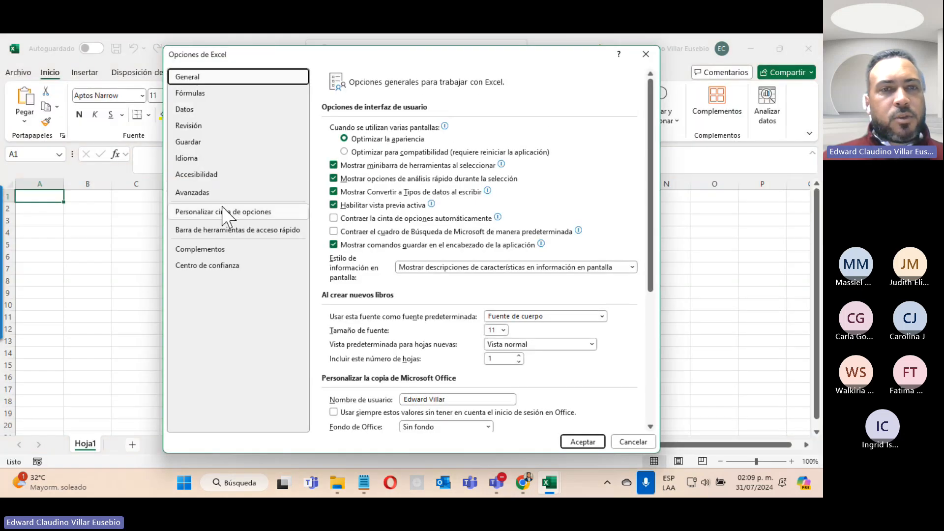
pyautogui.click(195, 197)
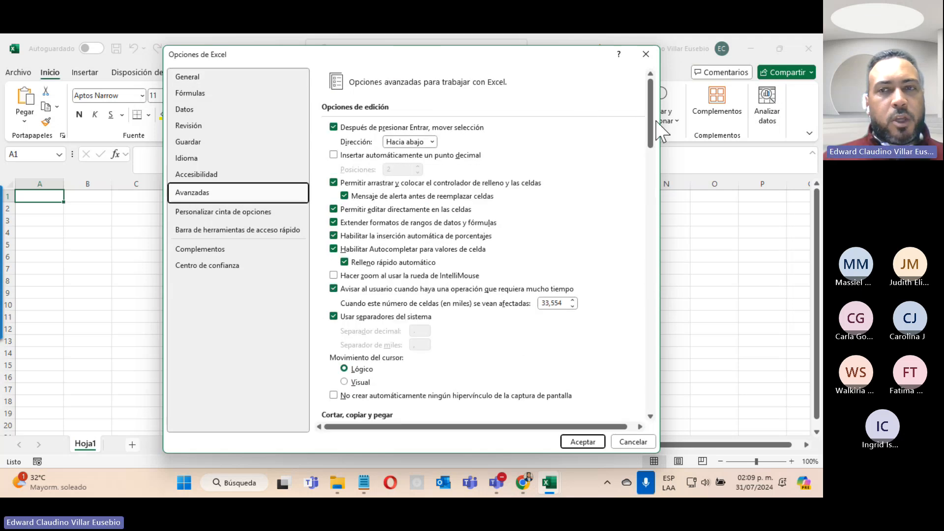
pyautogui.moveTo(651, 129); pyautogui.dragTo(607, 383)
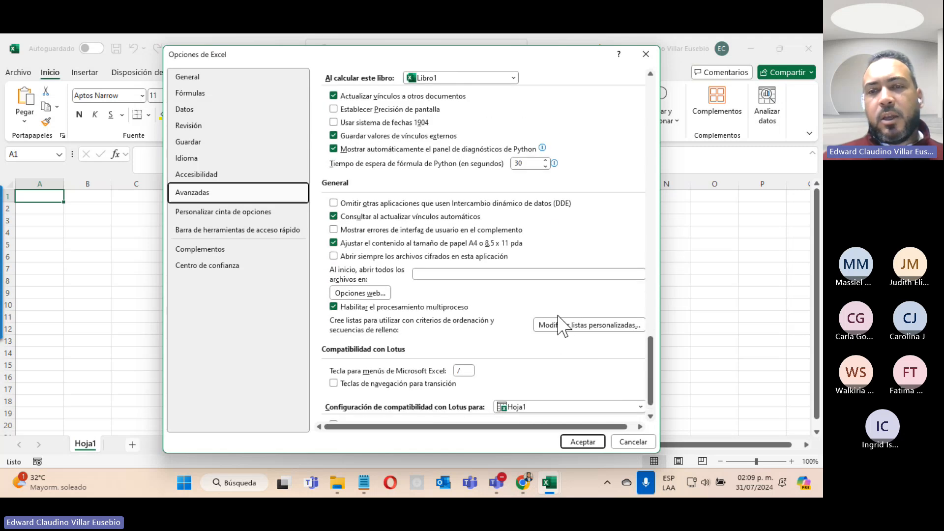
pyautogui.click(575, 326)
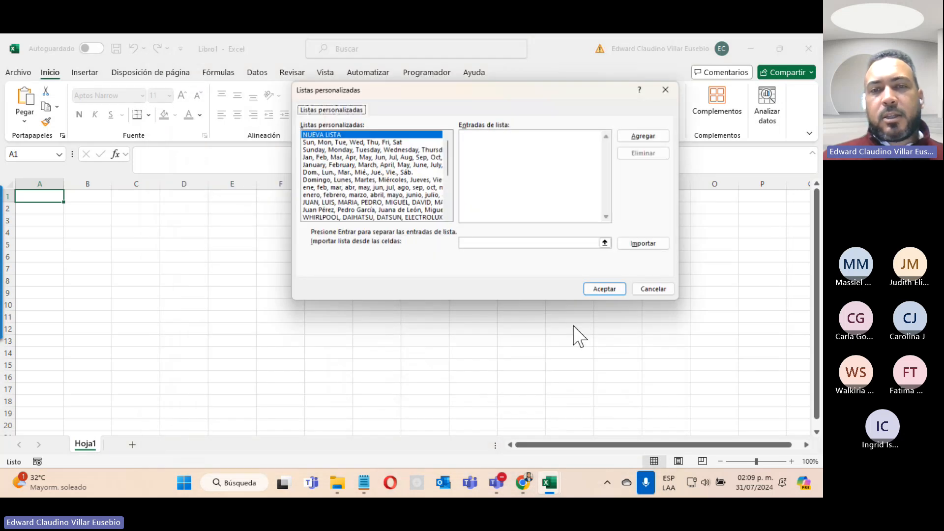
# Examine the entries of the abbreviated Spanish months list and the full-name people list
pyautogui.click(363, 188)
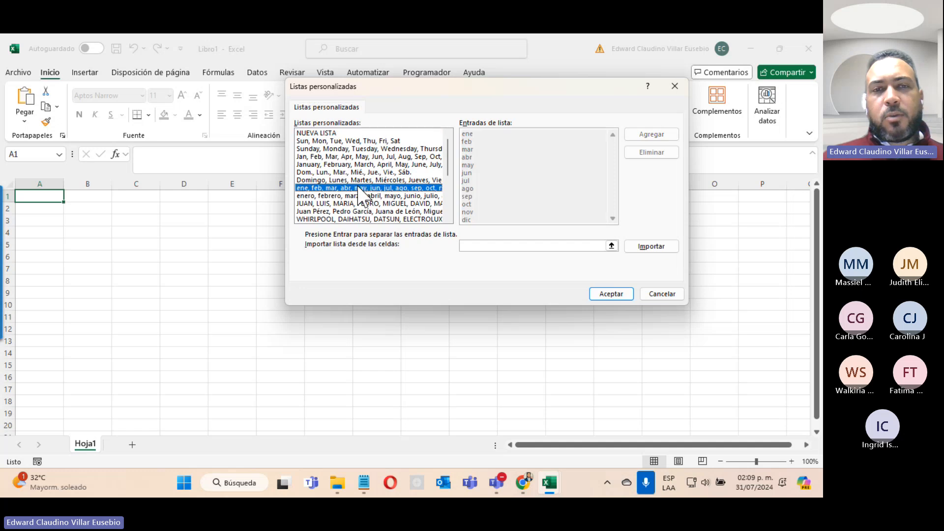
pyautogui.click(361, 211)
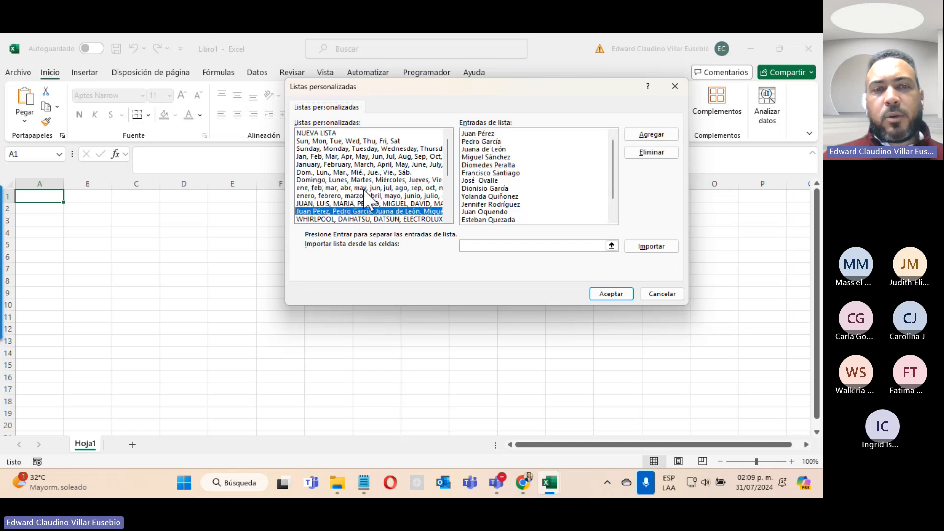
pyautogui.click(364, 189)
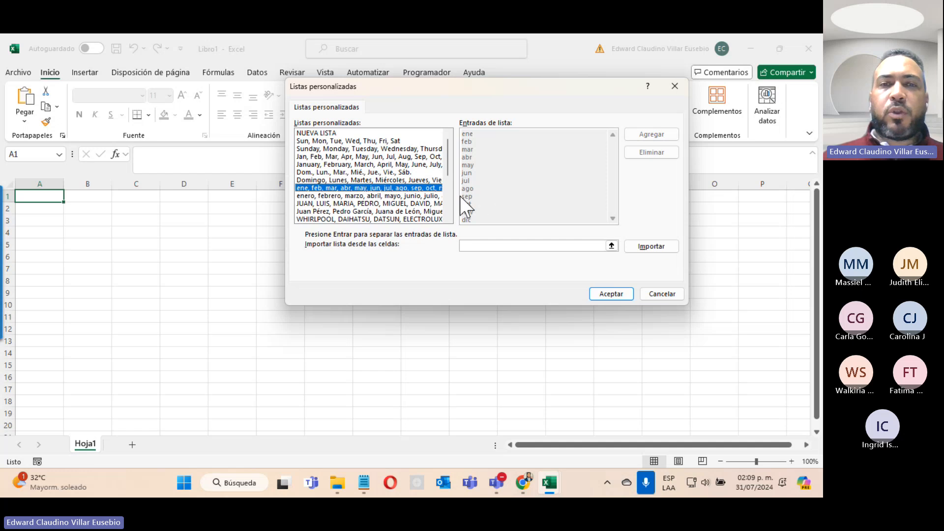
# Replace the entries of the uppercase first-names list with three comma-separated first names, add them as a custom list and accept the Excel options
pyautogui.click(386, 203)
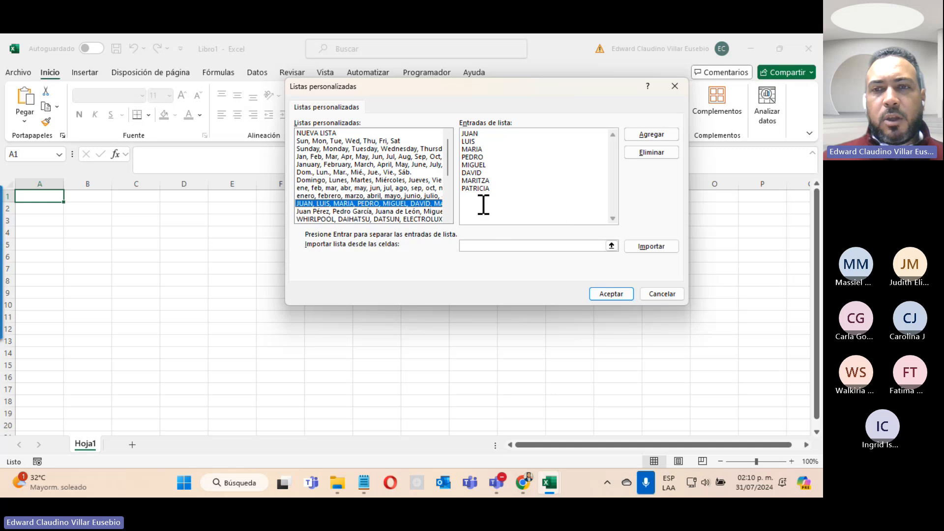
pyautogui.moveTo(500, 207); pyautogui.dragTo(435, 118)
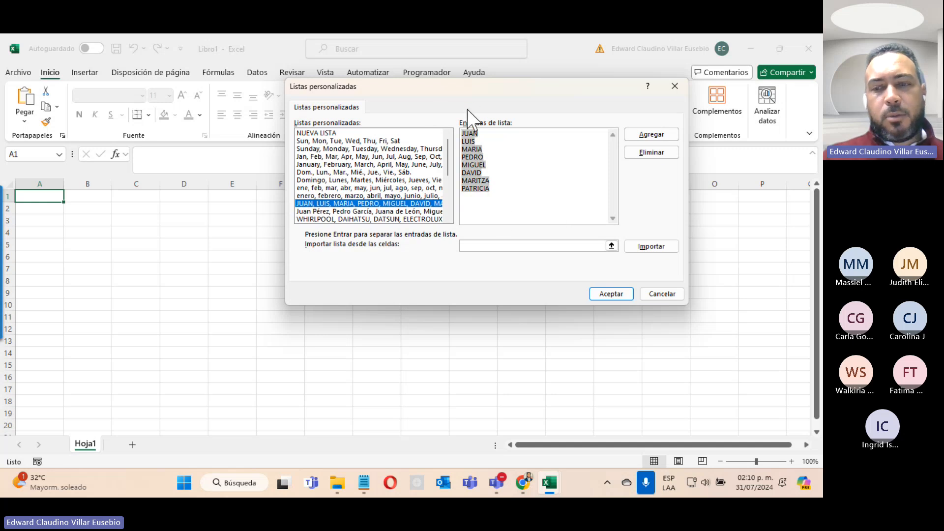
pyautogui.press('Delete')
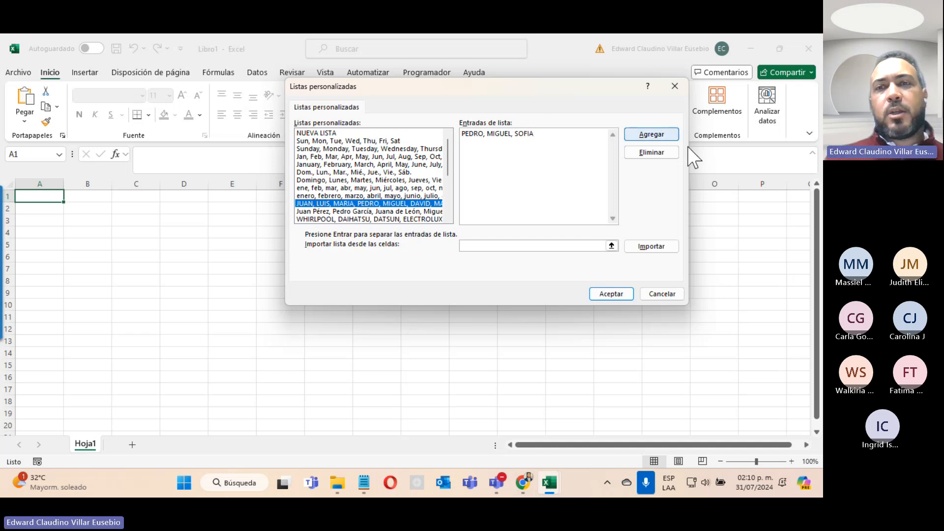
pyautogui.click(659, 135)
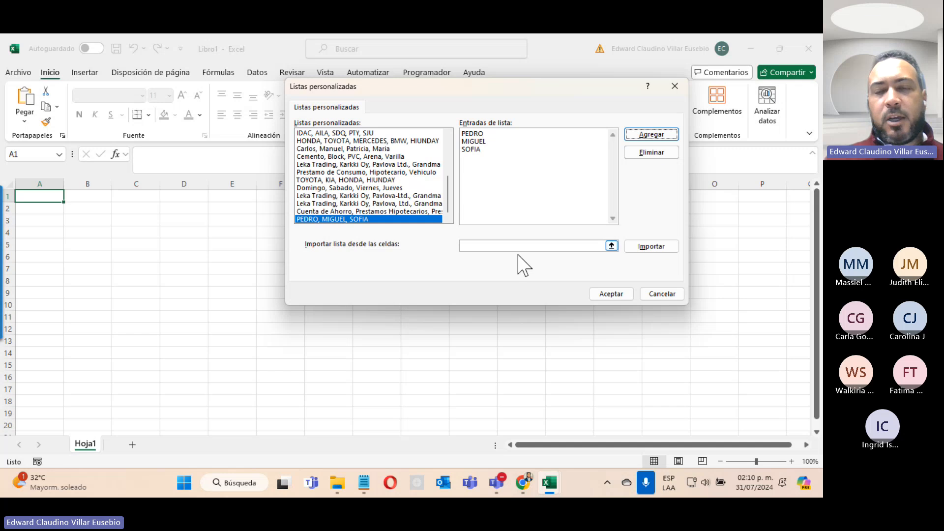
pyautogui.click(612, 293)
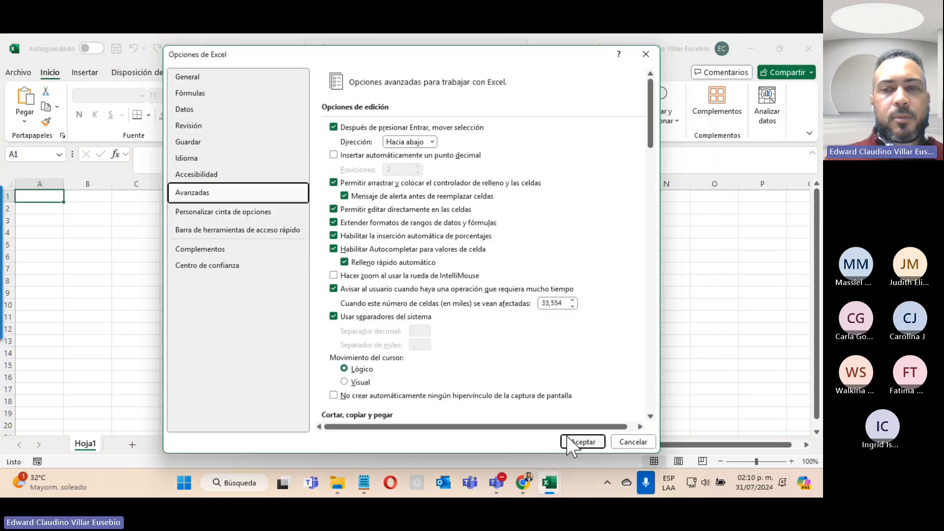
pyautogui.click(572, 442)
# Enter the new custom list's first name in cell G5 and autofill it down to G18
pyautogui.click(341, 248)
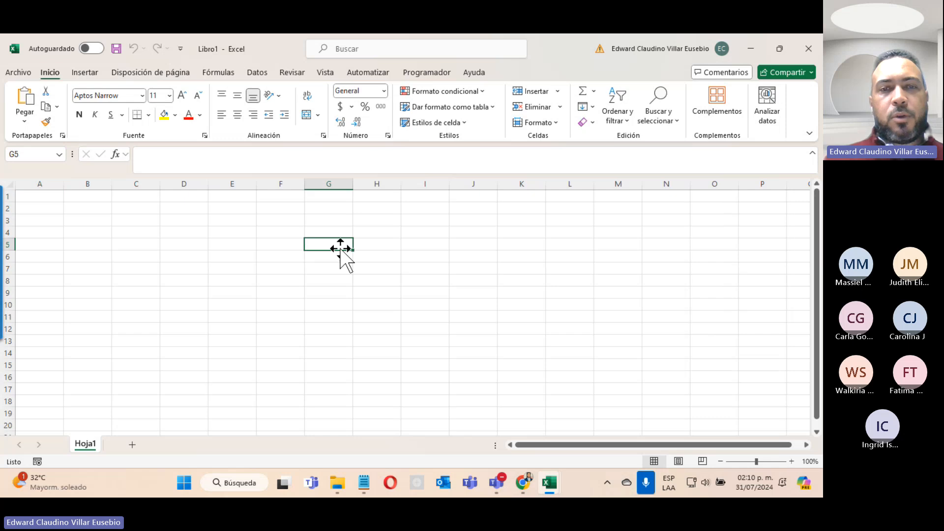
pyautogui.write('PE')
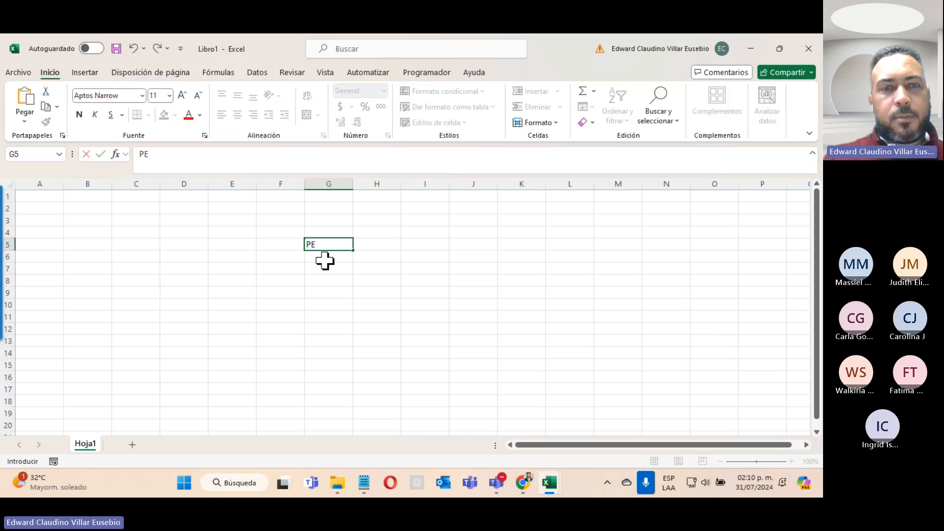
pyautogui.write('DRO')
pyautogui.press('Return')
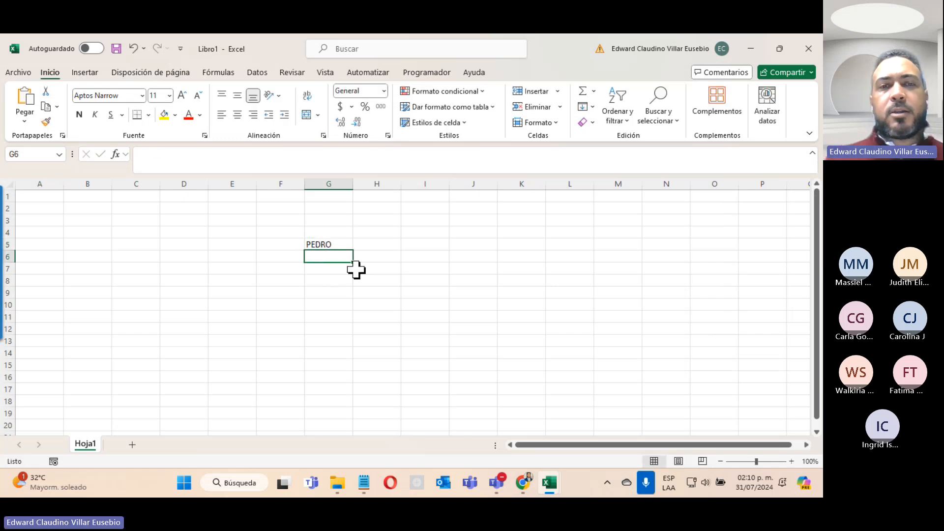
pyautogui.click(343, 242)
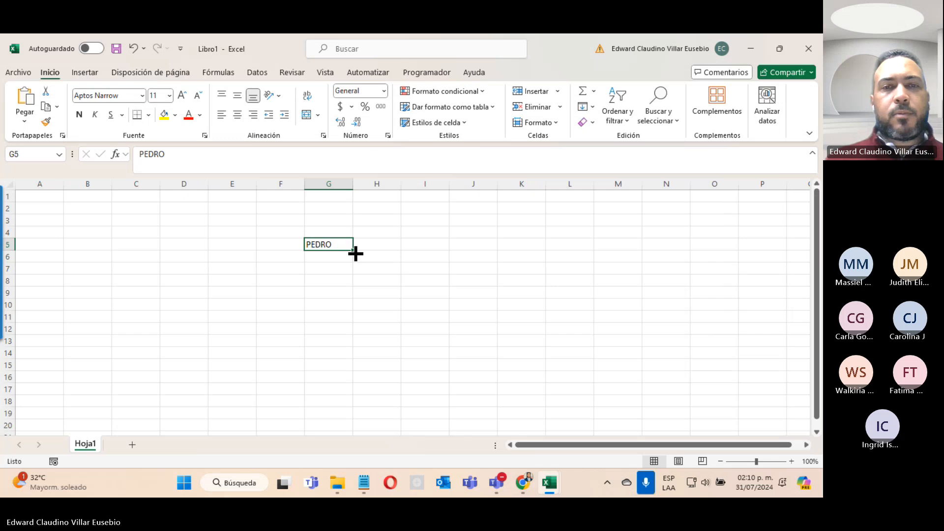
pyautogui.moveTo(354, 252); pyautogui.dragTo(344, 410)
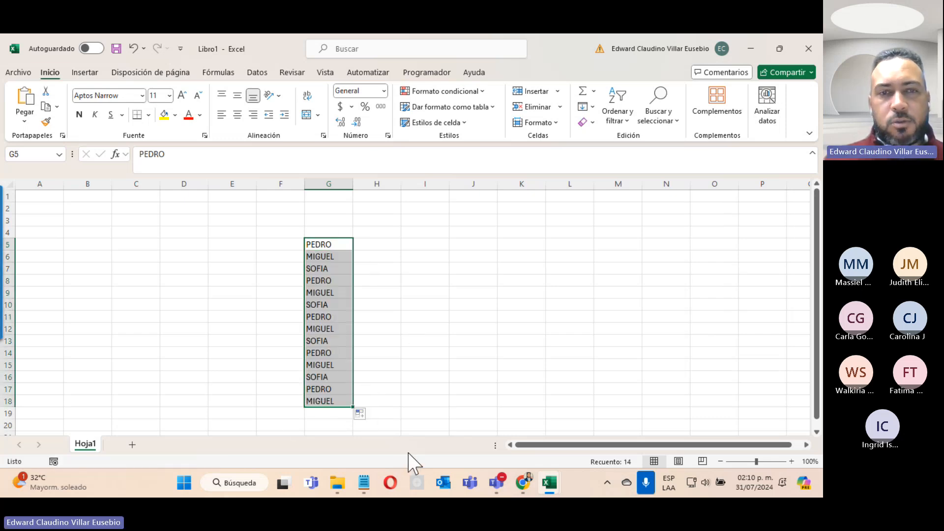
# Minimize both Excel workbooks and review the guide's remaining custom list instructions in the browser, up to section 2.3 Formato de celdas
pyautogui.click(751, 49)
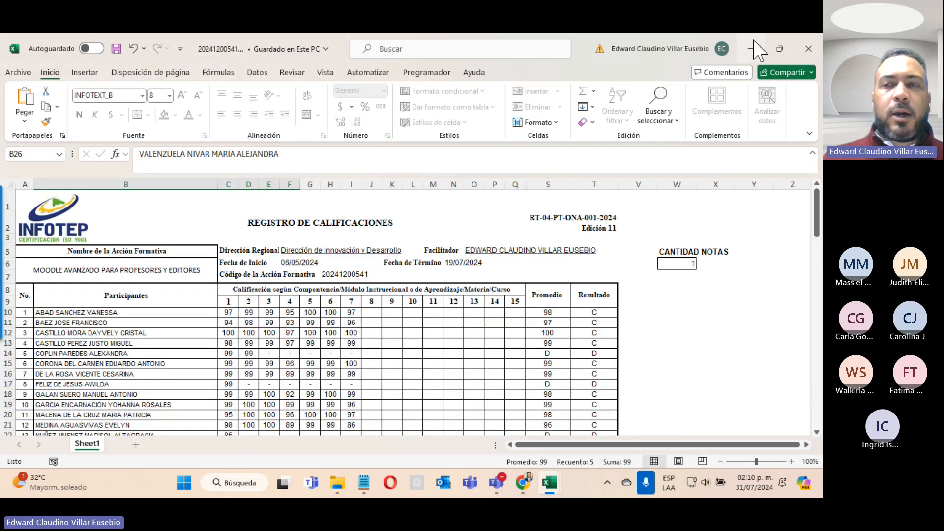
pyautogui.click(753, 48)
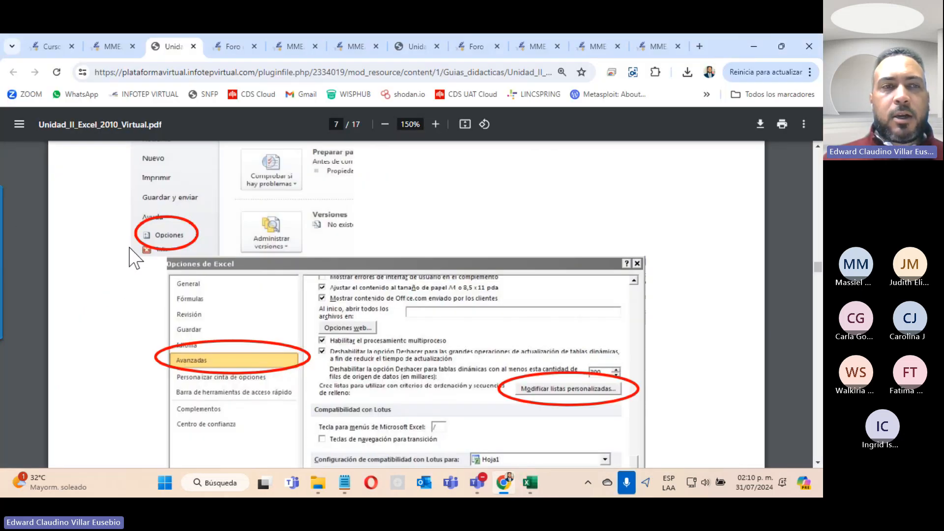
pyautogui.scroll(-5, 258, 294)
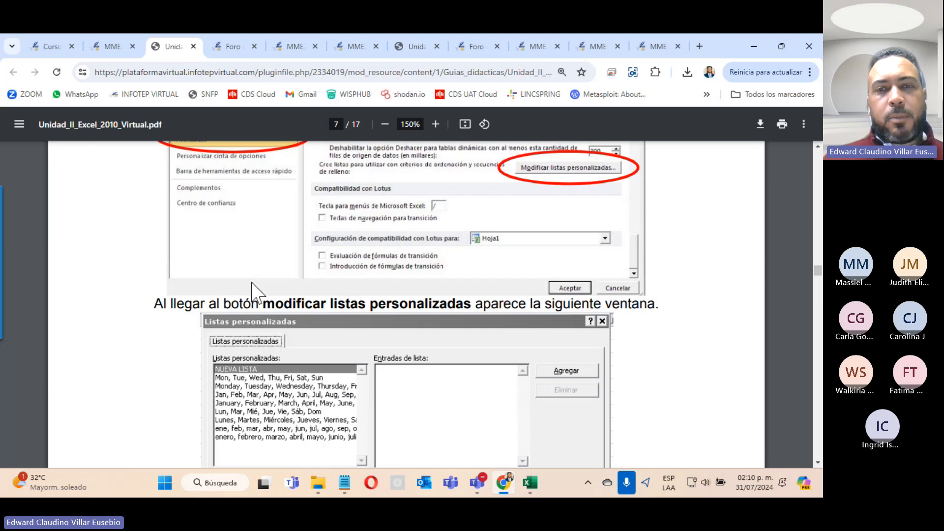
pyautogui.scroll(-5, 389, 249)
pyautogui.scroll(-5, 386, 248)
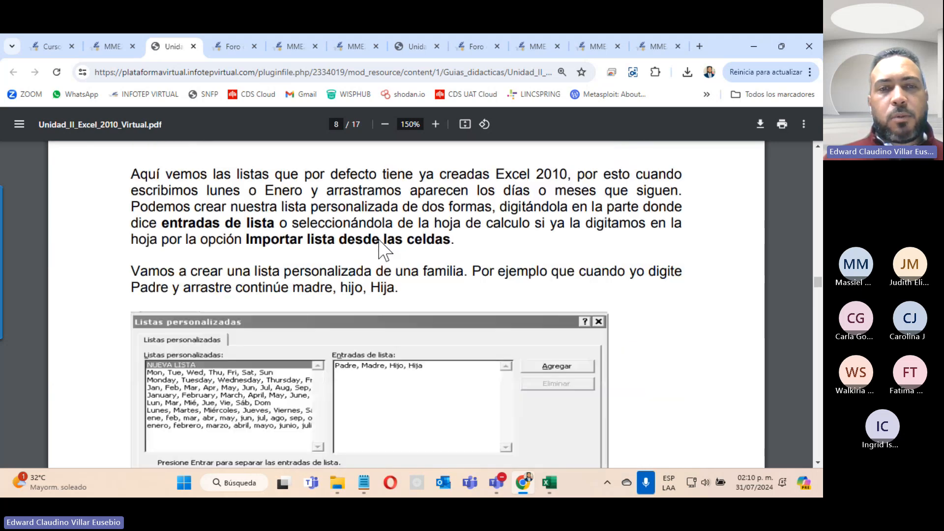
pyautogui.scroll(-10, 382, 248)
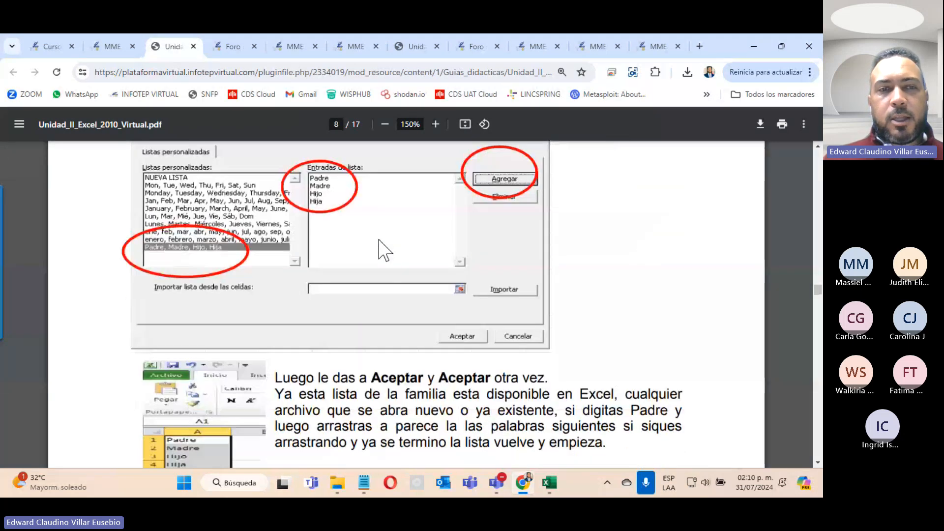
pyautogui.scroll(-1, 385, 251)
pyautogui.scroll(-6, 385, 250)
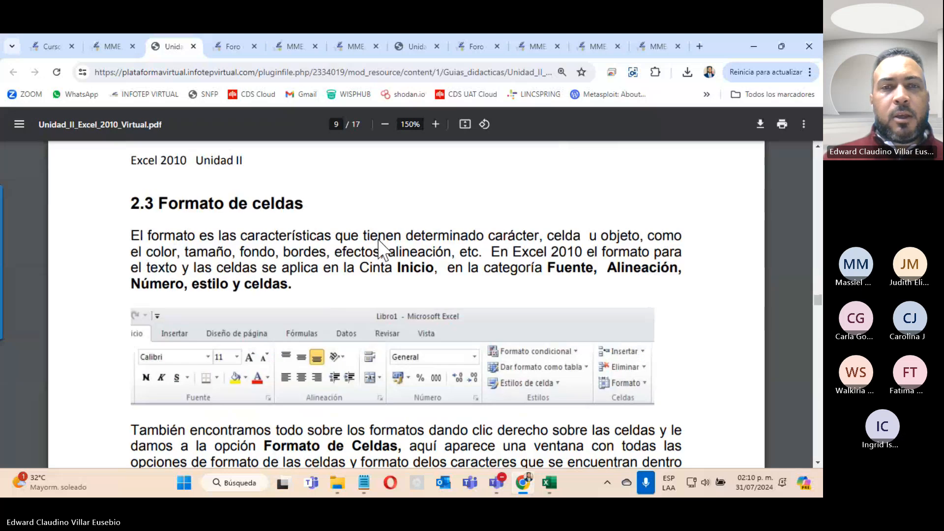
# Review the Unit 2 guide from section 2.3 Formato de celdas through borders and fills to 2.4 Formato condicional, and close the guide
pyautogui.scroll(10, 369, 254)
pyautogui.scroll(-6, 367, 257)
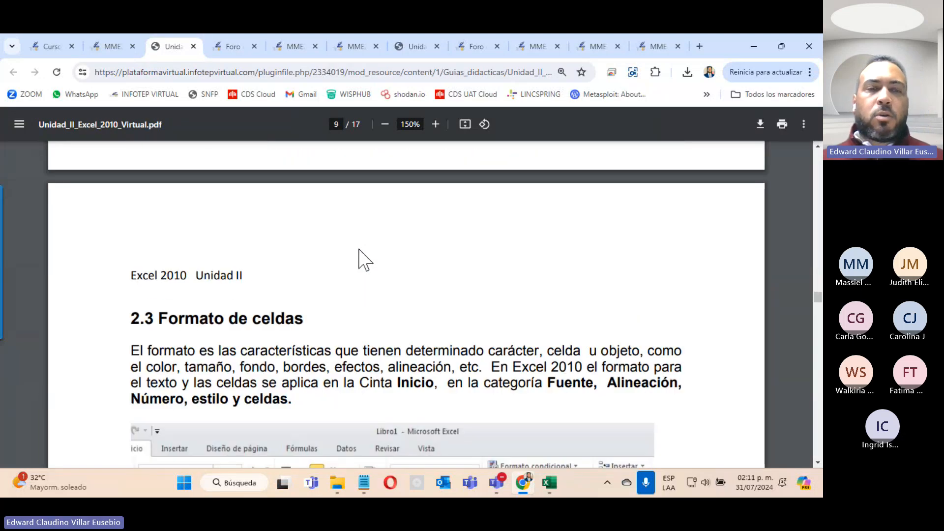
pyautogui.scroll(-7, 366, 259)
pyautogui.scroll(7, 366, 260)
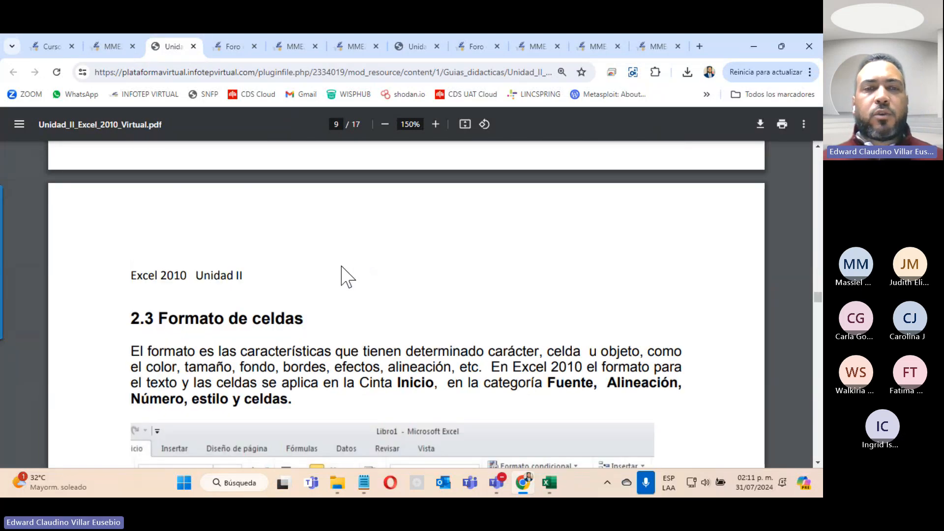
pyautogui.scroll(-5, 312, 312)
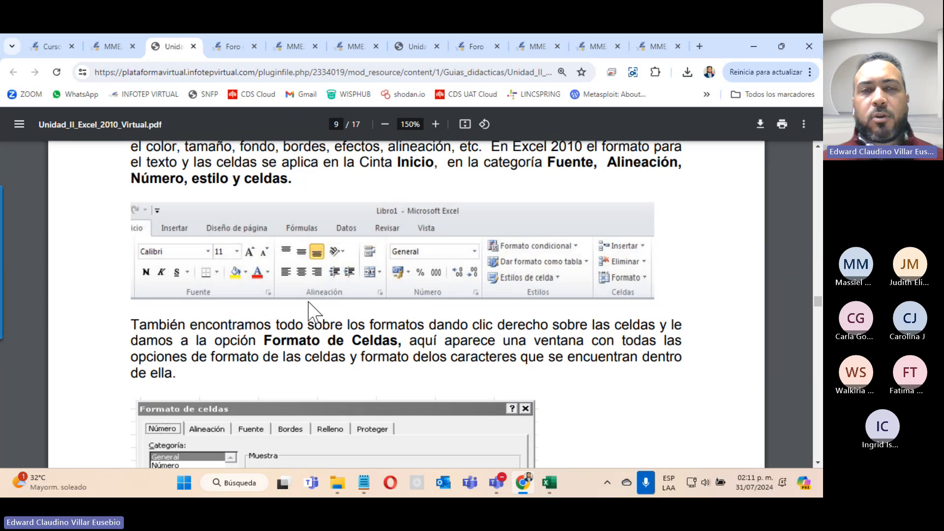
pyautogui.scroll(-15, 312, 312)
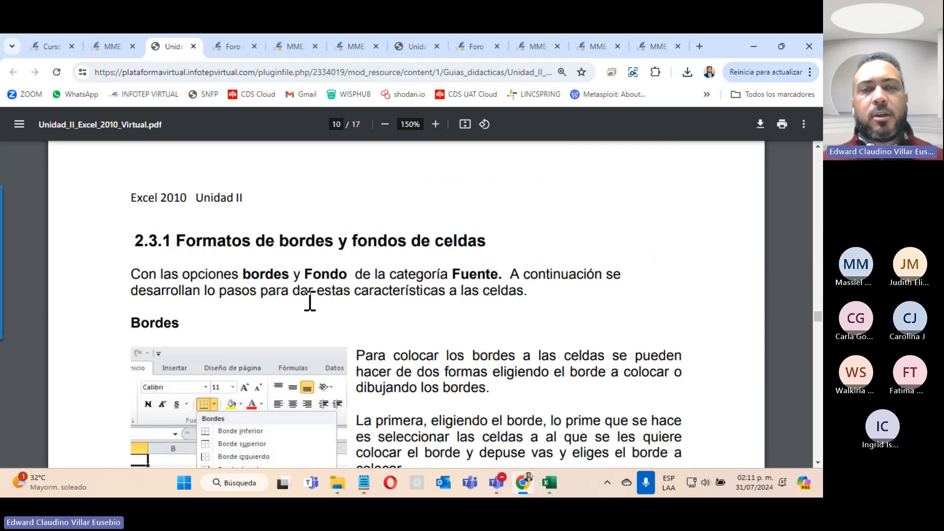
pyautogui.scroll(-10, 311, 296)
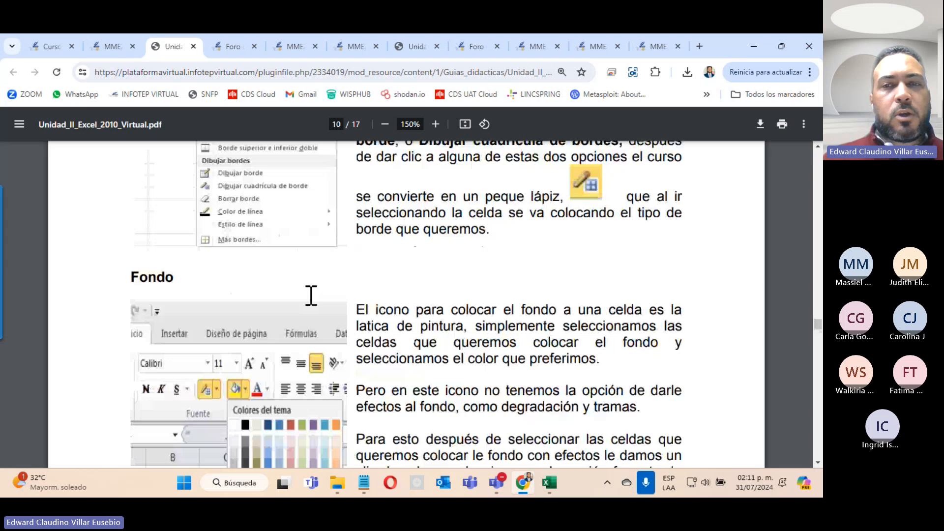
pyautogui.scroll(-20, 312, 296)
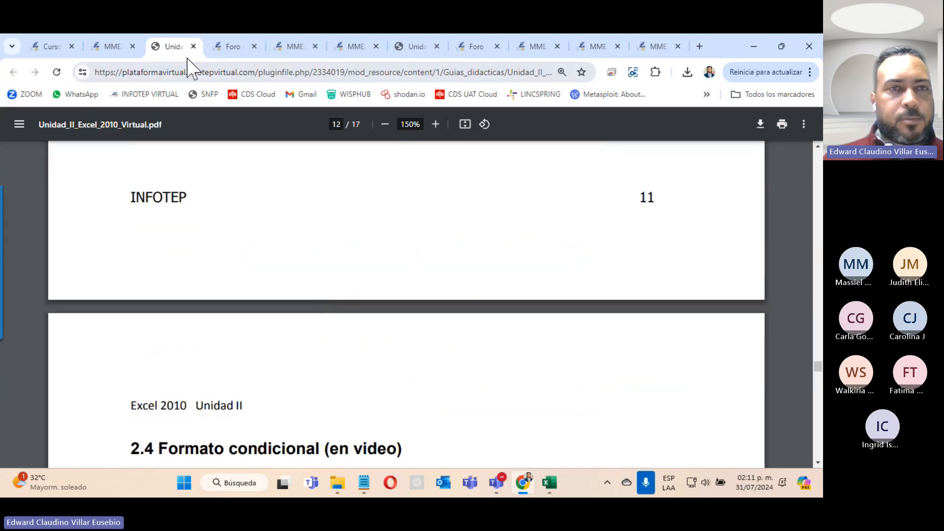
pyautogui.click(193, 46)
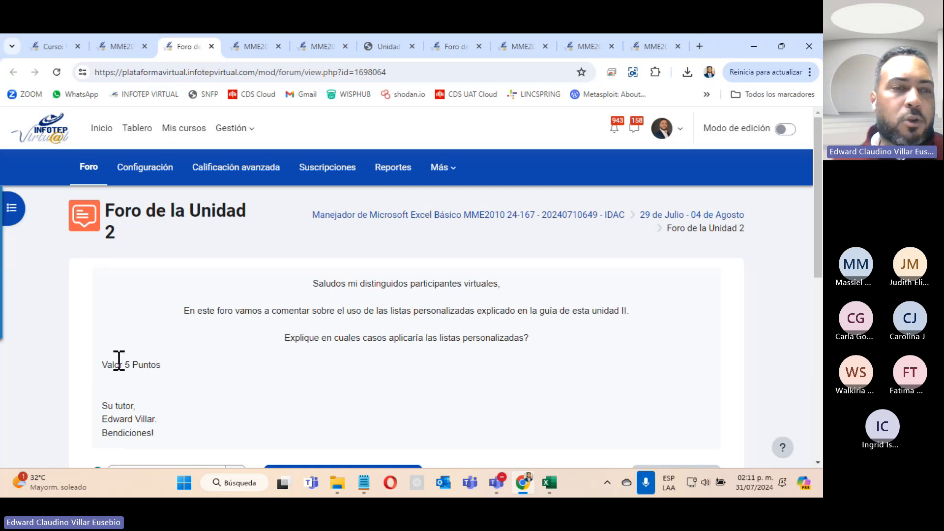
# Review the Unit 2 forum's question, its point value and its discussion list, and close the forum page
pyautogui.moveTo(116, 365); pyautogui.dragTo(190, 368)
pyautogui.scroll(-8, 210, 378)
pyautogui.scroll(5, 236, 331)
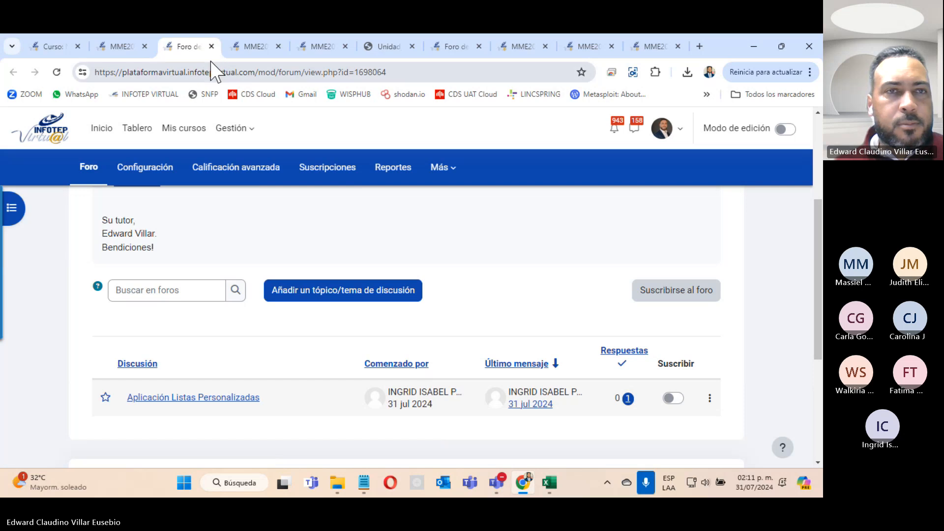
pyautogui.click(211, 46)
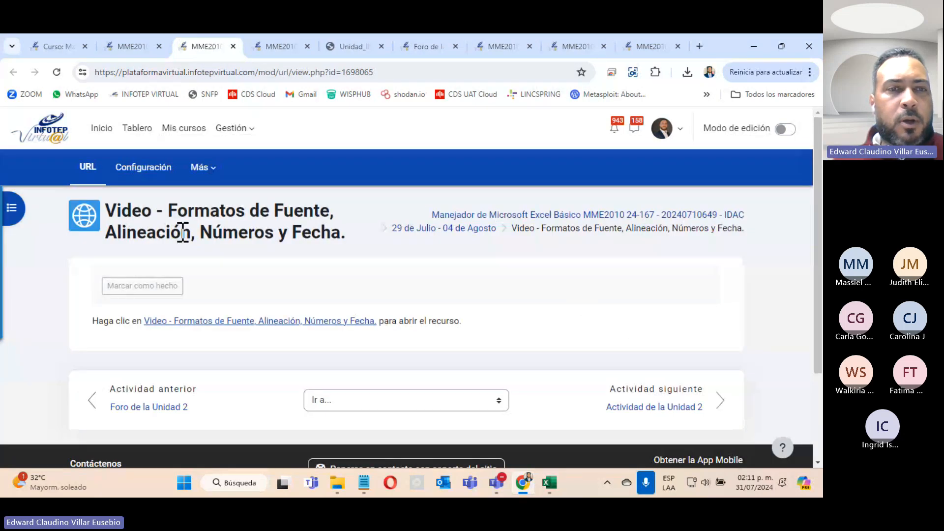
# Open the video on font, alignment, number and date formats, look through its Curso - Excel Básico playlist, and close the video window
pyautogui.click(272, 322)
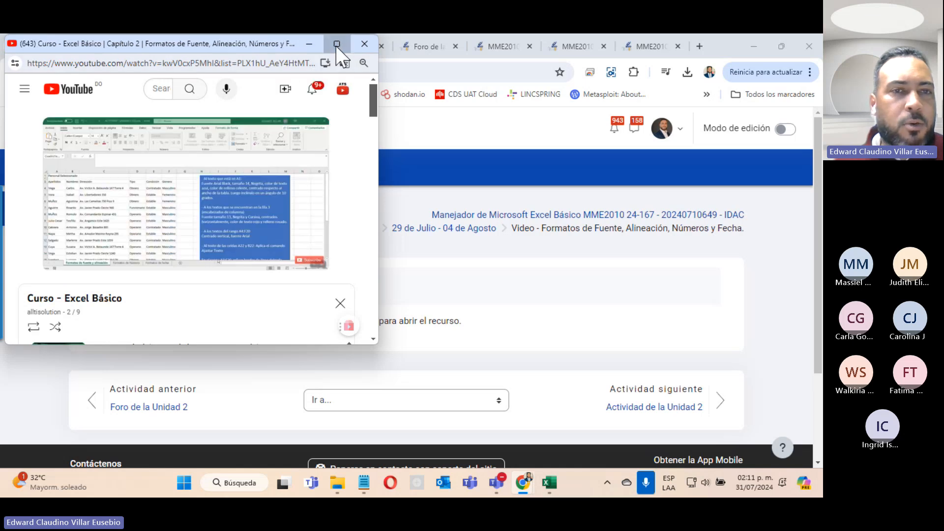
pyautogui.click(337, 43)
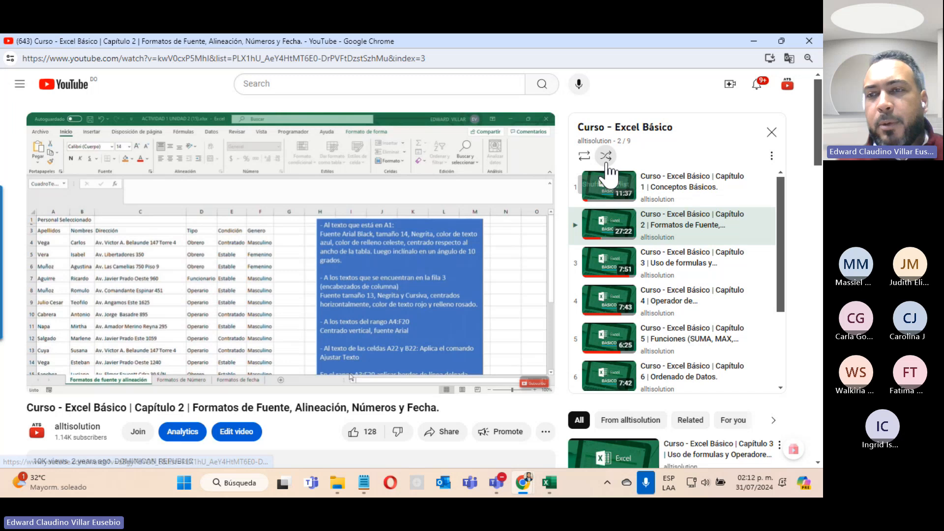
pyautogui.moveTo(781, 246)
pyautogui.mouseDown()
pyautogui.moveTo(776, 342)
pyautogui.moveTo(782, 227)
pyautogui.mouseUp()
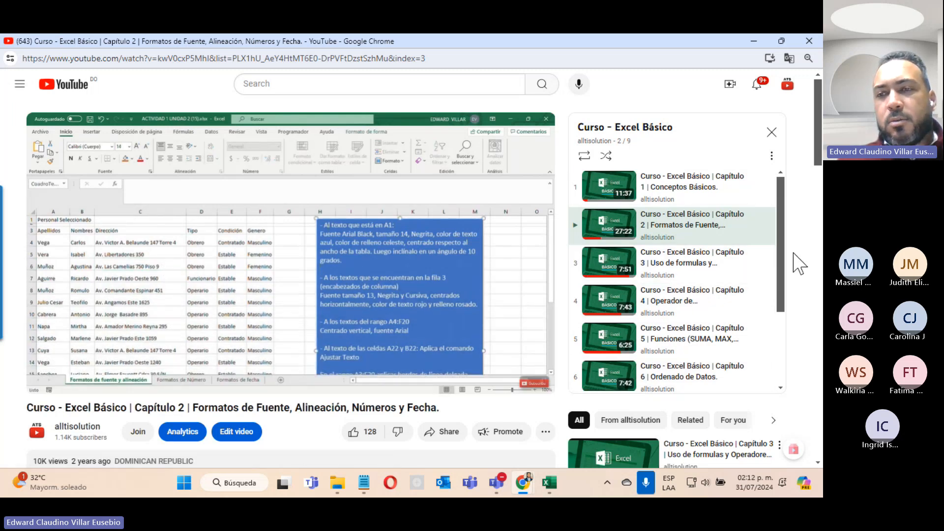
pyautogui.scroll(-3, 755, 341)
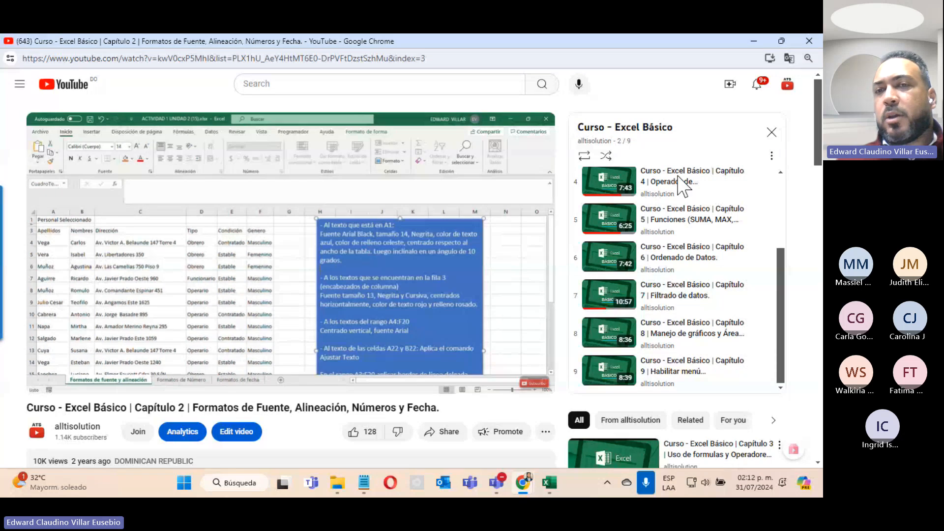
pyautogui.click(779, 140)
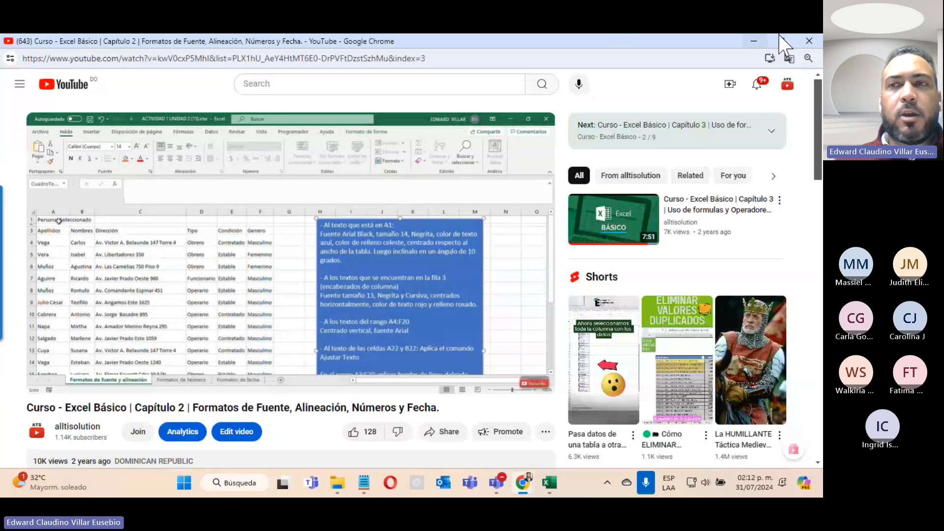
pyautogui.click(803, 43)
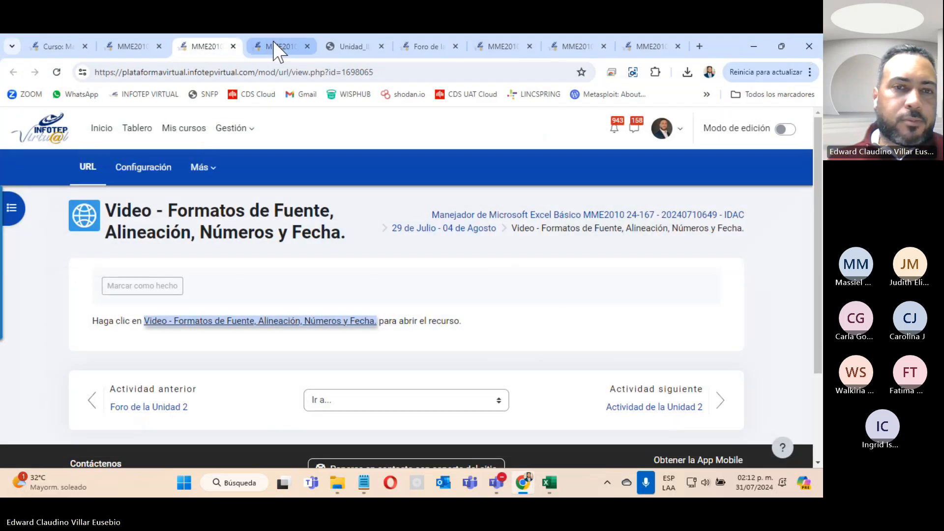
# Switch to the ACTIVIDAD 1 UNIDAD 2 workbook in Excel, show the Formato de Fuente y Alineación sheet and select its instructions text box
pyautogui.click(275, 46)
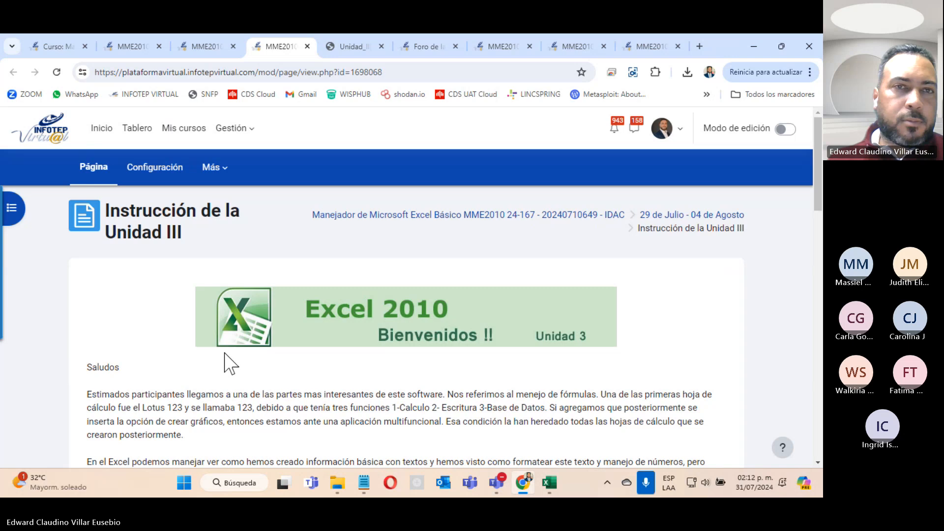
pyautogui.click(208, 46)
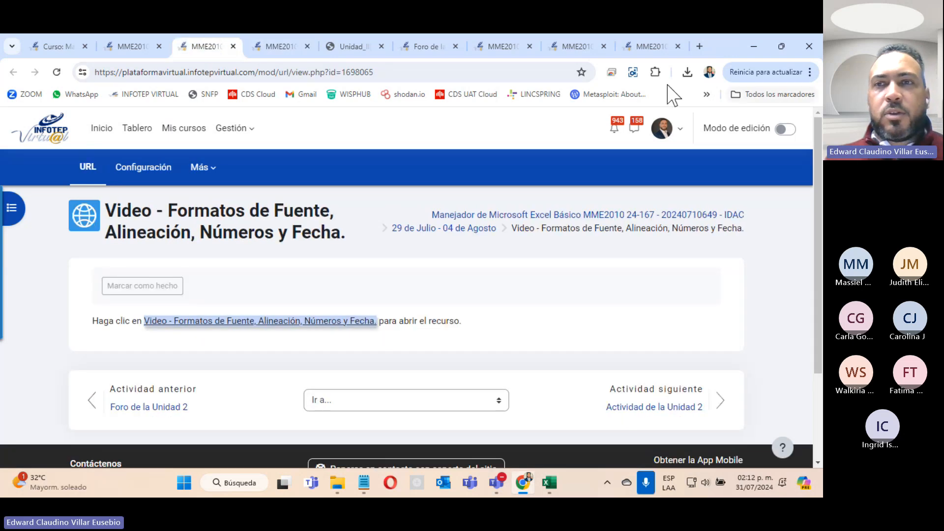
pyautogui.click(688, 72)
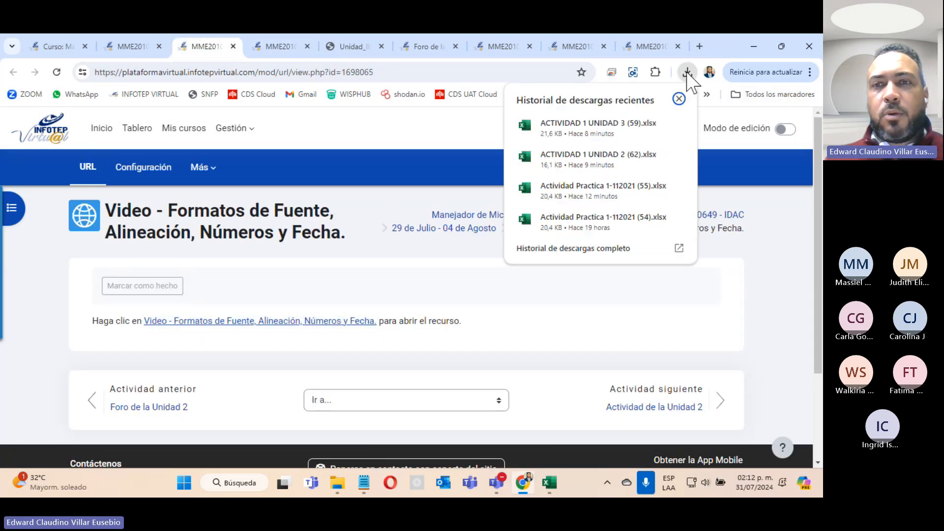
pyautogui.click(579, 162)
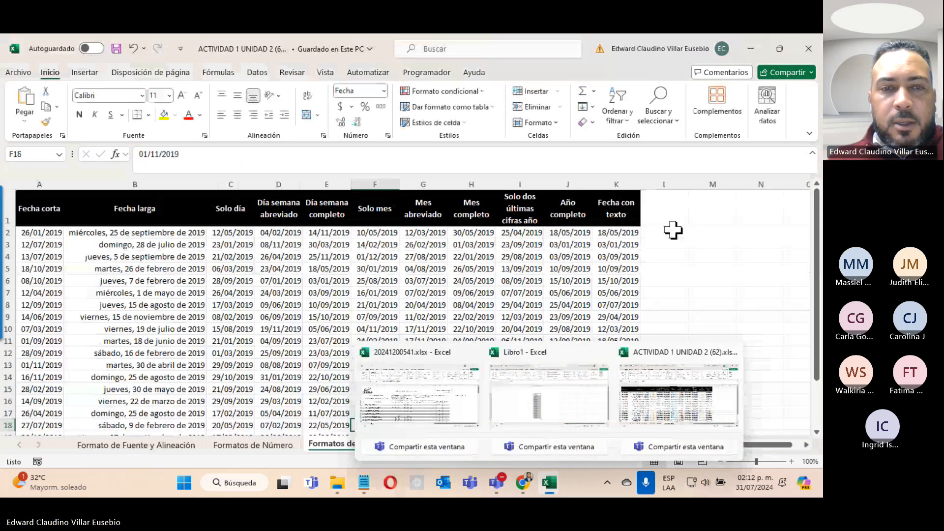
pyautogui.click(673, 231)
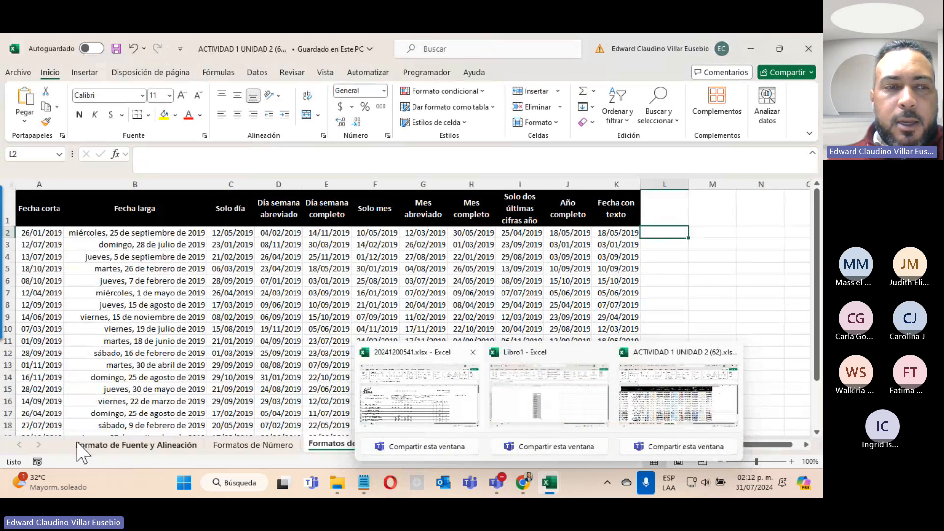
pyautogui.click(113, 444)
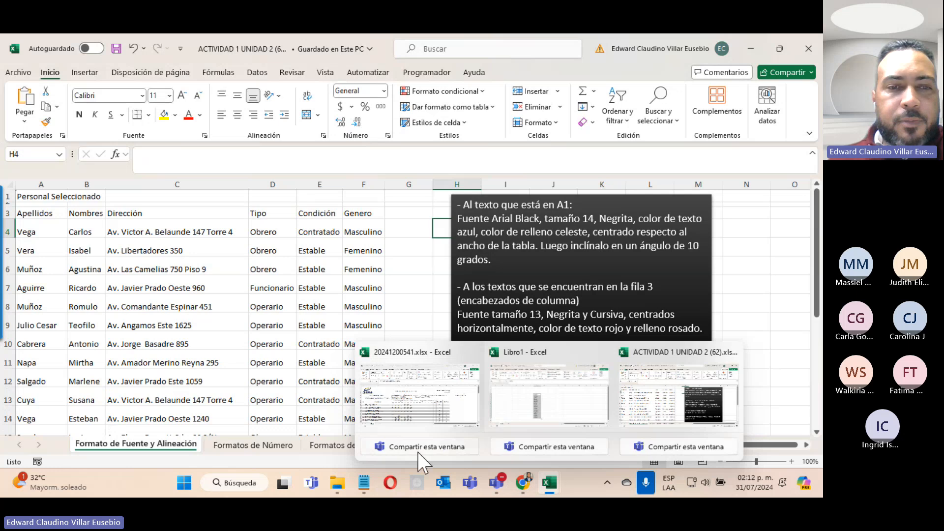
pyautogui.click(691, 392)
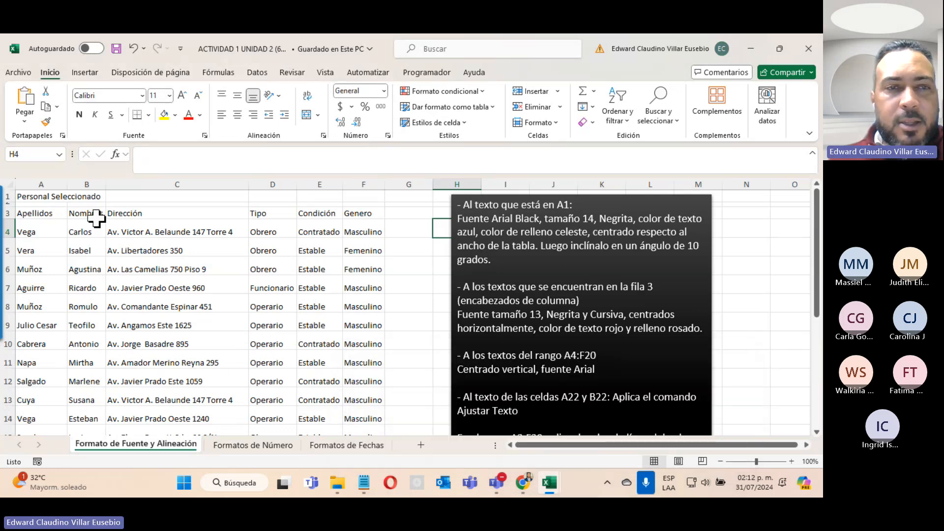
pyautogui.click(503, 236)
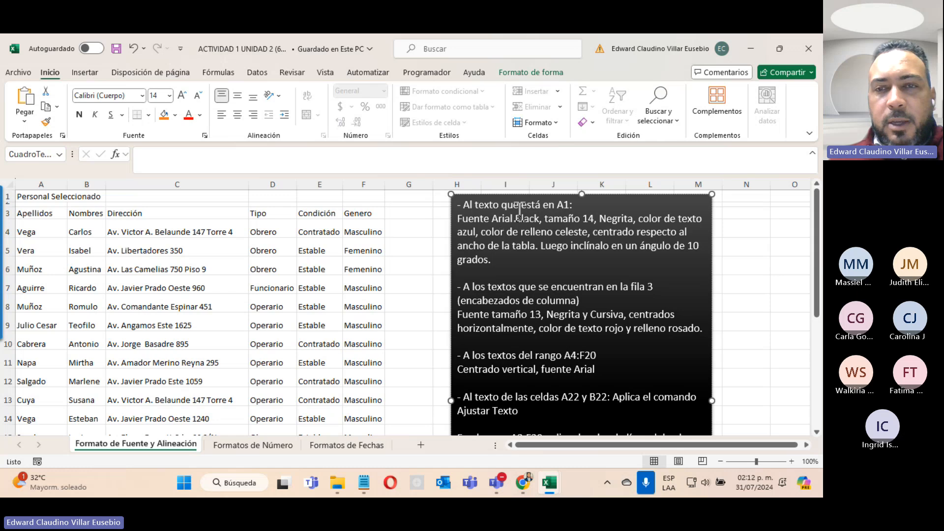
# Check the participants in the Teams meeting window and minimize it to return to the Excel workbook
pyautogui.moveTo(555, 489)
pyautogui.moveTo(497, 485)
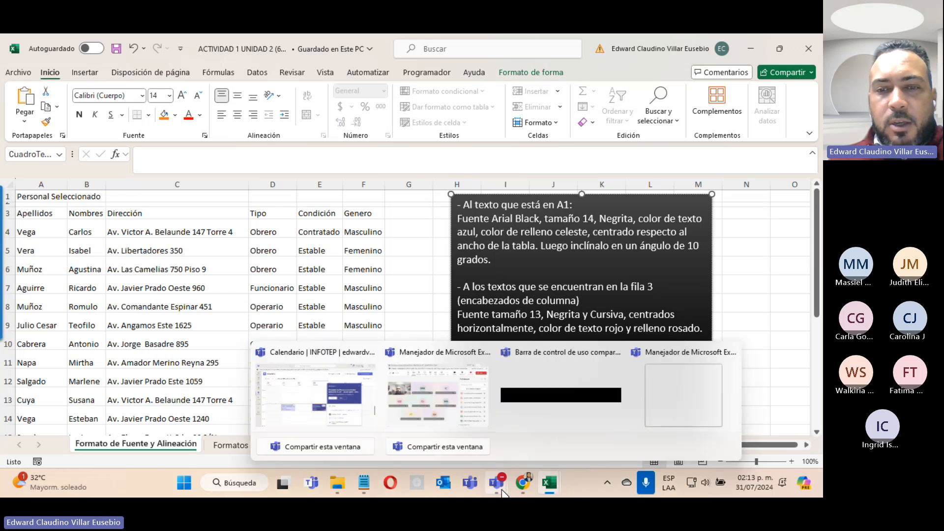
pyautogui.click(464, 420)
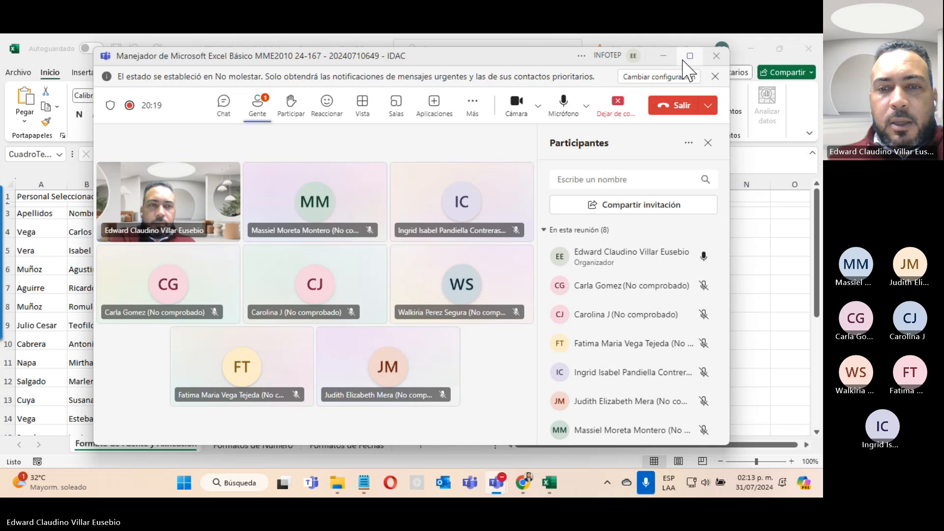
pyautogui.click(664, 56)
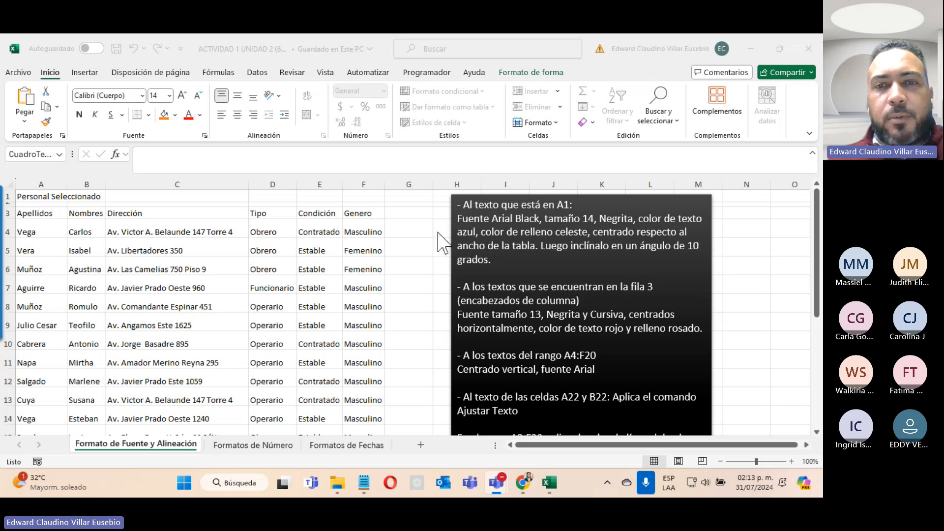
# Highlight the instruction "Fuente Arial Black, tamaño 14" in the text box and select cell A1, pointing out its reference
pyautogui.click(467, 221)
pyautogui.moveTo(459, 221); pyautogui.dragTo(592, 220)
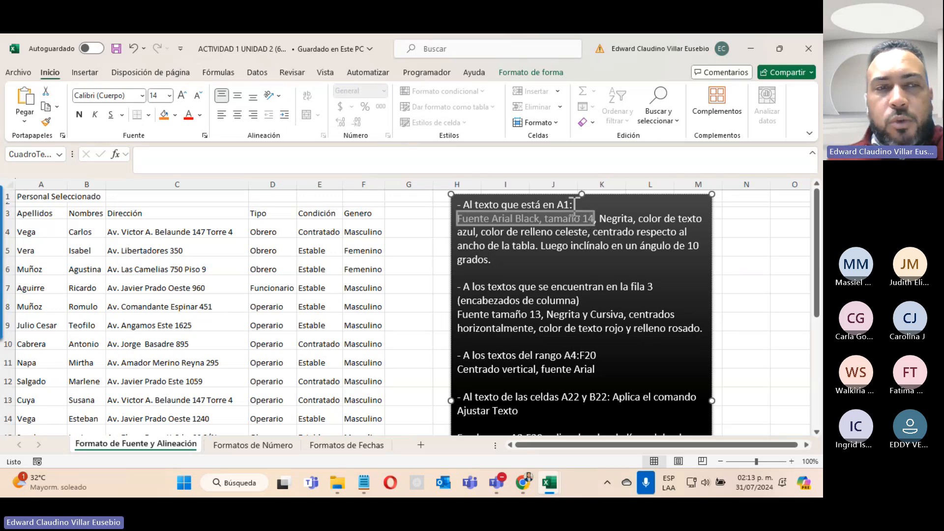
pyautogui.click(44, 196)
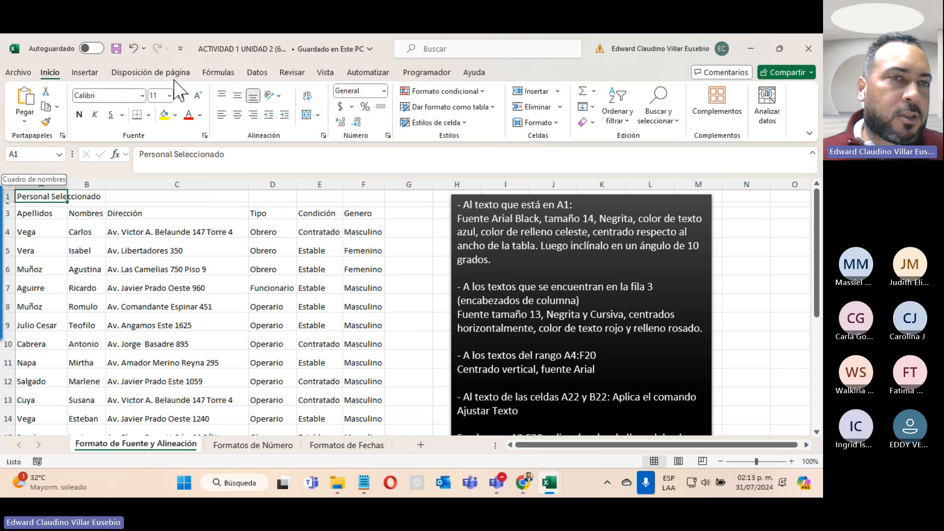
pyautogui.click(39, 154)
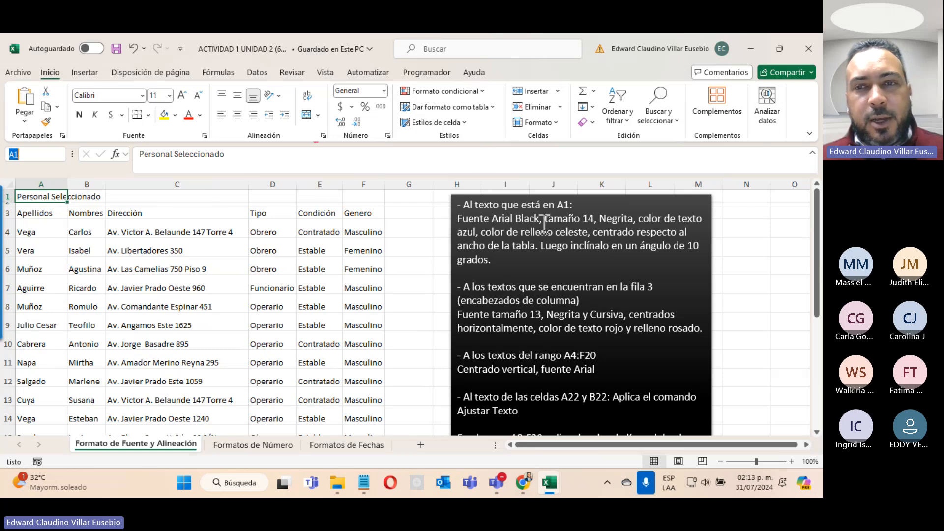
# Set the font of the Personal Seleccionado title in cell A1 to Arial Black
pyautogui.click(142, 96)
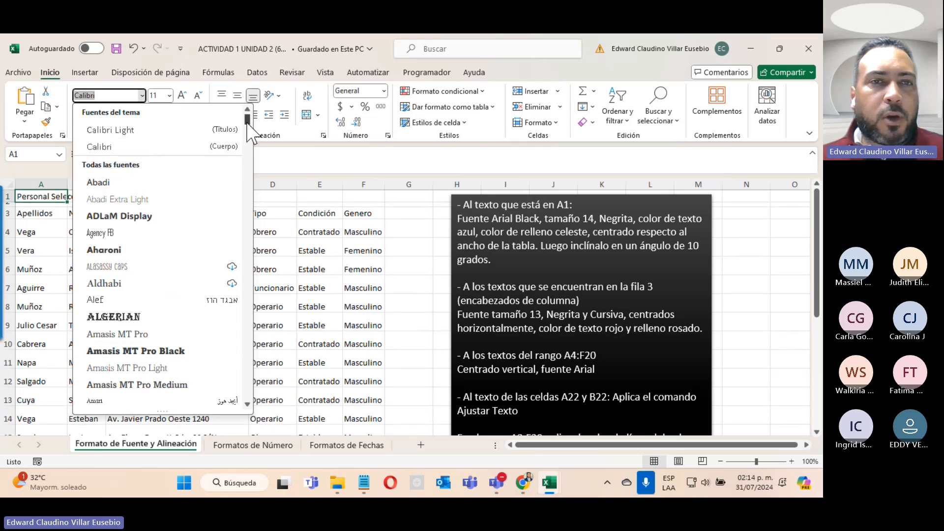
pyautogui.moveTo(248, 123)
pyautogui.mouseDown()
pyautogui.moveTo(245, 152)
pyautogui.moveTo(243, 129)
pyautogui.mouseUp()
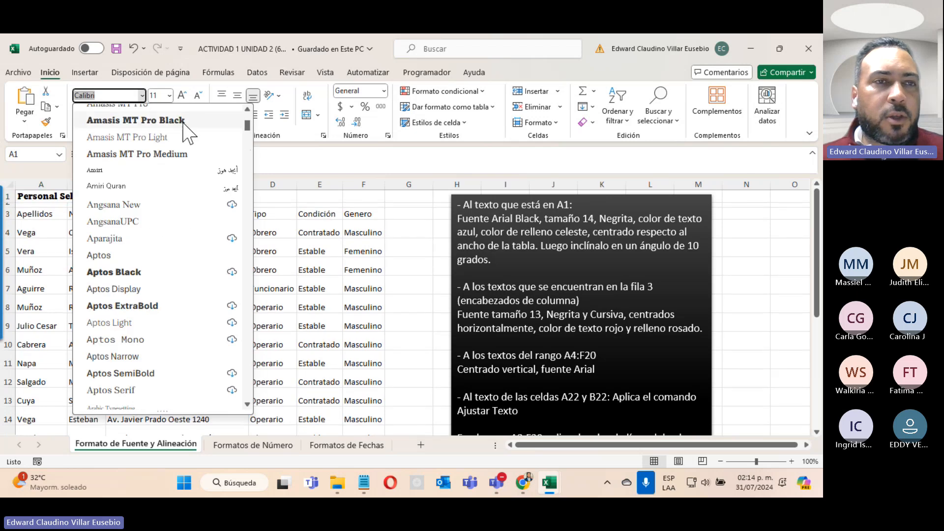
pyautogui.click(96, 96)
pyautogui.write('Arial Black')
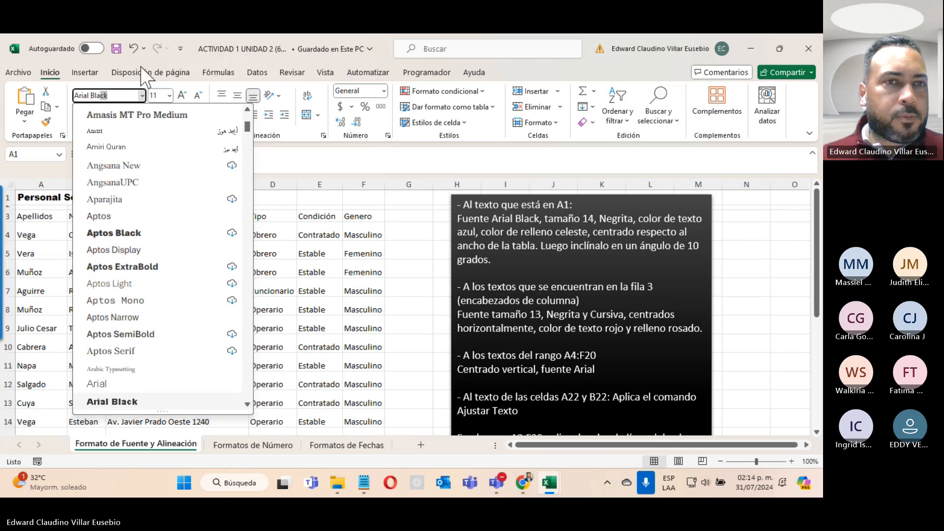
pyautogui.scroll(5, 137, 155)
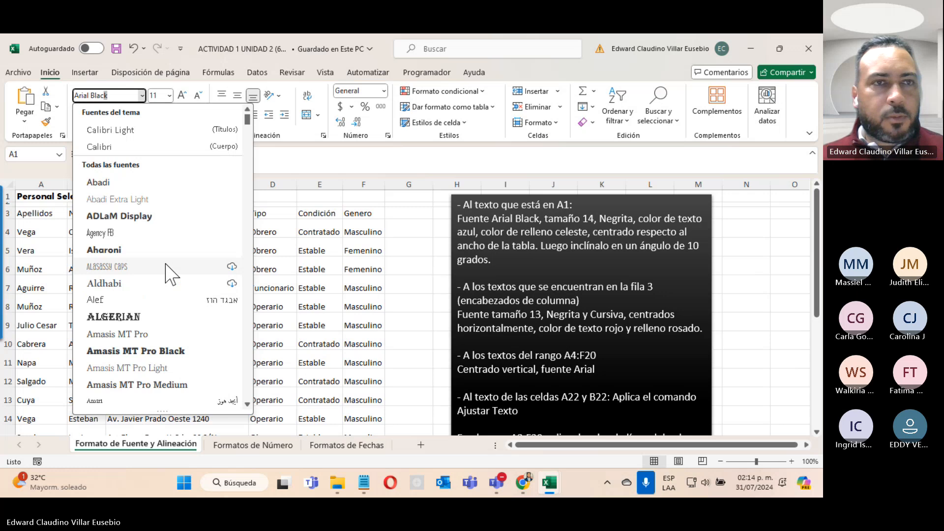
pyautogui.scroll(-5, 167, 268)
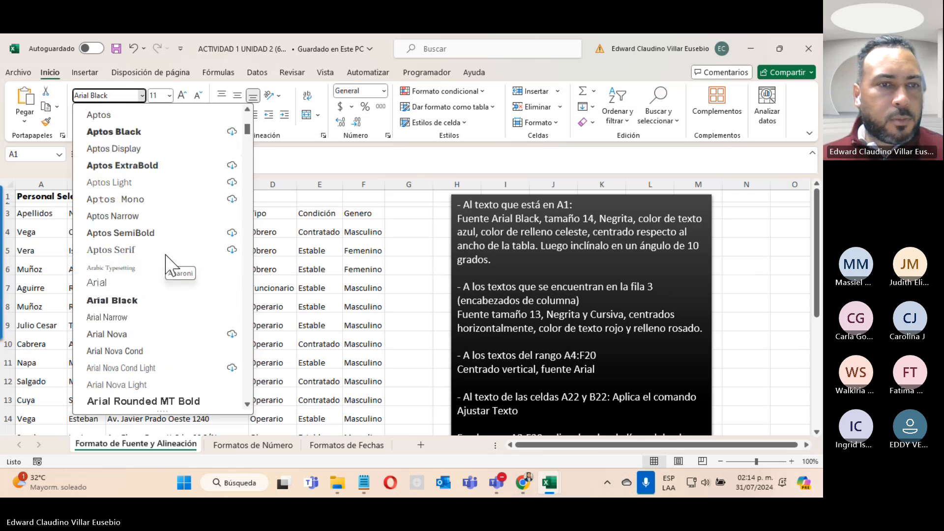
pyautogui.scroll(-4, 167, 261)
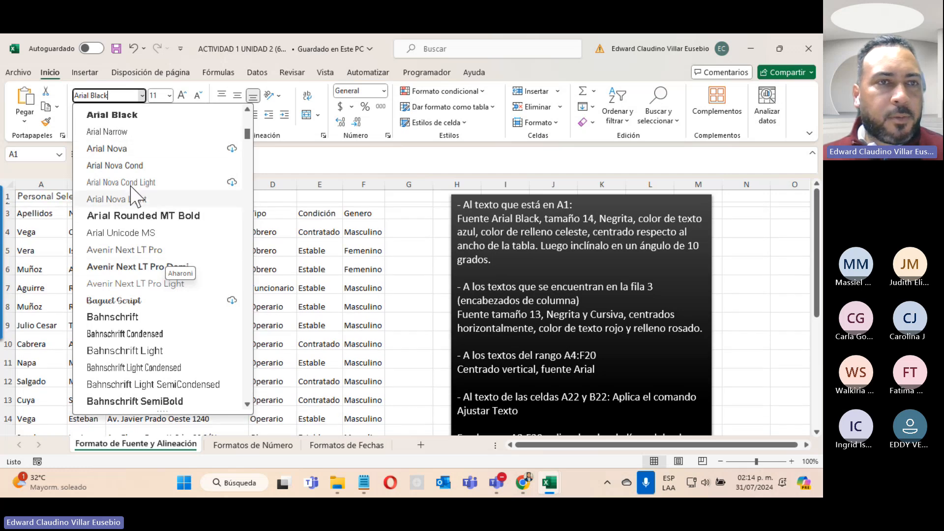
pyautogui.click(112, 115)
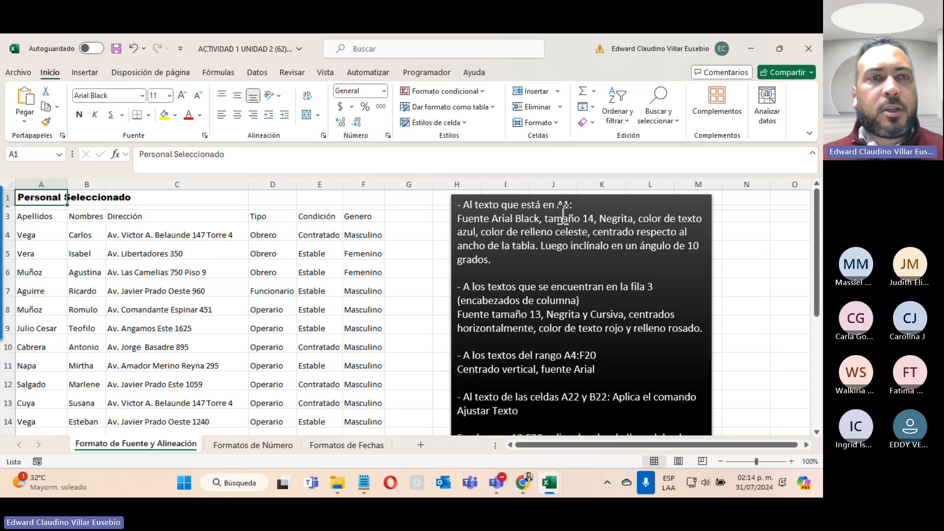
# Try font size 15 on the title in cell A1, and settle on size 14
pyautogui.click(170, 96)
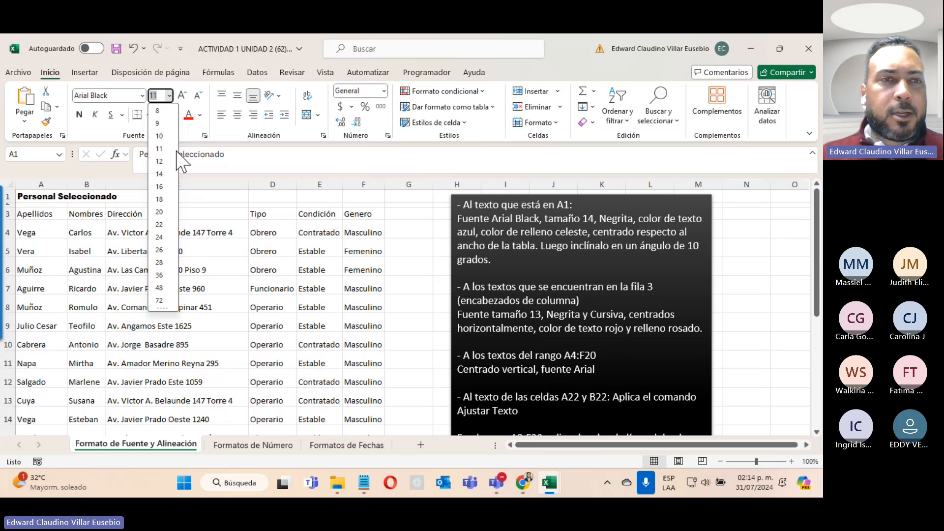
pyautogui.write('15')
pyautogui.press('Return')
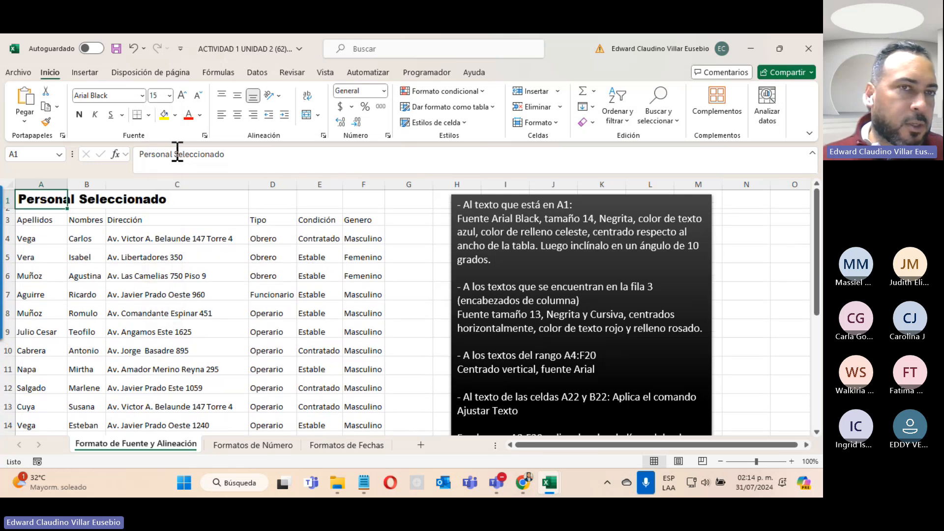
pyautogui.click(170, 95)
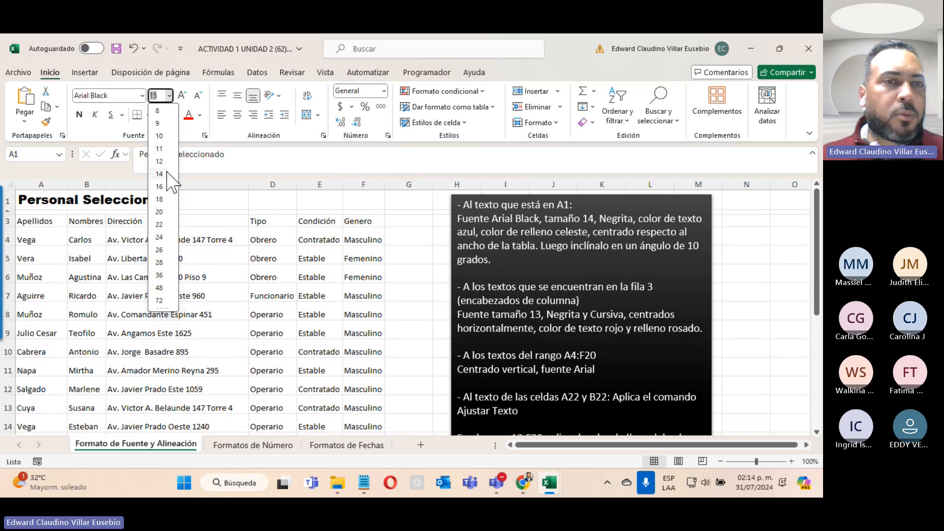
pyautogui.click(167, 173)
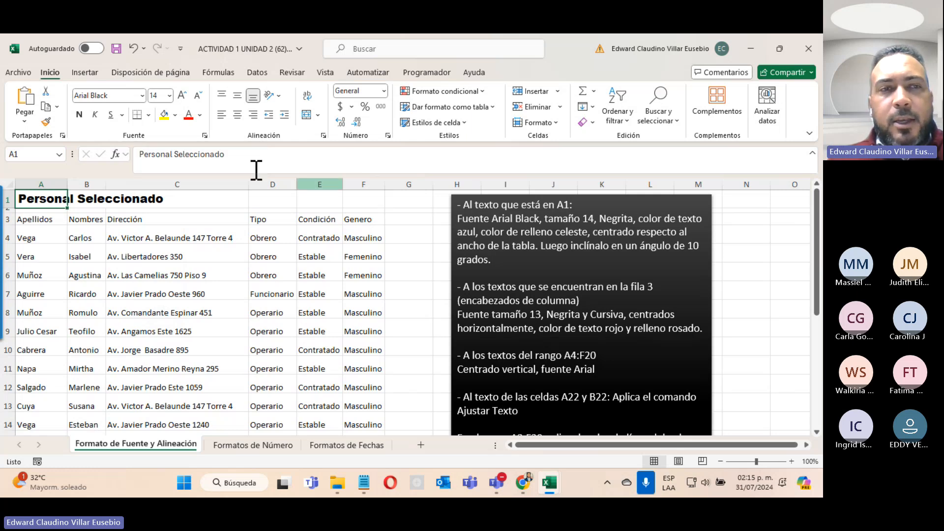
# Format the title in cell A1 in bold with blue text and a light blue-gray cell fill
pyautogui.click(79, 115)
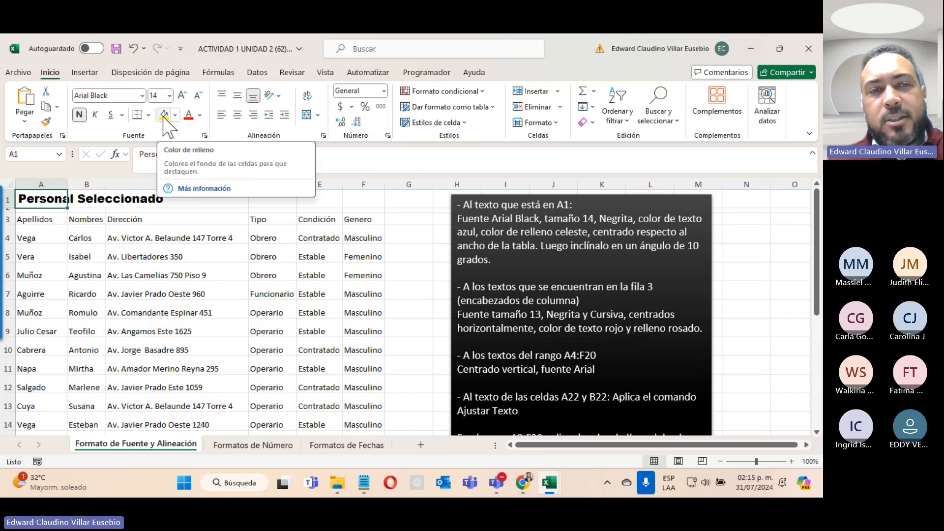
pyautogui.click(199, 116)
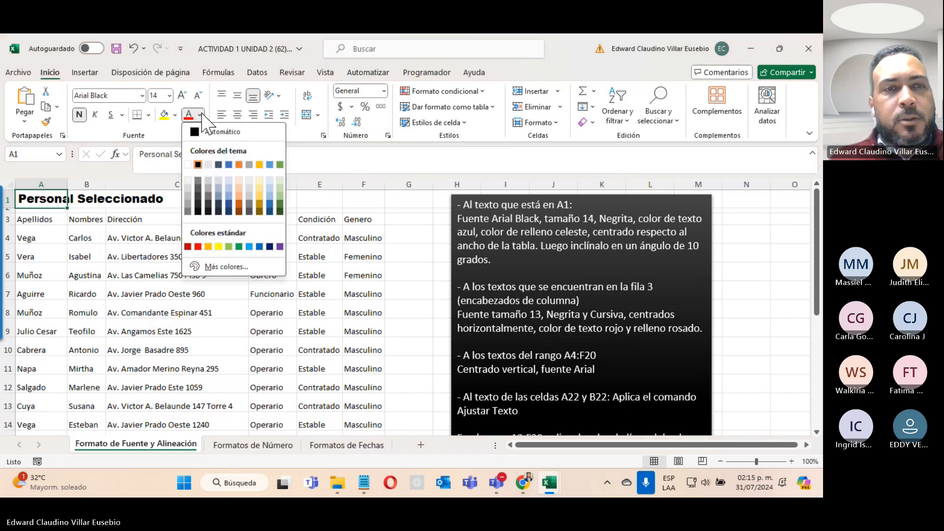
pyautogui.click(229, 165)
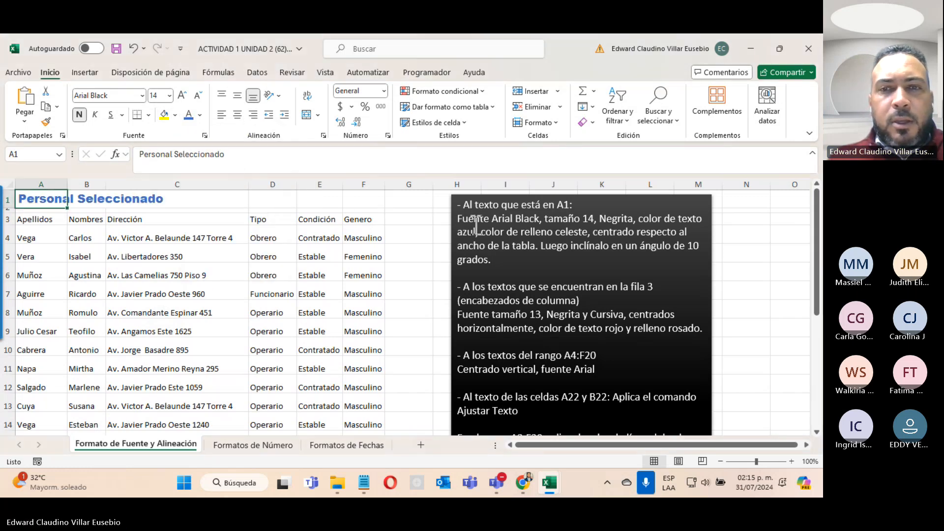
pyautogui.click(175, 115)
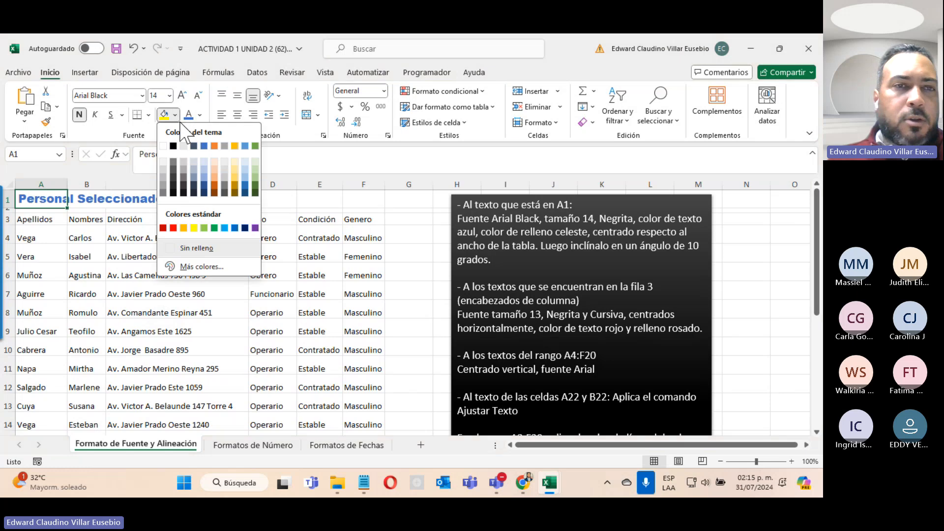
pyautogui.click(195, 160)
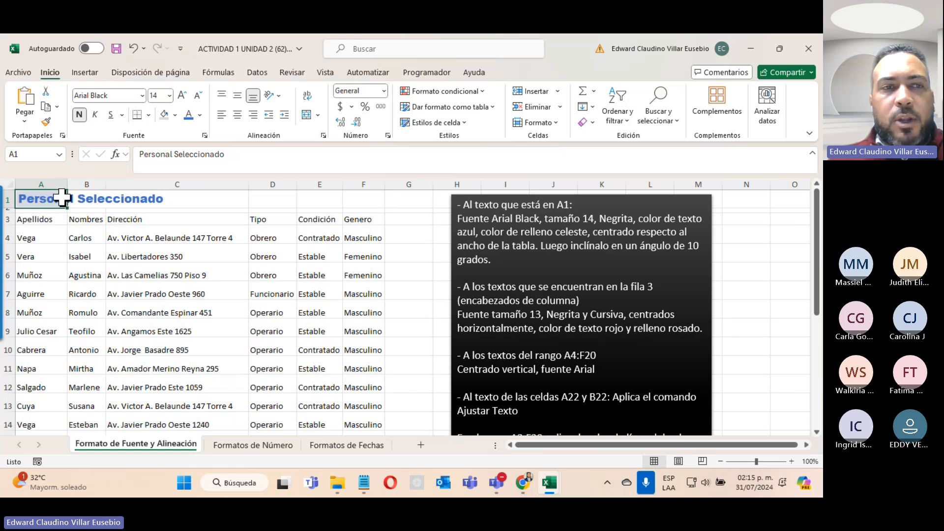
# Point out the table's width using range A1:F1 and the row 3 column headings, comparing them with the title cell
pyautogui.moveTo(49, 199); pyautogui.dragTo(366, 201)
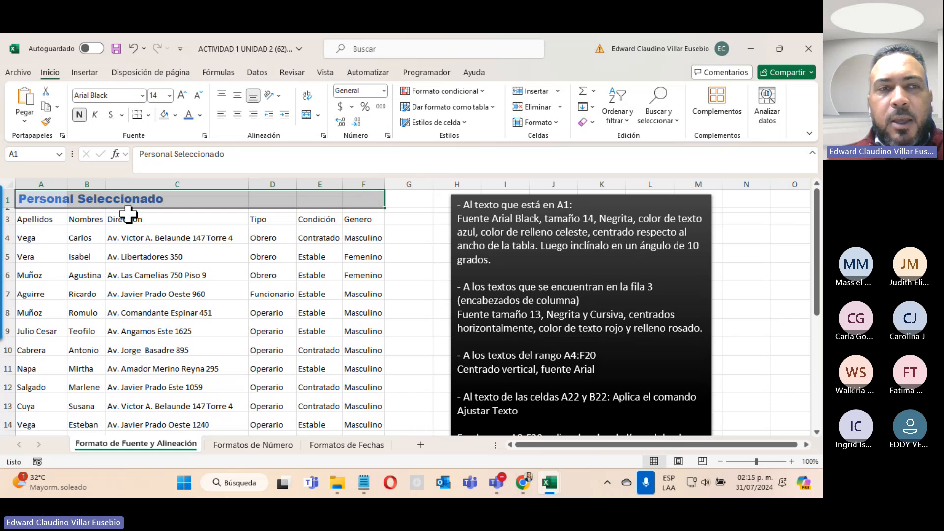
pyautogui.click(179, 195)
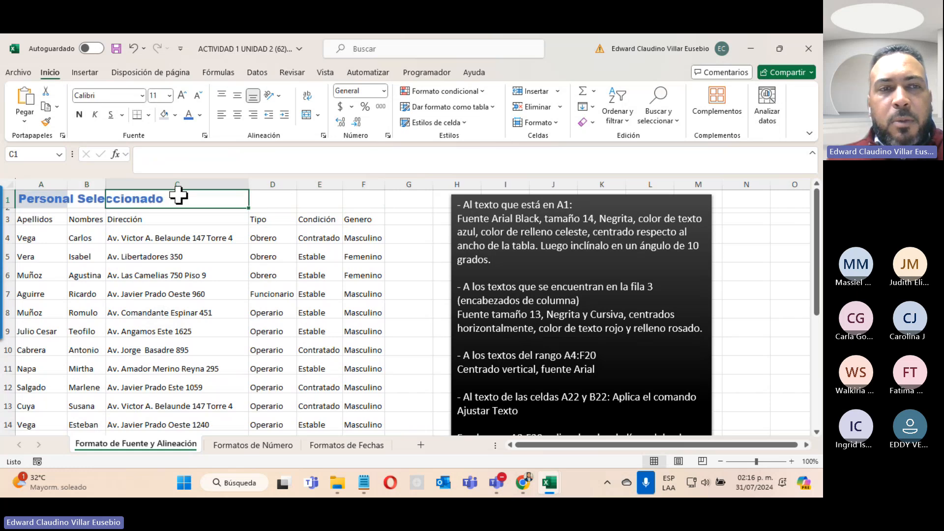
pyautogui.click(143, 218)
pyautogui.click(273, 220)
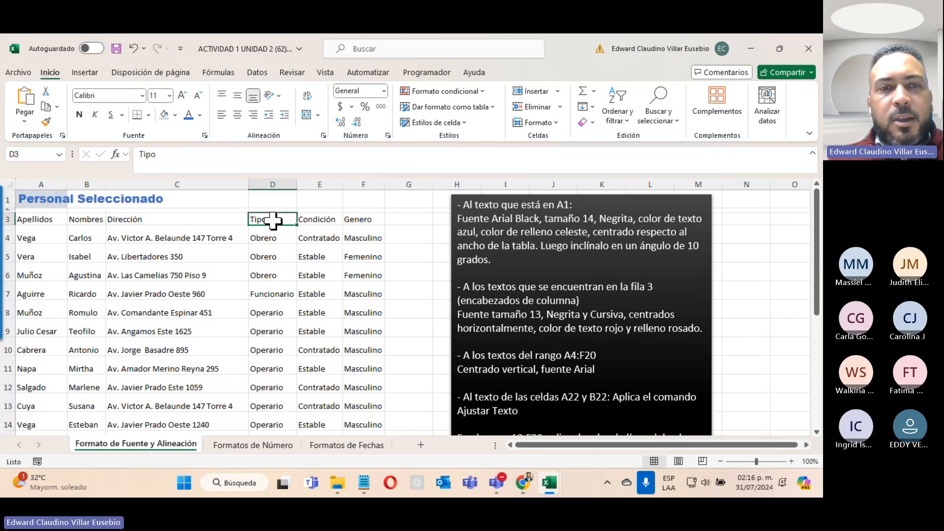
pyautogui.click(319, 219)
pyautogui.click(361, 217)
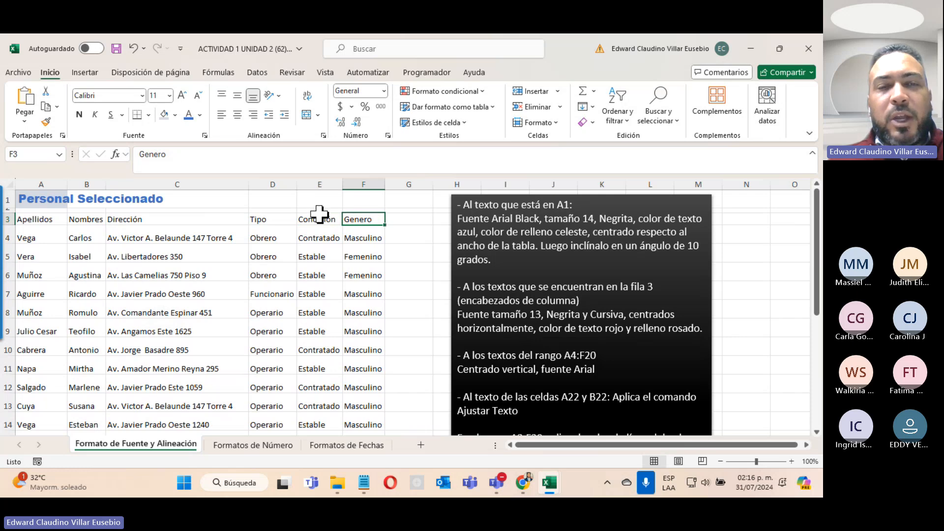
pyautogui.click(318, 217)
pyautogui.click(211, 221)
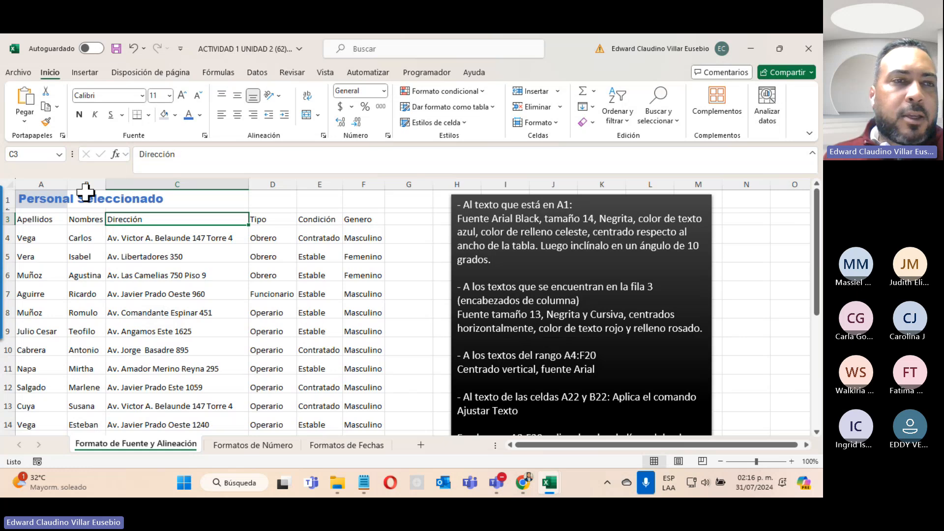
pyautogui.click(29, 198)
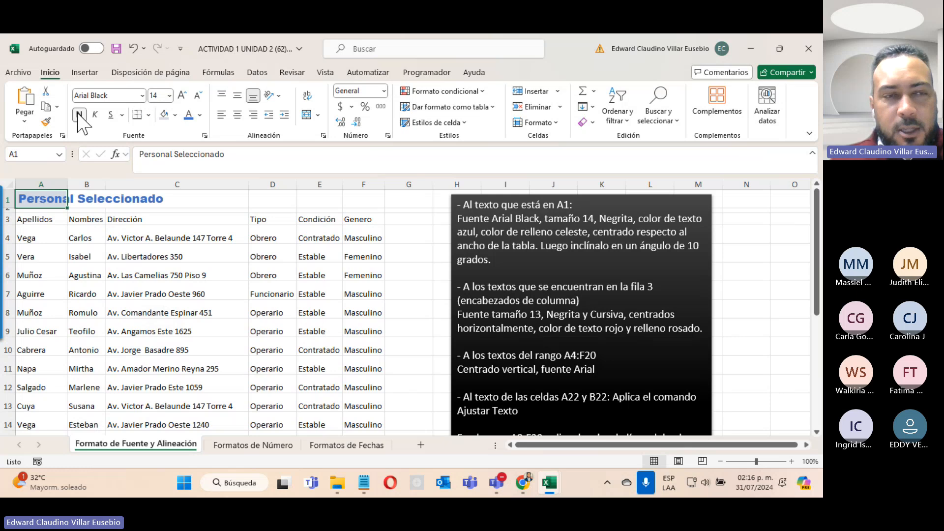
pyautogui.click(158, 218)
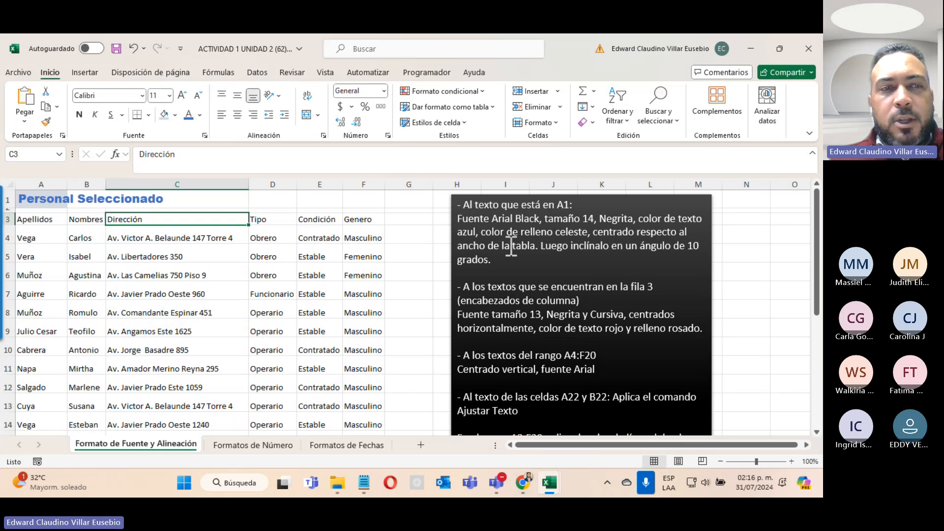
# Merge and center the title across the table's width, over cells A1:F1
pyautogui.click(30, 199)
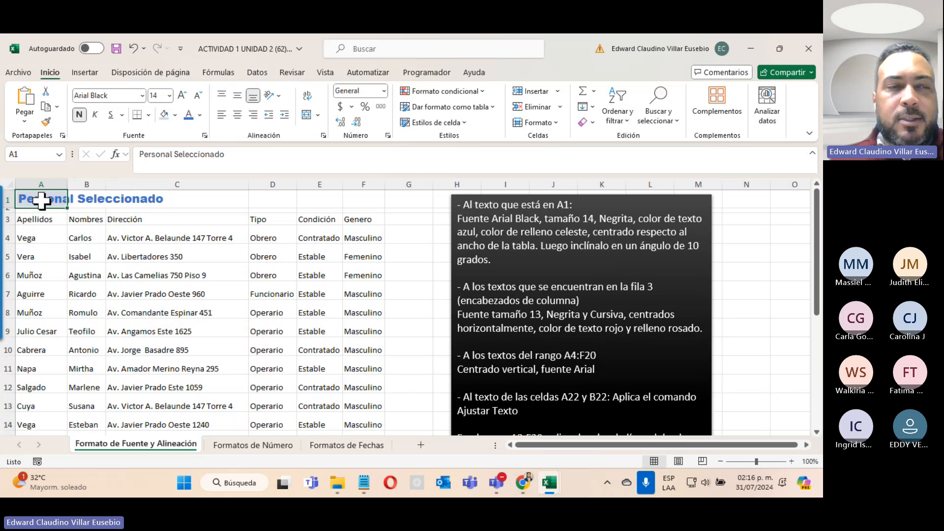
pyautogui.moveTo(41, 201); pyautogui.dragTo(358, 200)
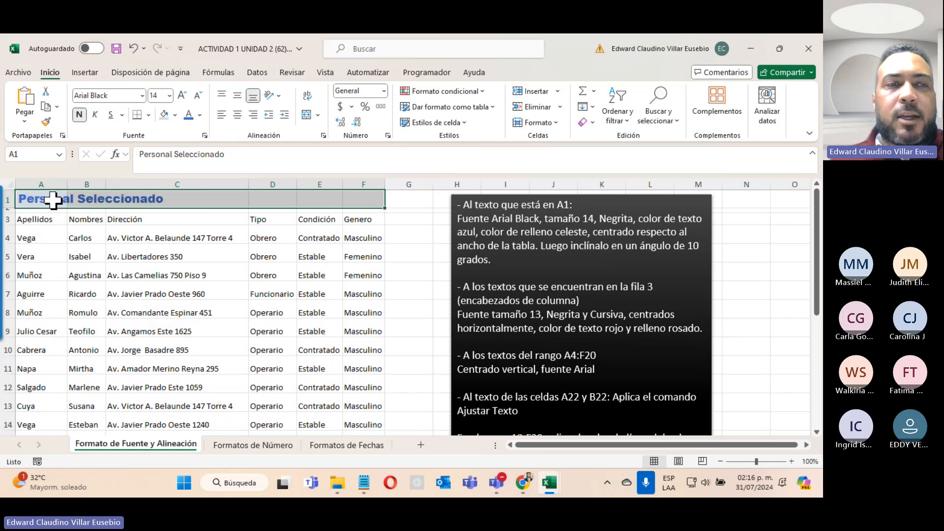
pyautogui.click(305, 115)
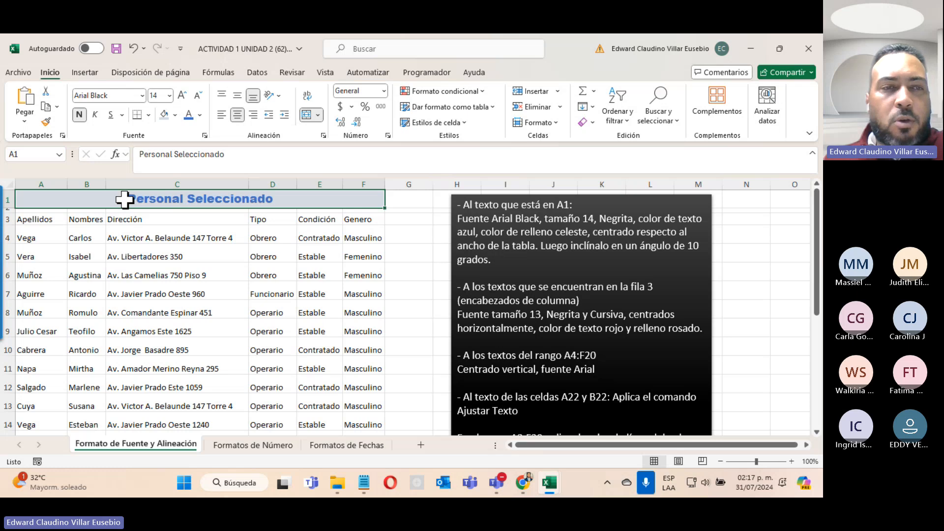
# Rotate the merged title text to 10 degrees and increase the height of row 1 to fit the slanted text
pyautogui.rightClick(125, 199)
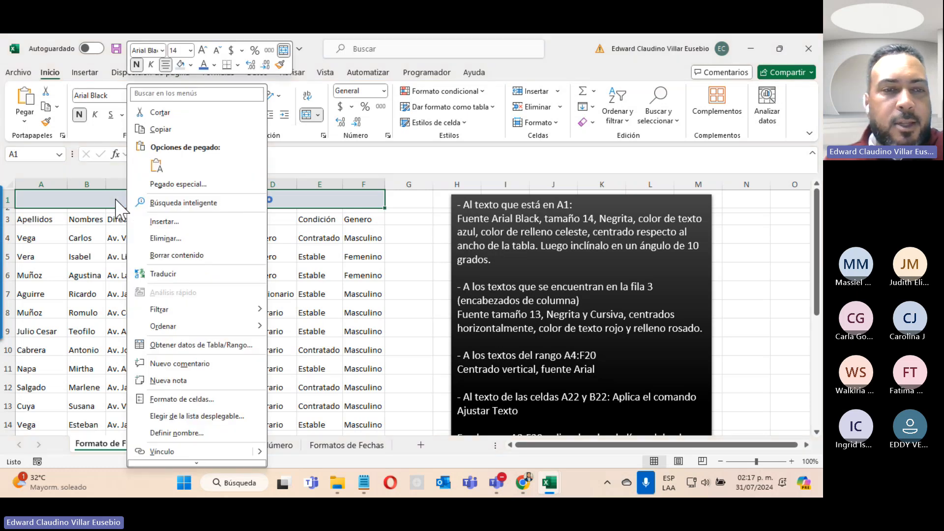
pyautogui.click(190, 400)
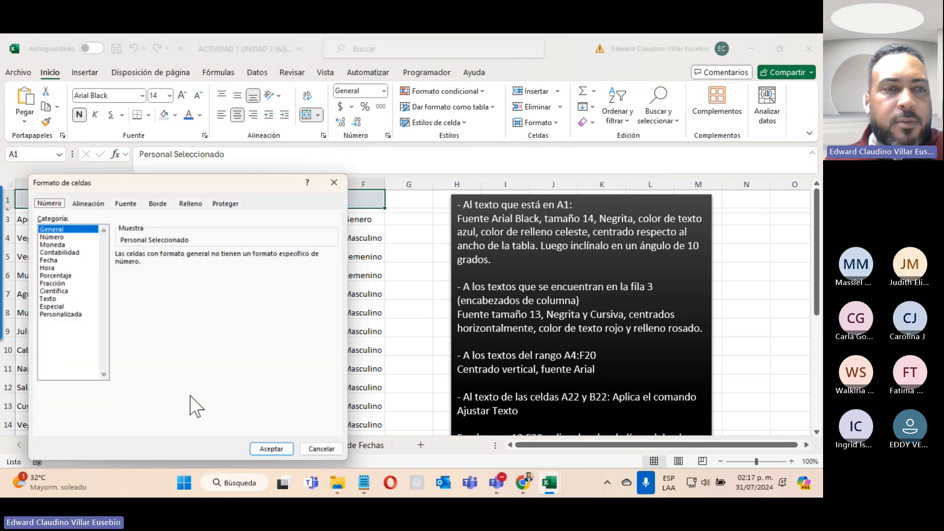
pyautogui.click(87, 202)
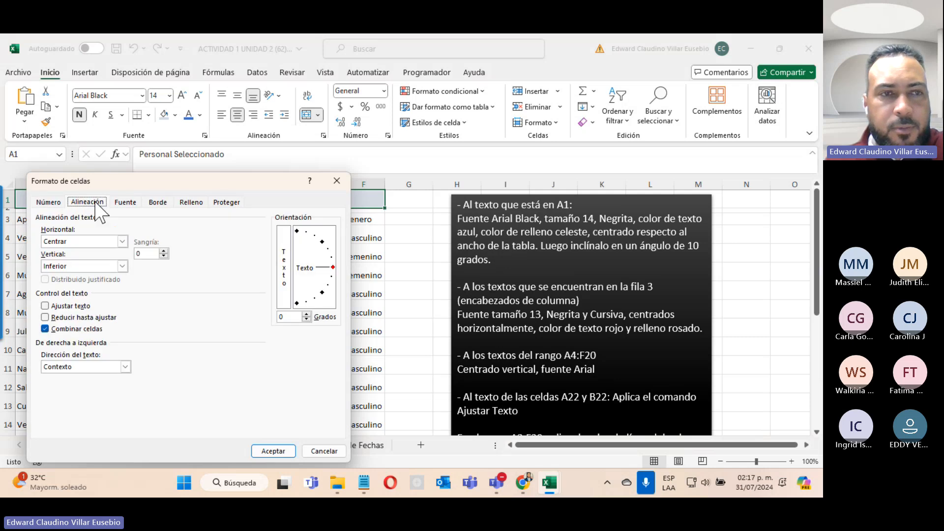
pyautogui.click(307, 314)
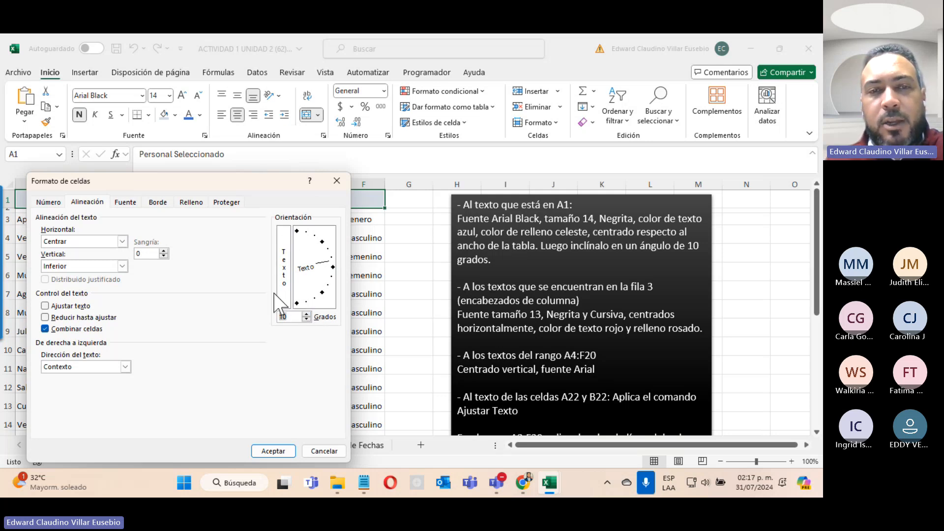
pyautogui.click(271, 452)
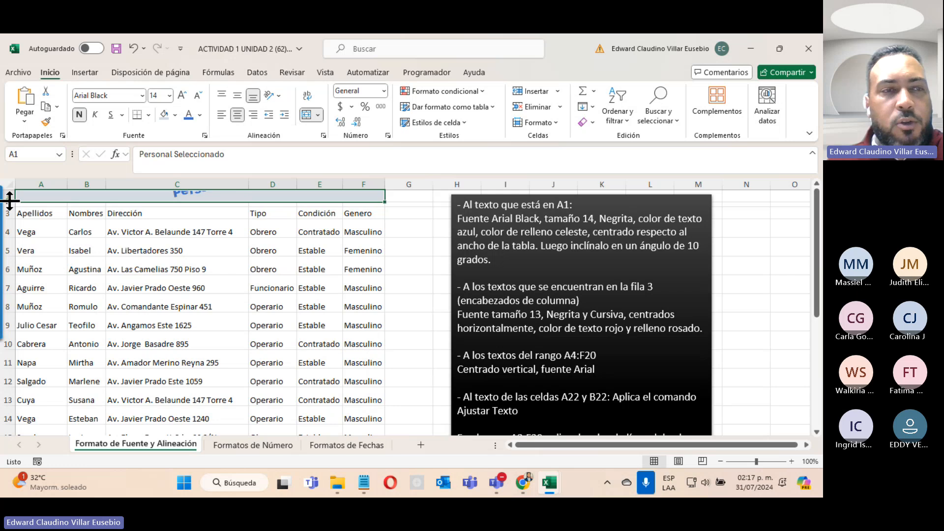
pyautogui.moveTo(9, 200); pyautogui.dragTo(10, 233)
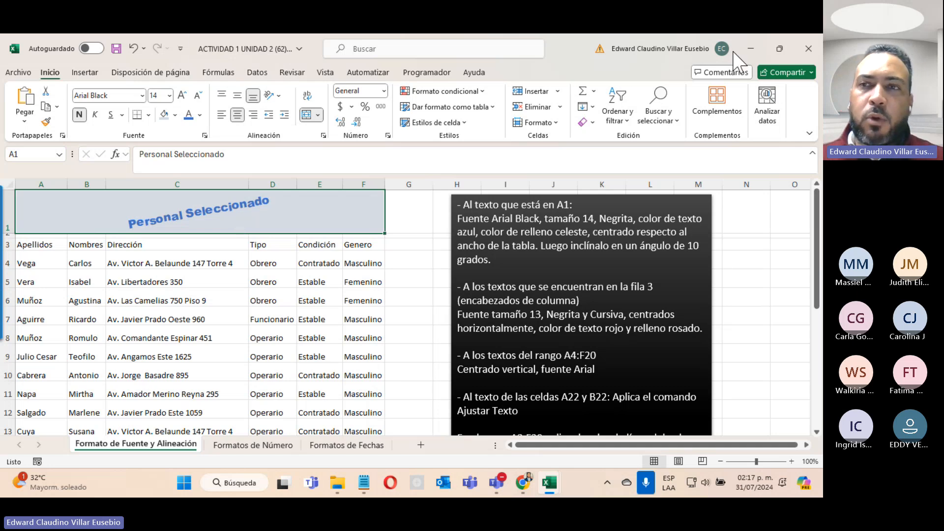
# Minimize the exercise workbook, close the grade register workbook, and show the Instrucción de la Unidad III page in Chrome
pyautogui.click(752, 48)
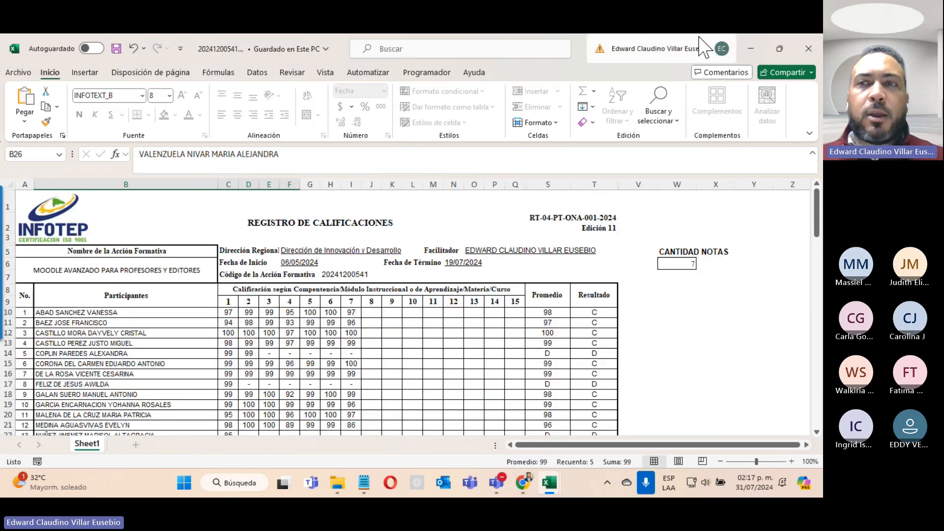
pyautogui.click(810, 49)
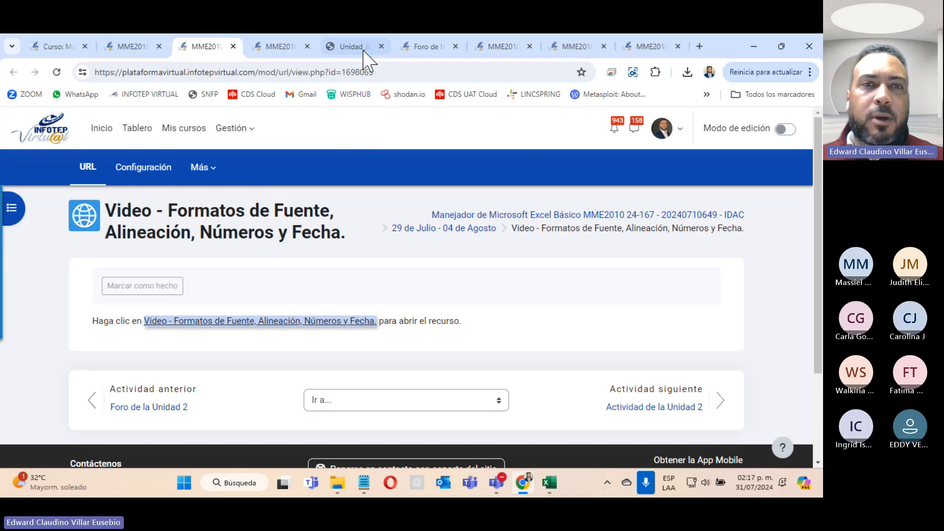
pyautogui.click(282, 50)
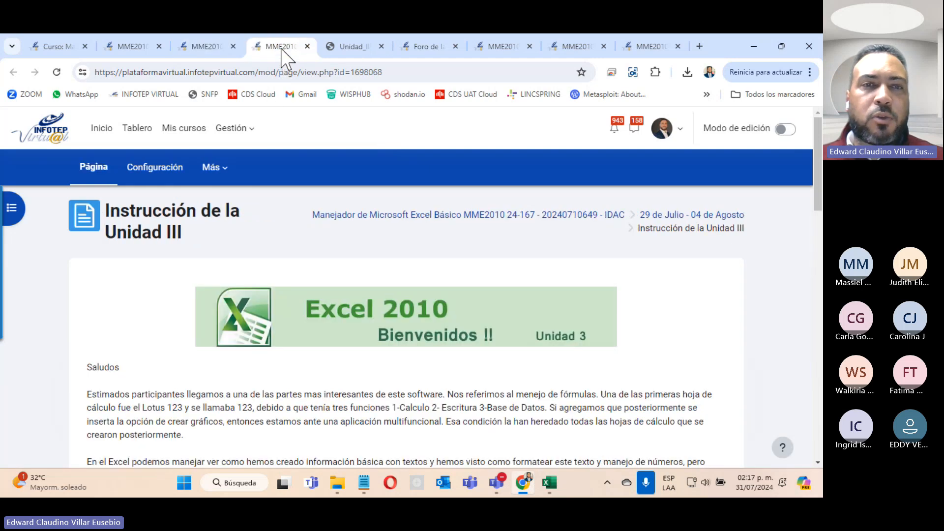
# Show the Video - Formatos de Fuente, Alineación, Números y Fecha page, then switch to the ACTIVIDAD 1 UNIDAD 2 workbook in Excel
pyautogui.click(217, 54)
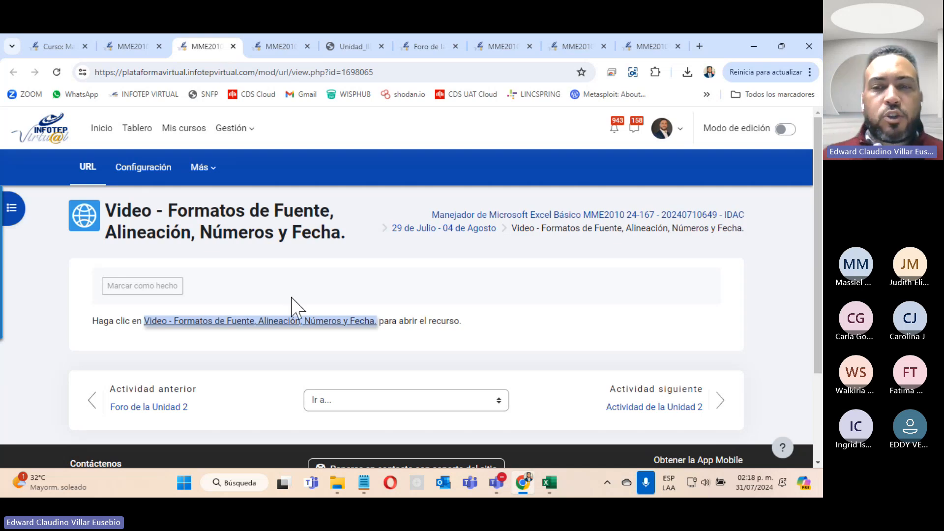
pyautogui.click(550, 483)
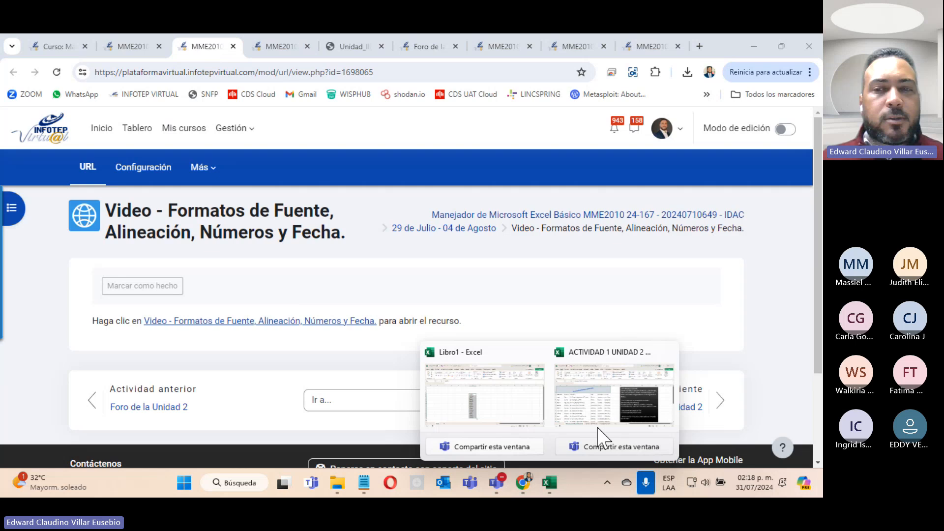
pyautogui.click(630, 386)
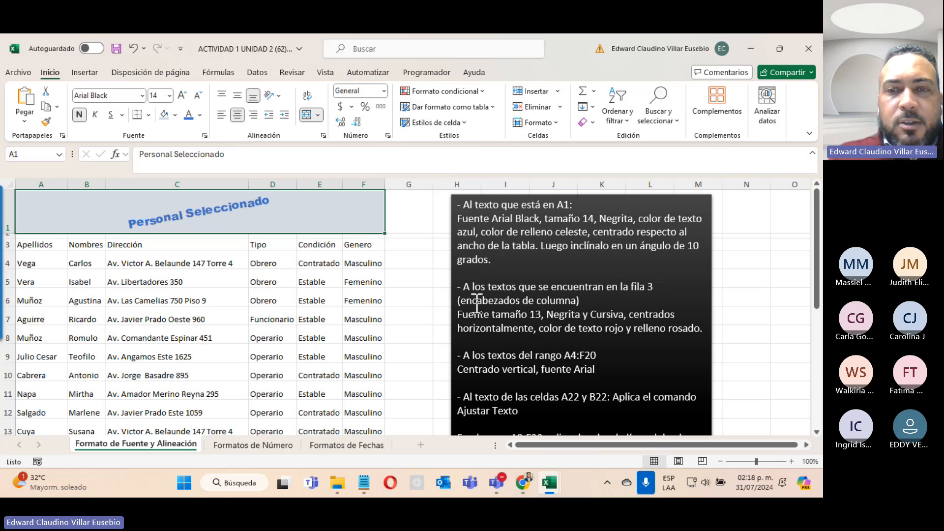
# Set the column headings in A3:F3 to font size 13, bold and italic
pyautogui.moveTo(36, 246); pyautogui.dragTo(380, 241)
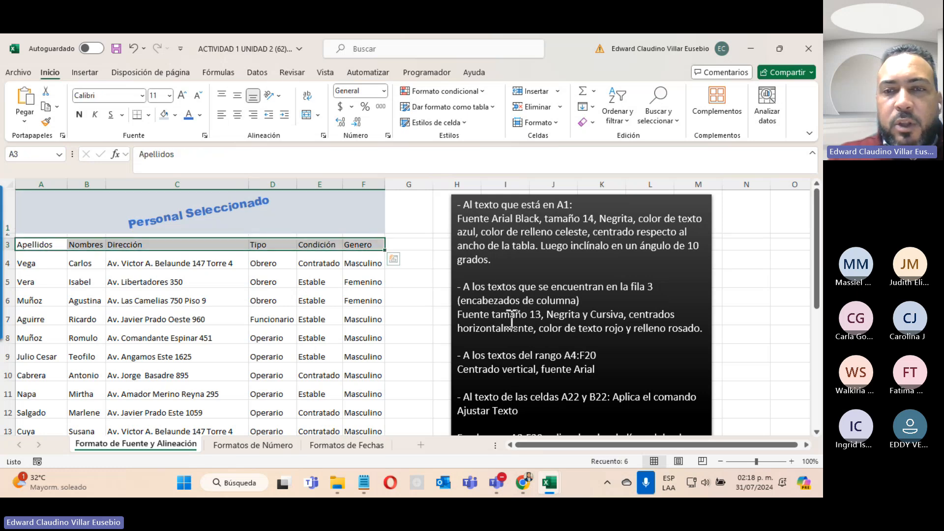
pyautogui.click(160, 96)
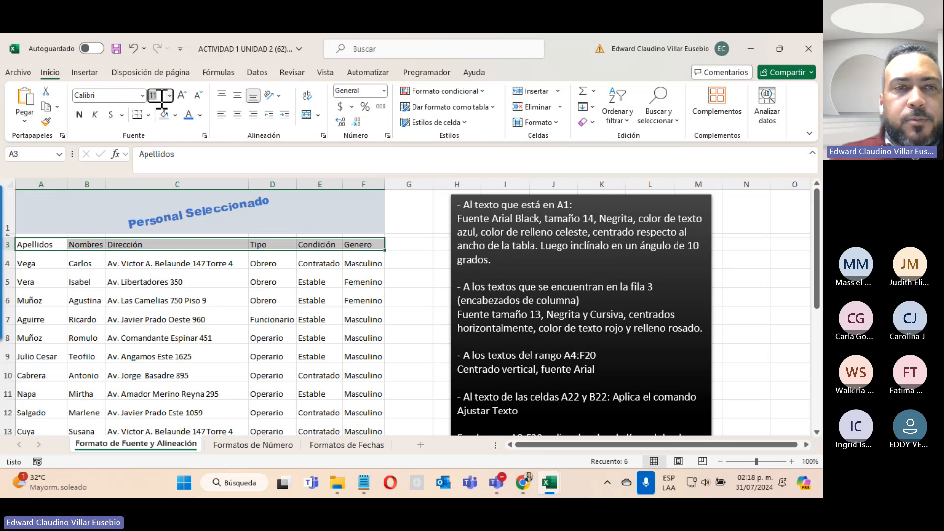
pyautogui.write('13')
pyautogui.press('Return')
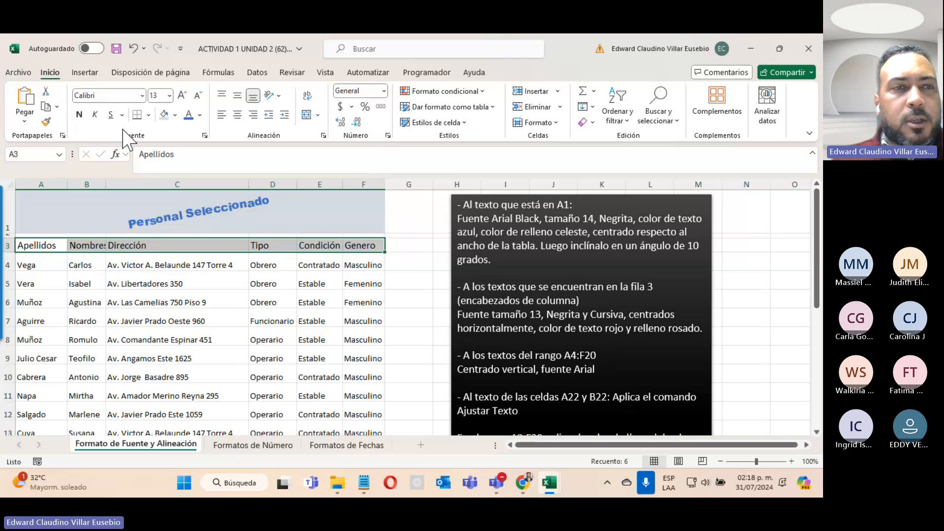
pyautogui.click(78, 114)
pyautogui.click(95, 115)
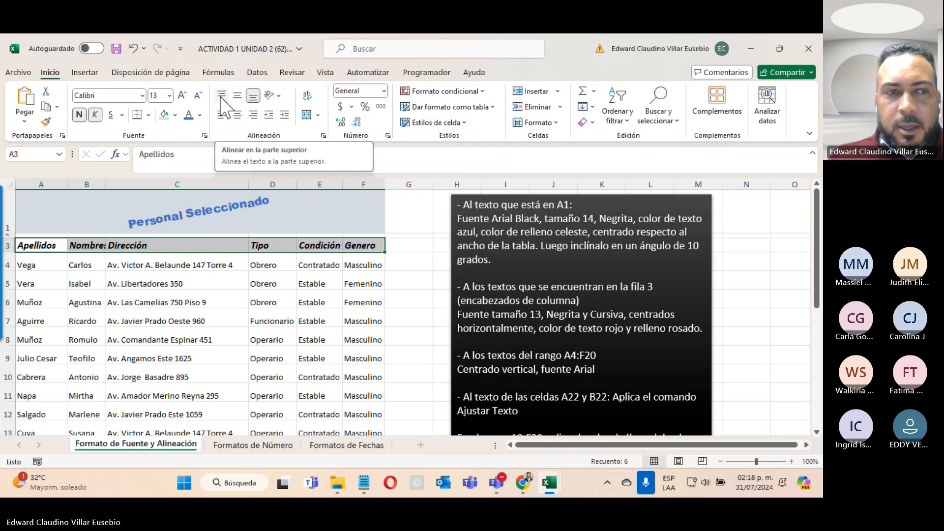
# Demonstrate the vertical alignments on the headings in a heightened row 3, center them vertically and horizontally, and autofit the row height
pyautogui.moveTo(11, 253); pyautogui.dragTo(13, 307)
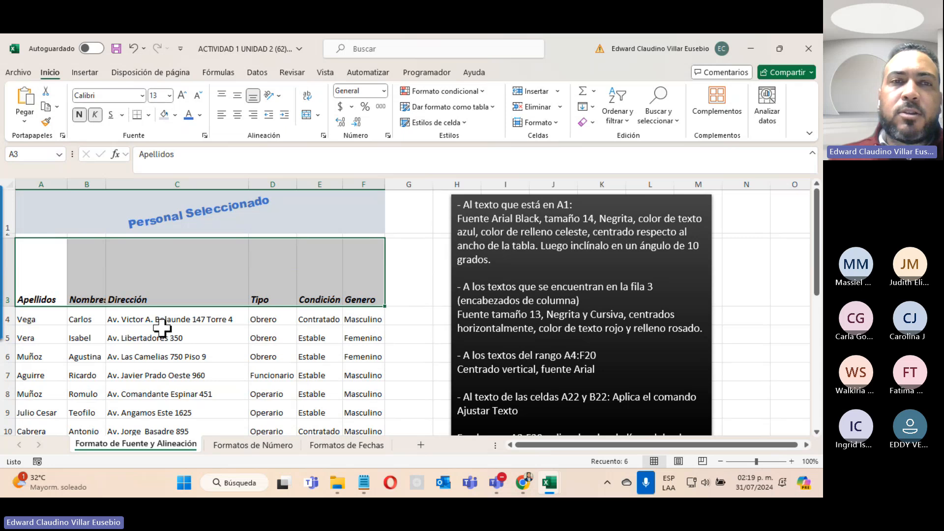
pyautogui.click(235, 99)
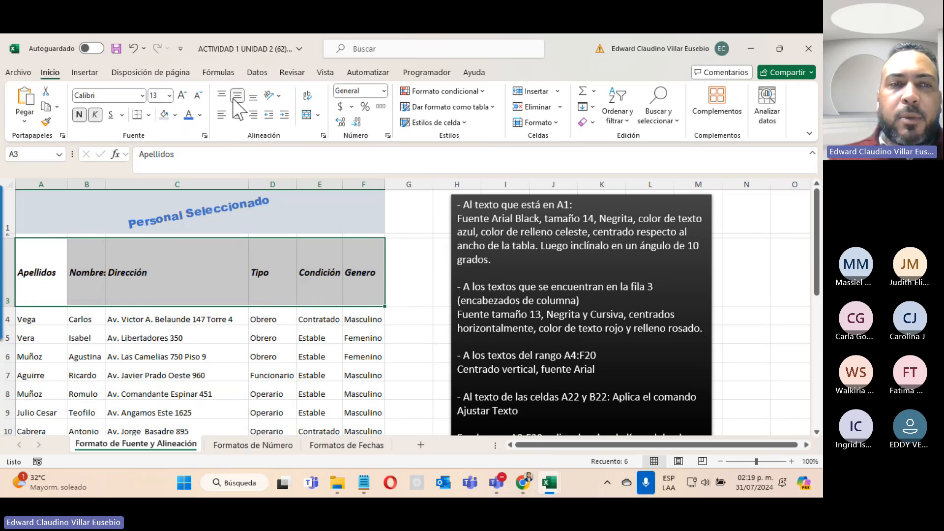
pyautogui.click(222, 96)
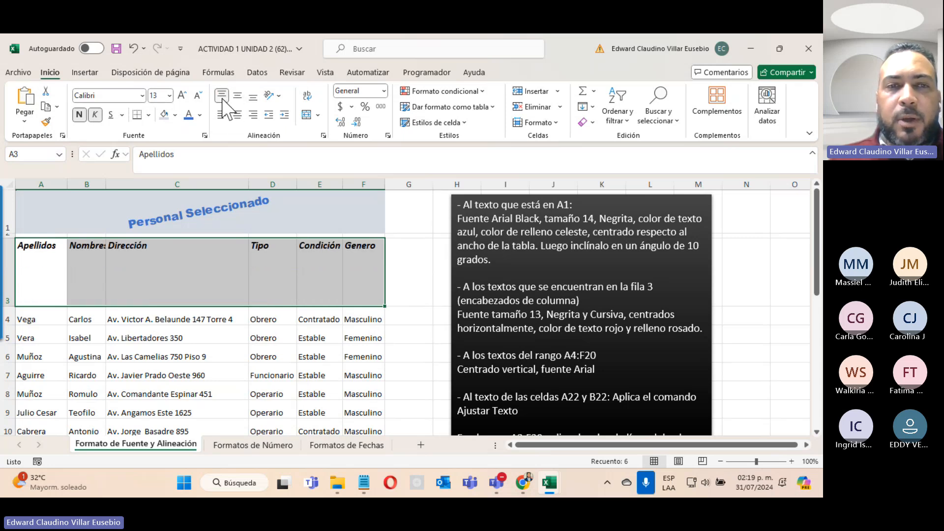
pyautogui.click(237, 95)
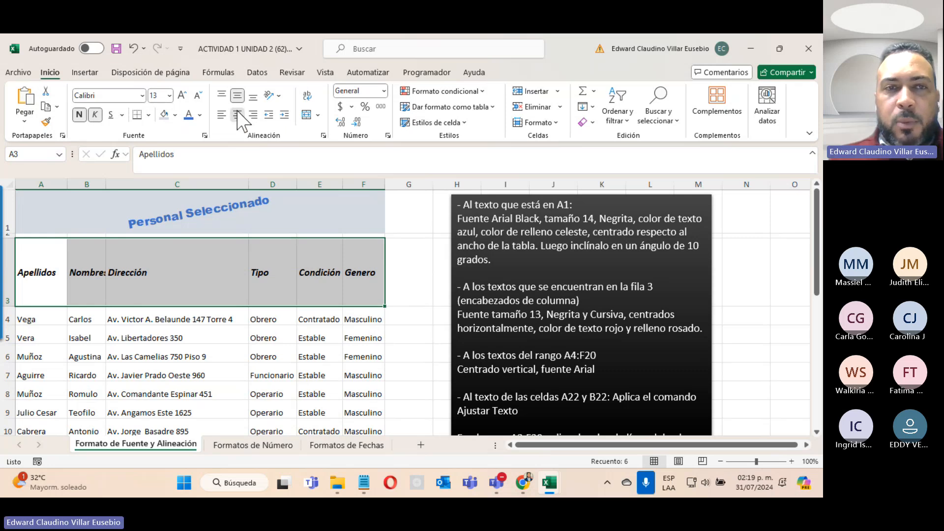
pyautogui.click(237, 114)
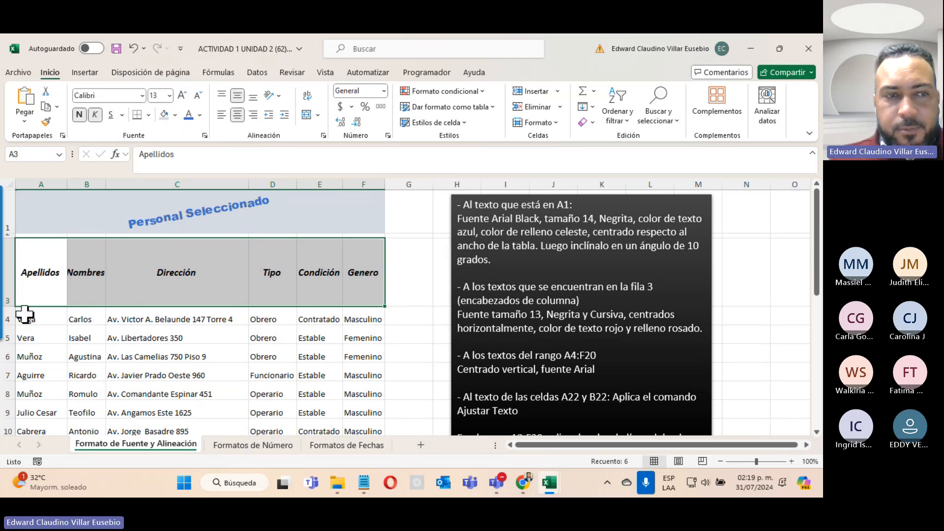
pyautogui.doubleClick(10, 305)
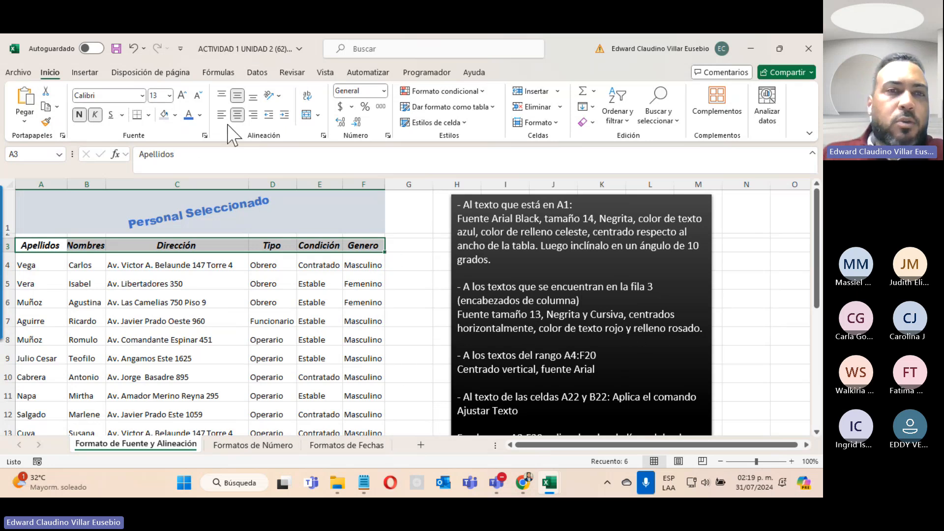
# Color the row 3 heading text red and fill the heading cells with the lightest orange theme shade
pyautogui.click(200, 115)
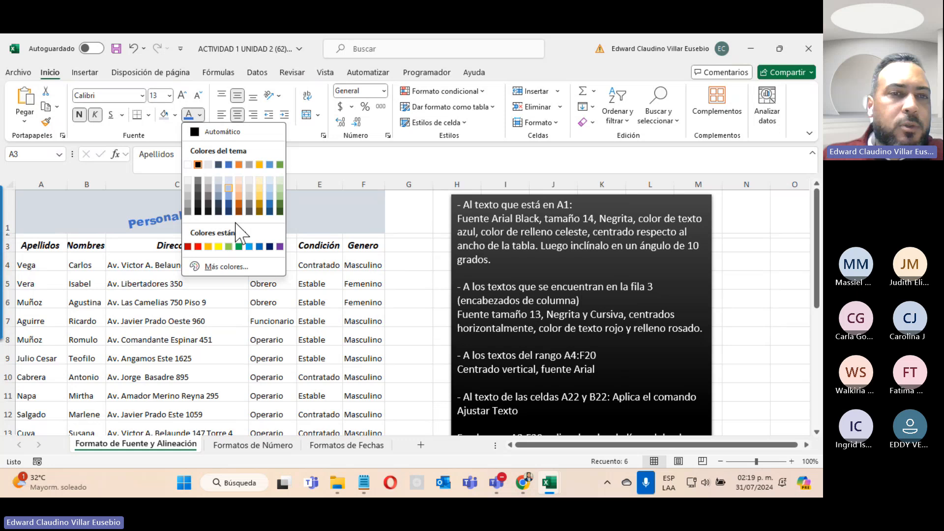
pyautogui.click(199, 244)
pyautogui.click(175, 115)
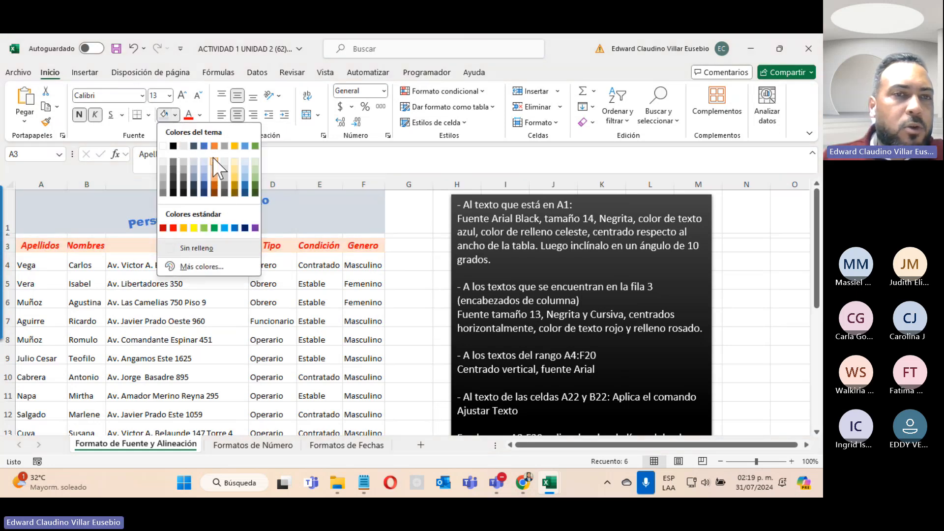
pyautogui.click(213, 164)
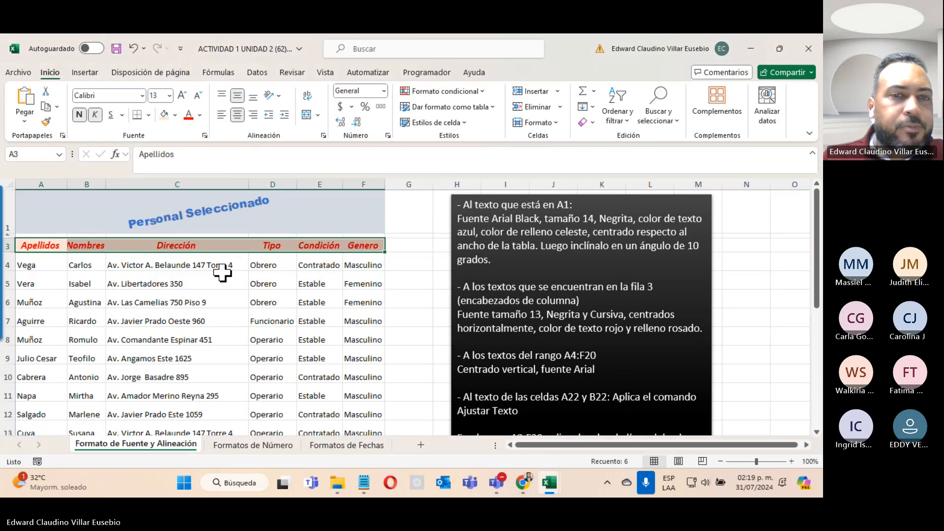
pyautogui.click(184, 298)
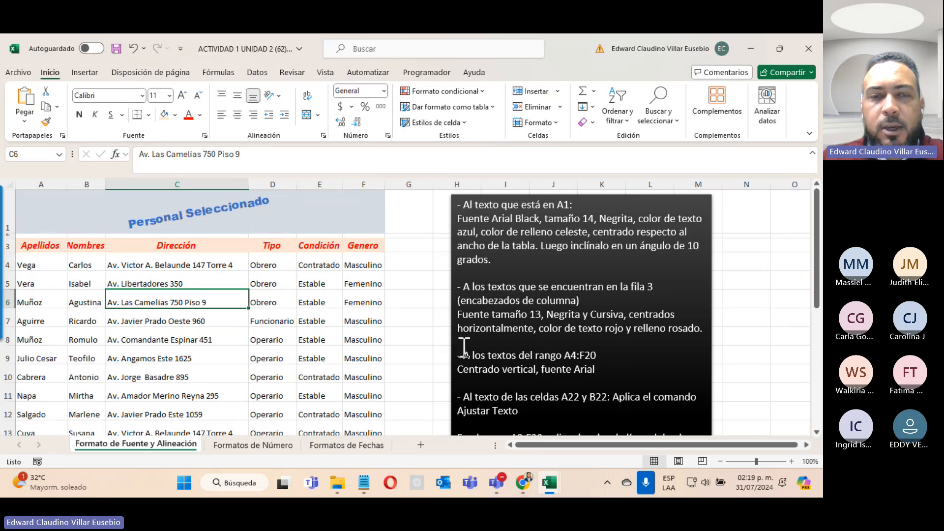
# Center the texts in range A4:F20 horizontally and change their font to Arial
pyautogui.moveTo(46, 267); pyautogui.dragTo(376, 452)
pyautogui.scroll(3, 197, 296)
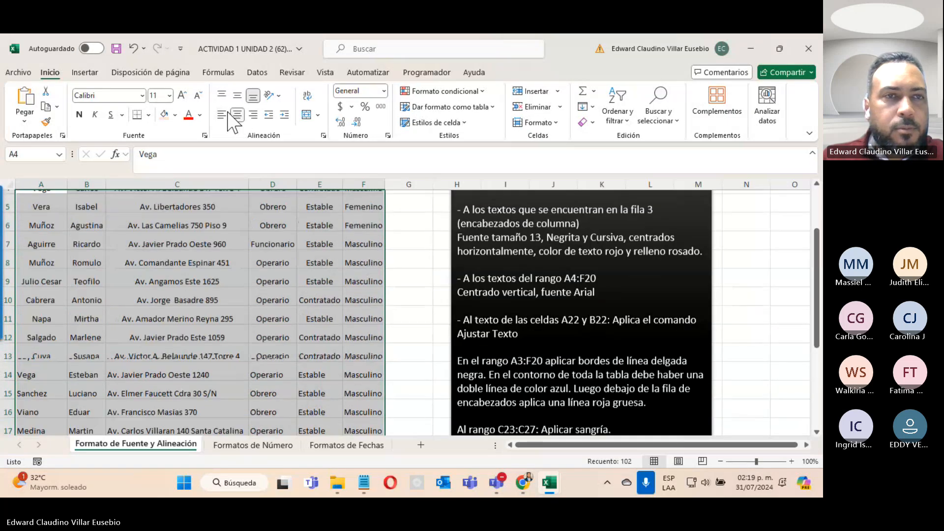
pyautogui.click(141, 96)
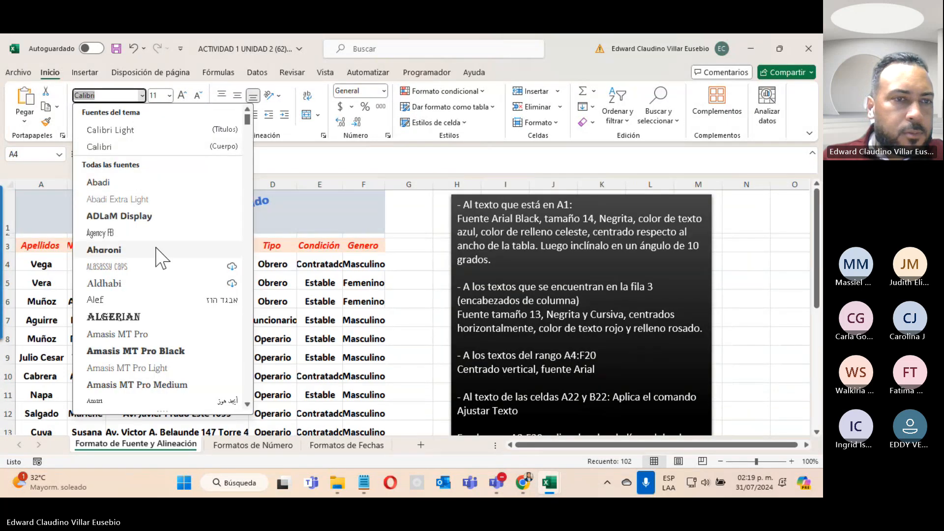
pyautogui.scroll(-4, 167, 269)
pyautogui.scroll(-7, 167, 270)
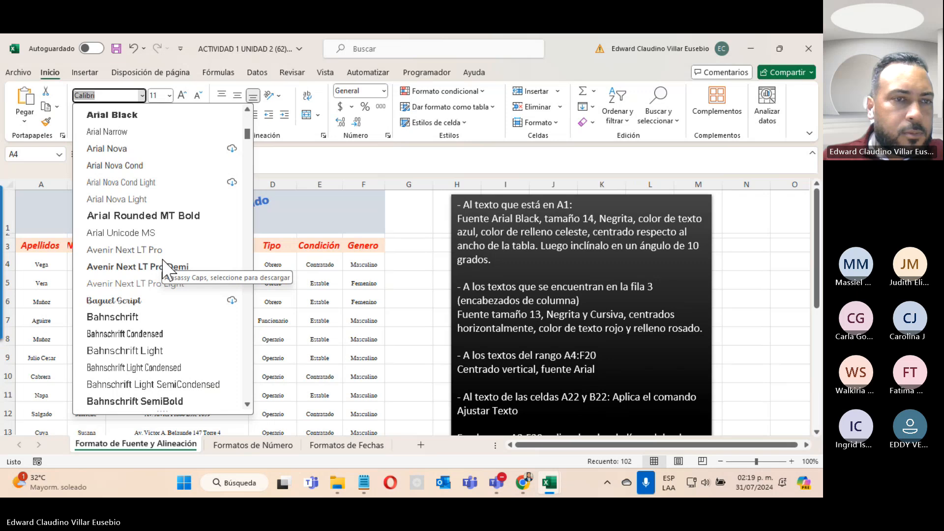
pyautogui.write('Al')
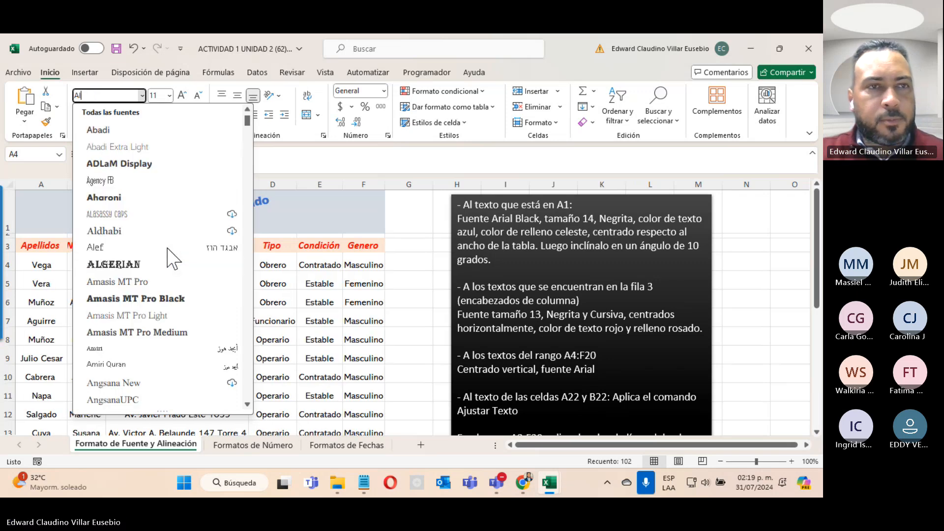
pyautogui.write('rial')
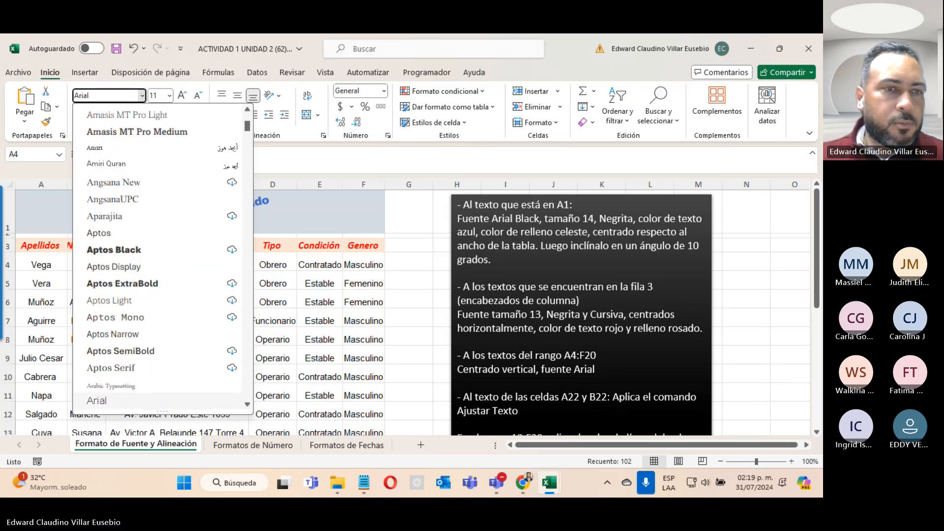
pyautogui.click(112, 404)
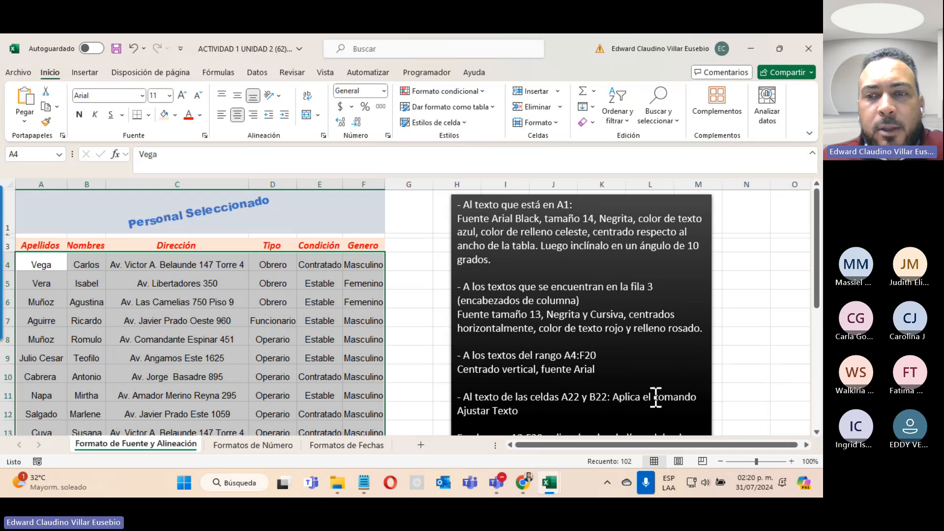
# Try to auto-fit the widths of columns A and B to the texts in cells A22 and B22
pyautogui.scroll(-5, 569, 411)
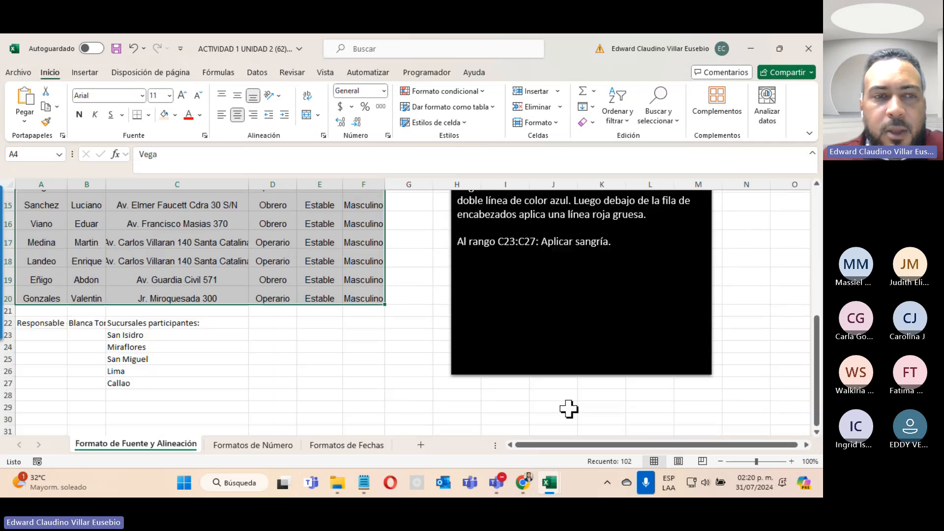
pyautogui.click(45, 327)
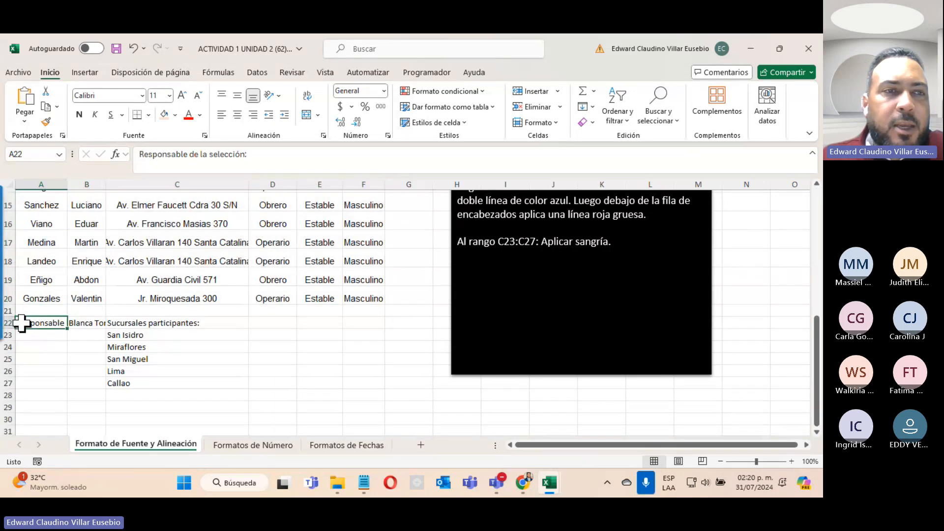
pyautogui.click(77, 322)
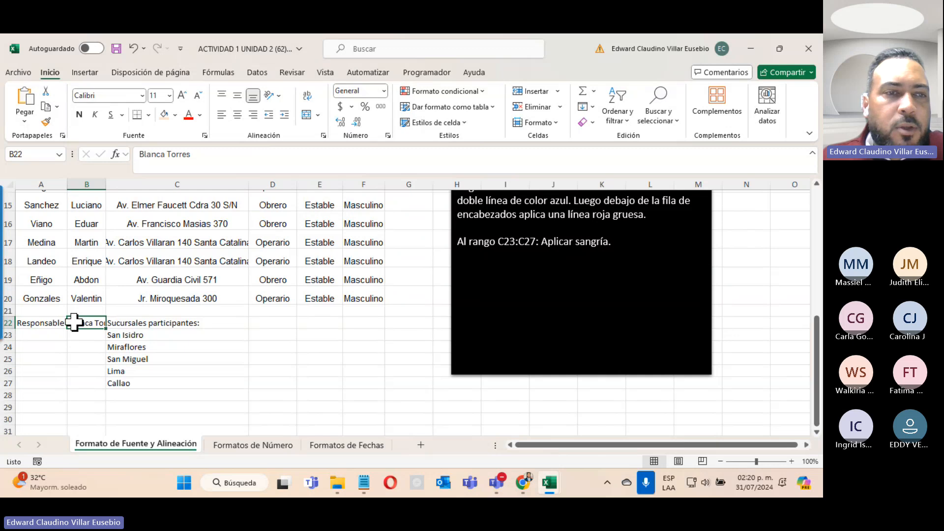
pyautogui.click(43, 322)
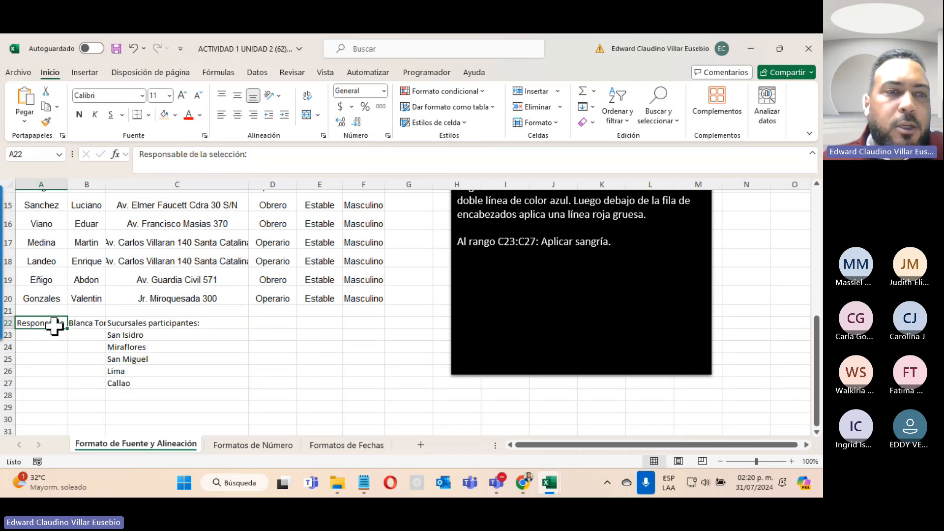
pyautogui.click(78, 325)
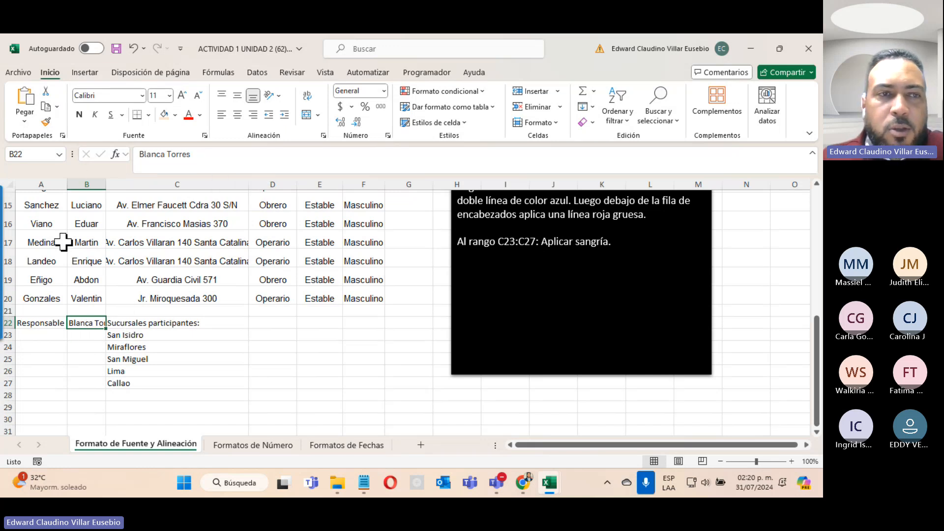
pyautogui.doubleClick(65, 183)
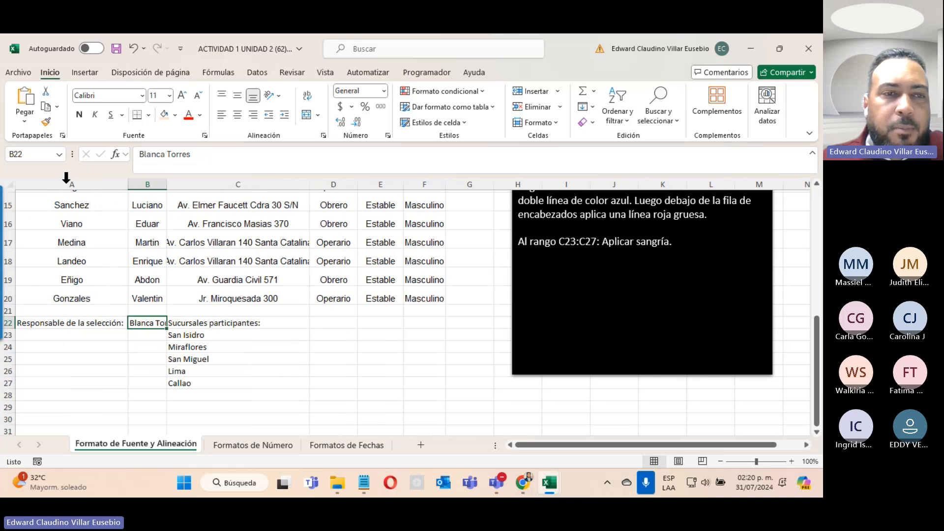
pyautogui.doubleClick(163, 187)
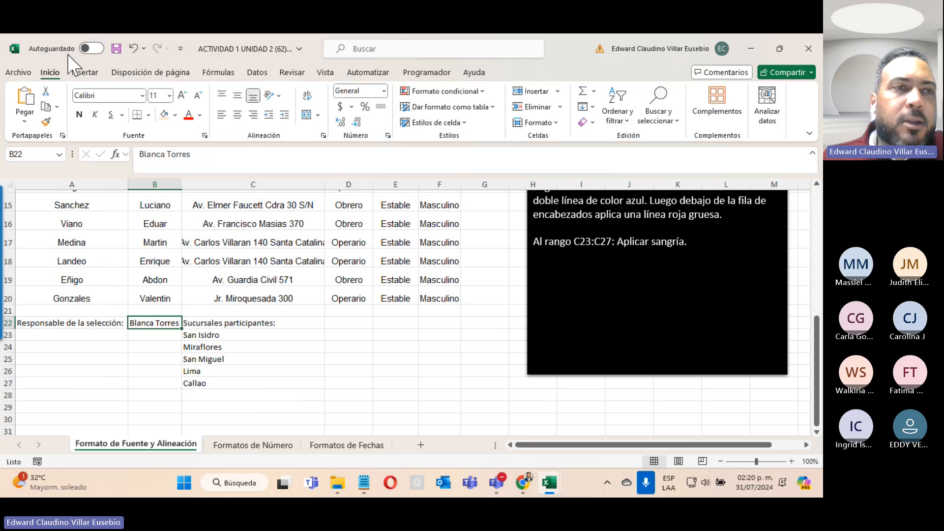
# Check in the print preview how the table with the widened columns splits across the first two pages
pyautogui.click(18, 72)
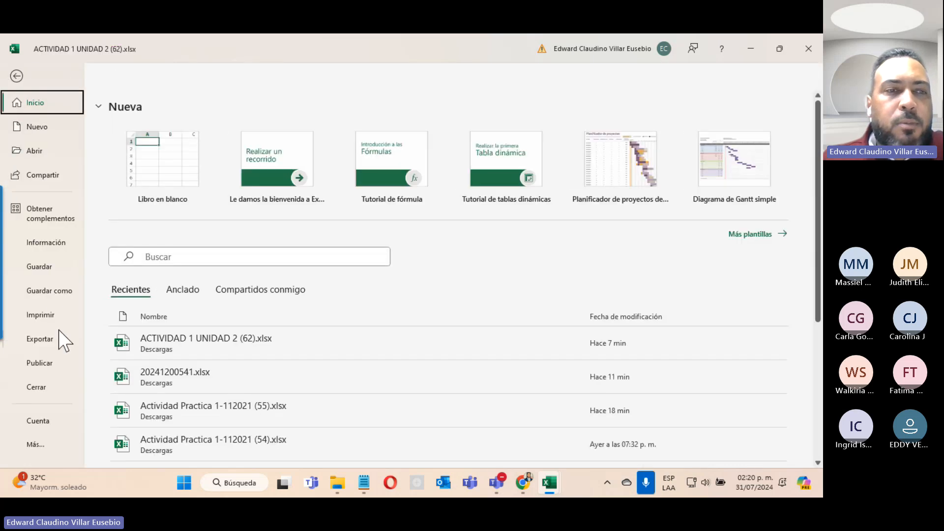
pyautogui.click(58, 315)
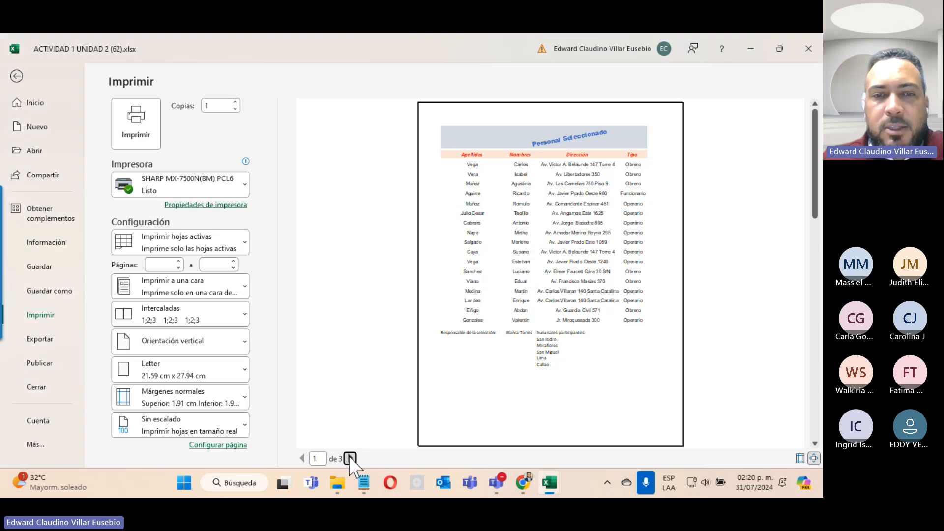
pyautogui.click(350, 459)
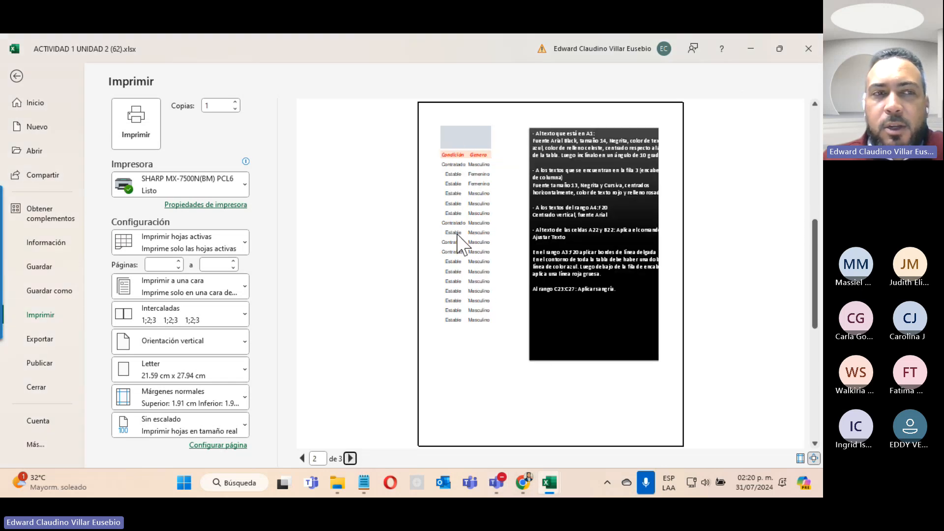
pyautogui.click(17, 77)
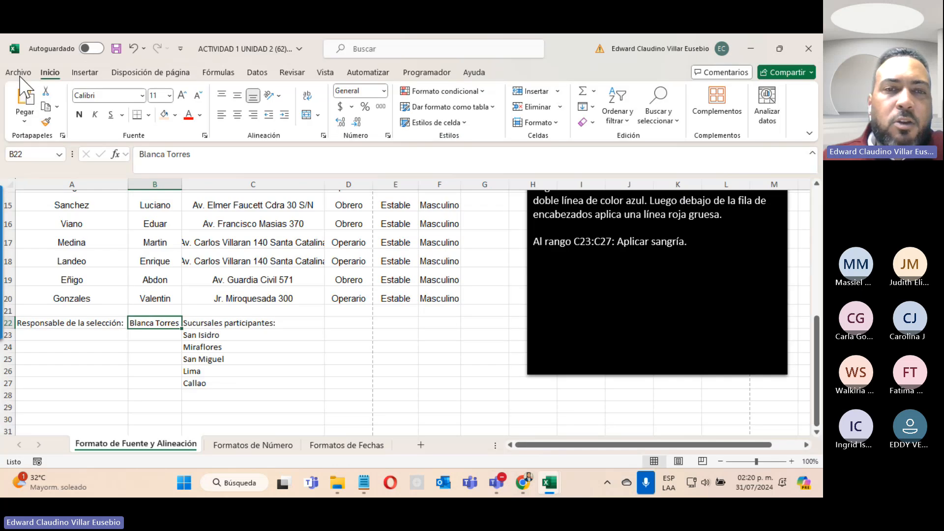
# Undo the width changes of columns A and B
pyautogui.click(133, 47)
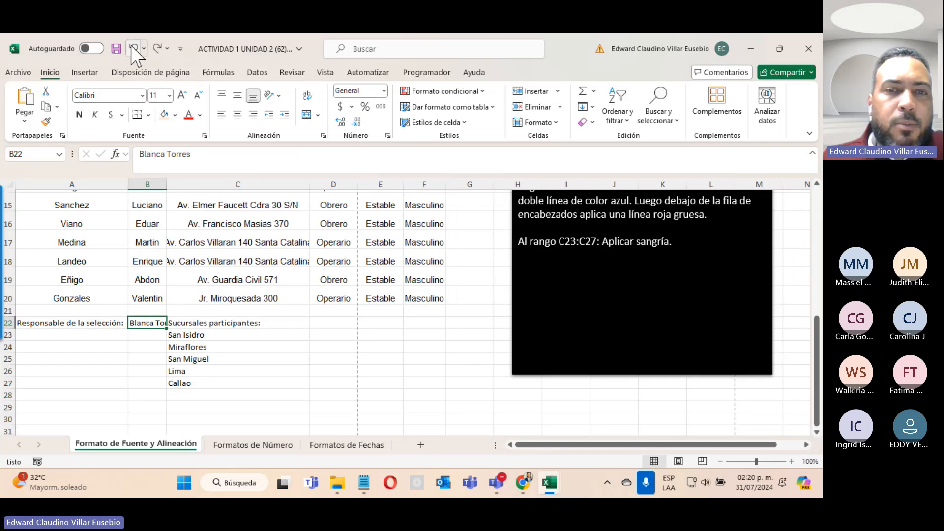
pyautogui.click(133, 48)
pyautogui.scroll(-3, 198, 338)
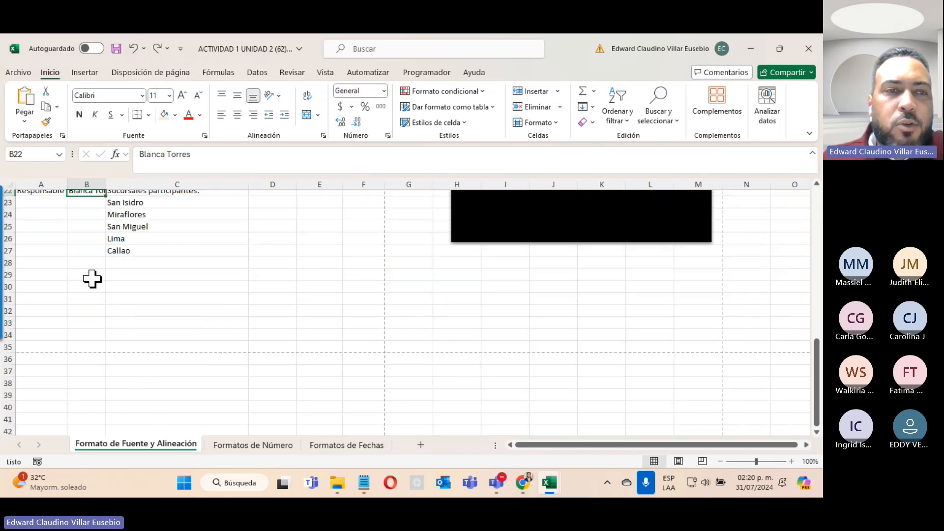
pyautogui.moveTo(46, 264); pyautogui.dragTo(245, 350)
pyautogui.scroll(3, 242, 350)
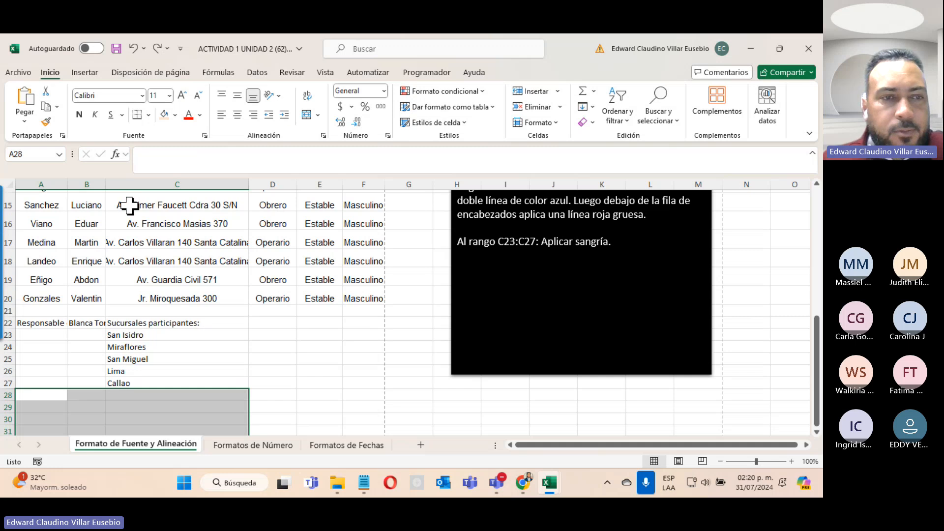
# Wrap the text in cells A22:B22 and centre it both vertically and horizontally
pyautogui.moveTo(40, 326); pyautogui.dragTo(75, 323)
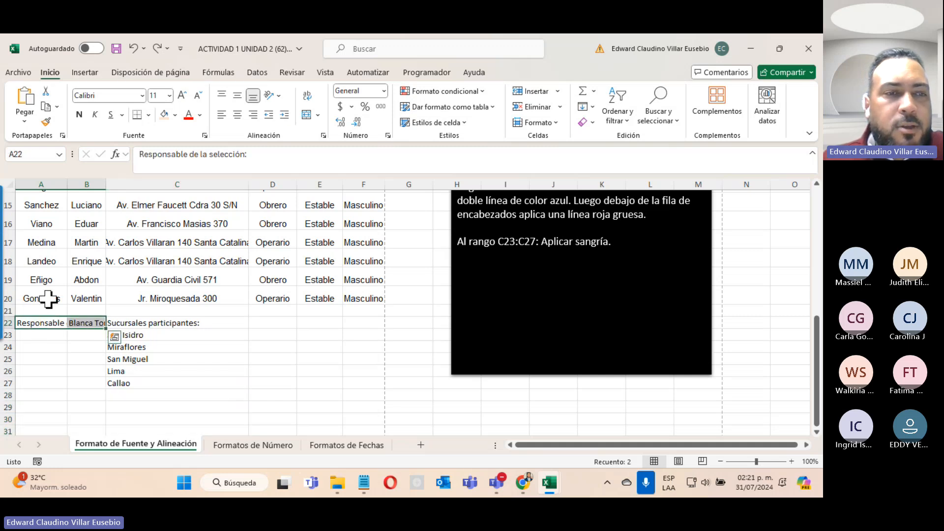
pyautogui.click(307, 101)
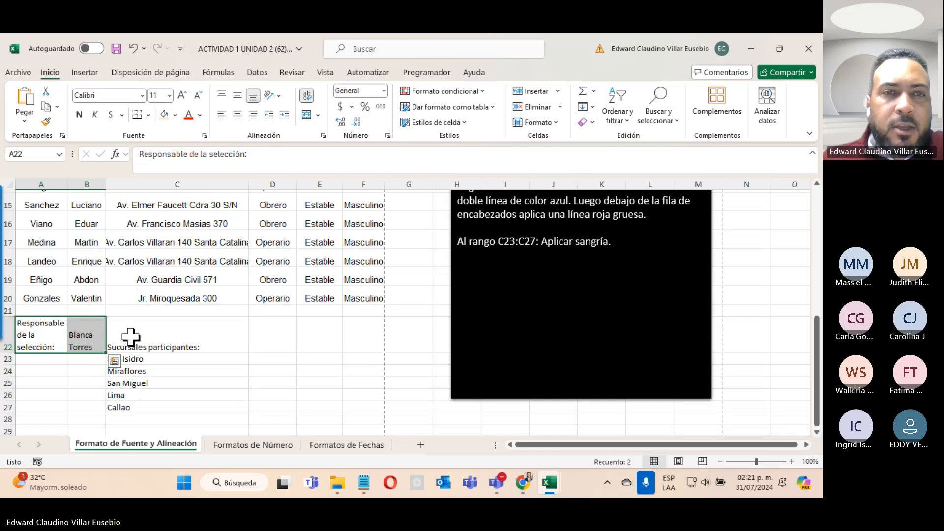
pyautogui.click(237, 96)
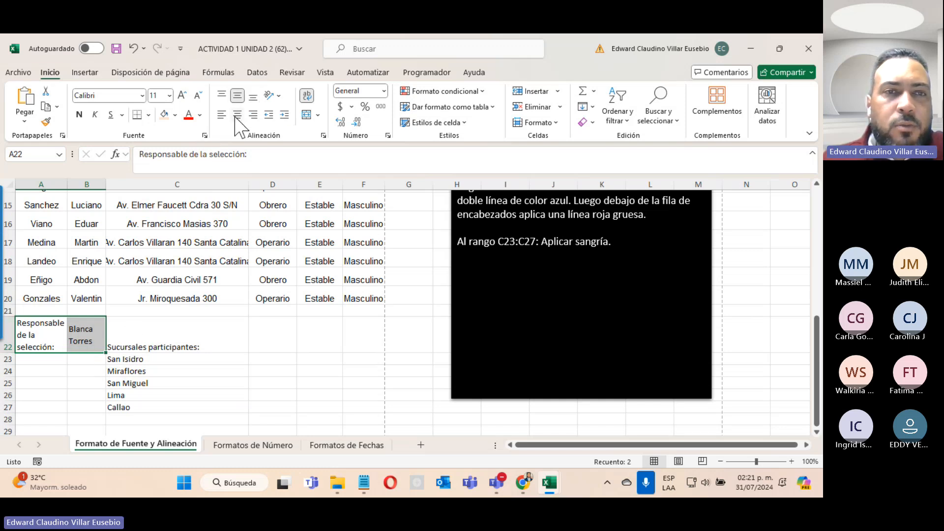
pyautogui.click(237, 115)
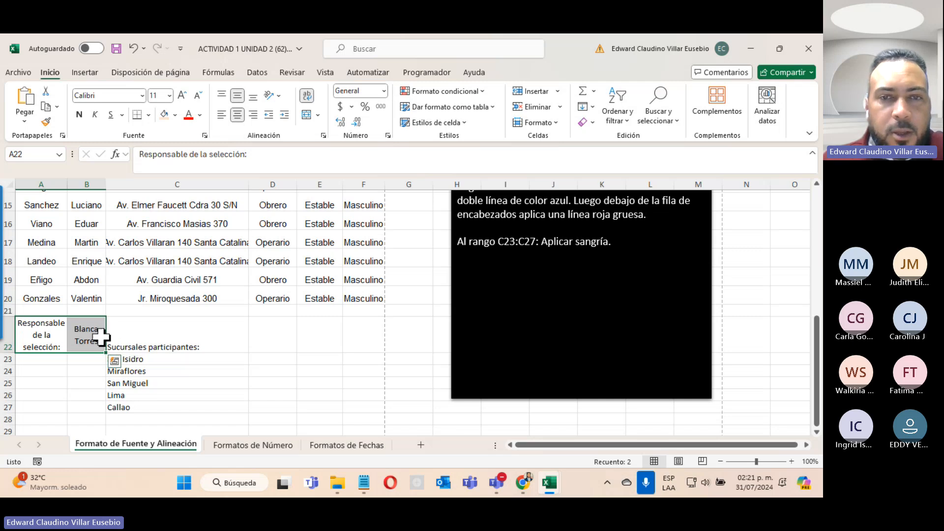
# Check both pages of the print preview to see how the table fits with the wrapped text
pyautogui.click(28, 73)
pyautogui.click(46, 317)
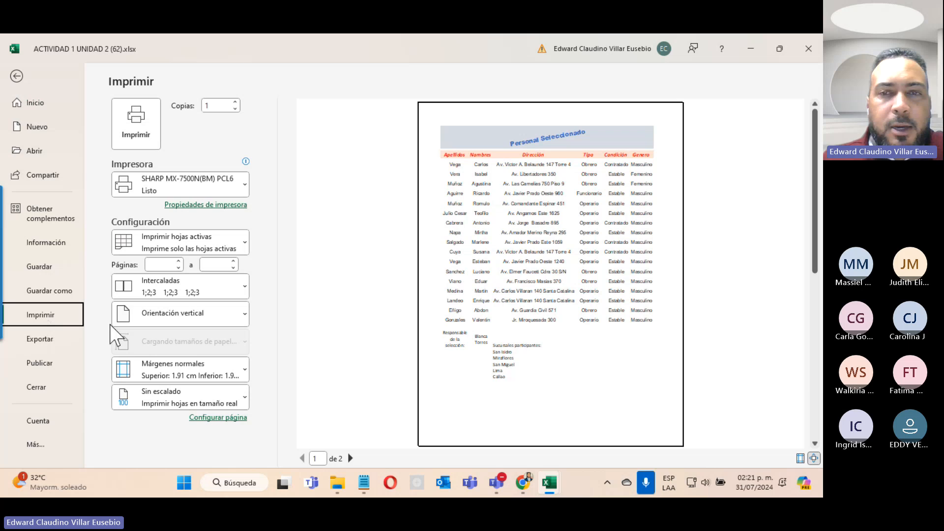
pyautogui.click(350, 458)
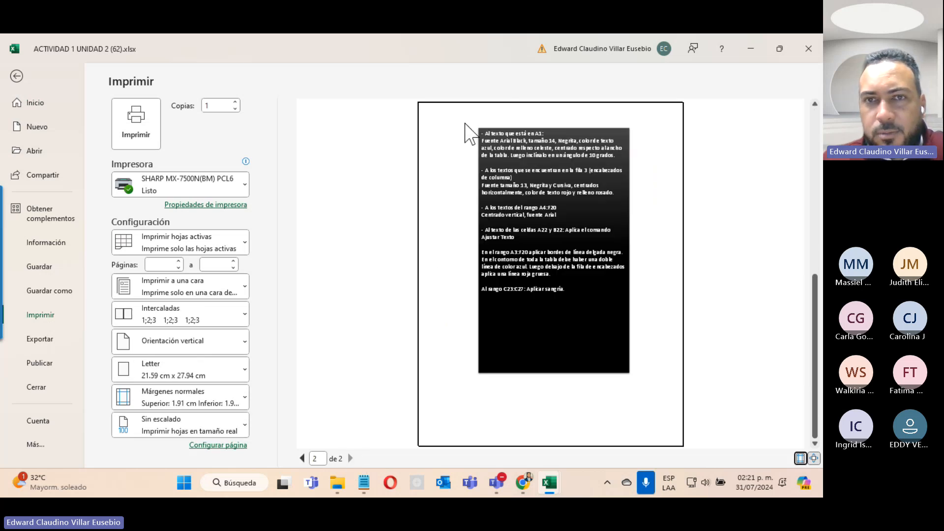
pyautogui.click(16, 76)
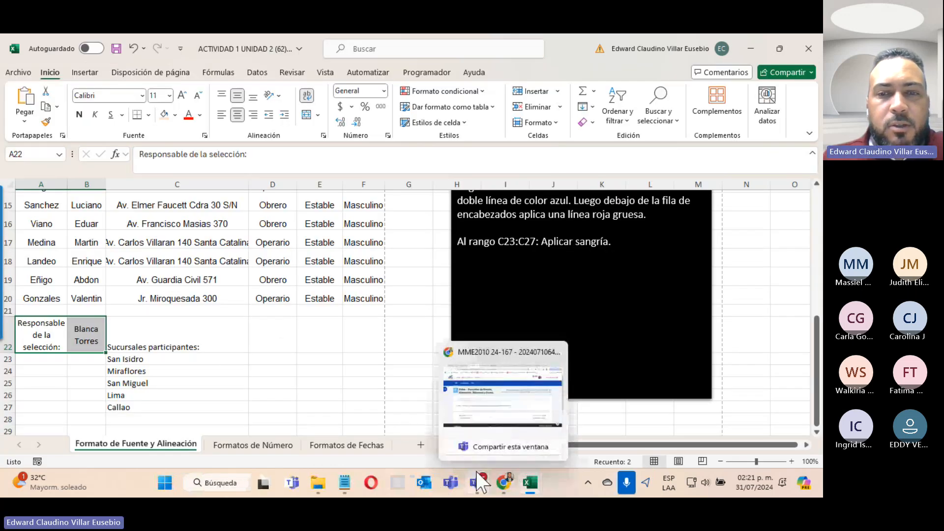
# Switch to the Teams meeting, look through the participants and one participant's profile, and return to the workbook
pyautogui.click(477, 485)
pyautogui.click(458, 404)
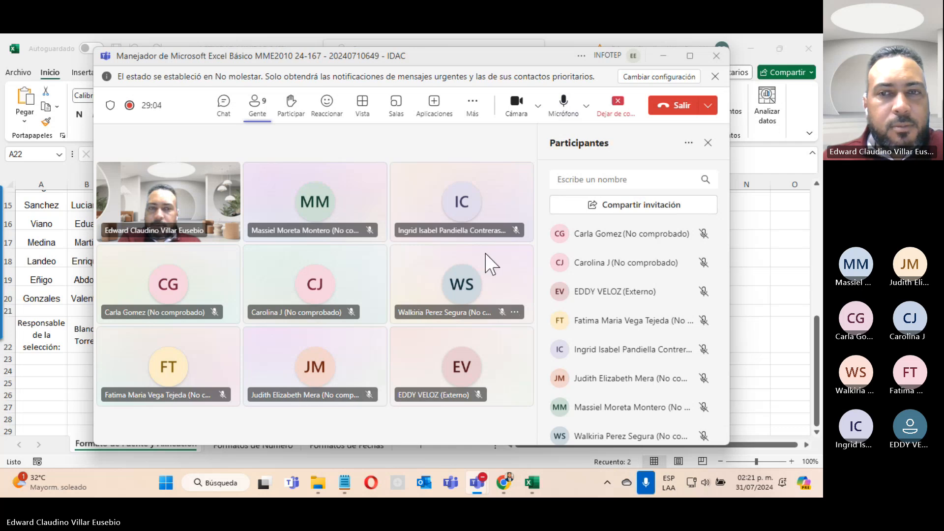
pyautogui.scroll(-1, 633, 337)
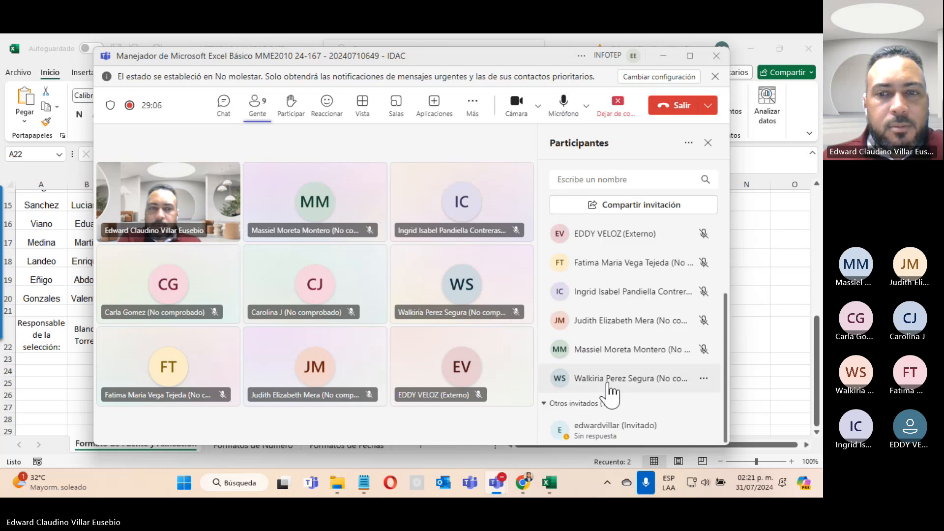
pyautogui.scroll(2, 610, 392)
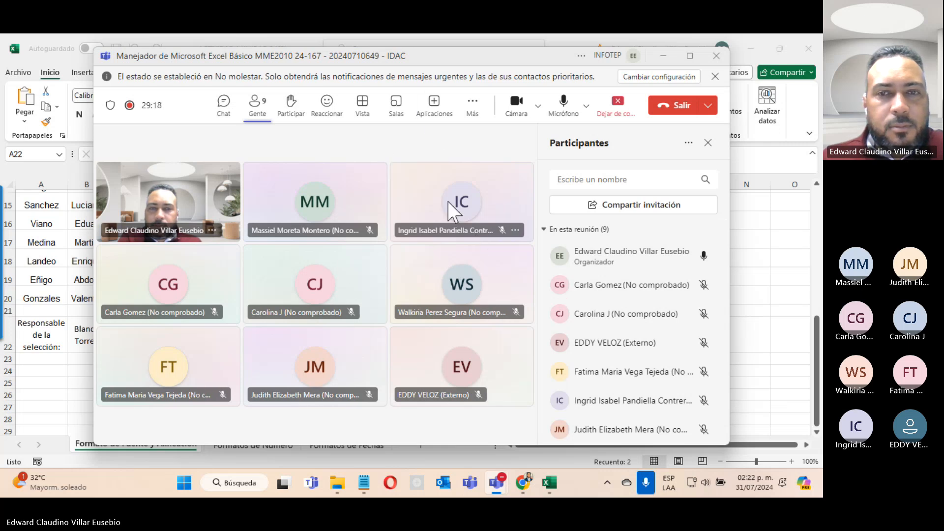
pyautogui.click(316, 211)
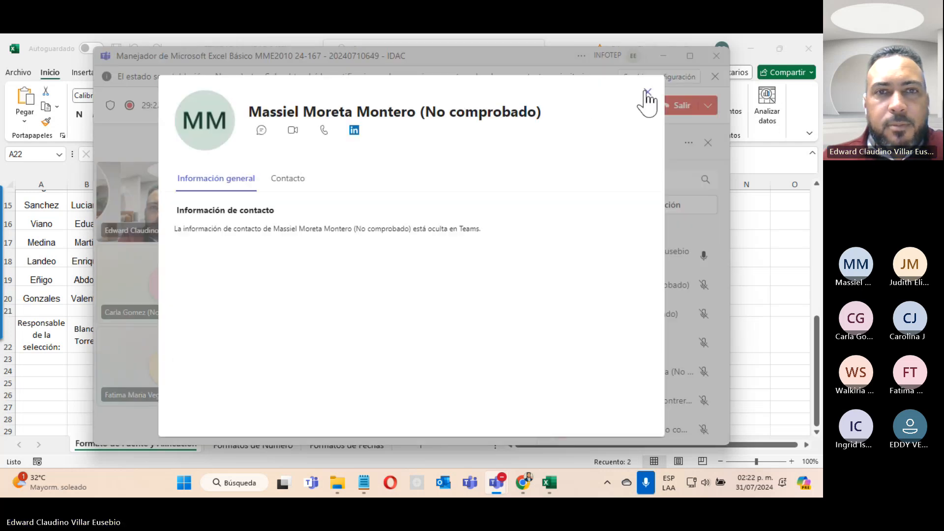
pyautogui.click(647, 92)
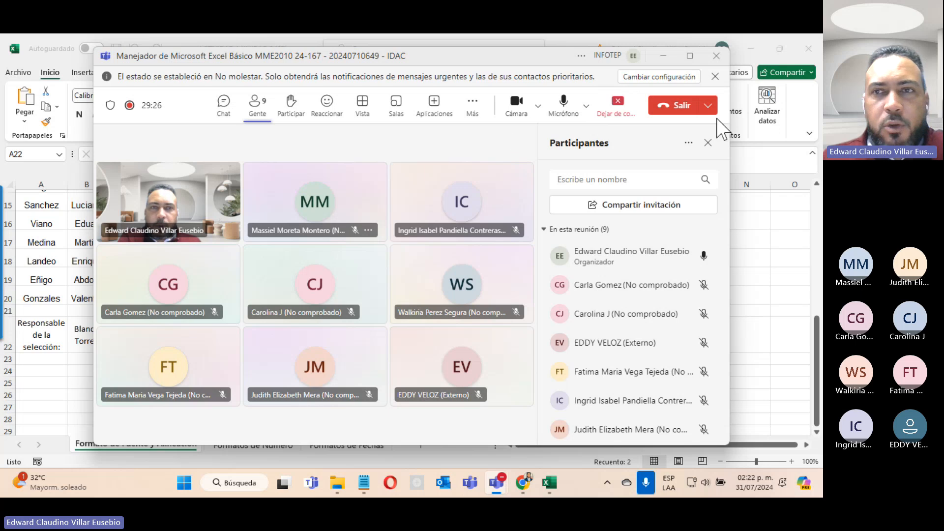
pyautogui.click(690, 56)
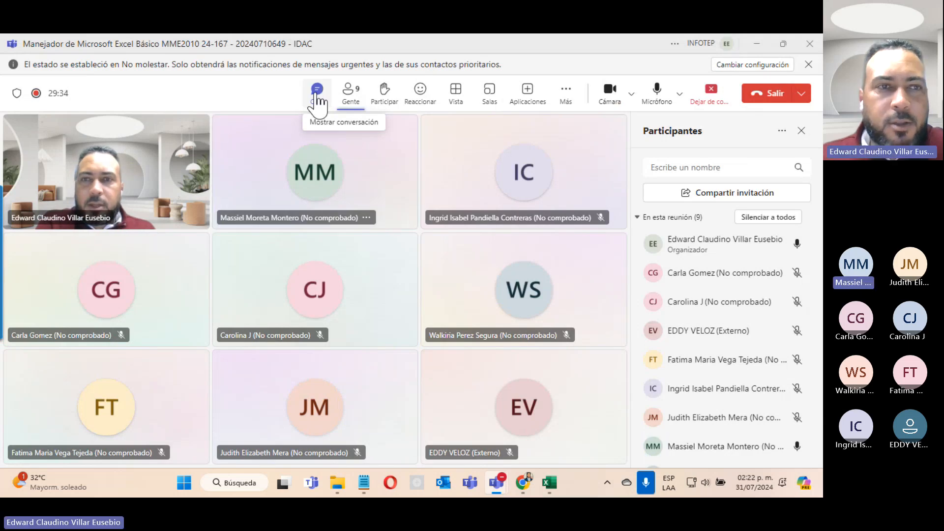
pyautogui.click(752, 44)
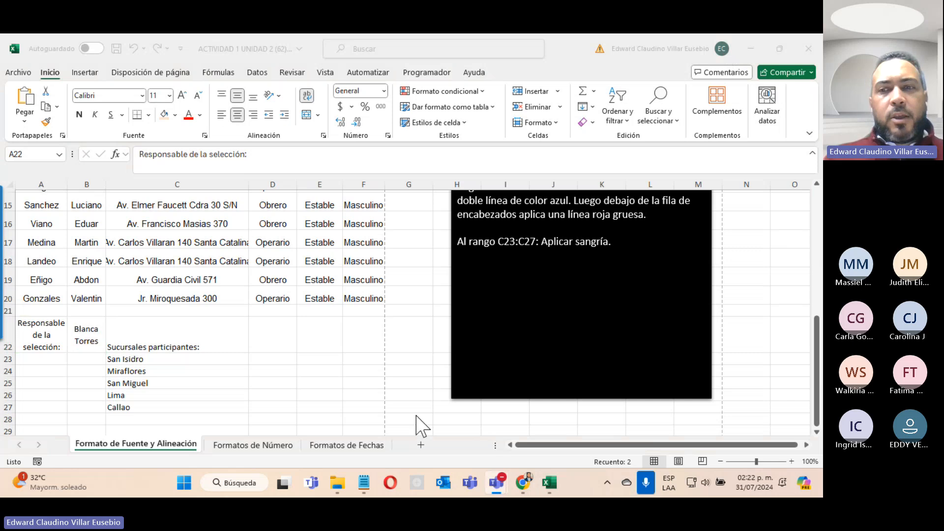
# Review the formatting instructions beside the table and examine the table's gridlines and borders in the print preview
pyautogui.scroll(2, 503, 338)
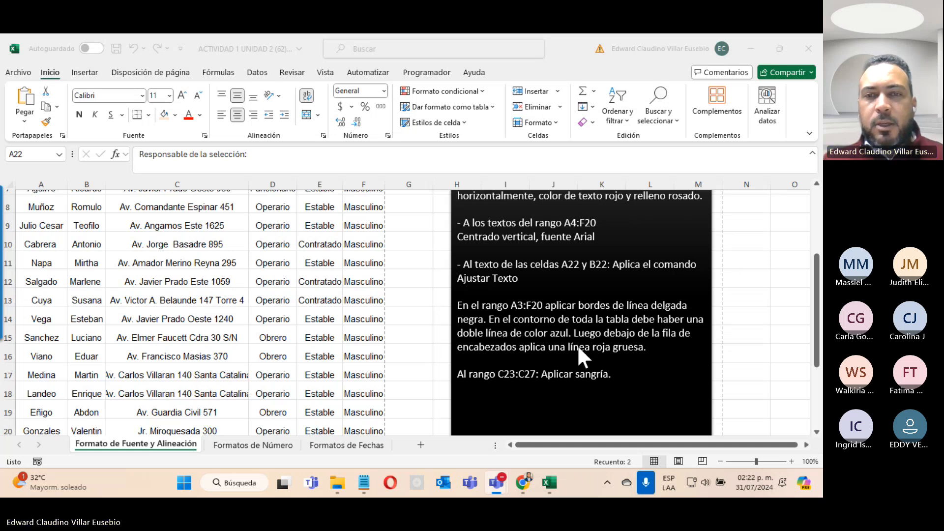
pyautogui.scroll(2, 577, 344)
pyautogui.scroll(-2, 577, 344)
pyautogui.scroll(3, 303, 326)
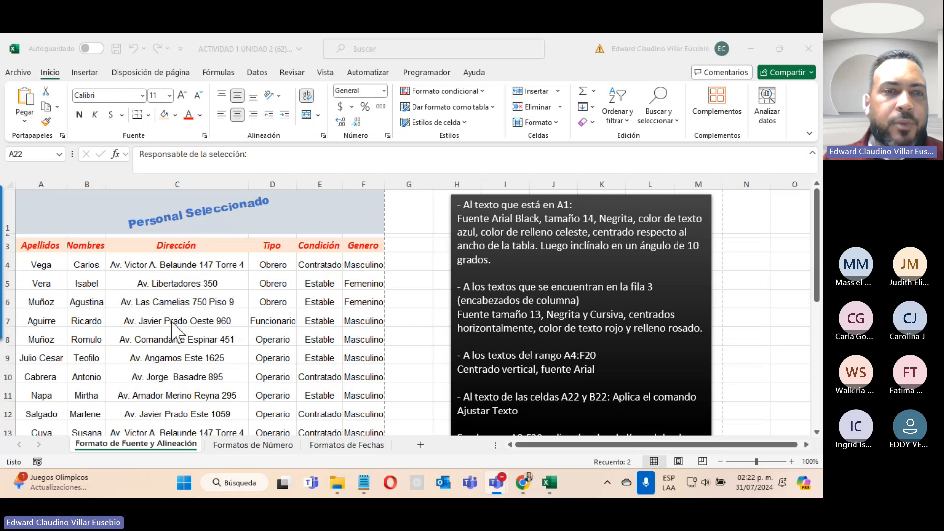
pyautogui.click(18, 73)
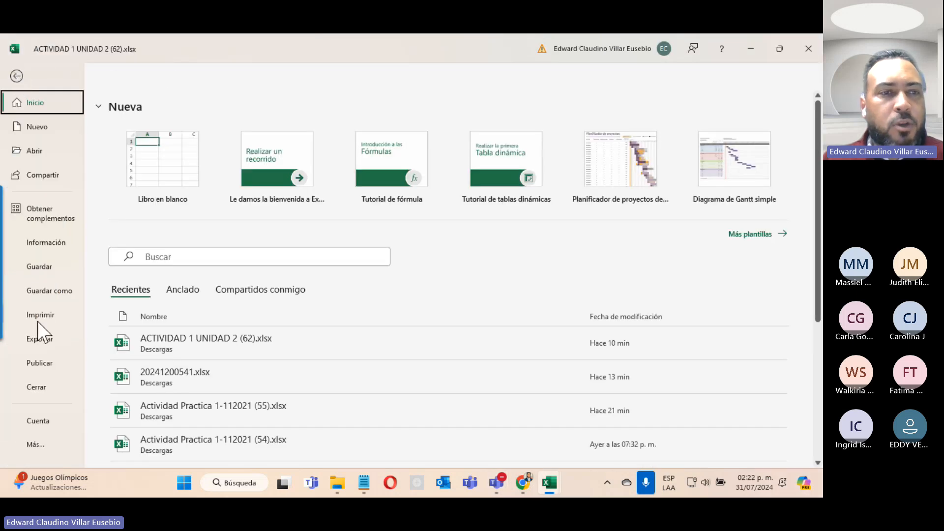
pyautogui.click(37, 316)
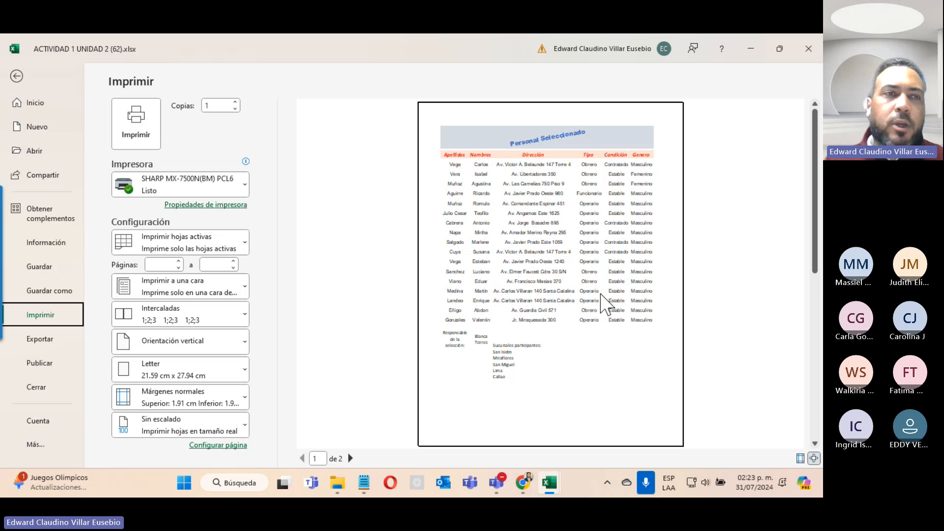
pyautogui.click(16, 77)
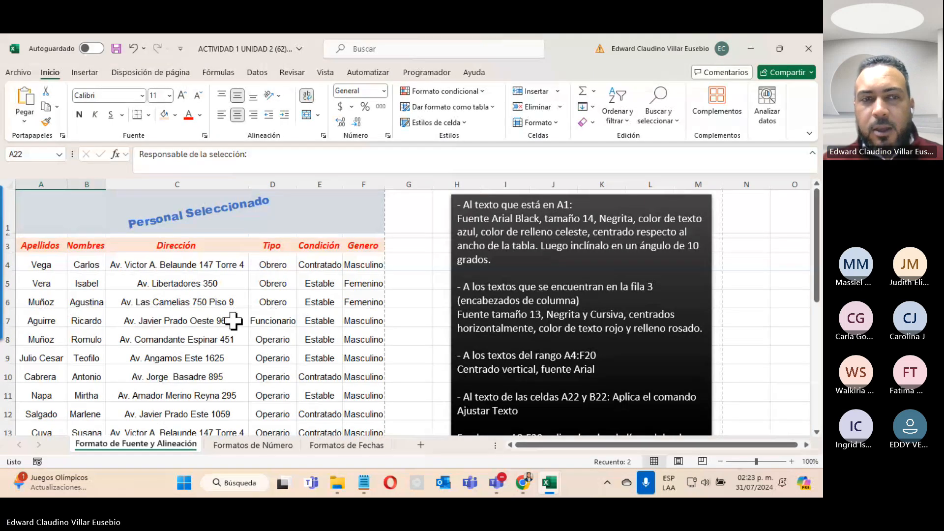
# Apply all borders to the range A3:F20 of the Personal Seleccionado table
pyautogui.moveTo(44, 246); pyautogui.dragTo(347, 409)
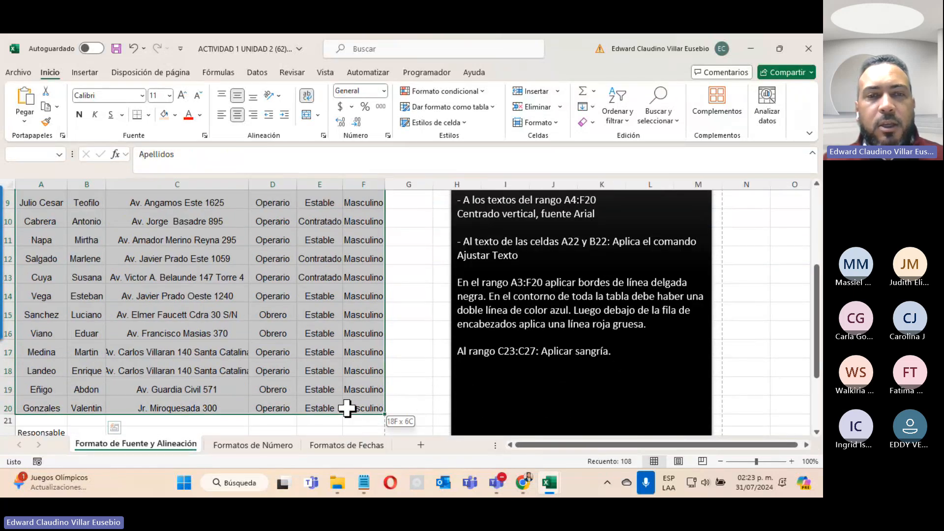
pyautogui.click(149, 116)
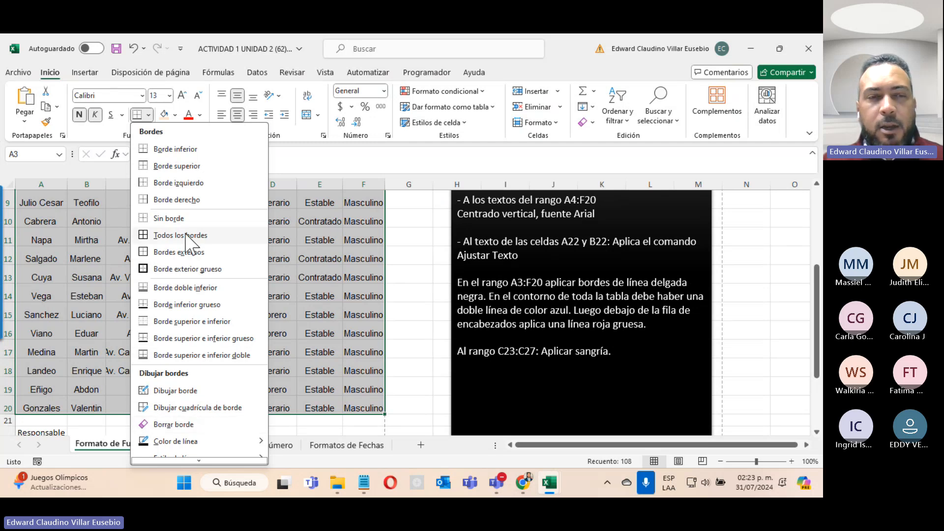
pyautogui.click(155, 236)
pyautogui.scroll(3, 326, 269)
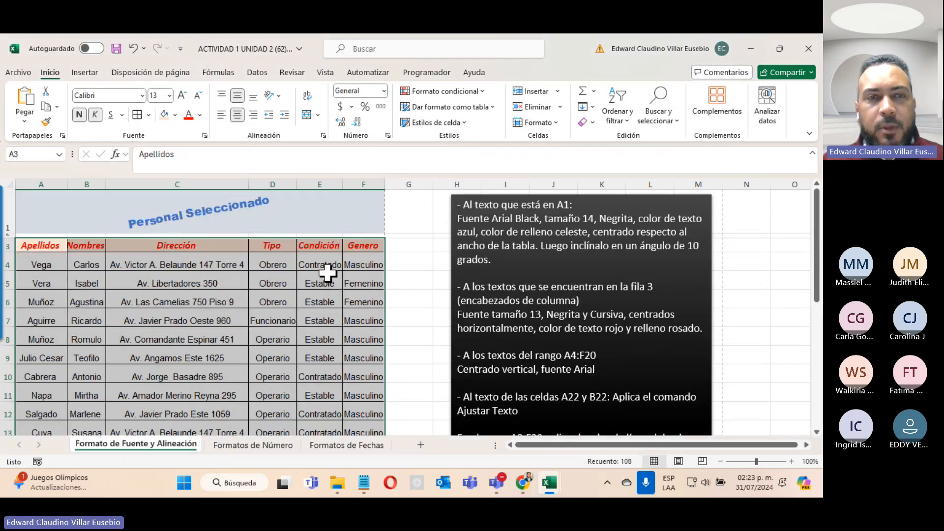
# Look through the line styles and colour options in the detailed border settings for A3:F20, keeping the current borders
pyautogui.click(149, 115)
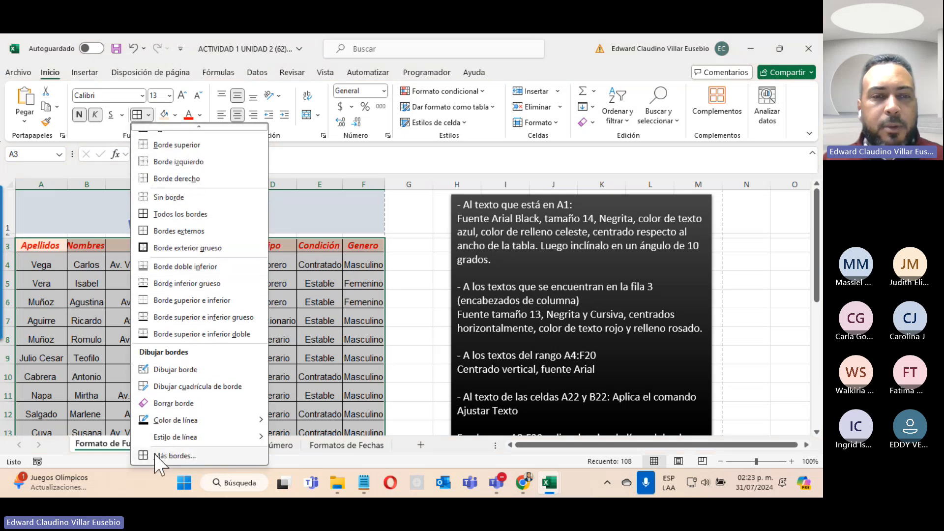
pyautogui.click(158, 457)
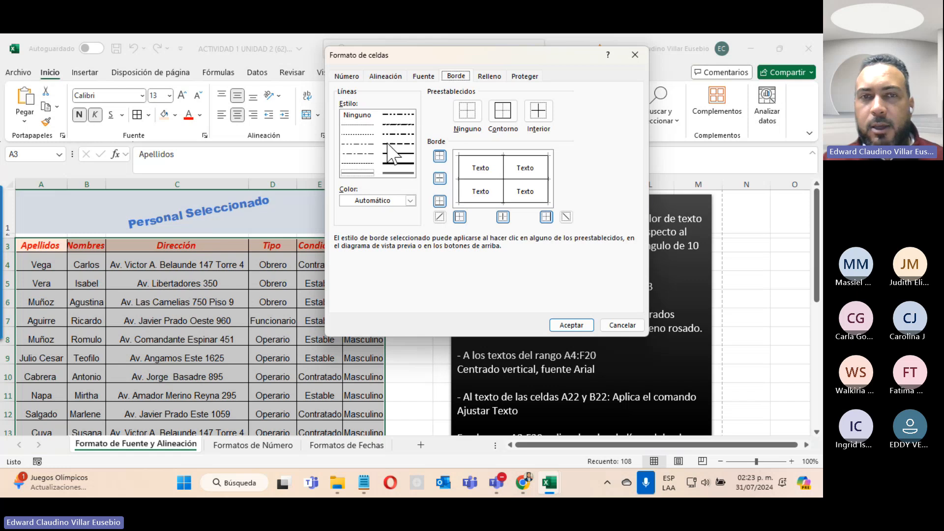
pyautogui.click(410, 201)
pyautogui.click(409, 204)
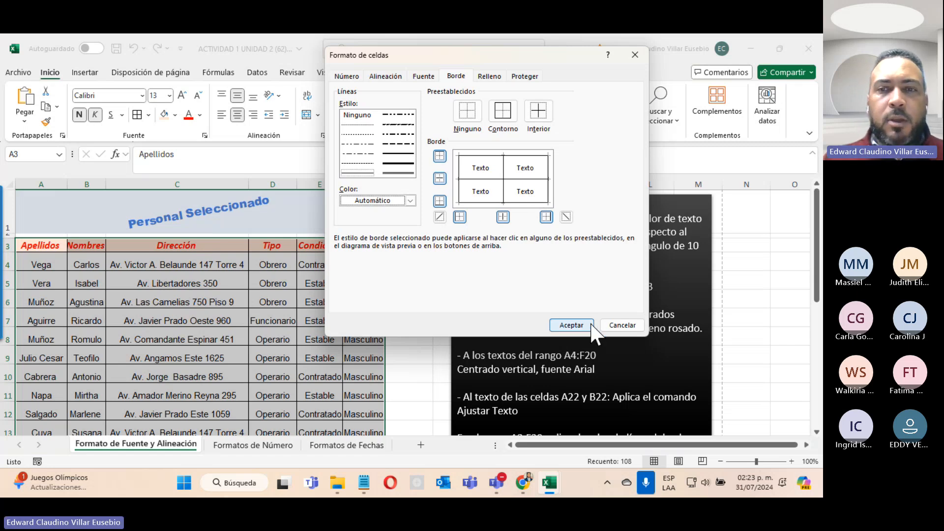
pyautogui.click(571, 325)
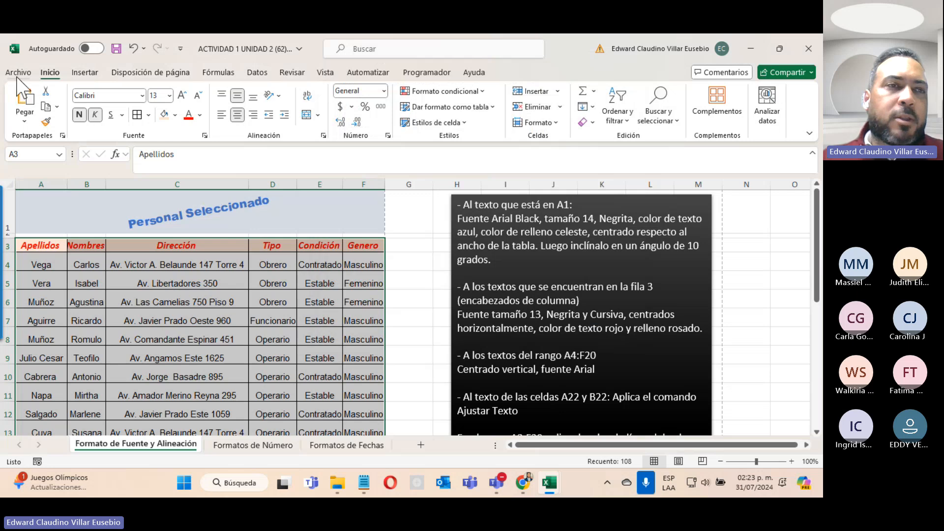
# Check the table's borders in the print preview and return to the sheet
pyautogui.click(18, 74)
pyautogui.click(51, 320)
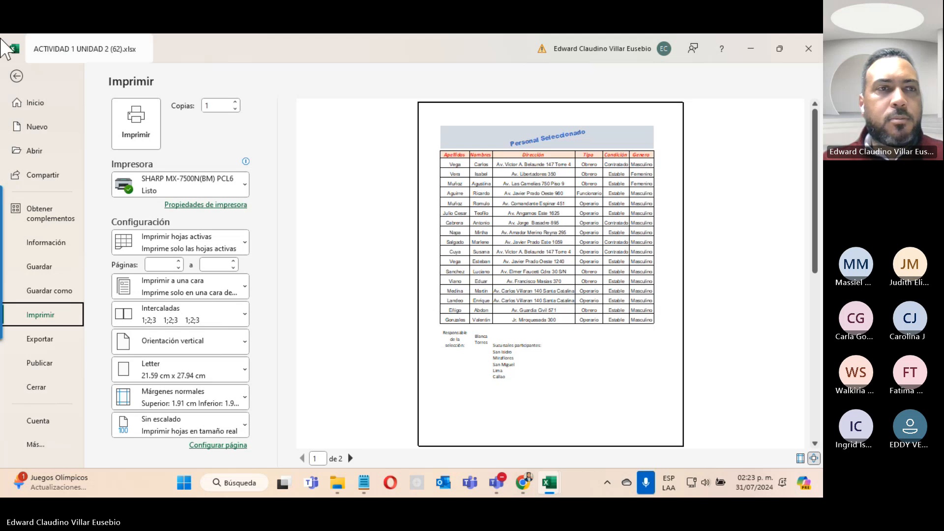
pyautogui.click(17, 77)
# Try to indent San Isidro in C23 with leading spaces, and remove those spaces again
pyautogui.scroll(-4, 501, 309)
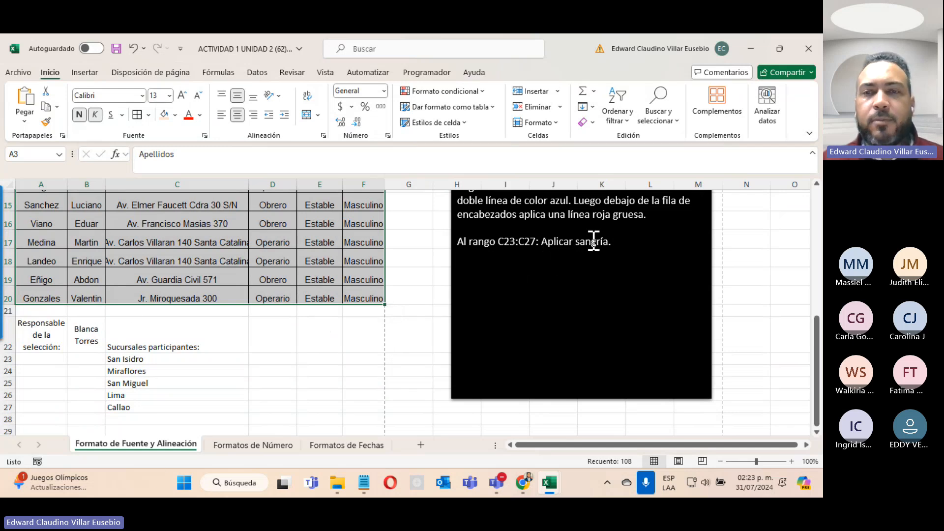
pyautogui.click(131, 361)
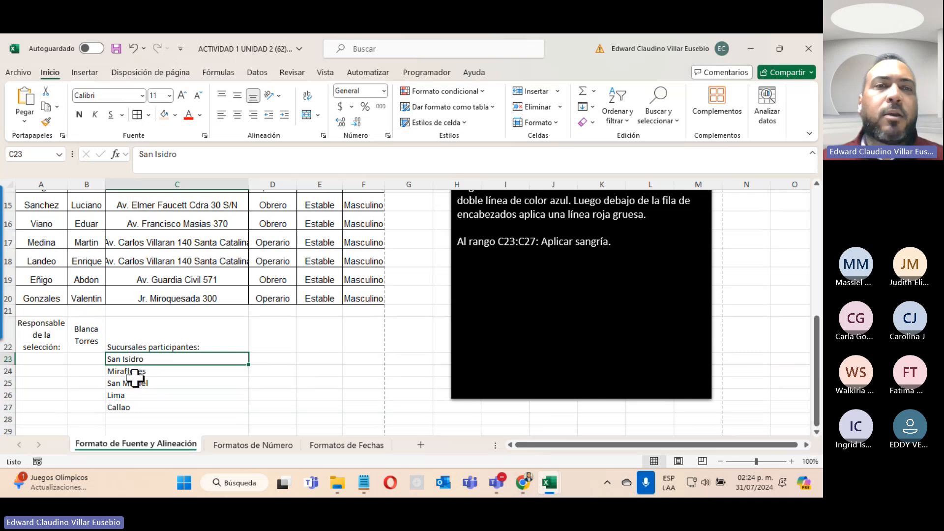
pyautogui.click(143, 158)
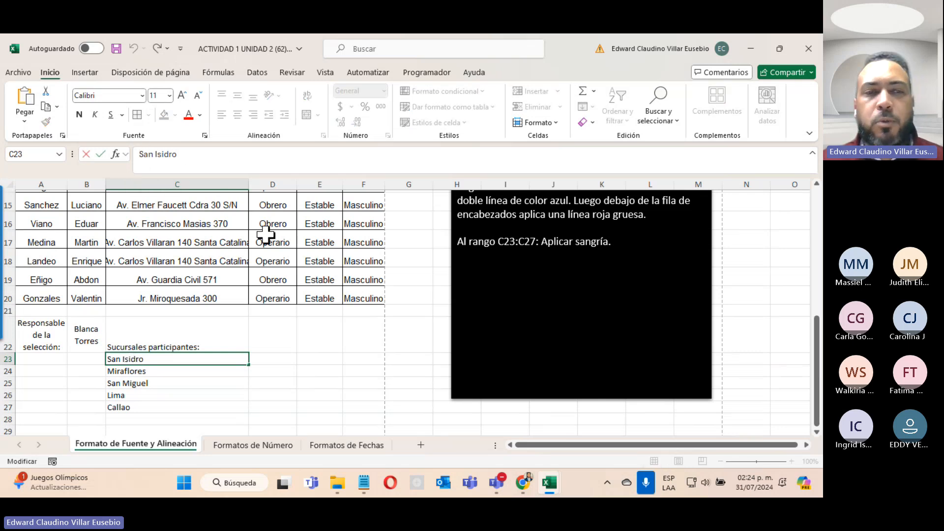
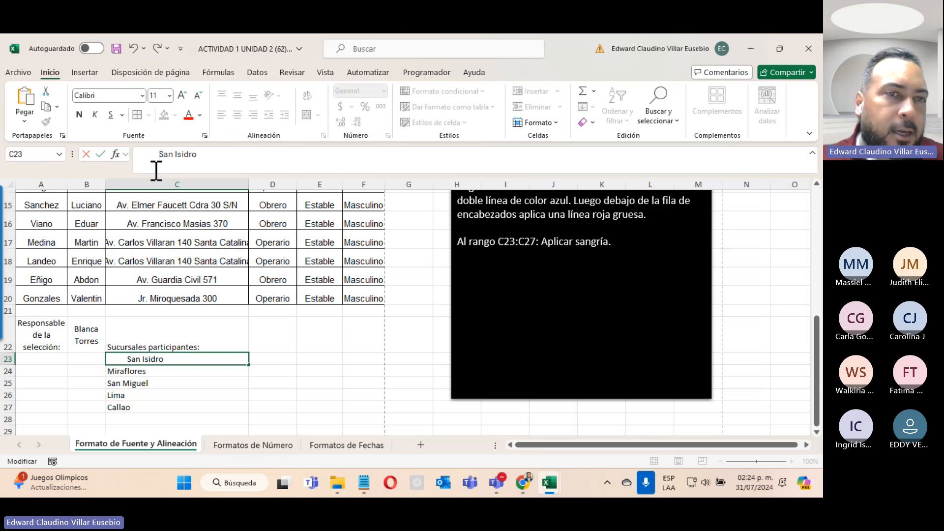
pyautogui.press('BackSpace')
pyautogui.press('BackSpace')
pyautogui.press('BackSpace')
pyautogui.press('BackSpace')
pyautogui.press('BackSpace')
pyautogui.press('BackSpace')
pyautogui.press('BackSpace')
pyautogui.press('BackSpace')
pyautogui.press('BackSpace')
pyautogui.press('BackSpace')
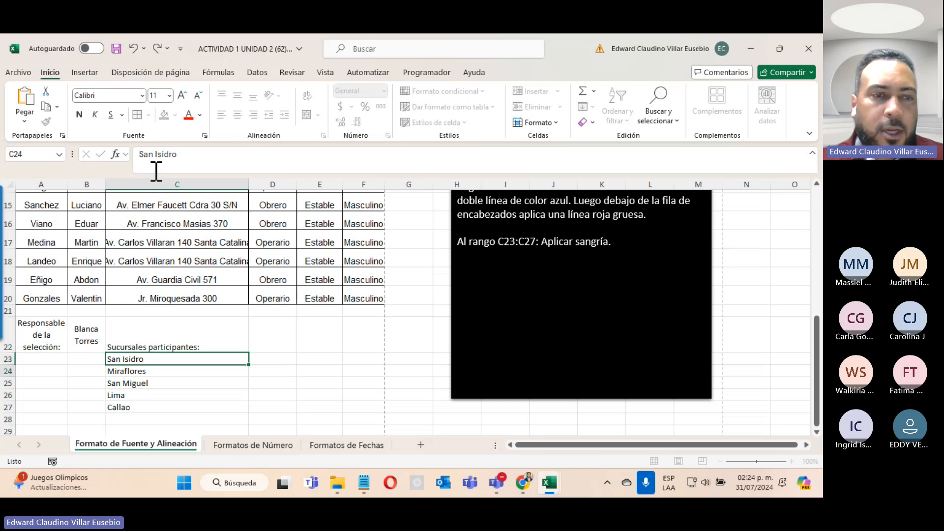
pyautogui.press('Return')
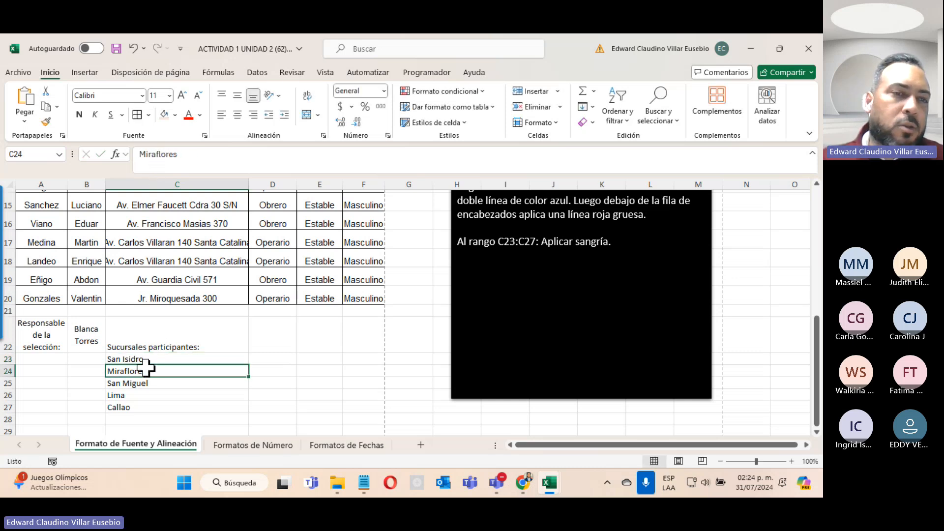
# Indent the branch names in C23:C27 by five levels and deselect the range
pyautogui.moveTo(145, 360); pyautogui.dragTo(143, 406)
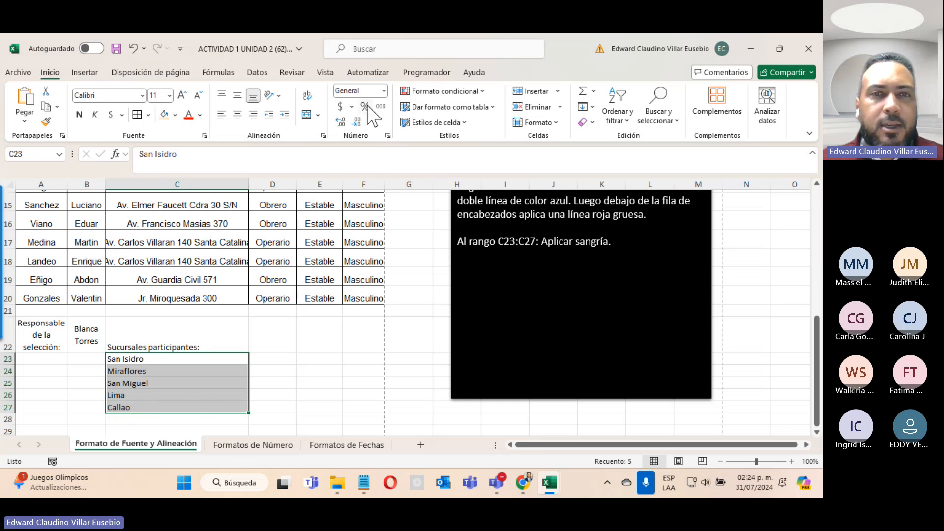
pyautogui.click(286, 115)
pyautogui.click(285, 115)
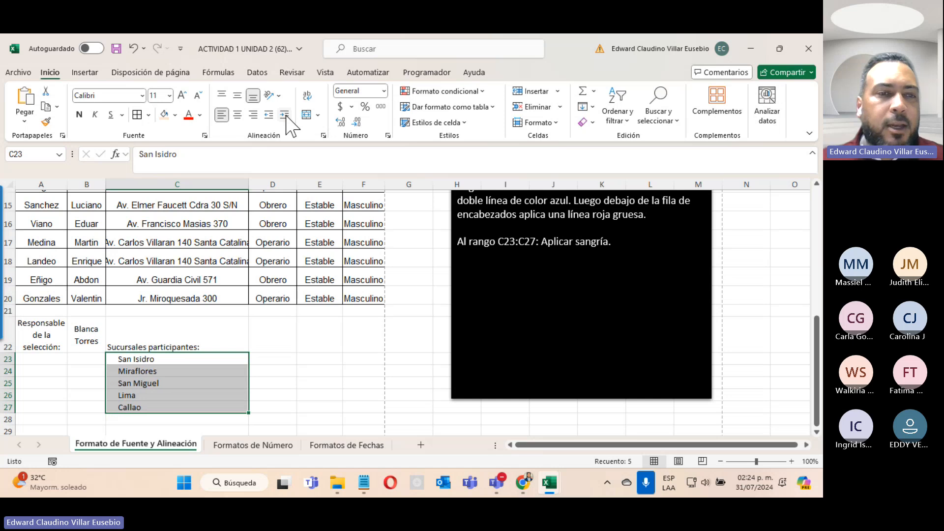
pyautogui.click(285, 115)
pyautogui.click(286, 115)
pyautogui.click(270, 116)
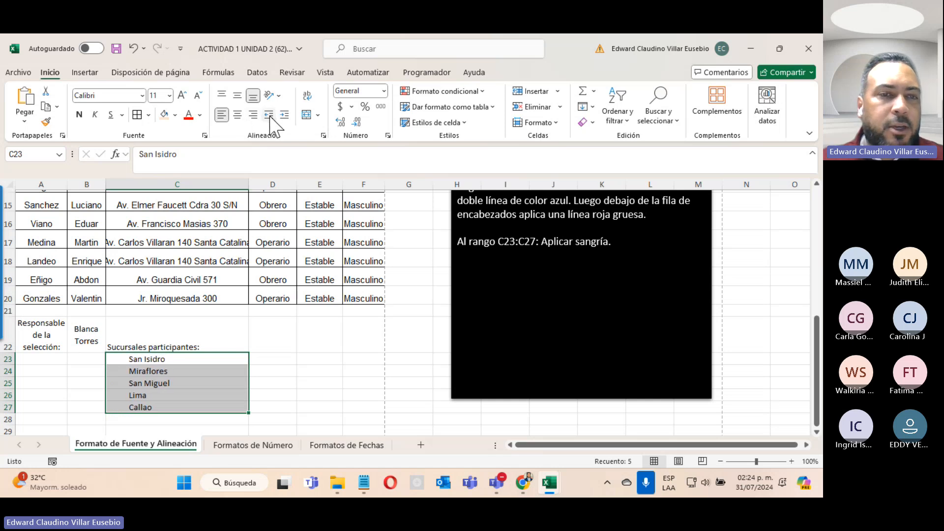
pyautogui.click(284, 115)
pyautogui.click(284, 115)
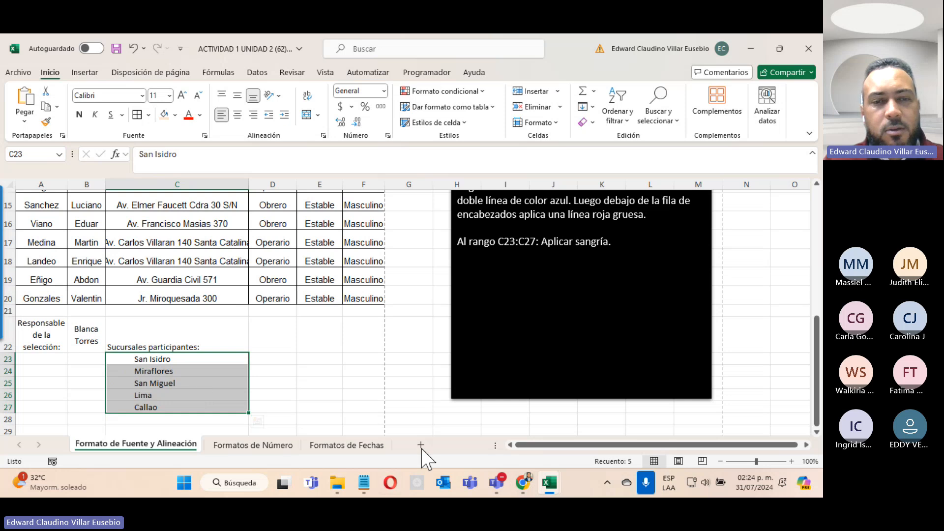
pyautogui.click(350, 326)
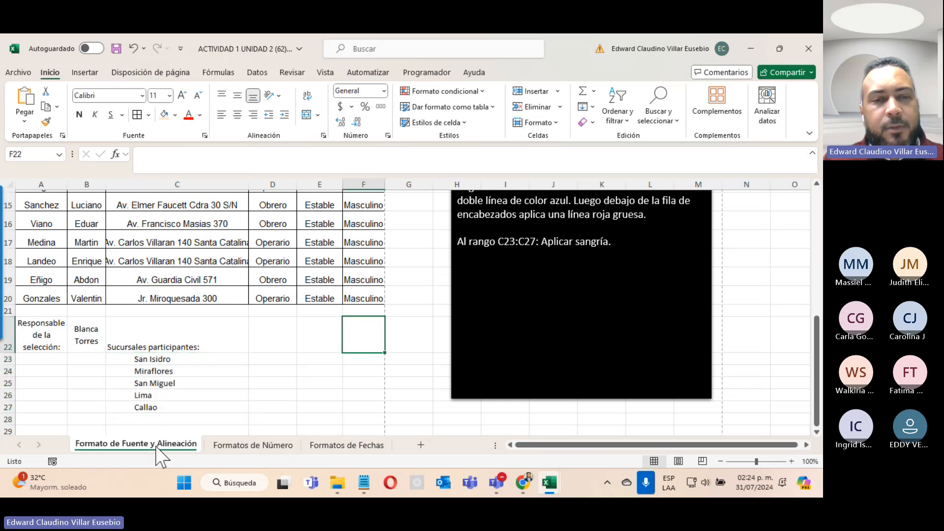
# Open the Formatos de Número sheet and review its column headings and the Formato general column
pyautogui.click(279, 444)
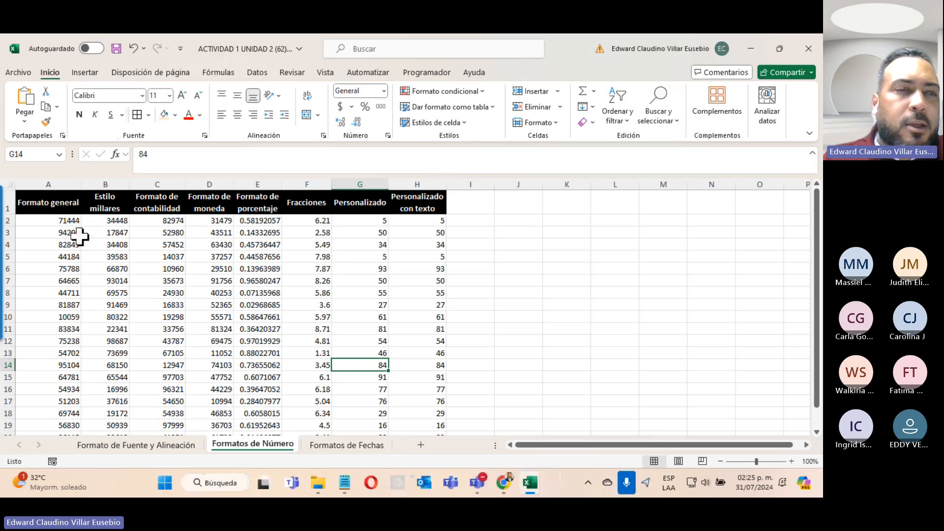
pyautogui.click(107, 208)
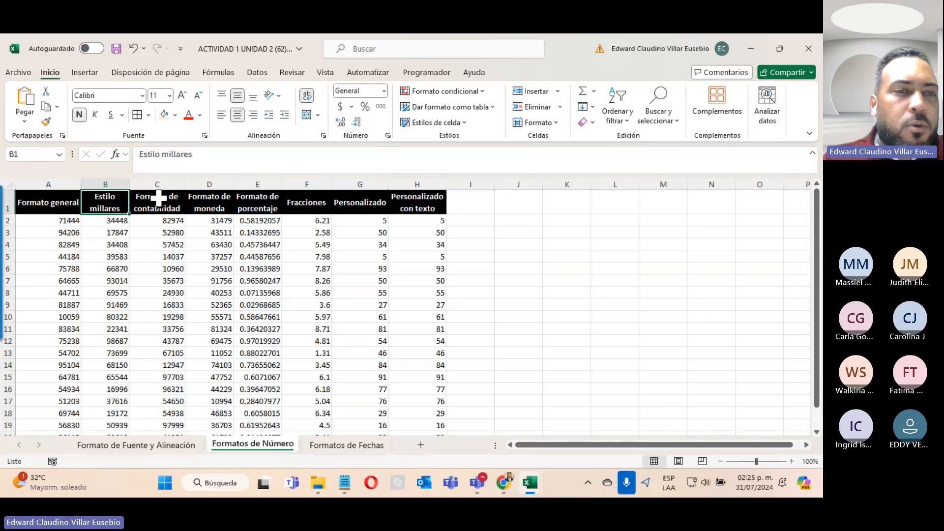
pyautogui.click(158, 197)
pyautogui.click(224, 201)
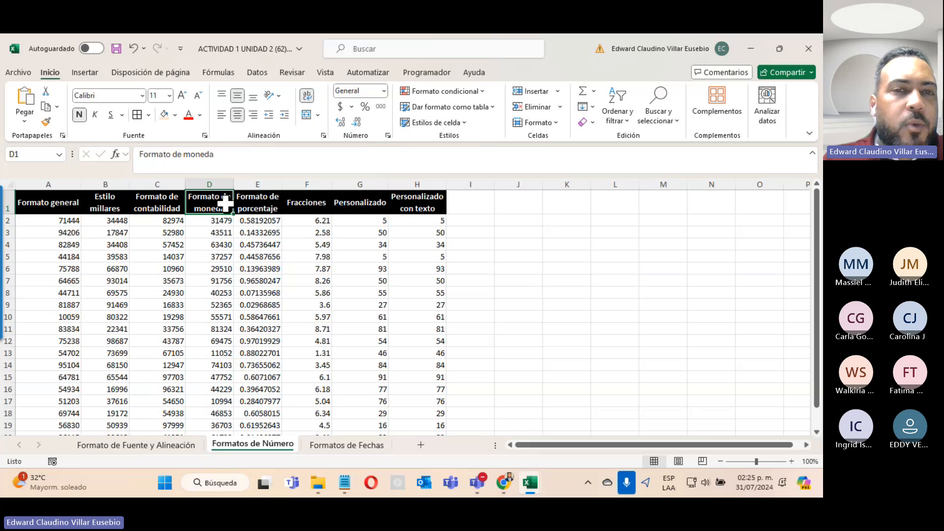
pyautogui.click(361, 202)
pyautogui.click(416, 201)
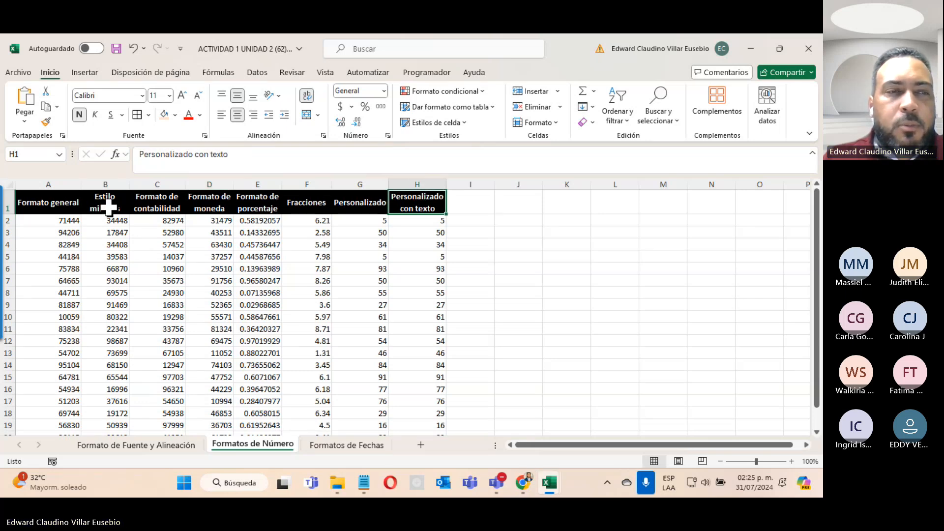
pyautogui.moveTo(42, 201); pyautogui.dragTo(49, 427)
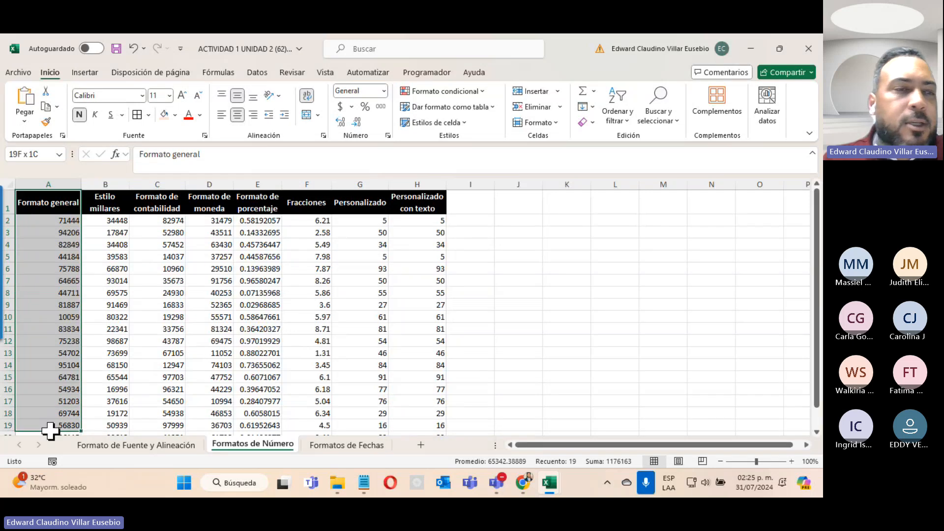
# Apply the thousands (comma) style to the Estilo millares values in B2:B20
pyautogui.moveTo(110, 217); pyautogui.dragTo(122, 413)
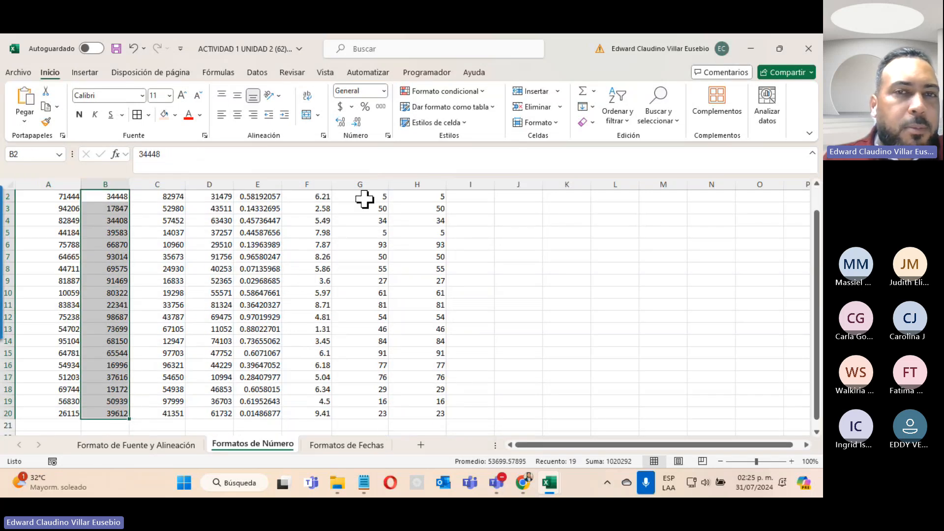
pyautogui.click(381, 107)
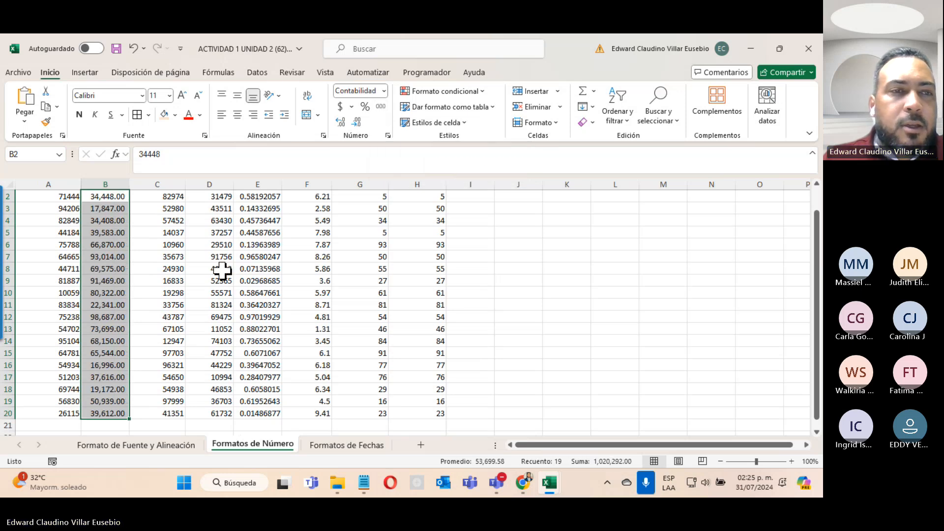
pyautogui.scroll(1, 221, 270)
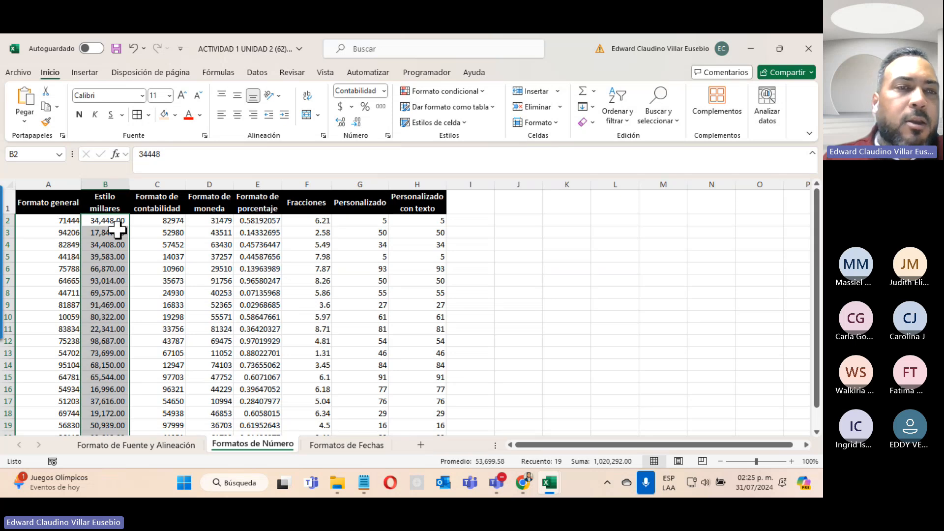
# Compare the formatted display of the Estilo millares cells with their stored values, inspecting B2 in edit mode without changing it
pyautogui.click(112, 257)
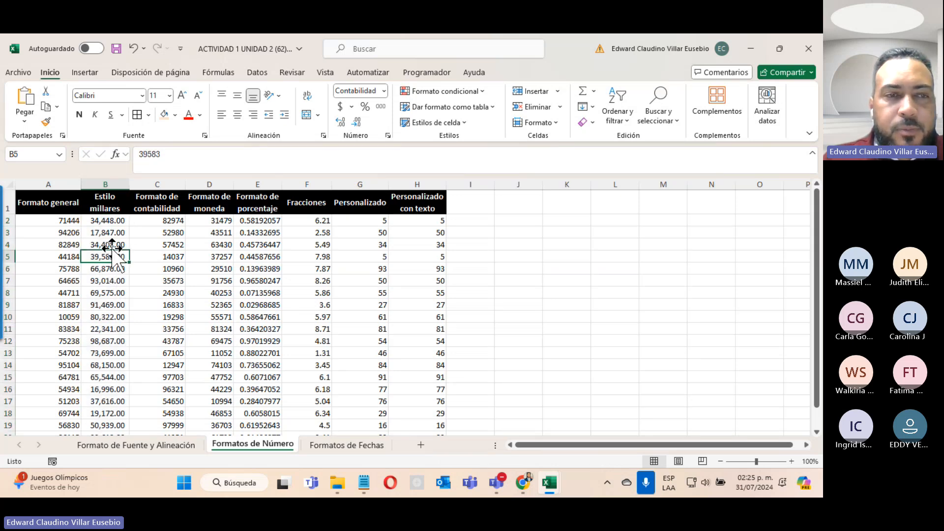
pyautogui.click(116, 223)
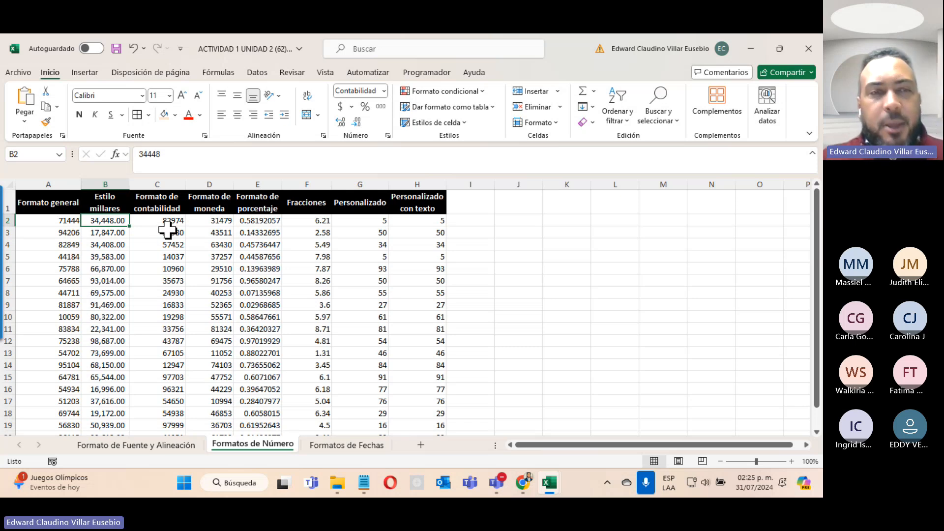
pyautogui.click(269, 162)
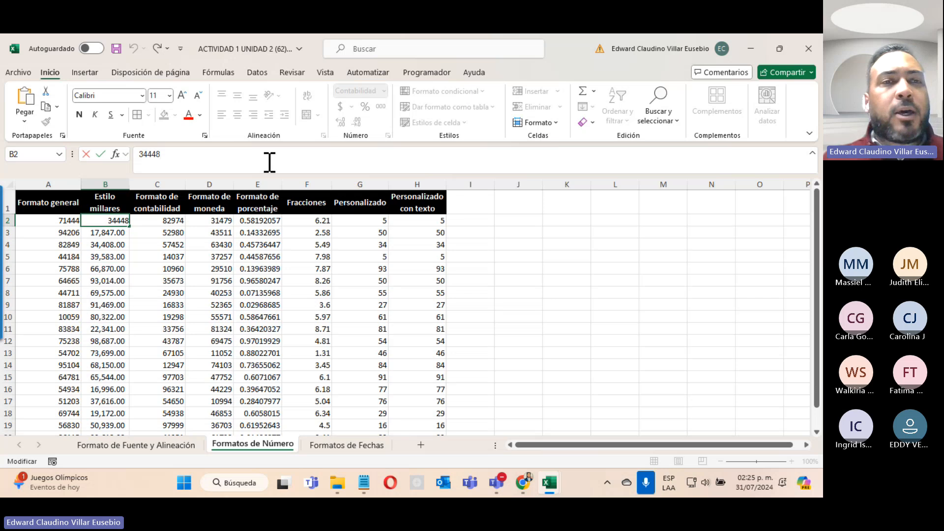
pyautogui.press('Escape')
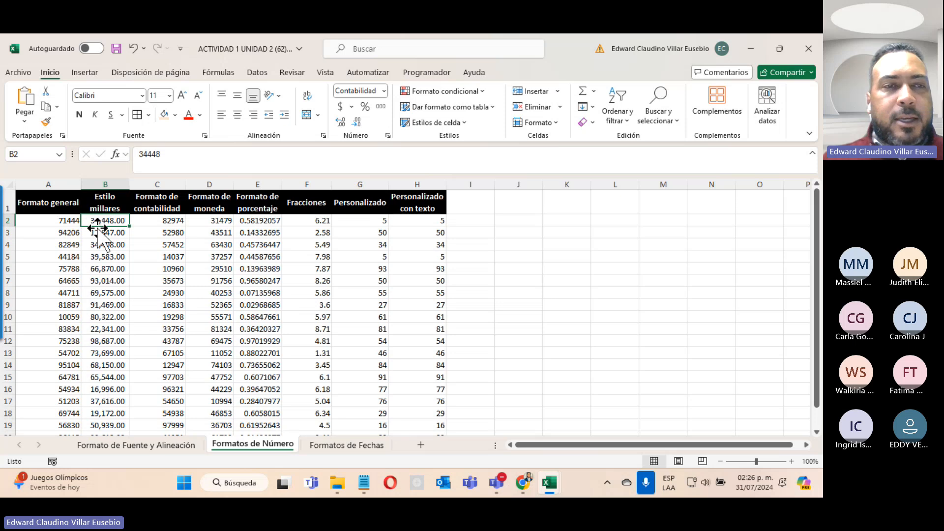
pyautogui.click(175, 156)
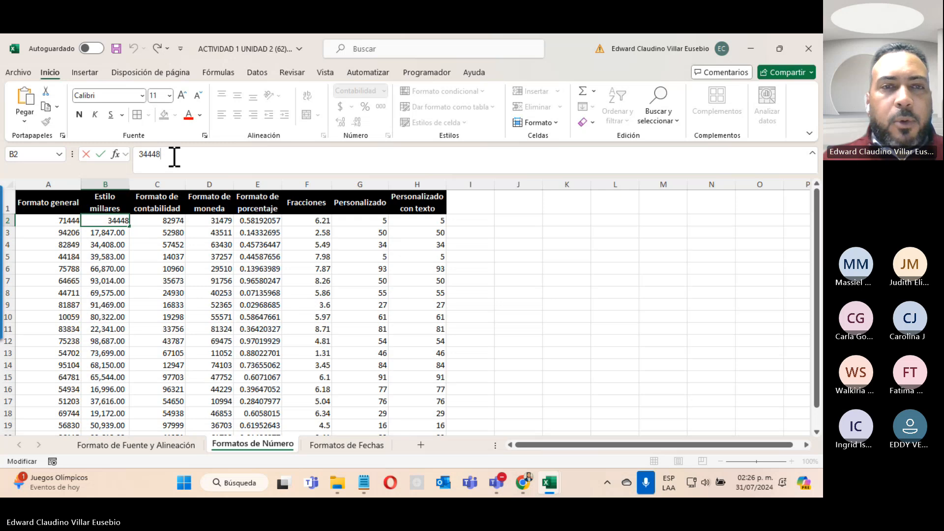
pyautogui.click(105, 229)
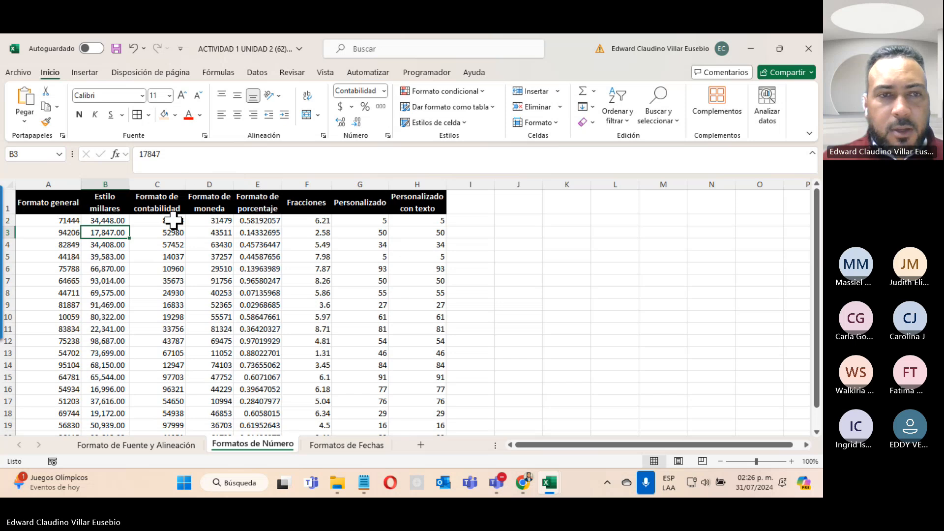
# Apply the Contabilidad number format to the Formato de contabilidad values in C2:C20
pyautogui.moveTo(170, 220); pyautogui.dragTo(173, 416)
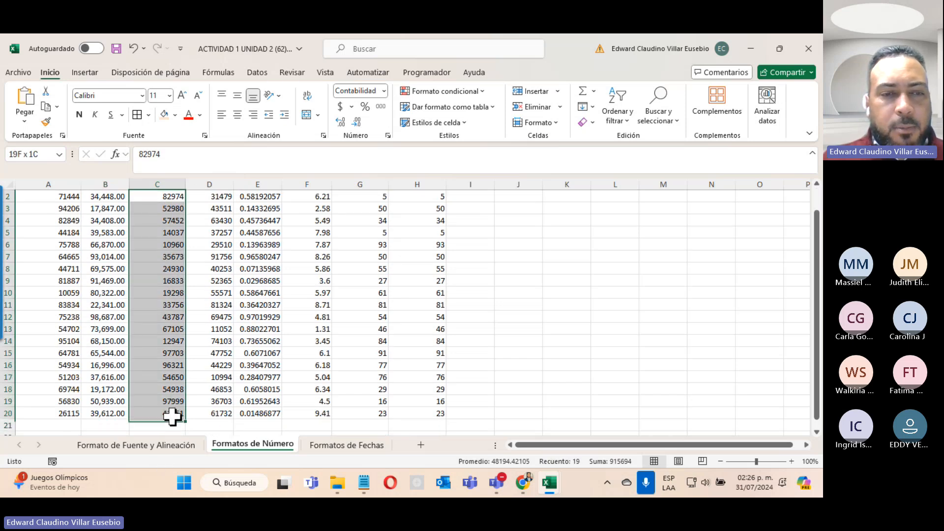
pyautogui.click(384, 92)
pyautogui.click(384, 202)
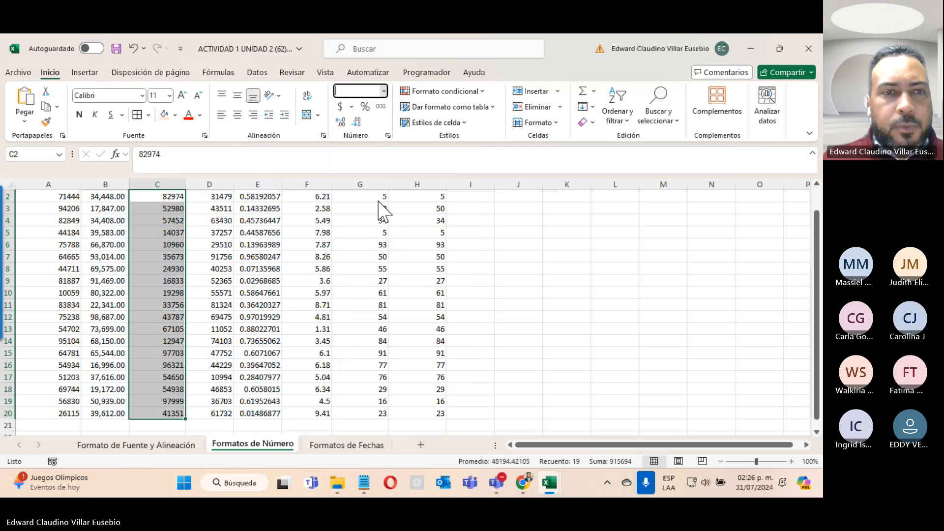
# Format the Formato de moneda values in D2:D20 as Moneda and switch their currency symbol to € Español (España)
pyautogui.scroll(1, 236, 298)
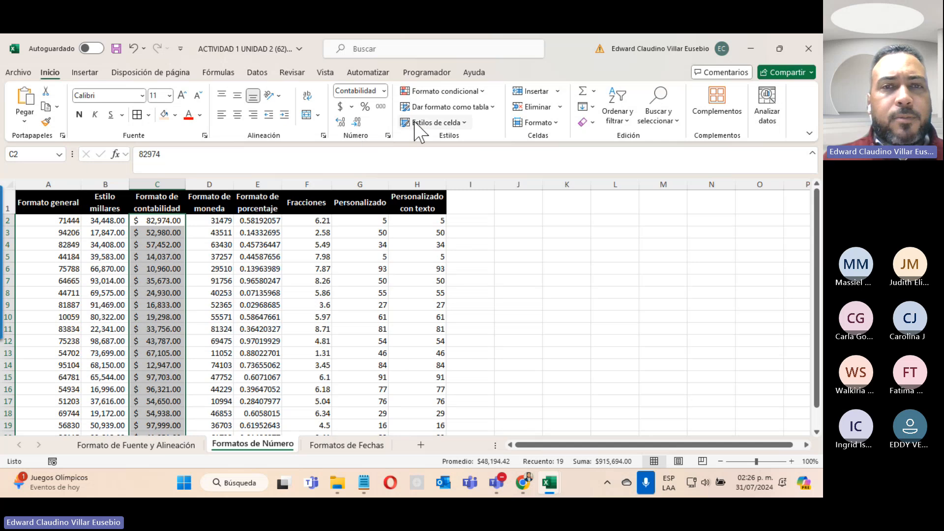
pyautogui.moveTo(216, 221); pyautogui.dragTo(204, 409)
pyautogui.scroll(1, 211, 354)
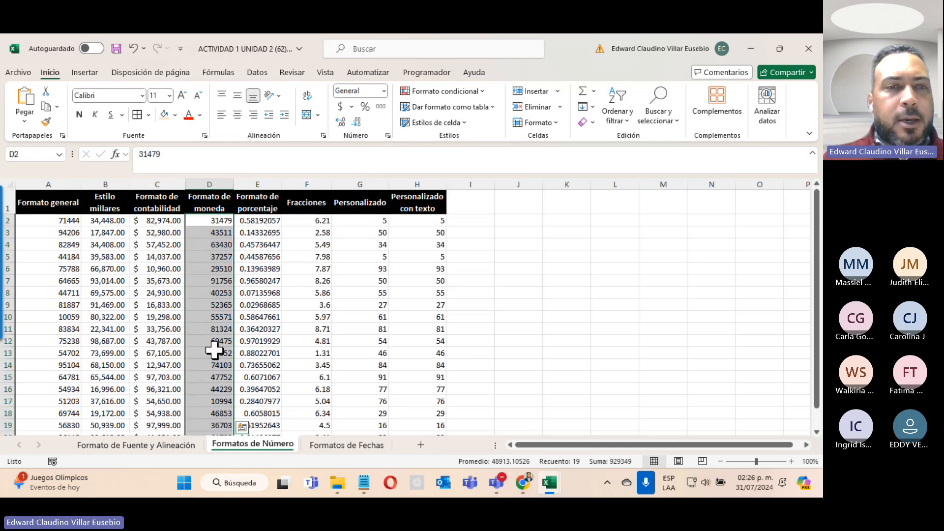
pyautogui.click(383, 92)
pyautogui.click(381, 172)
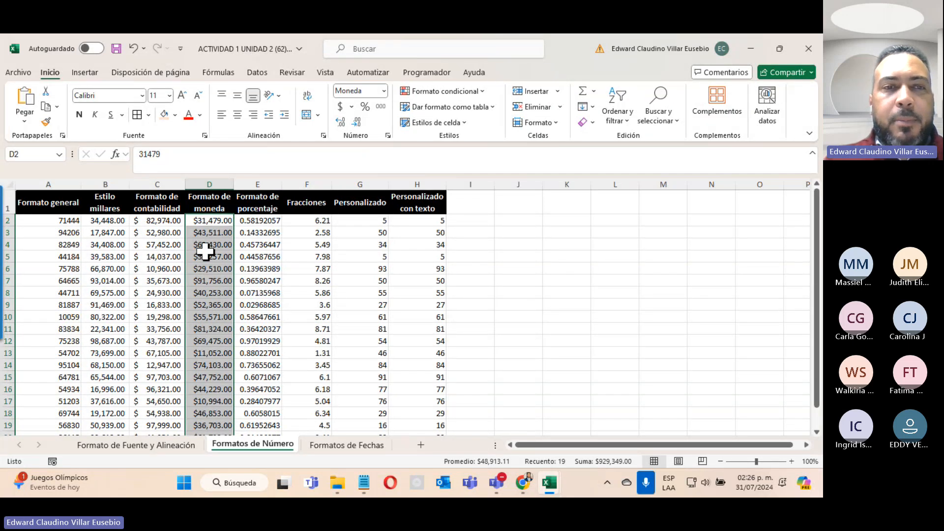
pyautogui.click(351, 108)
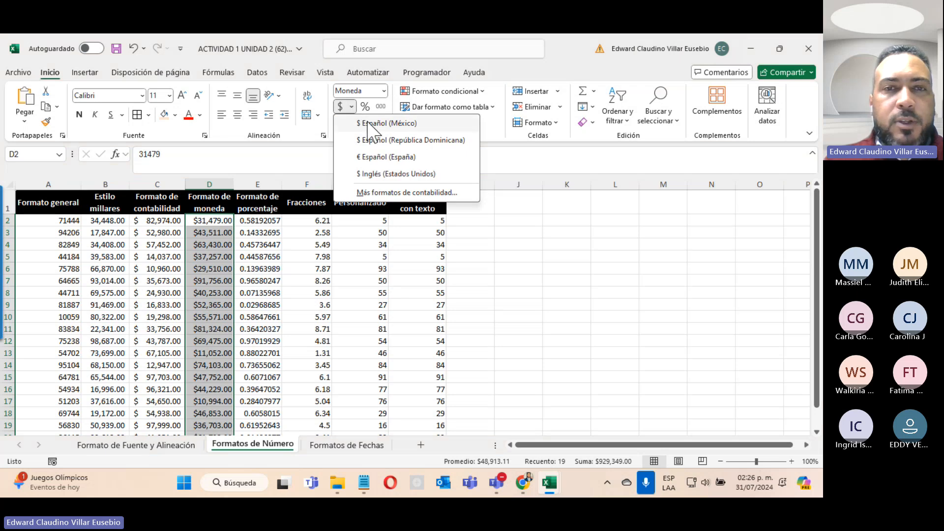
pyautogui.click(370, 158)
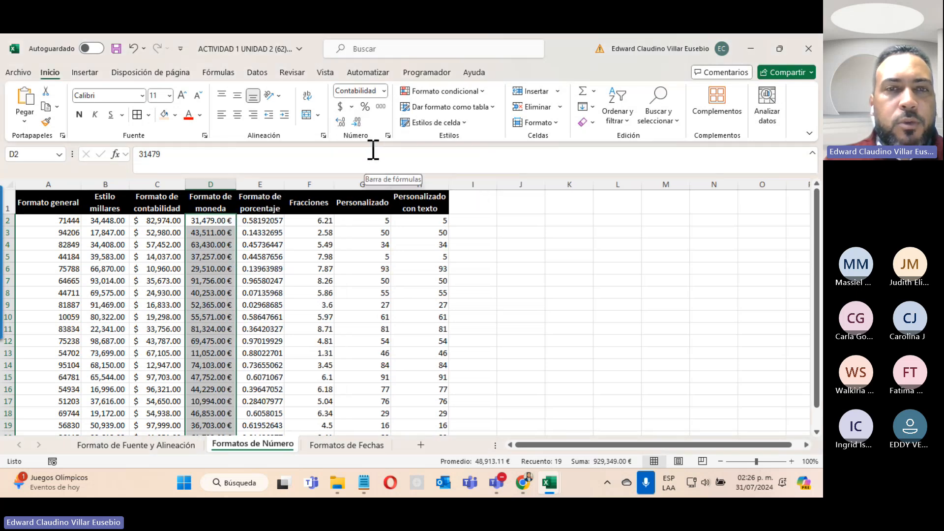
pyautogui.click(352, 107)
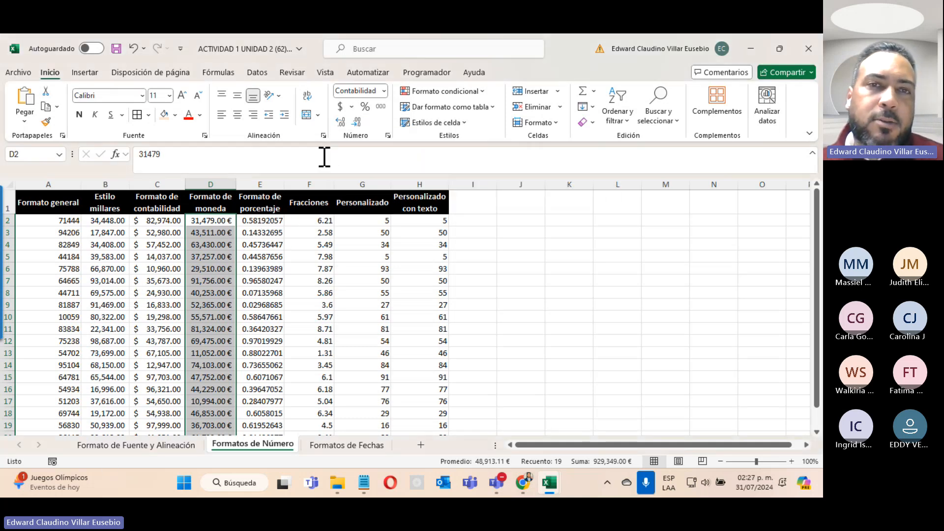
# Try the Texto number format on the Formato de moneda values in D2:D20 and undo it
pyautogui.click(383, 91)
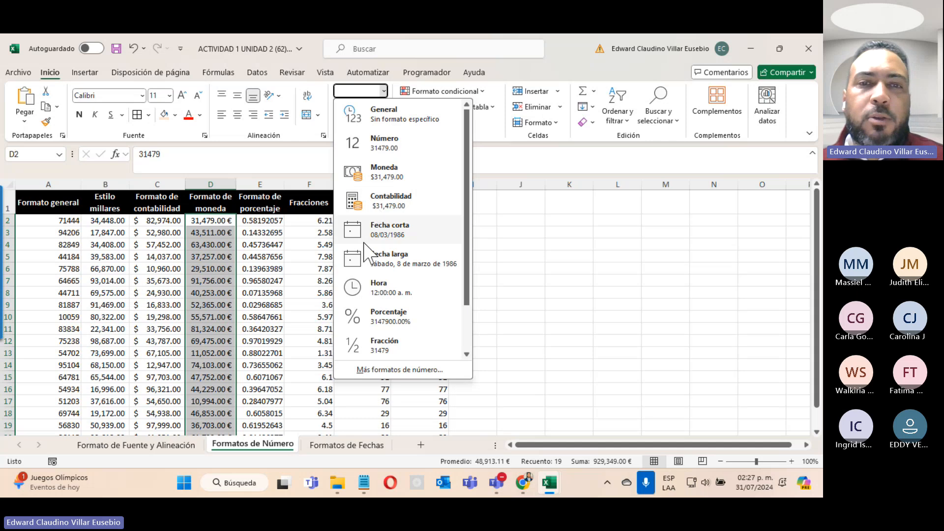
pyautogui.scroll(-1, 469, 231)
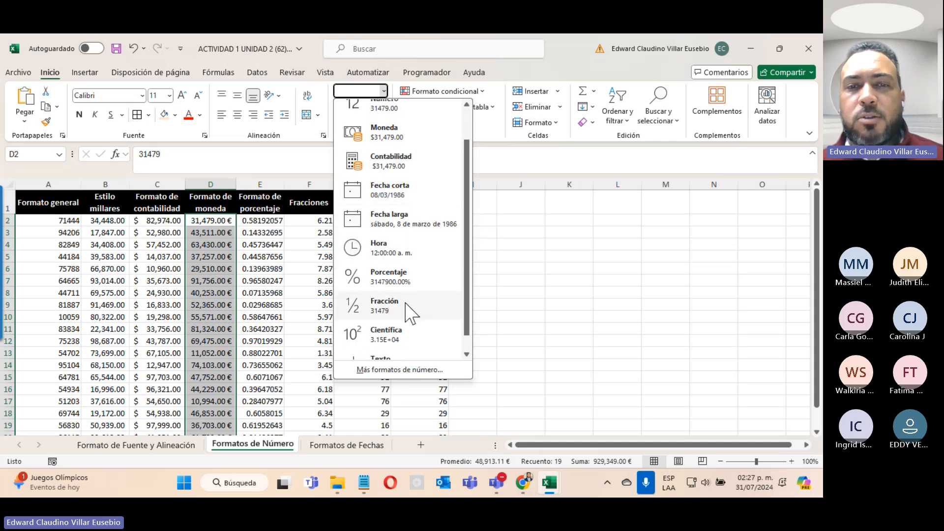
pyautogui.click(440, 358)
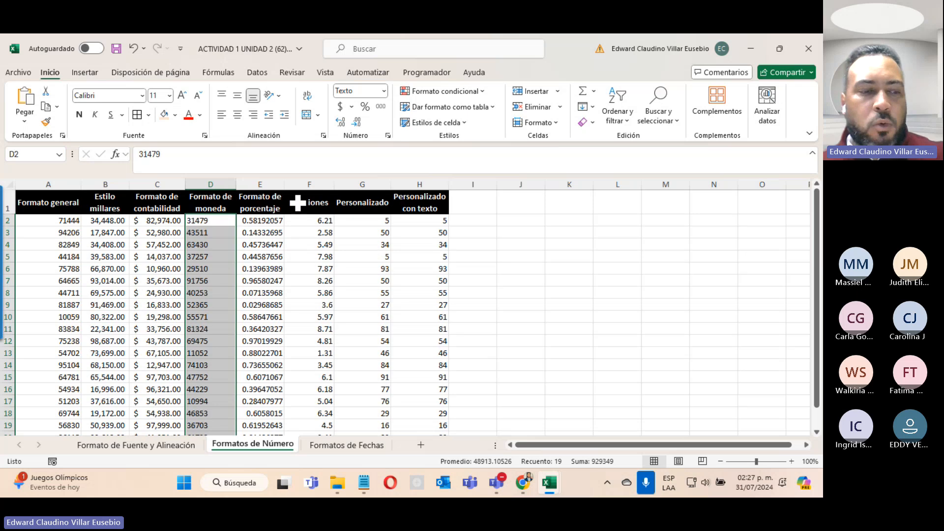
pyautogui.hotkey('ctrl', 'z')
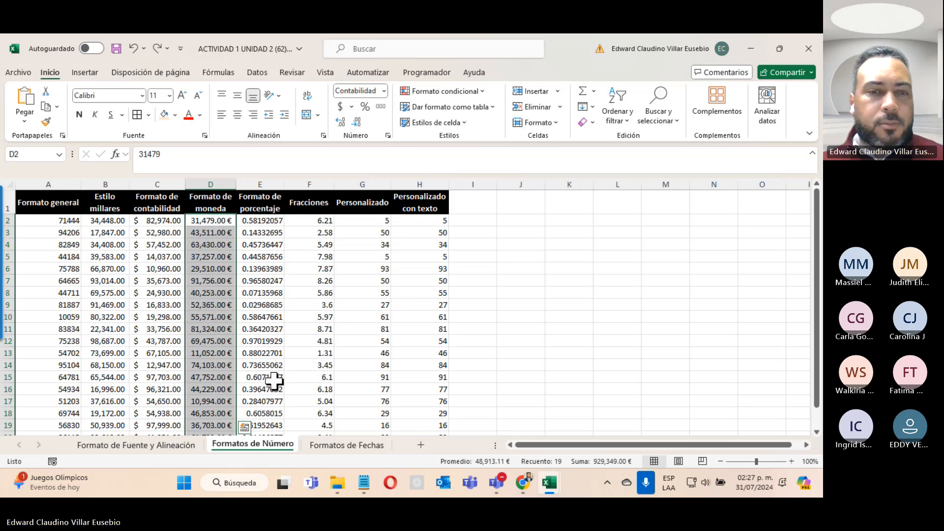
# Open the Formatos de Fechas sheet and review its Fecha larga and Solo día columns
pyautogui.click(353, 446)
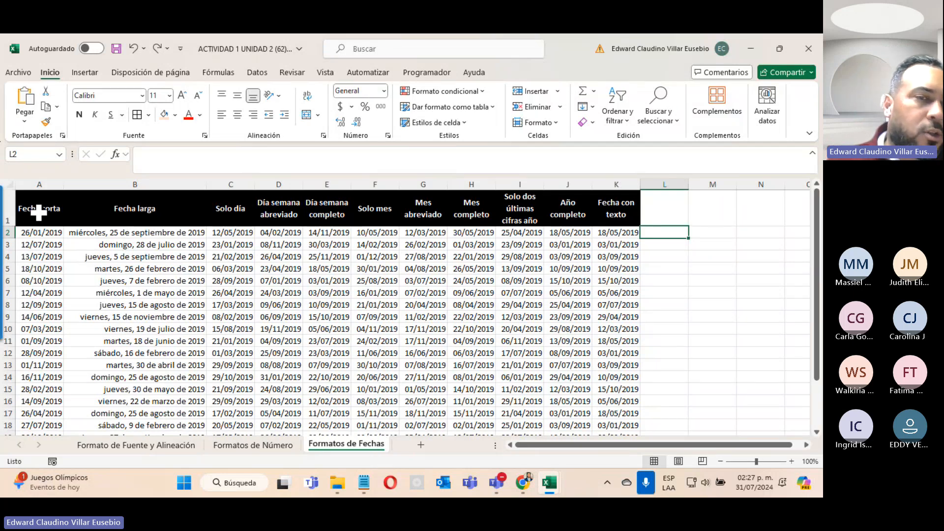
pyautogui.moveTo(135, 210); pyautogui.dragTo(139, 306)
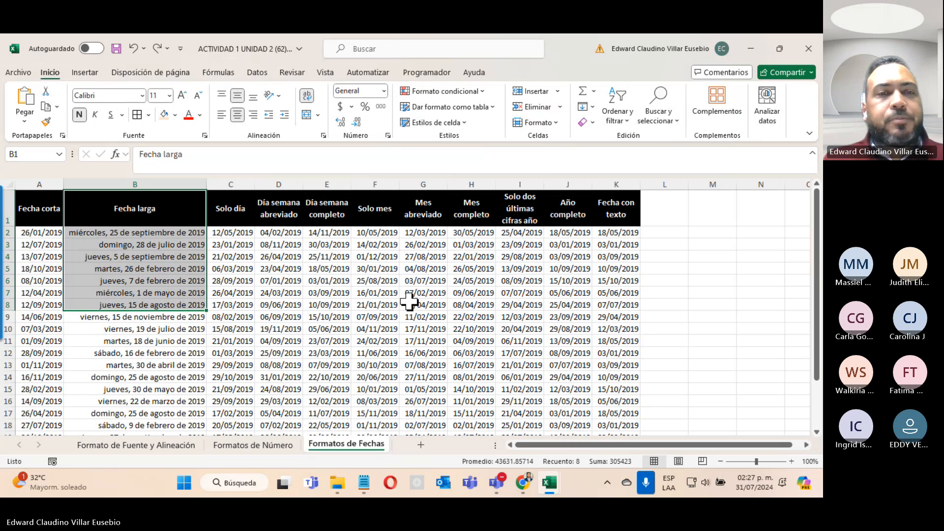
pyautogui.click(221, 232)
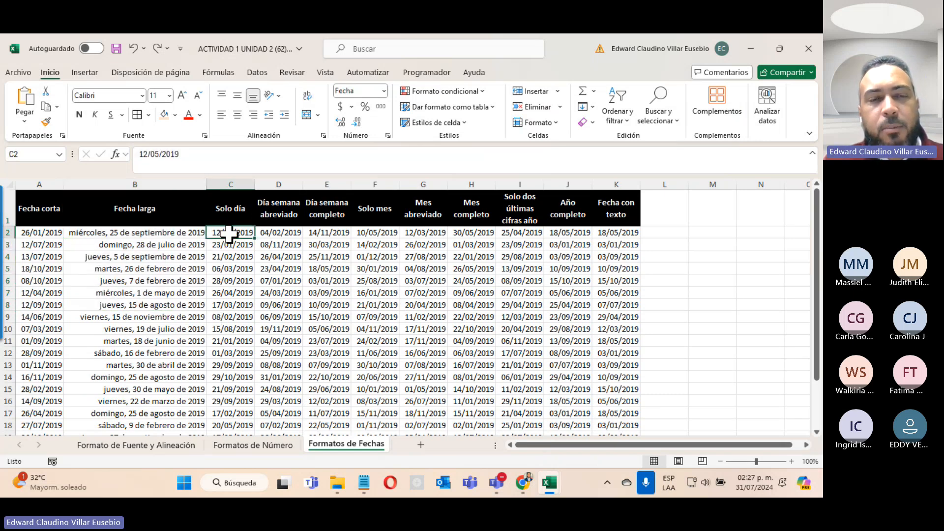
# Apply the custom number format dd to the Solo día dates in C2:C20
pyautogui.moveTo(229, 233); pyautogui.dragTo(246, 417)
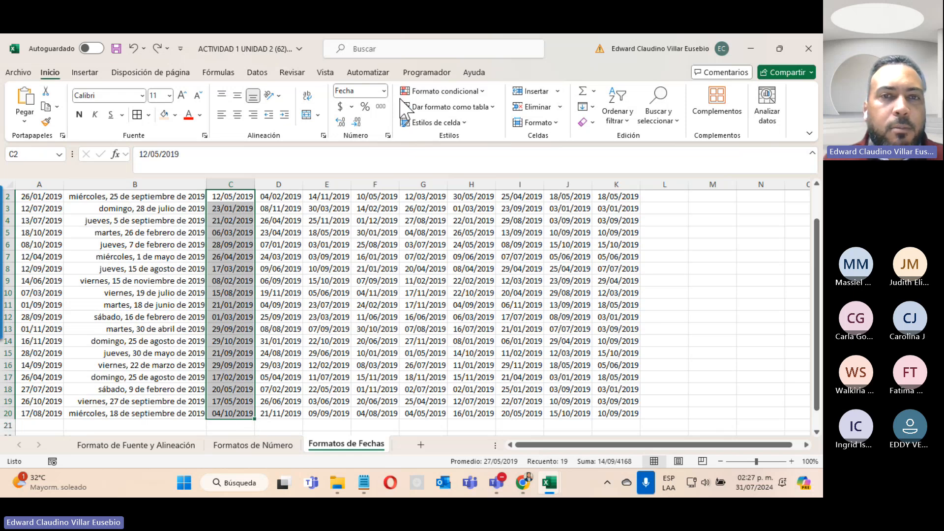
pyautogui.click(384, 91)
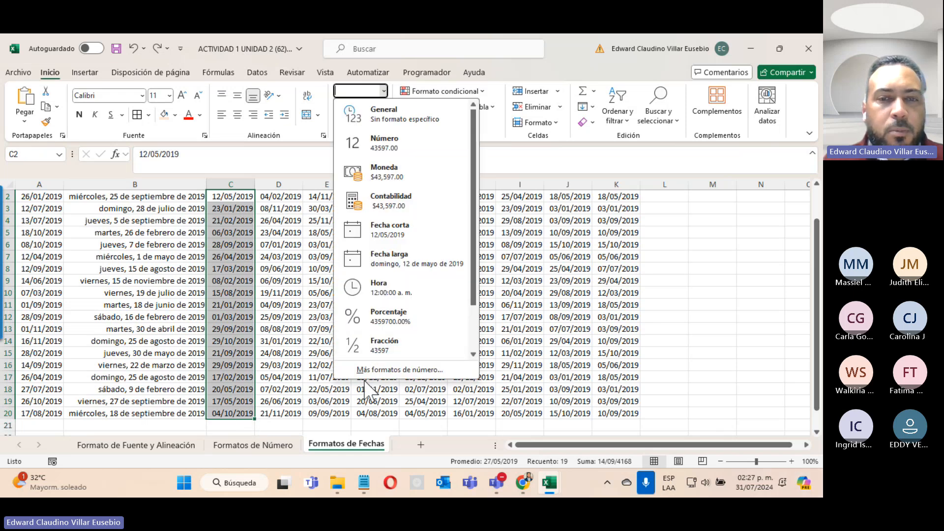
pyautogui.click(422, 372)
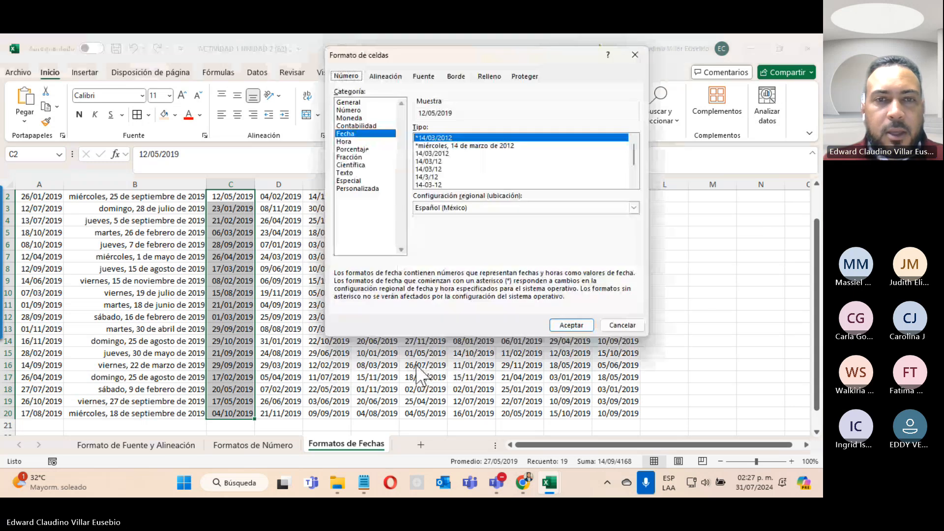
pyautogui.click(357, 188)
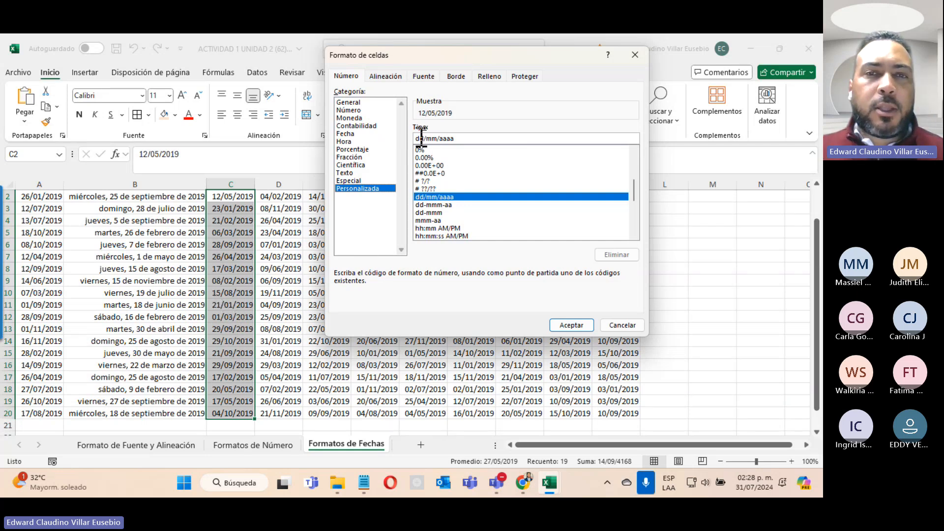
pyautogui.moveTo(424, 139); pyautogui.dragTo(482, 140)
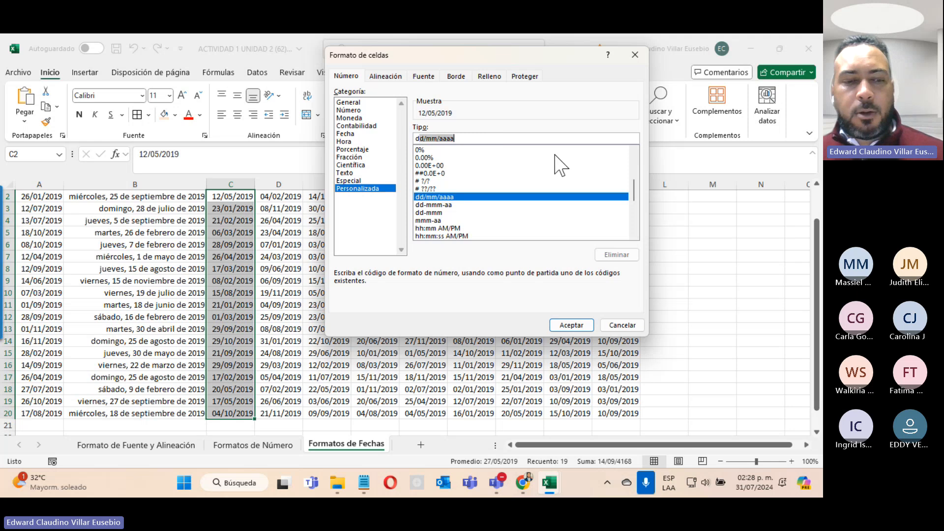
pyautogui.write('dD')
pyautogui.press('BackSpace')
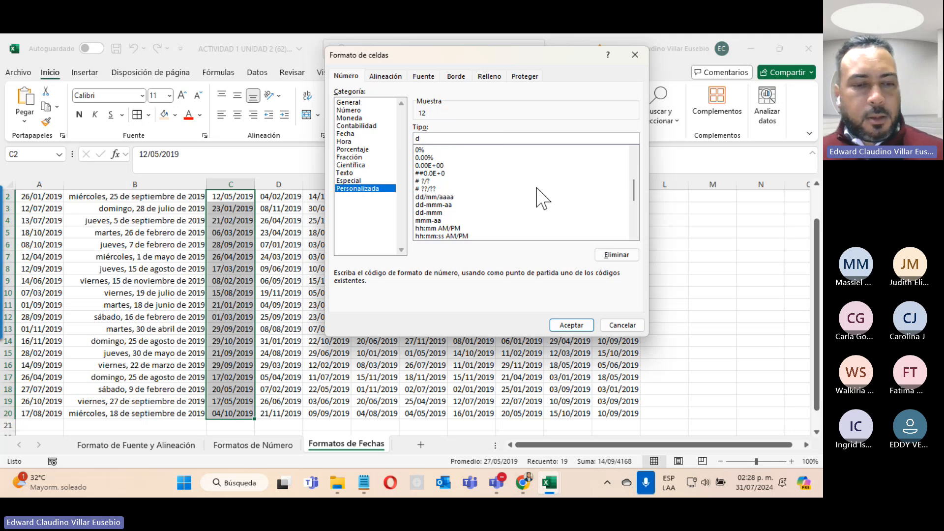
pyautogui.write('d')
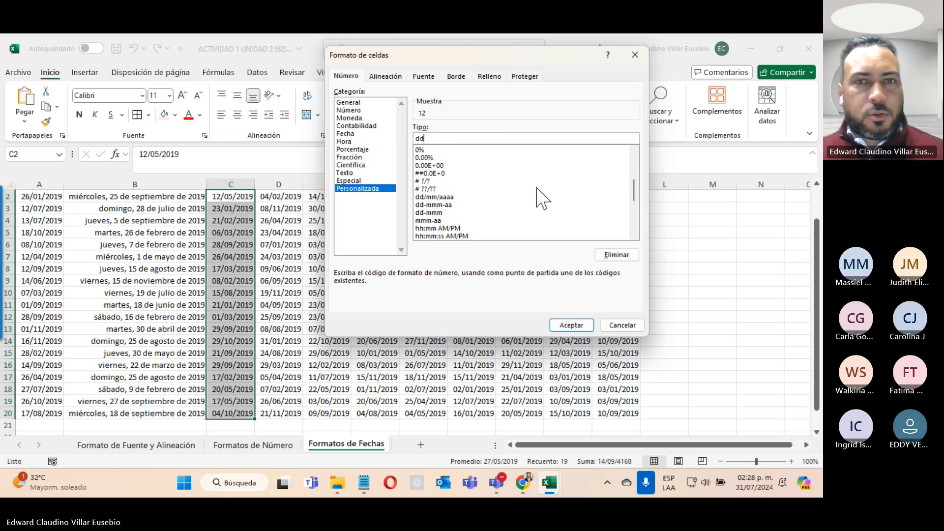
pyautogui.click(572, 326)
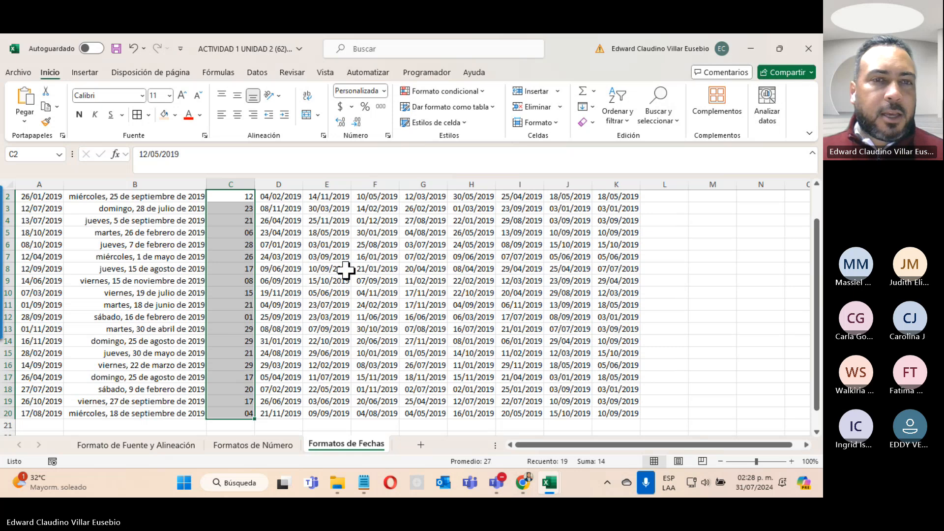
# Apply the custom number format ddd to the Día semana abreviado dates in D2:D20
pyautogui.scroll(1, 263, 283)
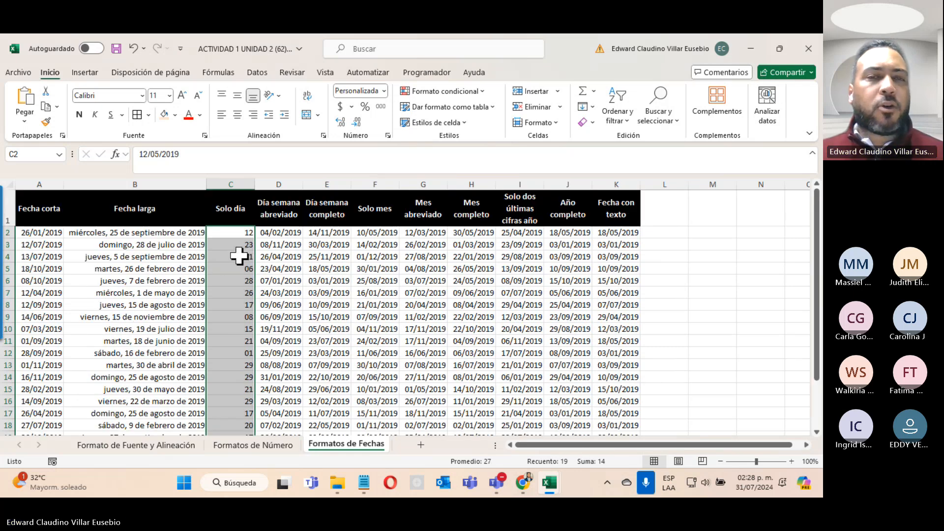
pyautogui.moveTo(270, 232); pyautogui.dragTo(264, 305)
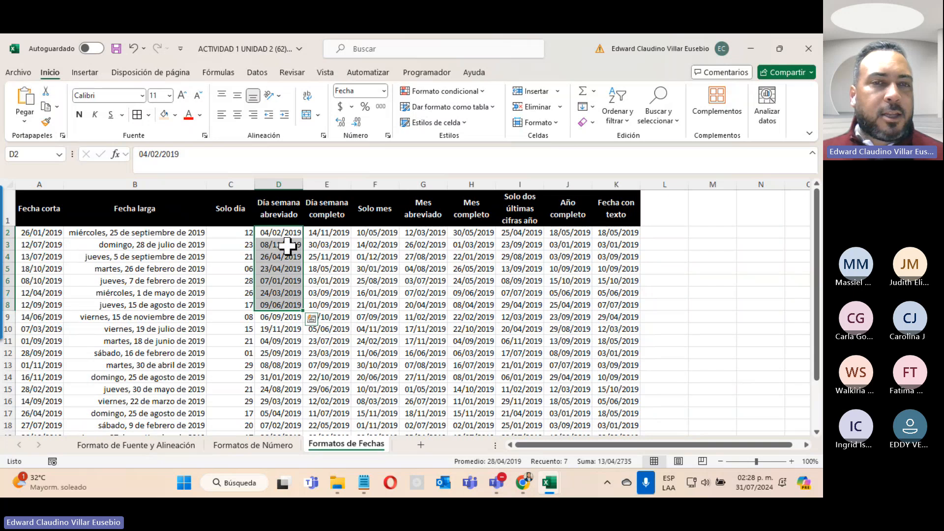
pyautogui.moveTo(281, 232); pyautogui.dragTo(300, 398)
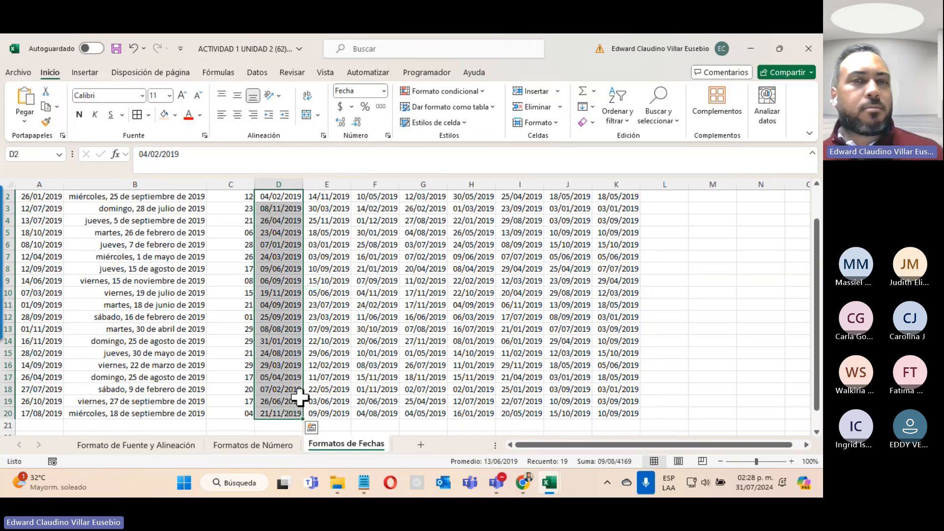
pyautogui.click(384, 90)
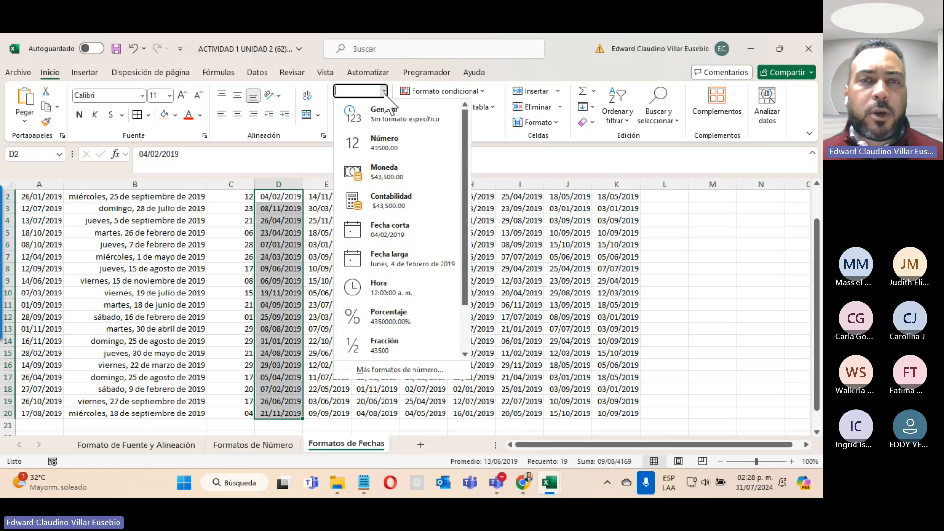
pyautogui.click(377, 373)
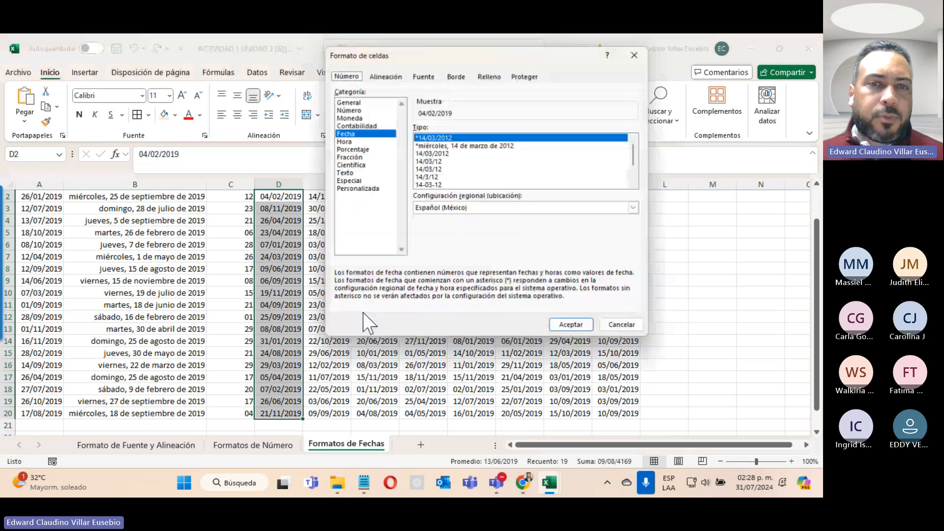
pyautogui.click(364, 189)
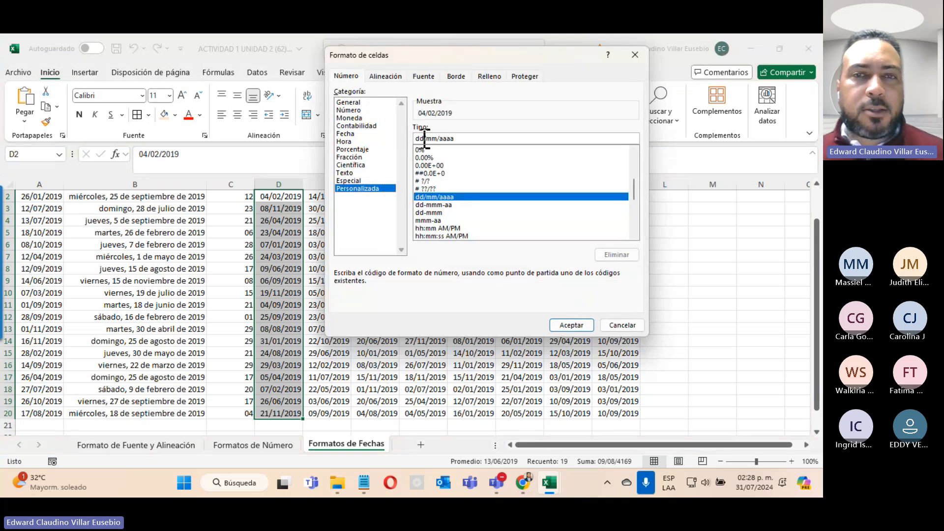
pyautogui.moveTo(424, 138); pyautogui.dragTo(534, 137)
pyautogui.write('ddd')
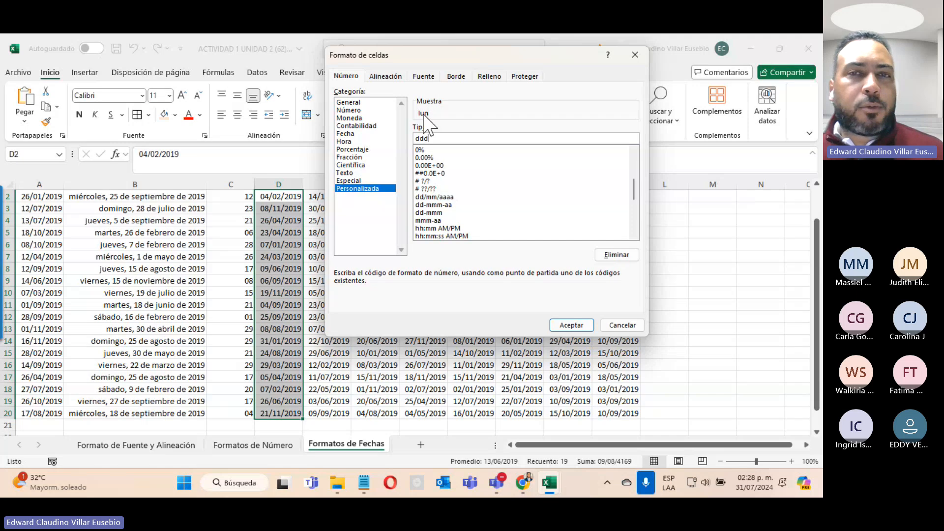
pyautogui.click(571, 326)
# Apply the custom number format dddd to the Día semana completo dates in E2:E20
pyautogui.scroll(1, 274, 392)
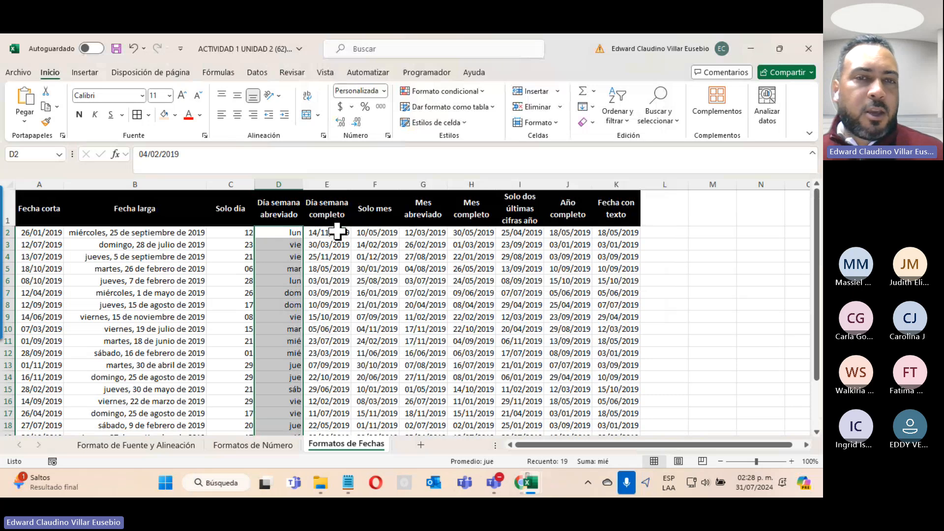
pyautogui.moveTo(336, 234); pyautogui.dragTo(337, 415)
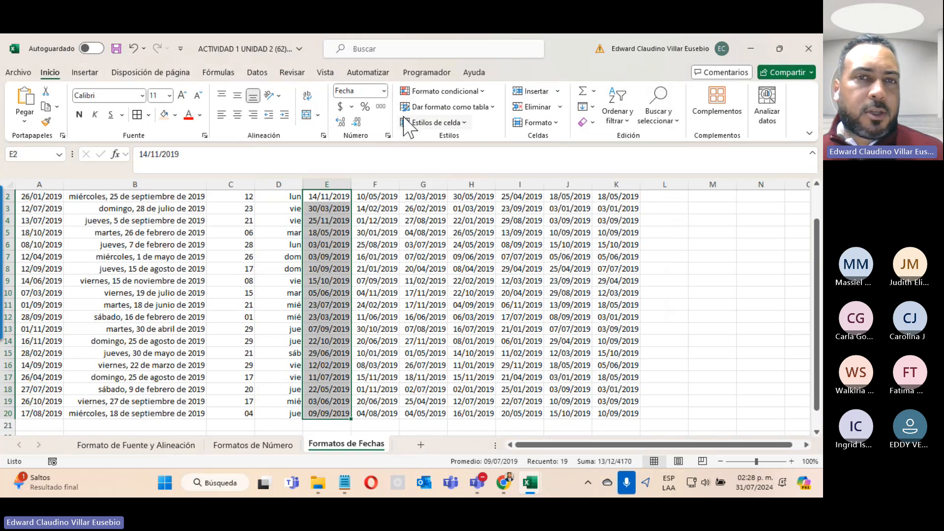
pyautogui.click(384, 91)
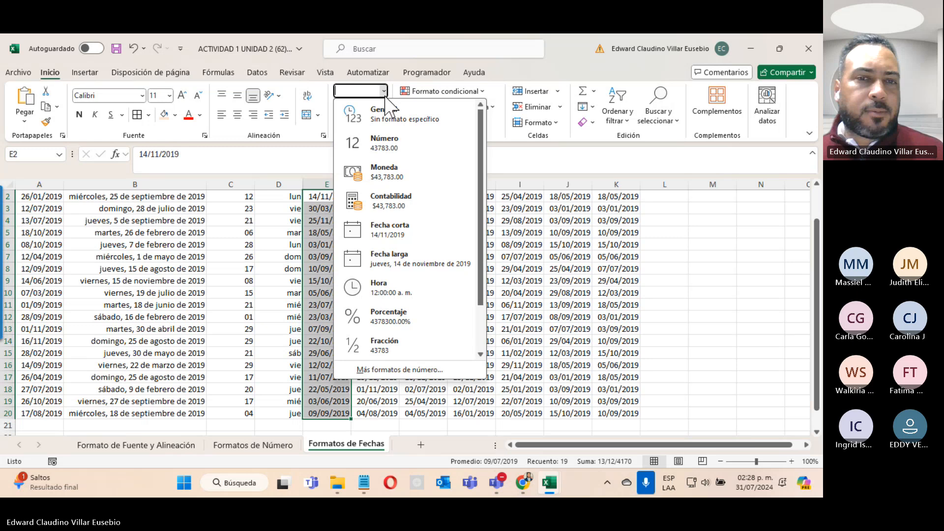
pyautogui.click(421, 371)
pyautogui.click(366, 188)
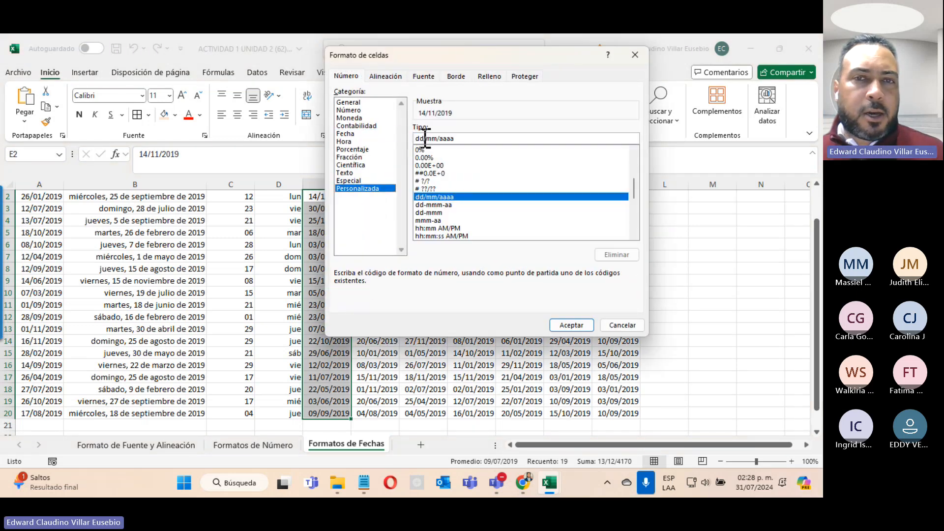
pyautogui.moveTo(425, 139); pyautogui.dragTo(480, 140)
pyautogui.write('dddd')
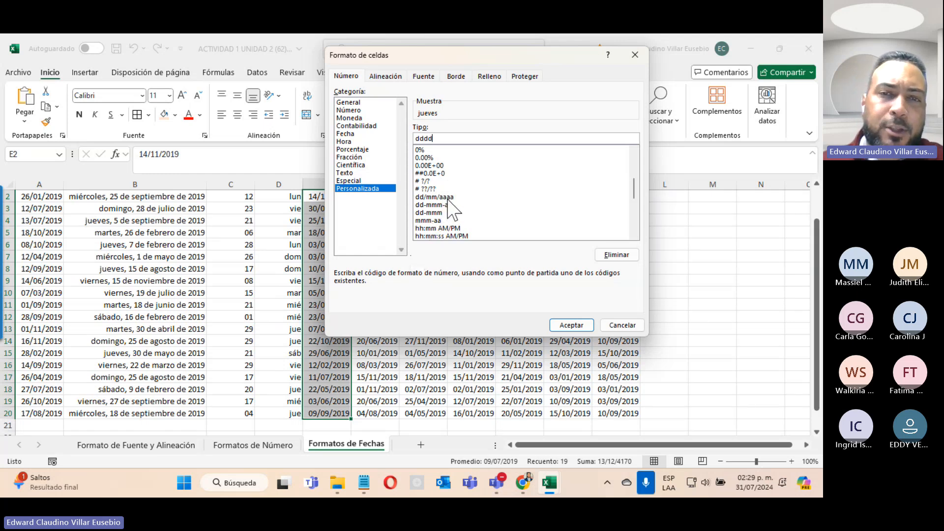
pyautogui.click(566, 324)
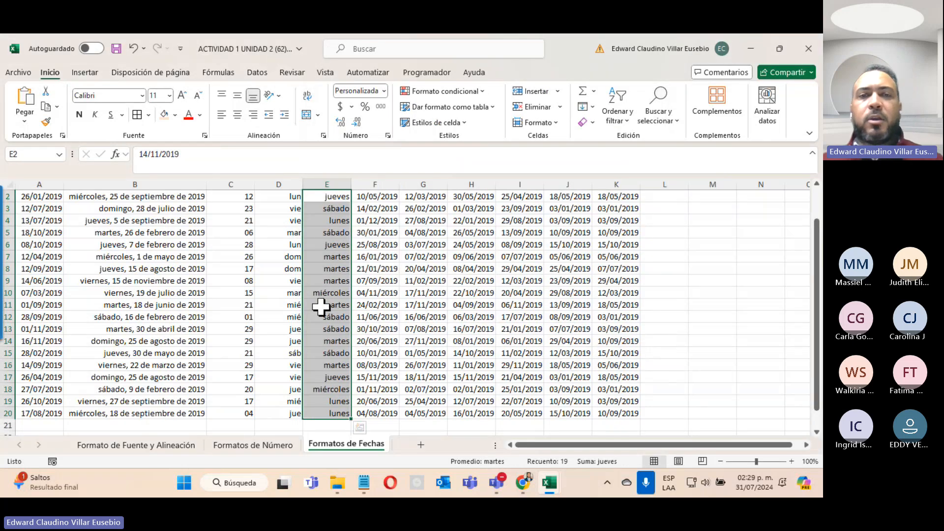
pyautogui.scroll(1, 355, 364)
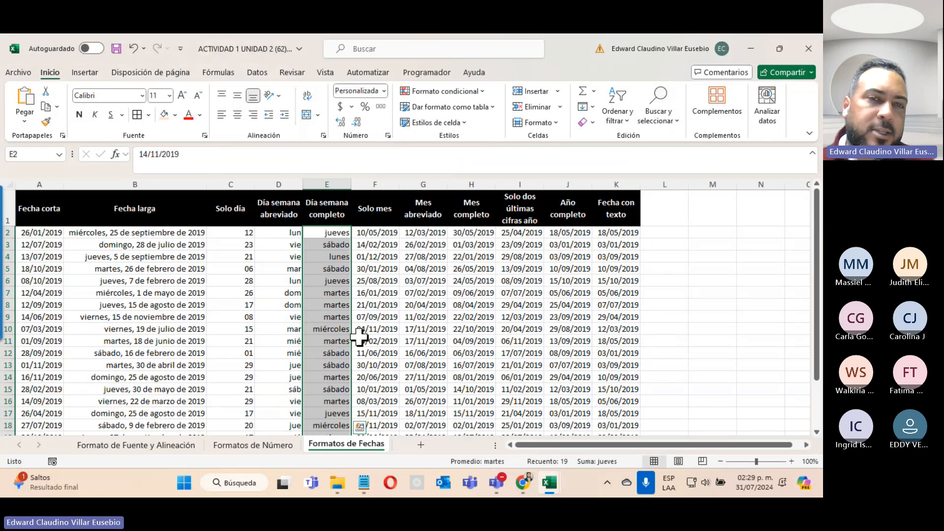
# Review the remaining date columns on Formatos de Fechas, from Solo mes through Fecha con texto
pyautogui.click(325, 244)
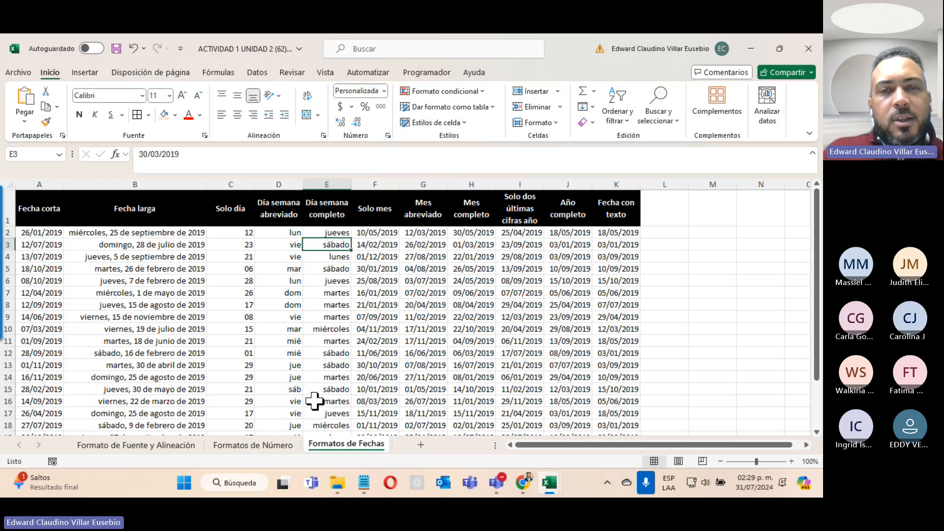
pyautogui.moveTo(375, 236); pyautogui.dragTo(476, 380)
pyautogui.moveTo(514, 244); pyautogui.dragTo(609, 376)
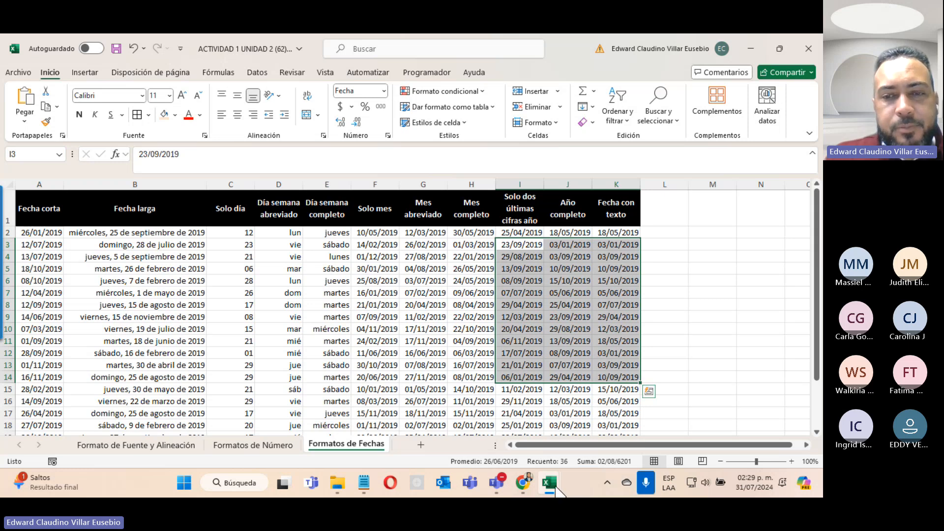
# Switch to the course site in Chrome and close the two tabs preceding the Instrucción de la Unidad III page, including the formats video tab
pyautogui.moveTo(502, 486)
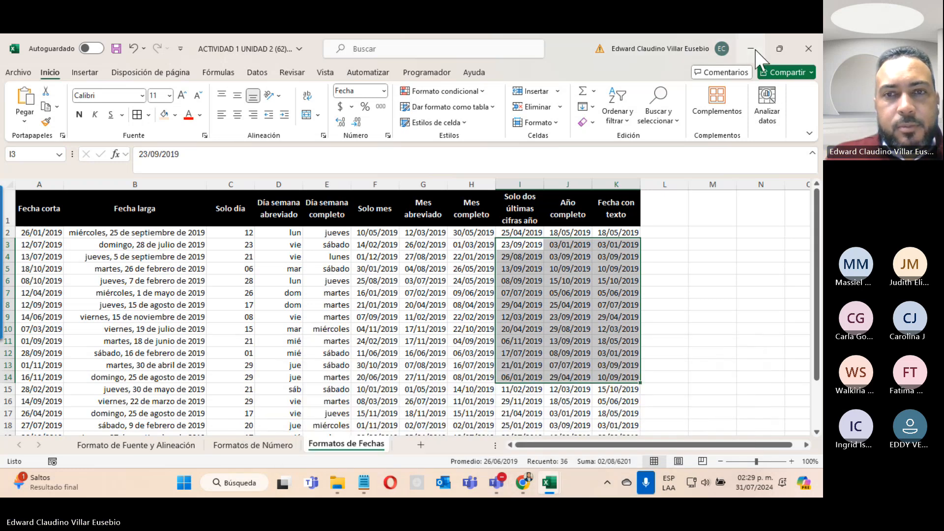
pyautogui.click(751, 48)
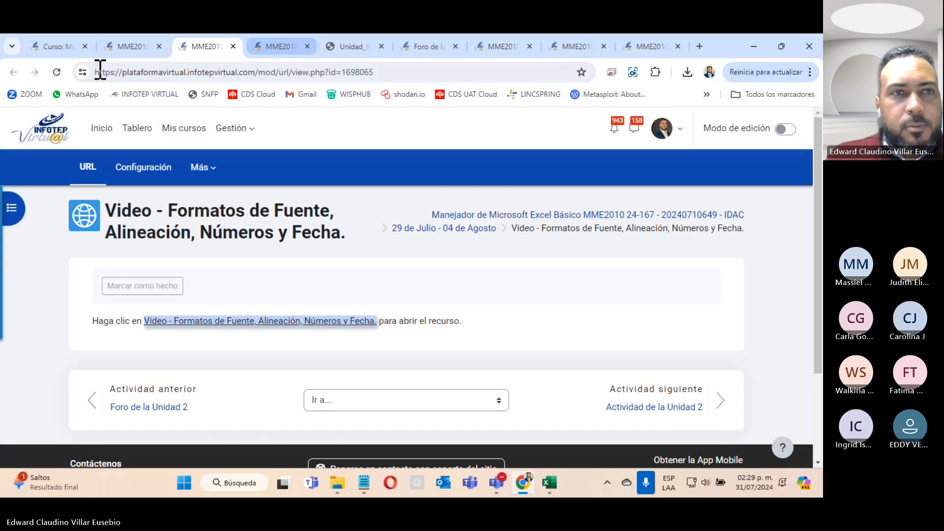
pyautogui.click(150, 48)
pyautogui.click(159, 46)
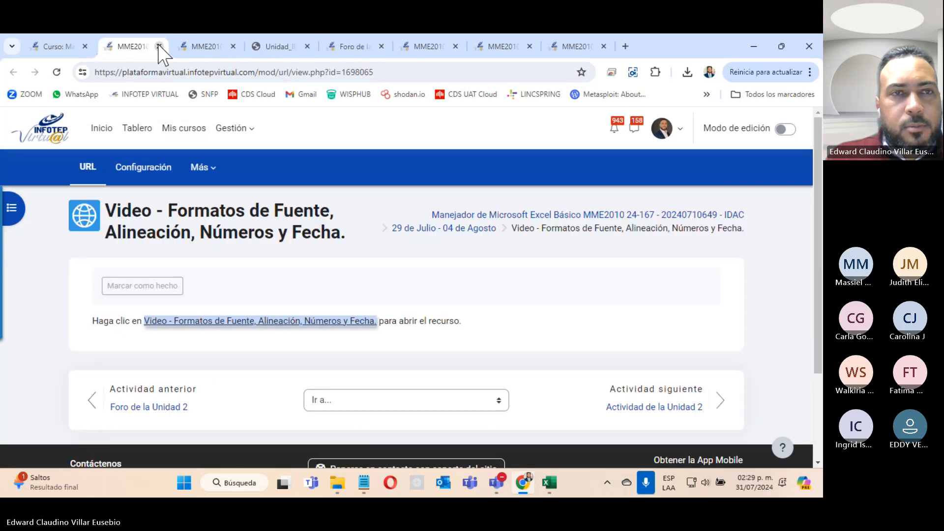
pyautogui.click(158, 46)
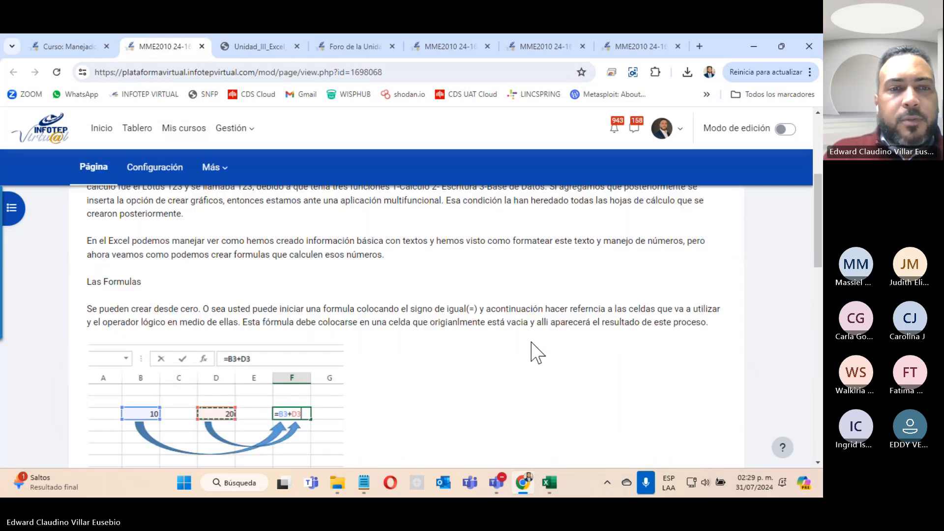
# Read through the Instrucción de la Unidad III page, including its introduction and illustrated formula example
pyautogui.scroll(-5, 534, 352)
pyautogui.scroll(5, 523, 339)
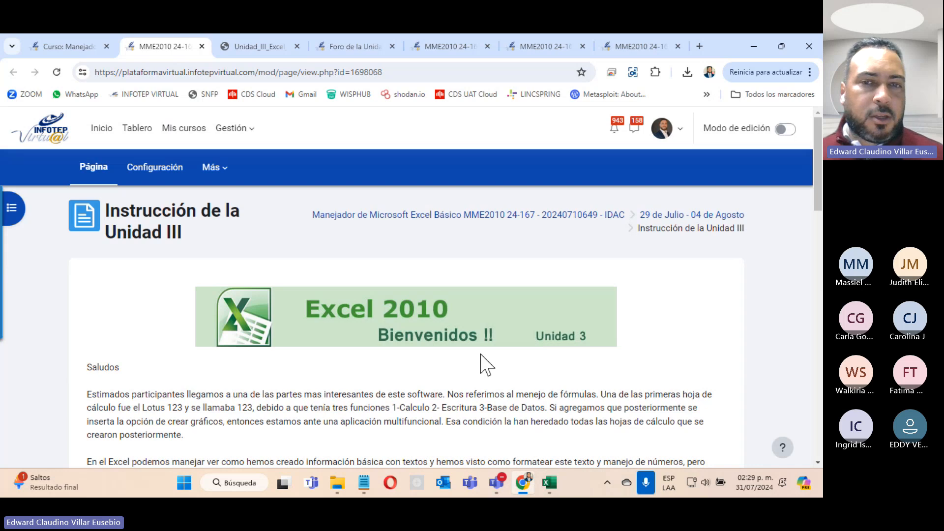
pyautogui.scroll(-10, 487, 355)
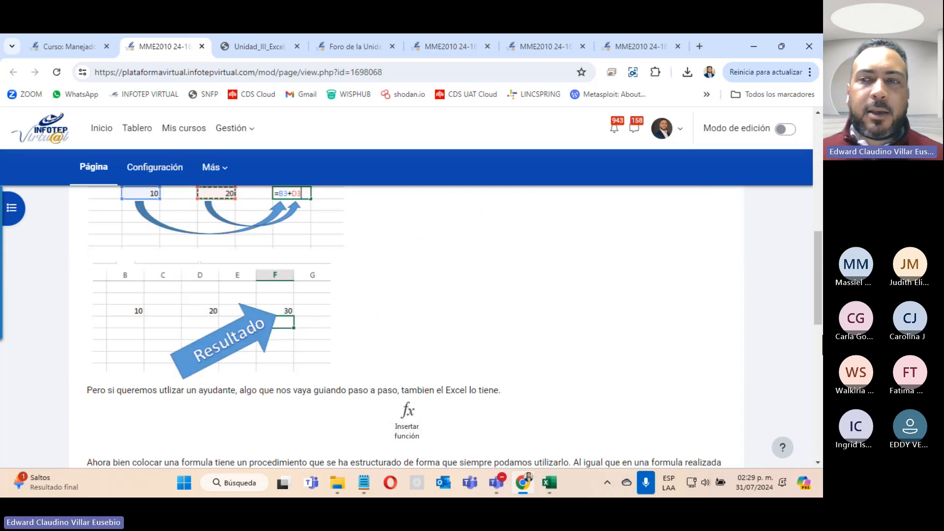
pyautogui.moveTo(820, 318)
pyautogui.mouseDown()
pyautogui.moveTo(820, 295)
pyautogui.moveTo(816, 306)
pyautogui.mouseUp()
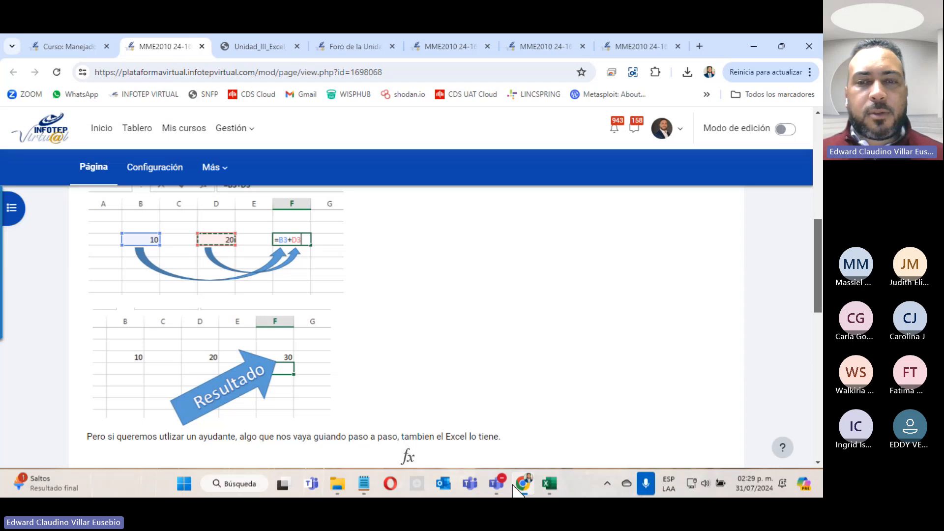
# Switch to the Teams meeting, turn off the camera and mute the microphone
pyautogui.click(447, 419)
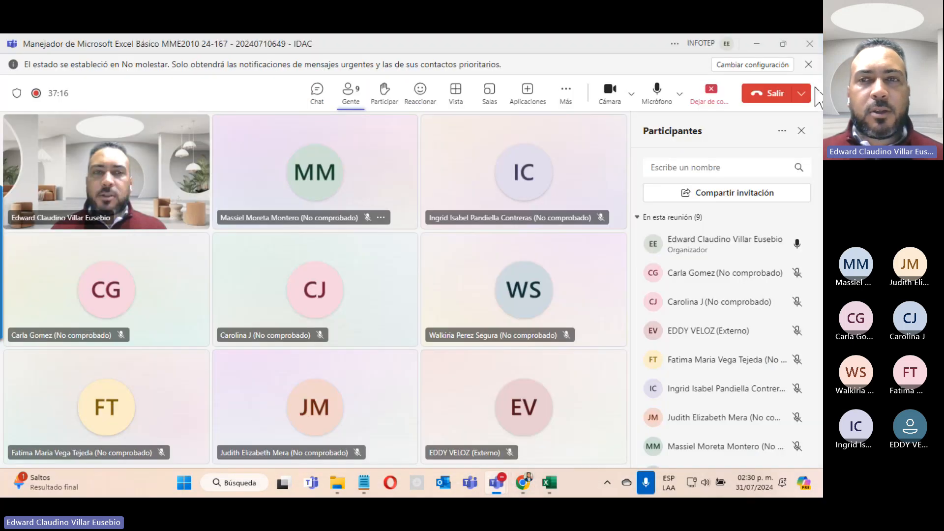
pyautogui.click(614, 91)
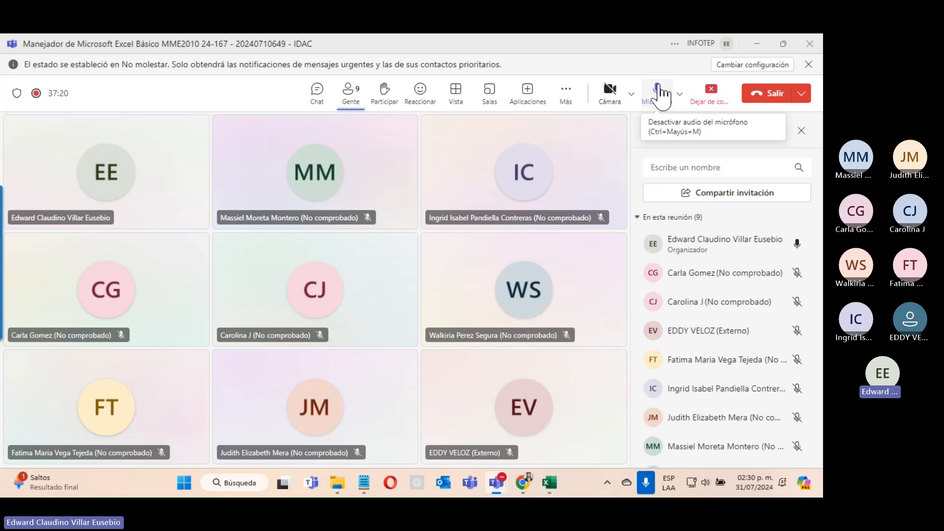
pyautogui.click(659, 93)
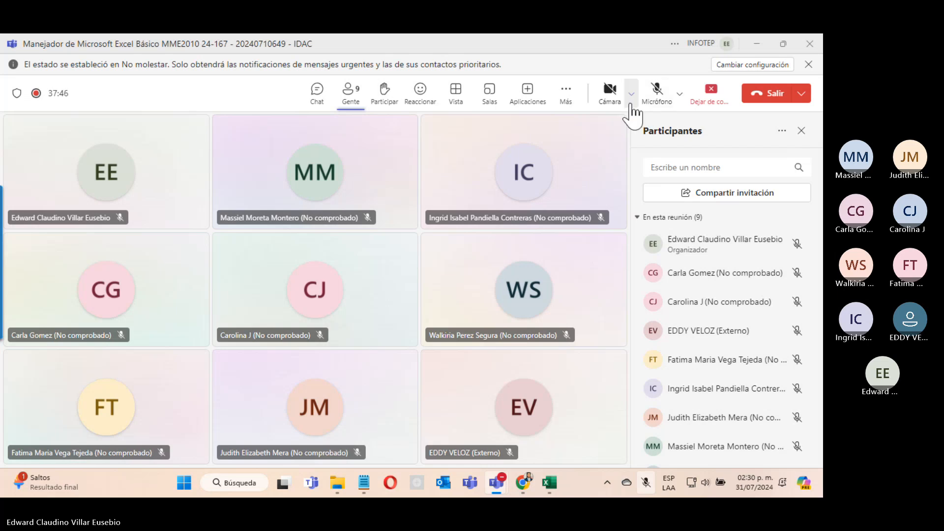
# Turn the meeting's microphone and camera back on and return to the Las Formulas section of the course page
pyautogui.click(657, 90)
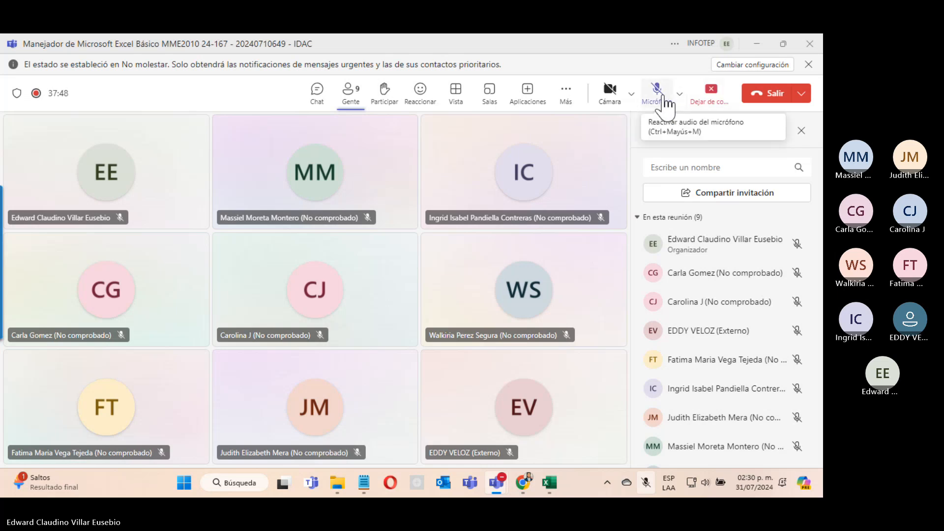
pyautogui.click(612, 95)
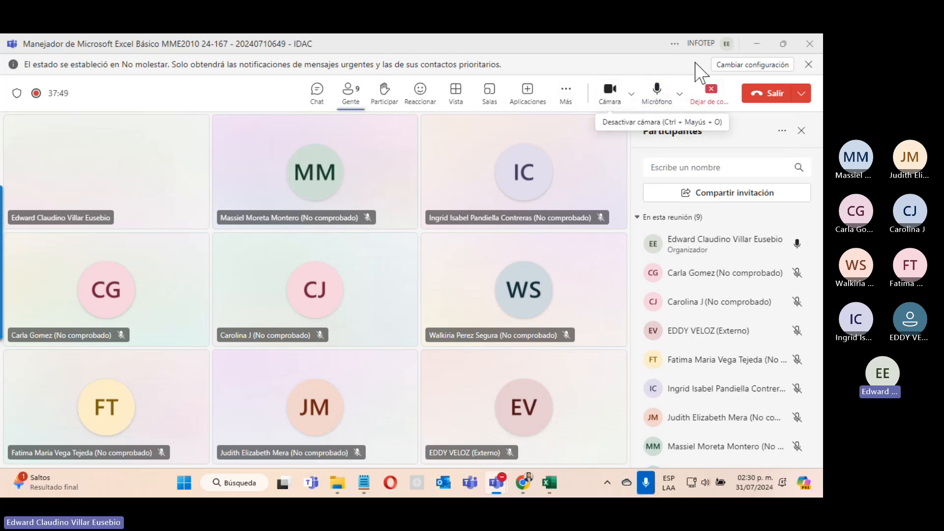
pyautogui.click(757, 44)
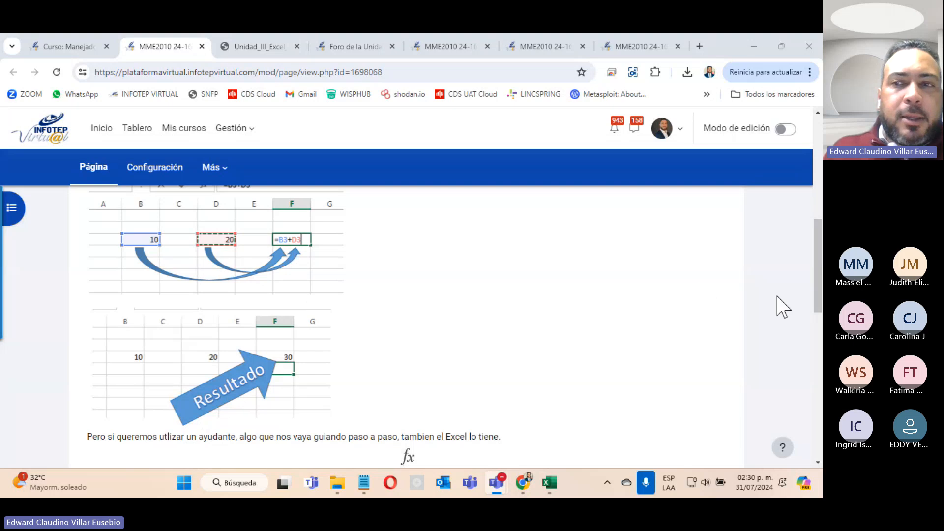
pyautogui.moveTo(818, 274); pyautogui.dragTo(821, 251)
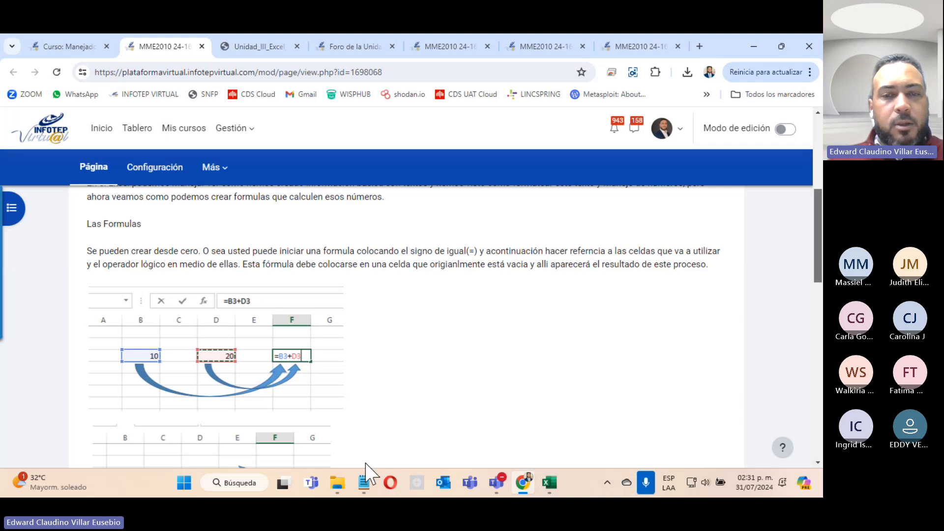
# Switch to the Libro1 workbook in Excel and enter 100 in both I6 and I7
pyautogui.moveTo(552, 484)
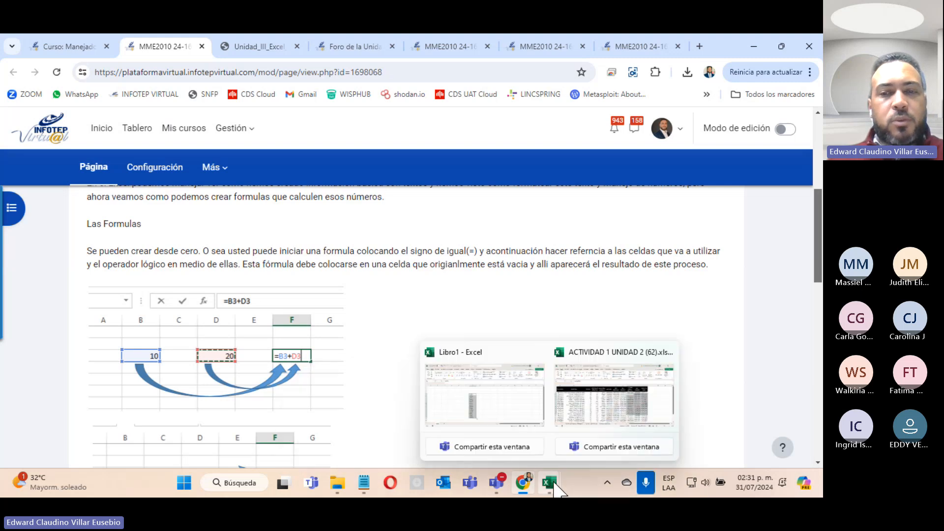
pyautogui.click(514, 421)
pyautogui.click(418, 256)
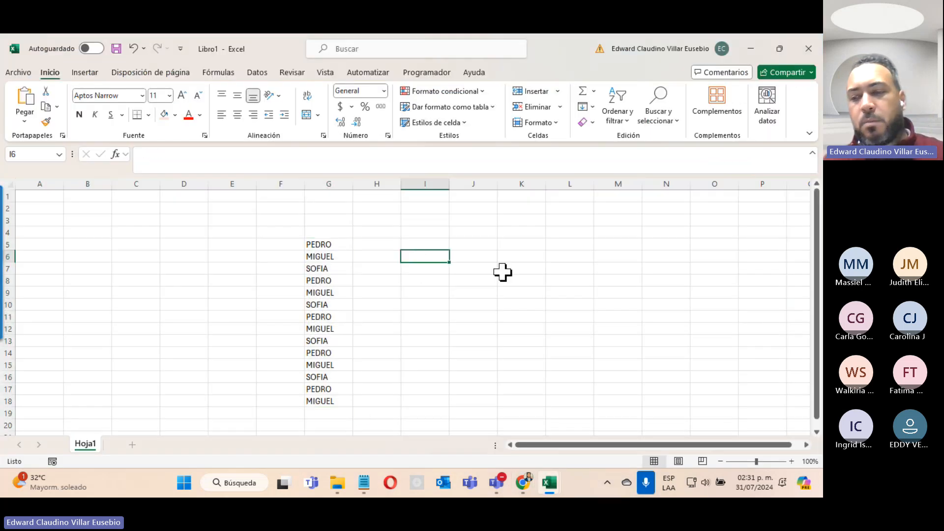
pyautogui.write('100')
pyautogui.press('Return')
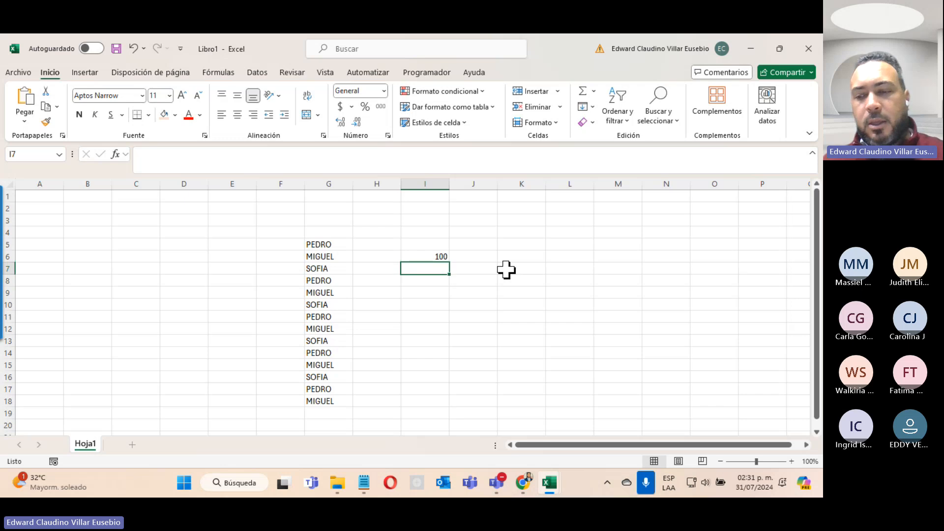
pyautogui.write('100')
pyautogui.press('Return')
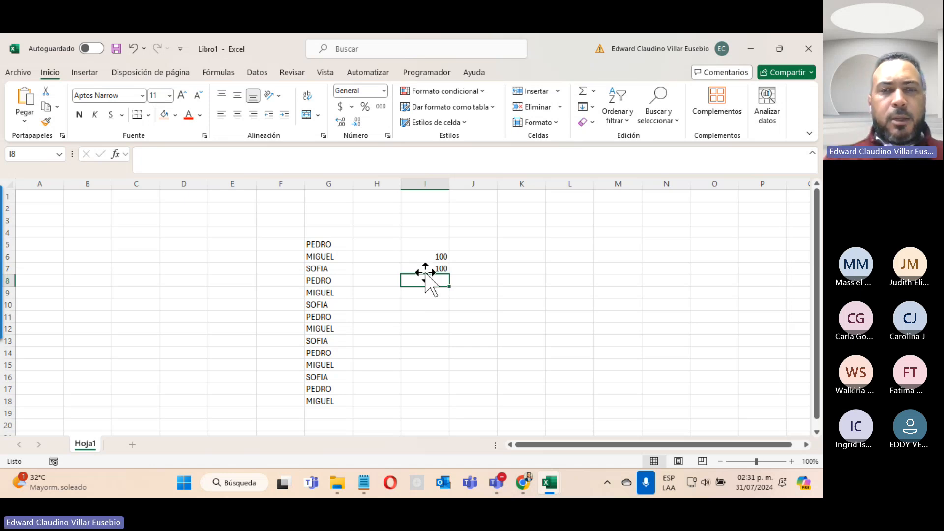
# Enter the formula =I6+I7 in cell I8 and check it there
pyautogui.write('=')
pyautogui.click(437, 255)
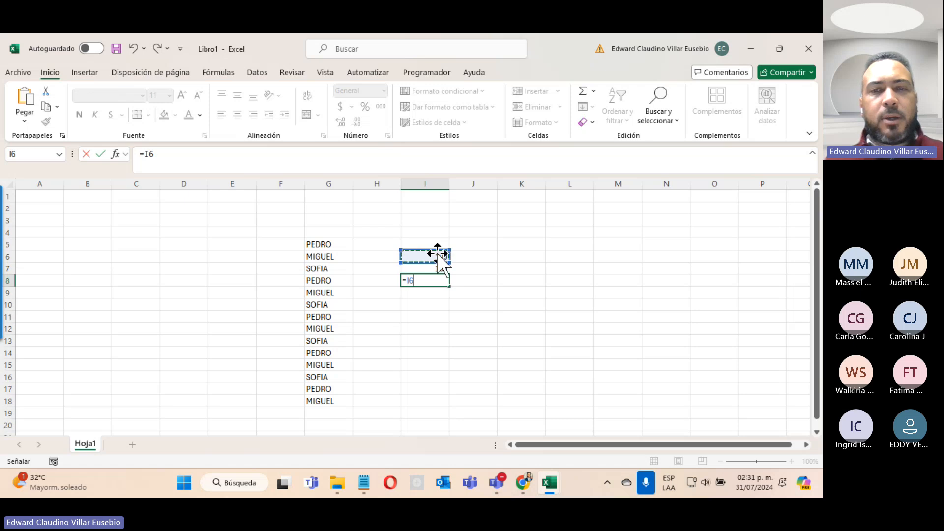
pyautogui.write('+')
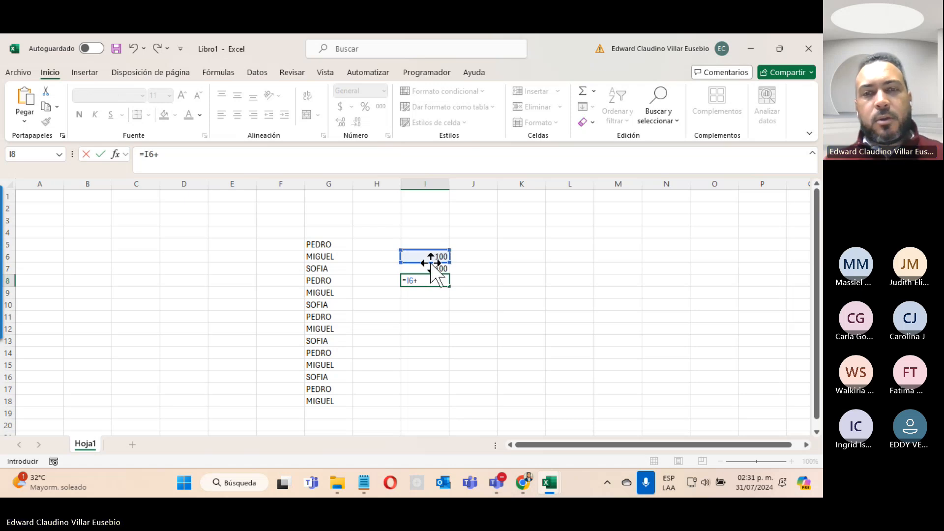
pyautogui.click(429, 268)
pyautogui.press('Return')
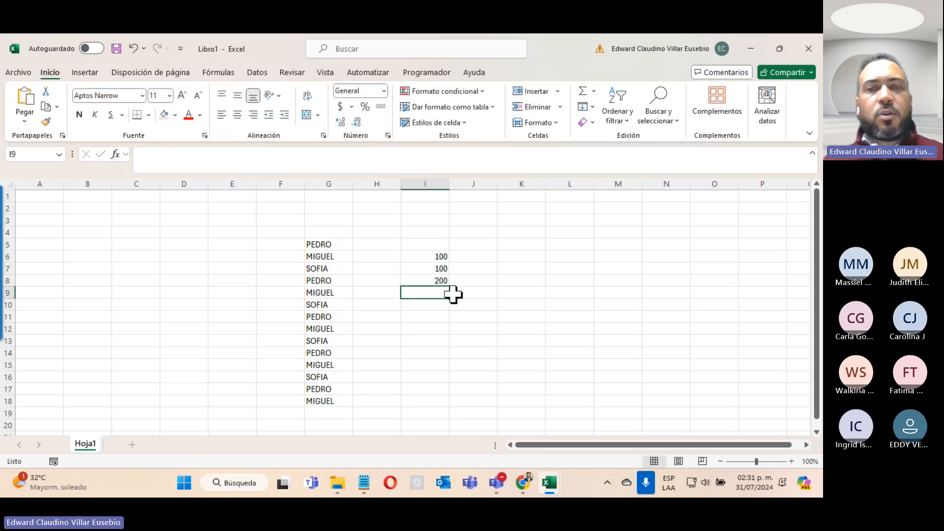
pyautogui.click(430, 281)
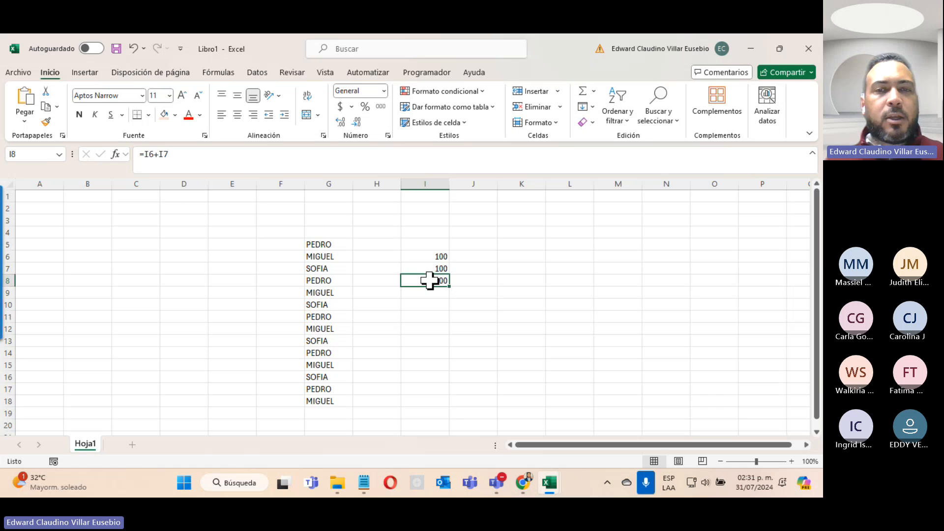
# Enter the formula =I8/2 in cell I9
pyautogui.click(428, 292)
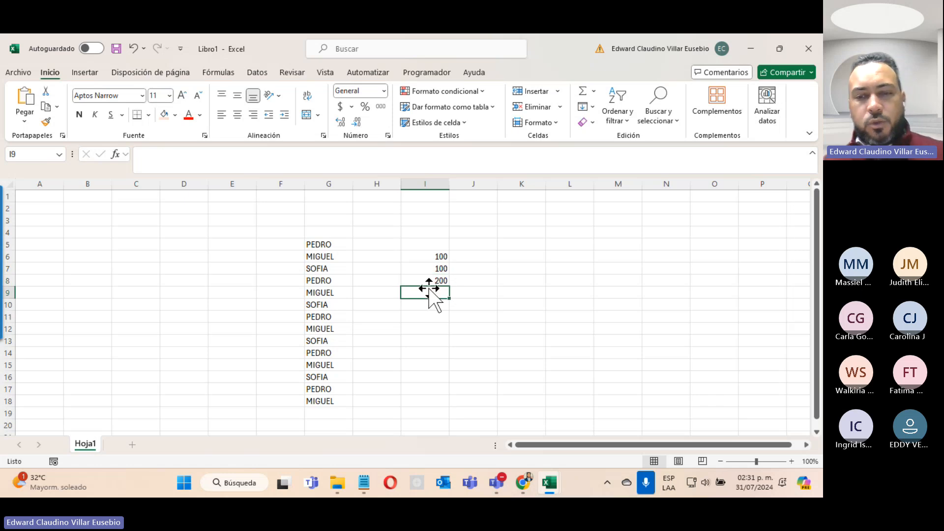
pyautogui.write('=')
pyautogui.click(445, 280)
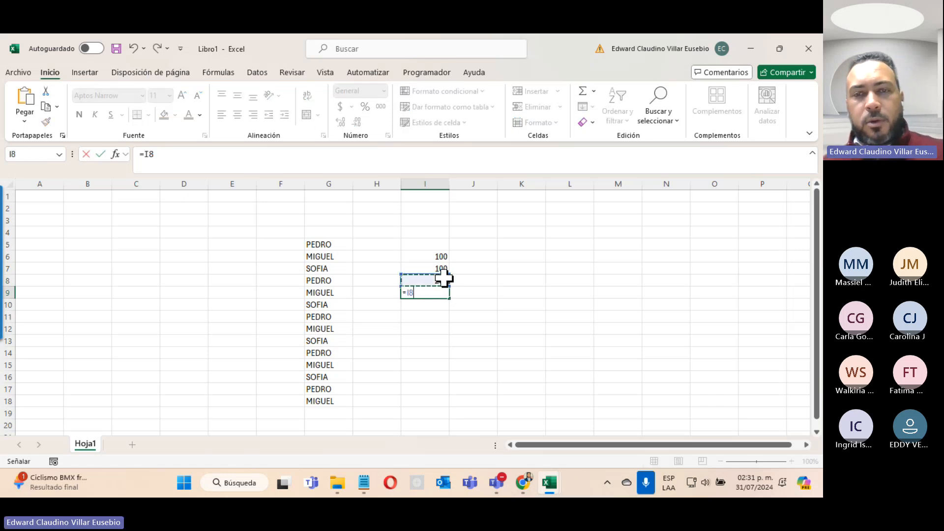
pyautogui.write('/2')
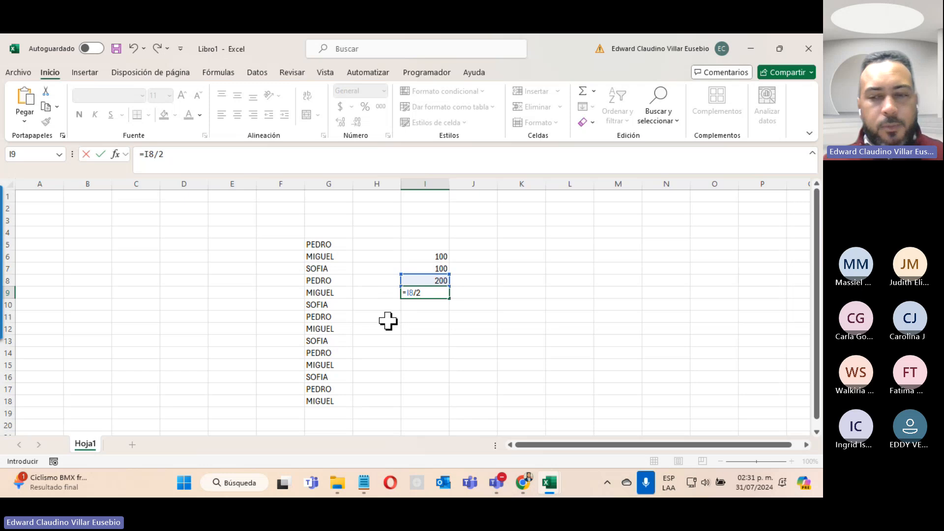
pyautogui.click(406, 305)
# Compare the formulas behind I8 and I9, and inspect the cell references used by the I8 formula
pyautogui.click(422, 294)
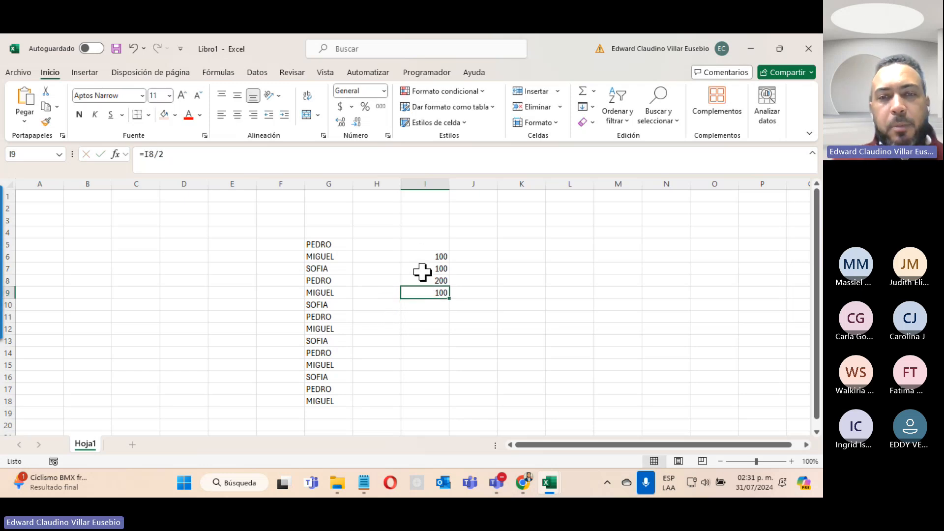
pyautogui.click(422, 280)
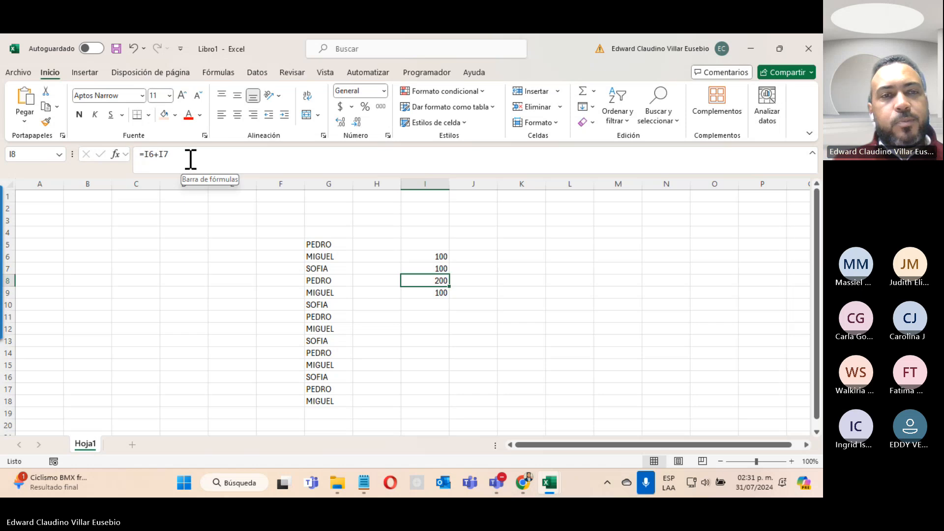
pyautogui.click(408, 293)
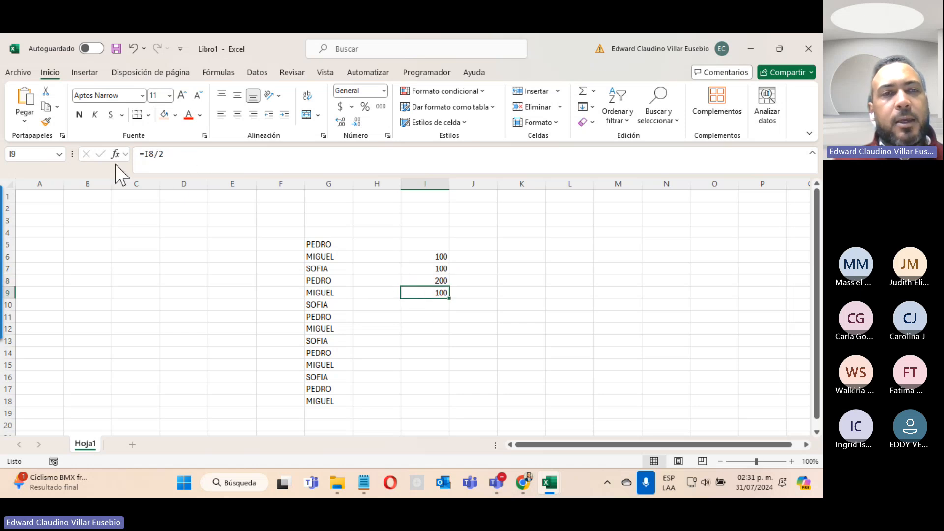
pyautogui.click(424, 282)
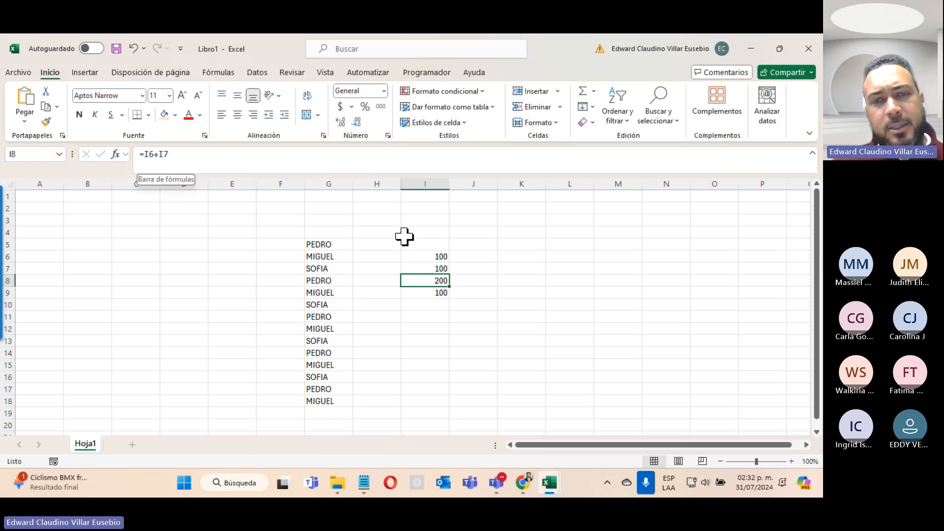
pyautogui.click(181, 155)
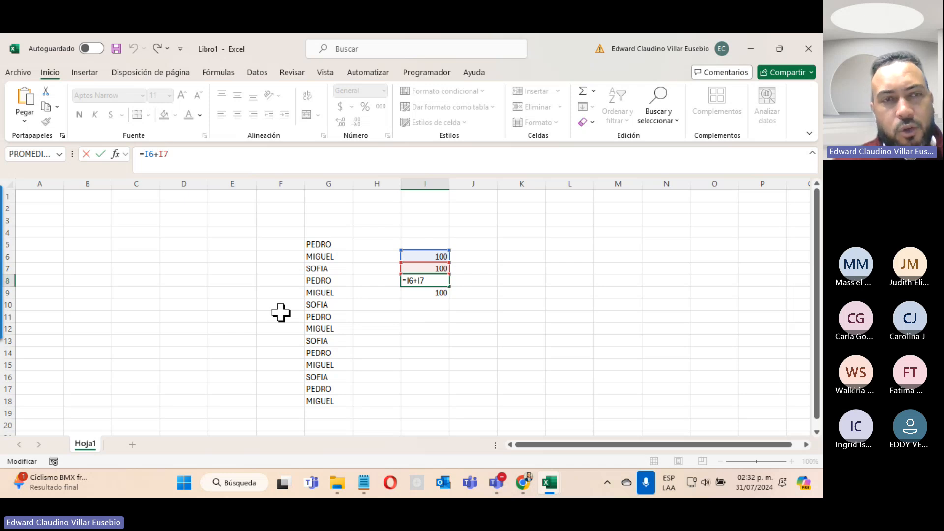
pyautogui.hotkey('ctrl', 'Return')
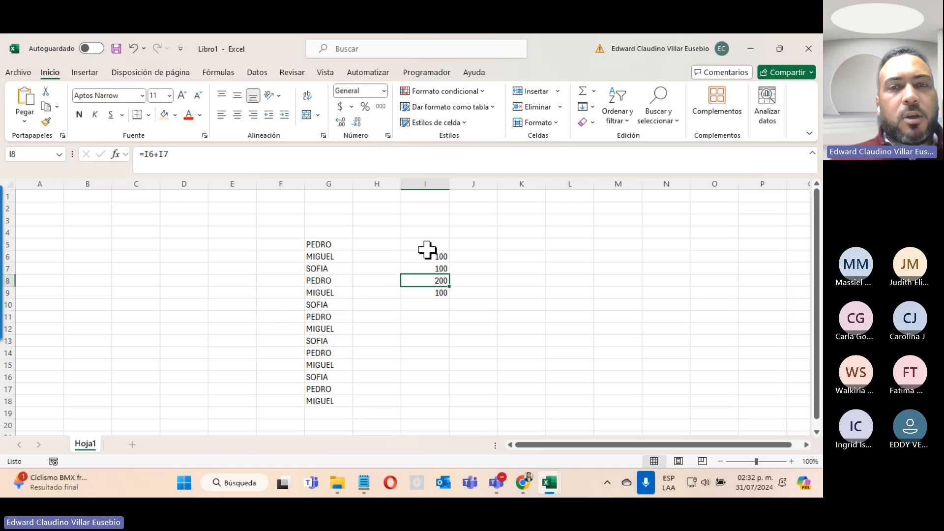
# Switch back to the course page in Chrome and read its section on Insertar función
pyautogui.click(749, 50)
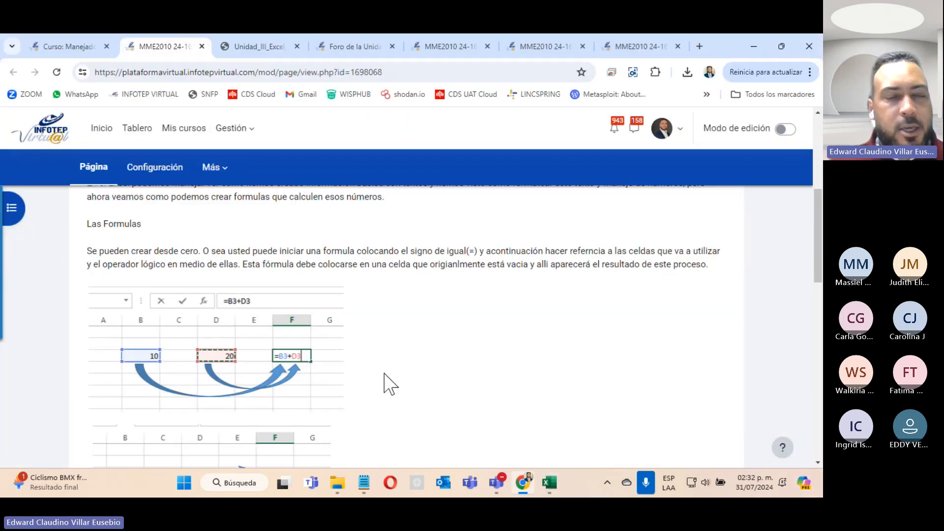
pyautogui.scroll(-20, 391, 383)
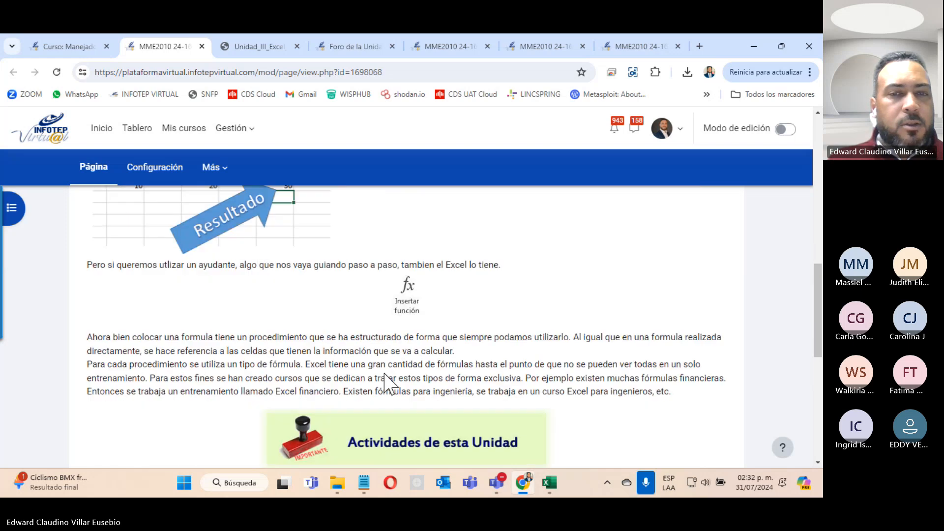
# Close the course page tab and review the contents list of Unidad_III_Excel_2010_Virtual.pdf at 125% zoom
pyautogui.click(201, 47)
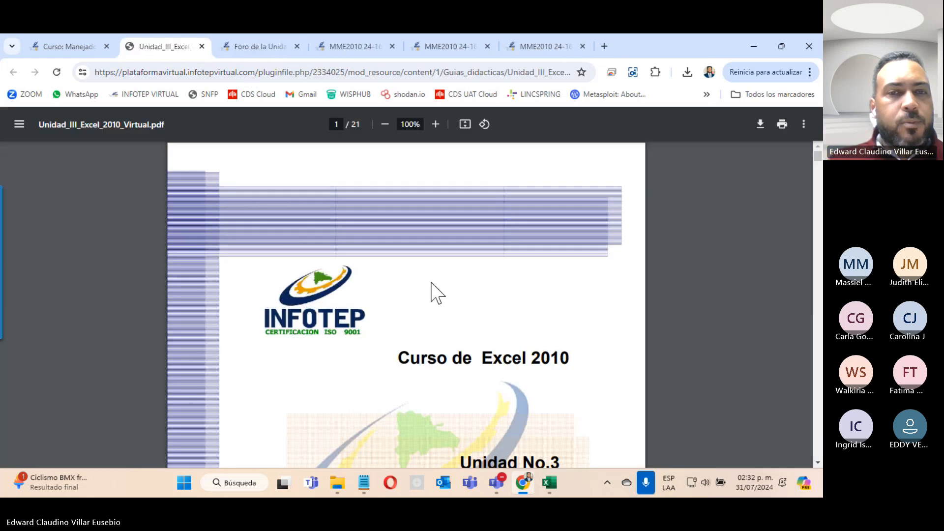
pyautogui.scroll(-15, 433, 293)
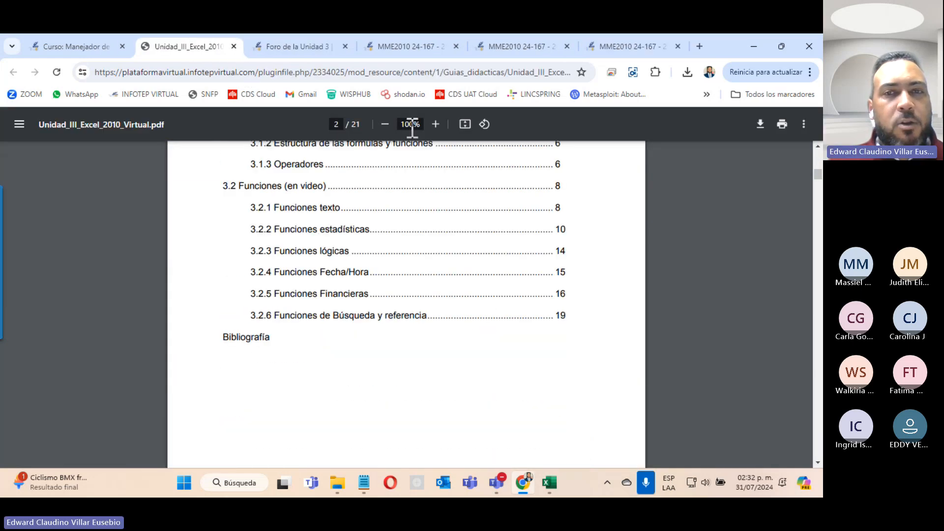
pyautogui.click(436, 124)
pyautogui.click(436, 124)
pyautogui.scroll(10, 441, 283)
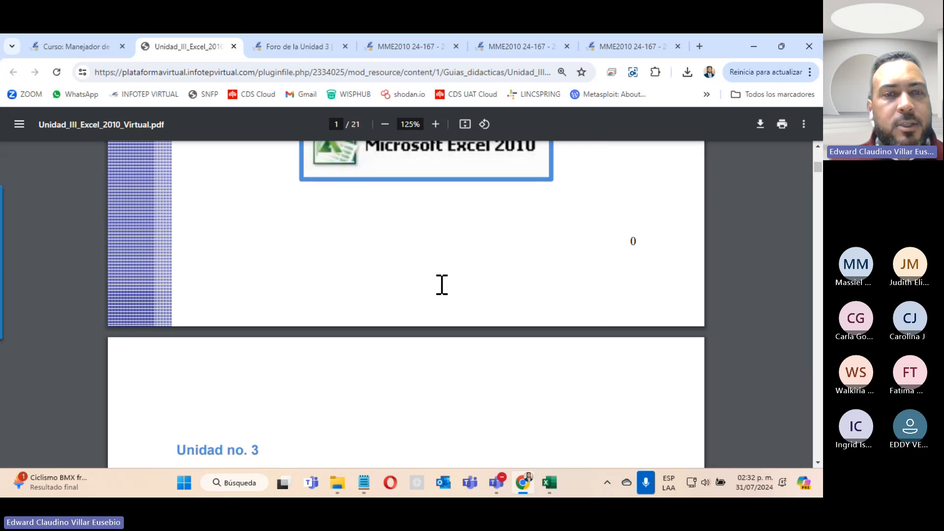
pyautogui.scroll(-10, 441, 285)
pyautogui.scroll(5, 441, 288)
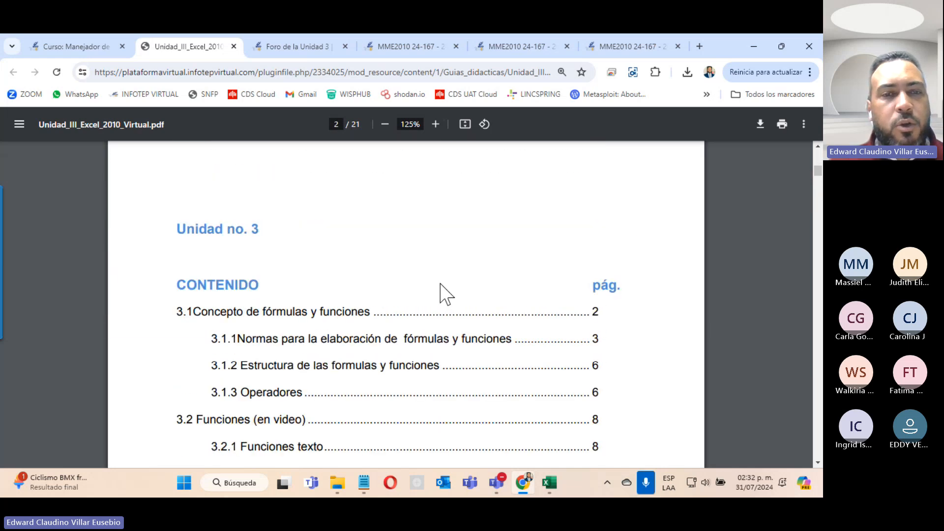
pyautogui.scroll(-10, 440, 287)
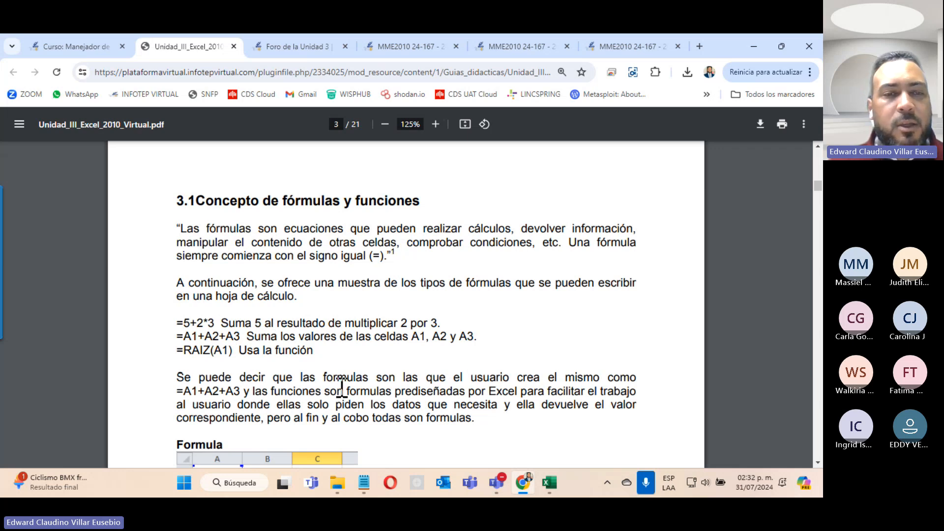
# Read the guide's Formula and Función examples and its Asistente de formulas section, enlarging the document to 150%
pyautogui.scroll(-5, 342, 386)
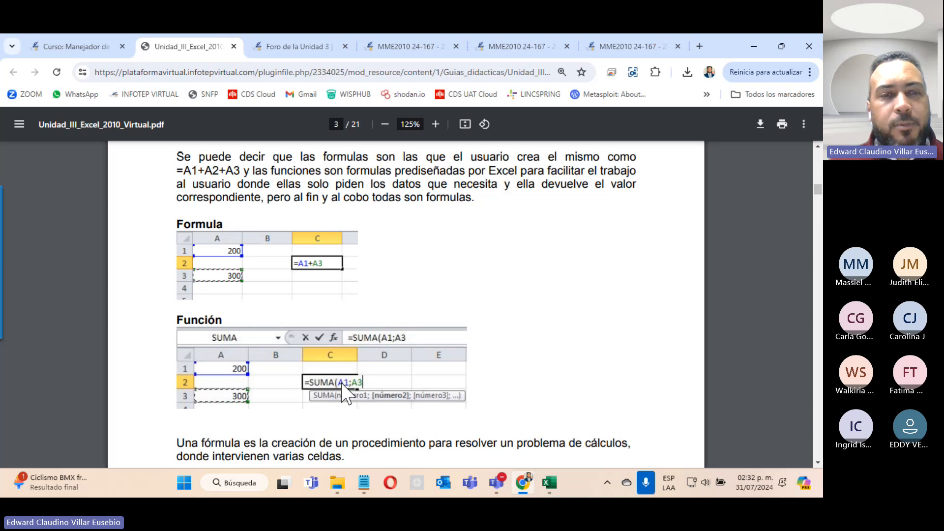
pyautogui.click(435, 124)
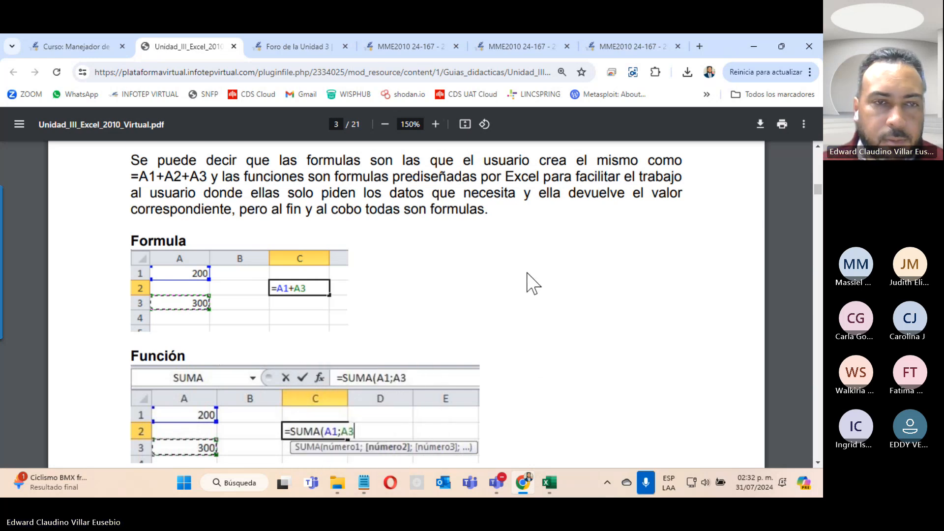
pyautogui.scroll(-10, 530, 281)
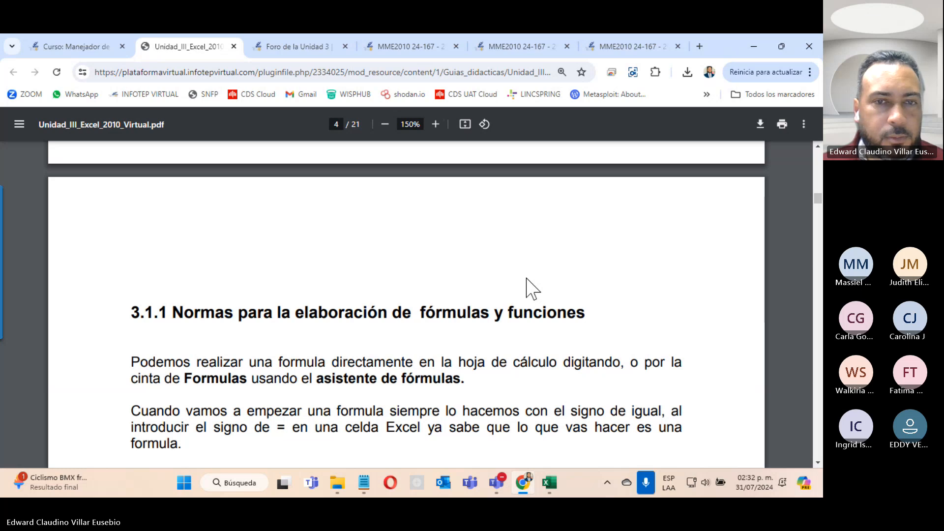
pyautogui.scroll(-10, 530, 288)
pyautogui.scroll(5, 528, 282)
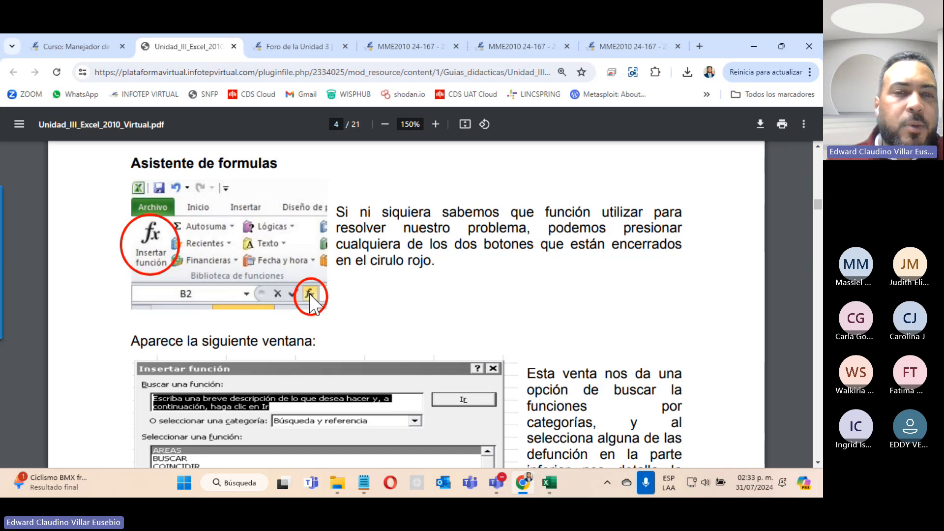
# Switch to the ACTIVIDAD 1 UNIDAD 2 workbook in Excel, point out its Insertar función control, and return to the guide
pyautogui.click(545, 486)
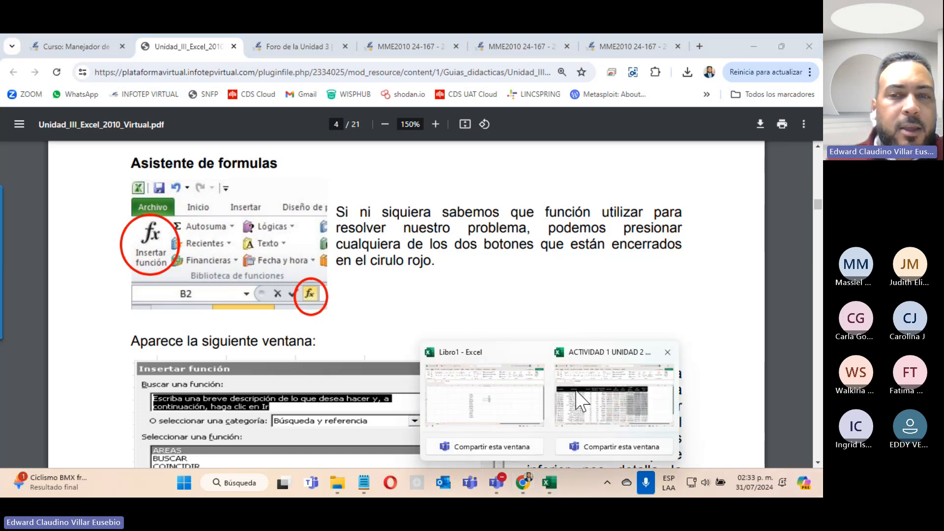
pyautogui.click(582, 402)
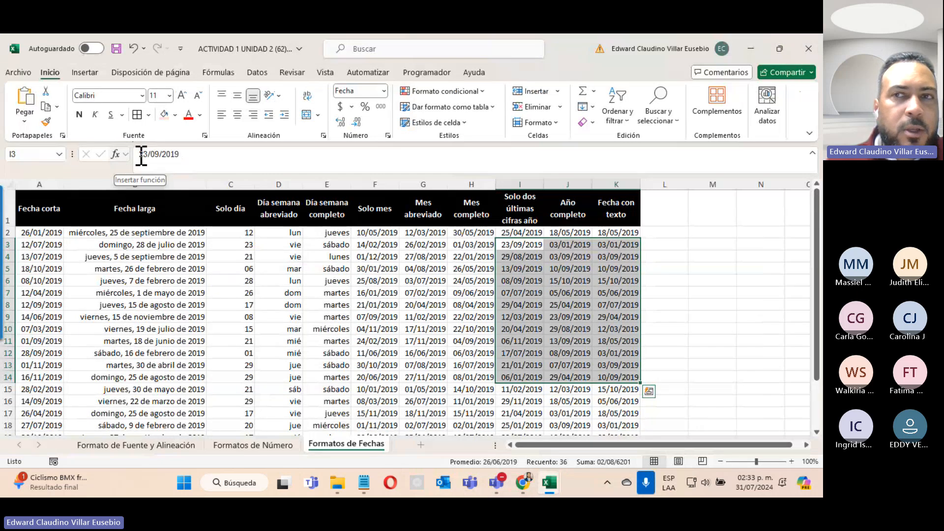
pyautogui.click(751, 49)
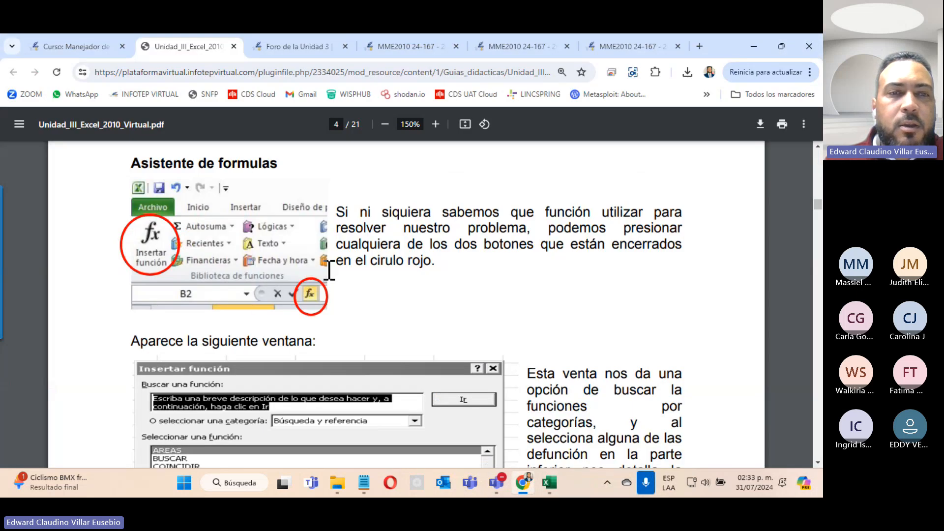
# Bring up the ACTIVIDAD 1 UNIDAD 2 workbook again, look through its sheets back to Formato de Fuente y Alineación, and minimize it
pyautogui.moveTo(553, 471)
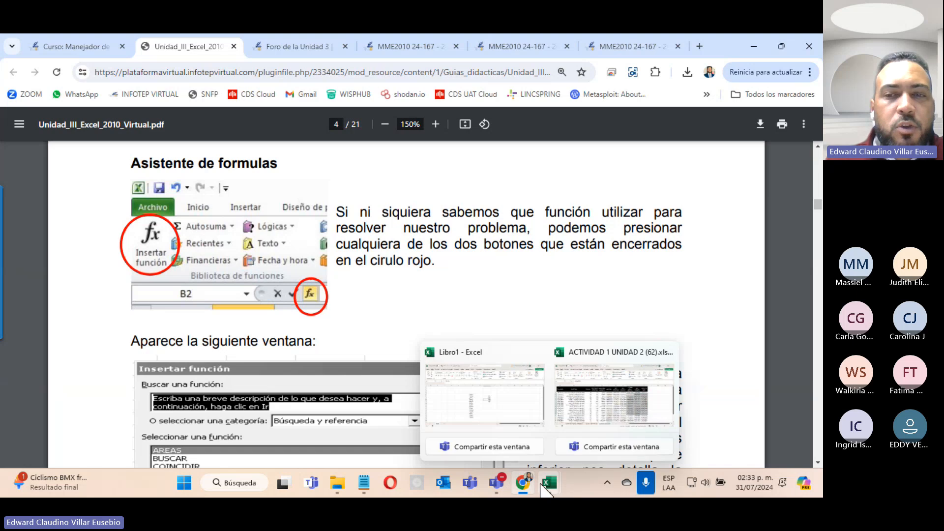
pyautogui.click(573, 411)
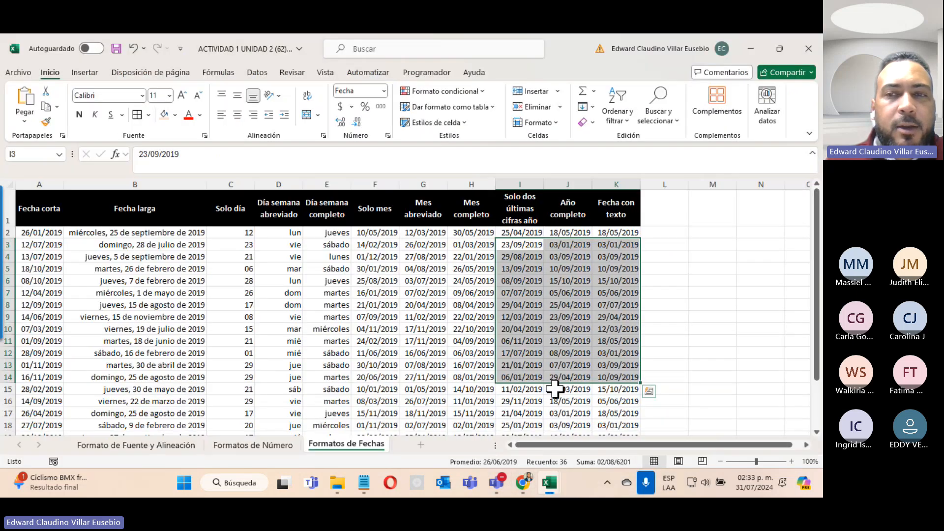
pyautogui.click(701, 246)
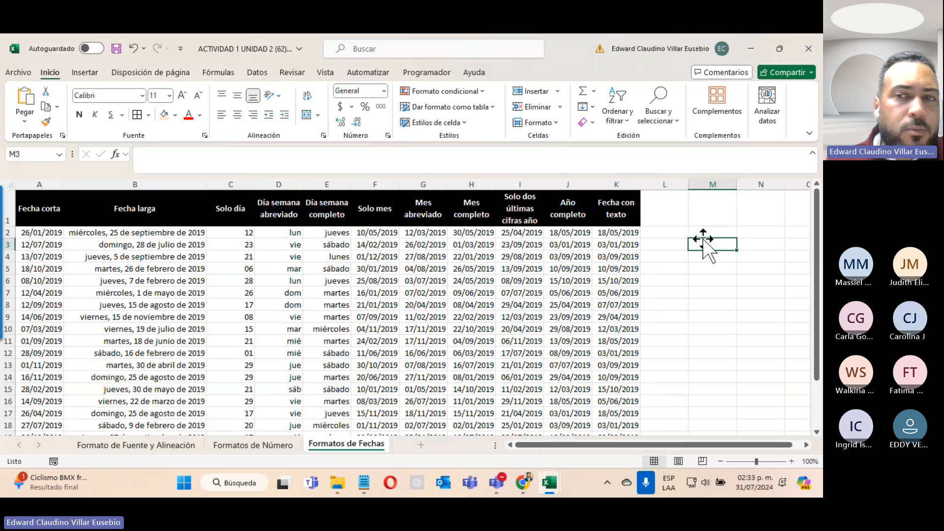
pyautogui.click(718, 267)
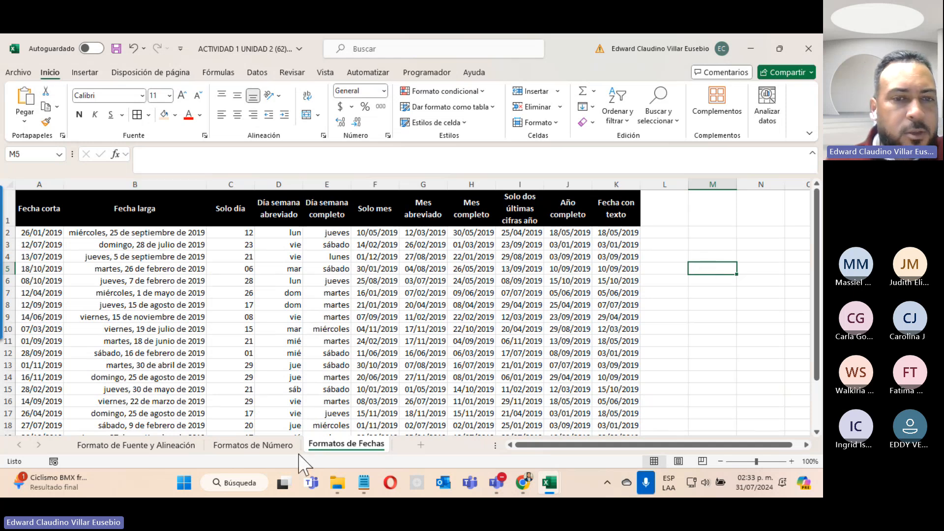
pyautogui.click(246, 445)
pyautogui.click(182, 446)
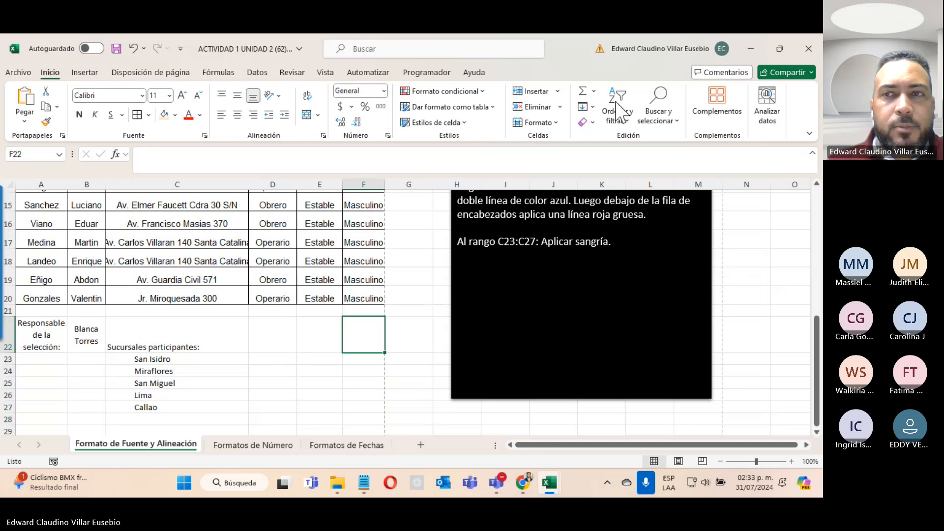
pyautogui.click(751, 48)
# Read on in the PDF guide to the Prioridad de operadores section and its operator table on page 6
pyautogui.scroll(5, 407, 364)
pyautogui.scroll(-8, 407, 364)
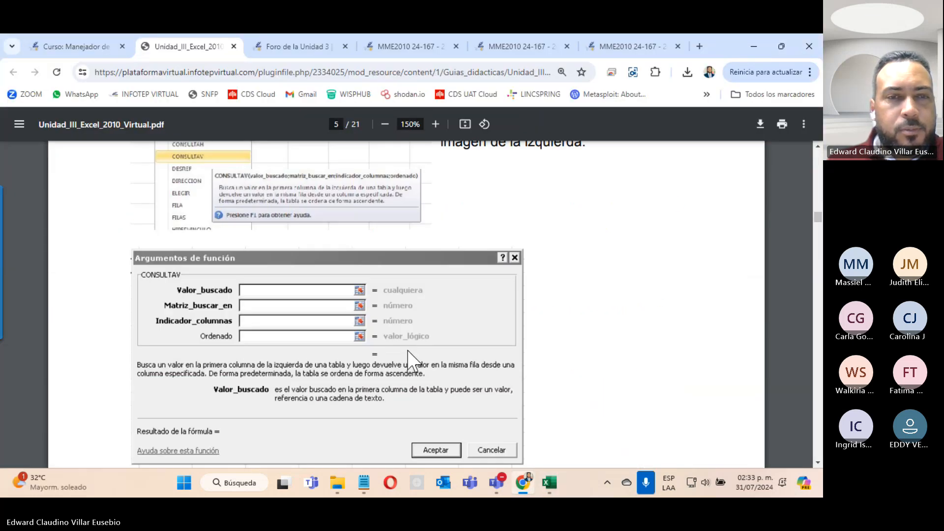
pyautogui.scroll(-10, 409, 361)
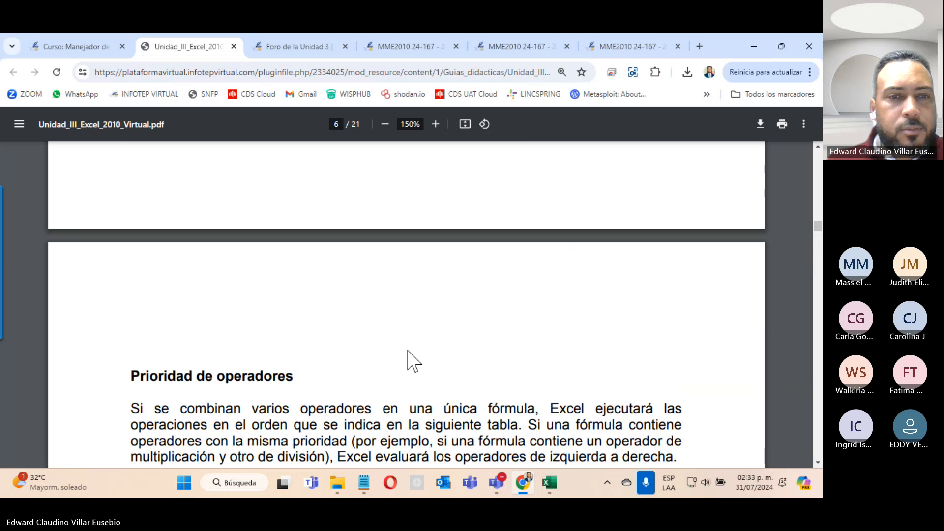
pyautogui.scroll(-10, 408, 359)
pyautogui.scroll(7, 409, 359)
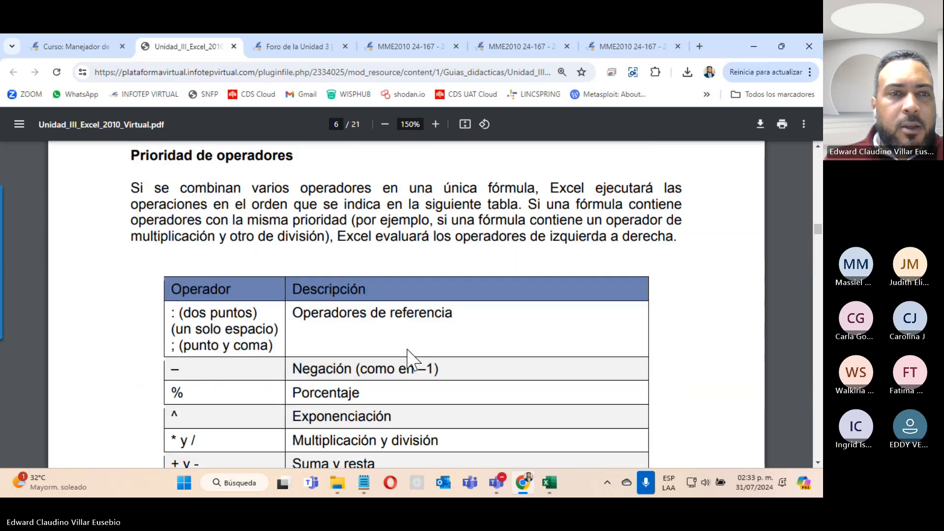
pyautogui.scroll(4, 407, 358)
pyautogui.scroll(-4, 408, 358)
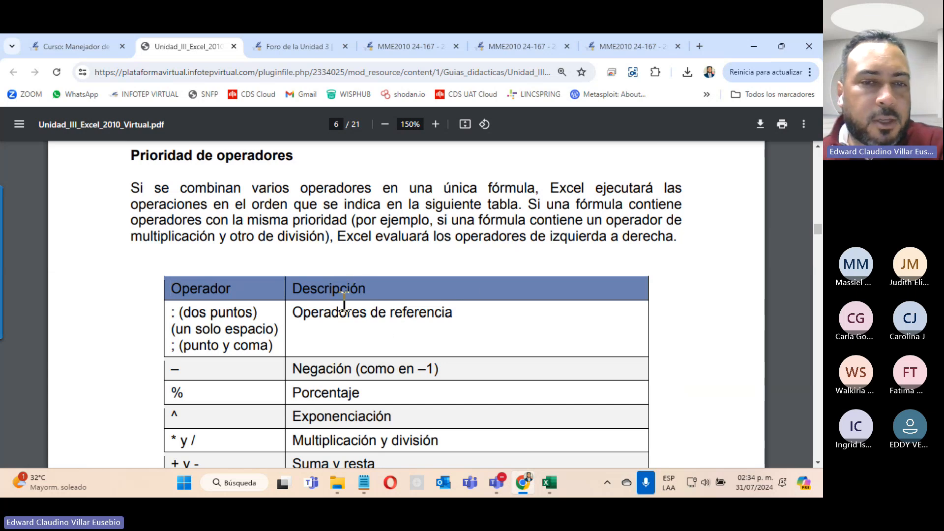
# Read the guide's remaining operator priorities, the CONSULTAV structure on page 7, and the text concatenation operator on page 8
pyautogui.scroll(-1, 345, 301)
pyautogui.scroll(1, 344, 301)
pyautogui.scroll(-5, 344, 301)
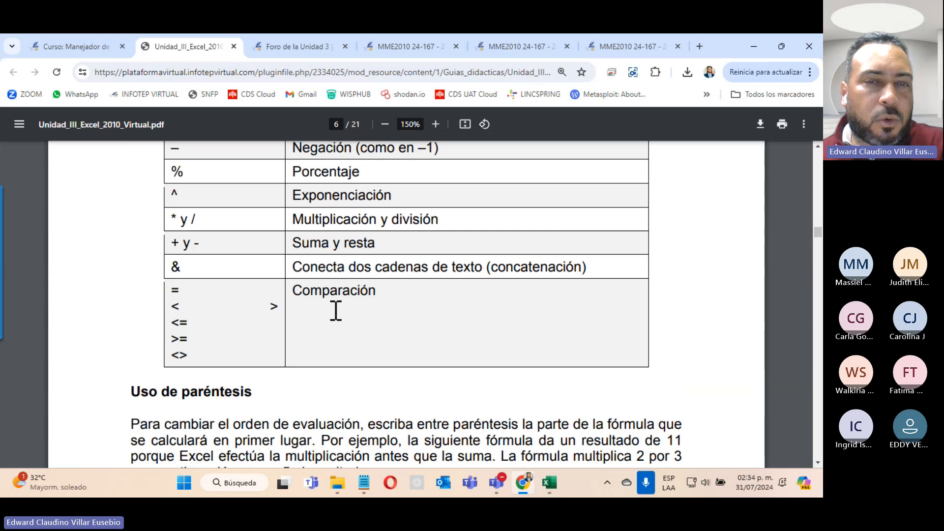
pyautogui.scroll(-5, 336, 310)
pyautogui.scroll(-10, 336, 310)
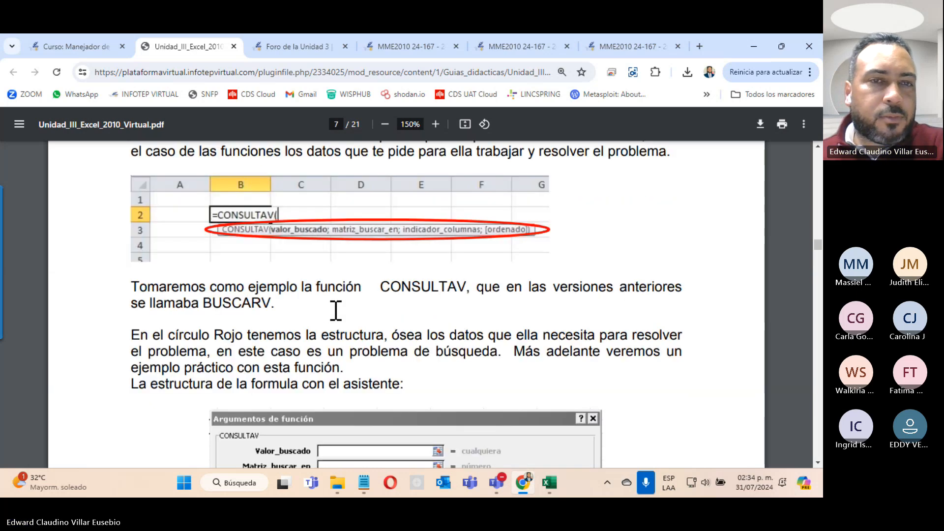
pyautogui.scroll(-10, 336, 309)
pyautogui.scroll(-10, 337, 303)
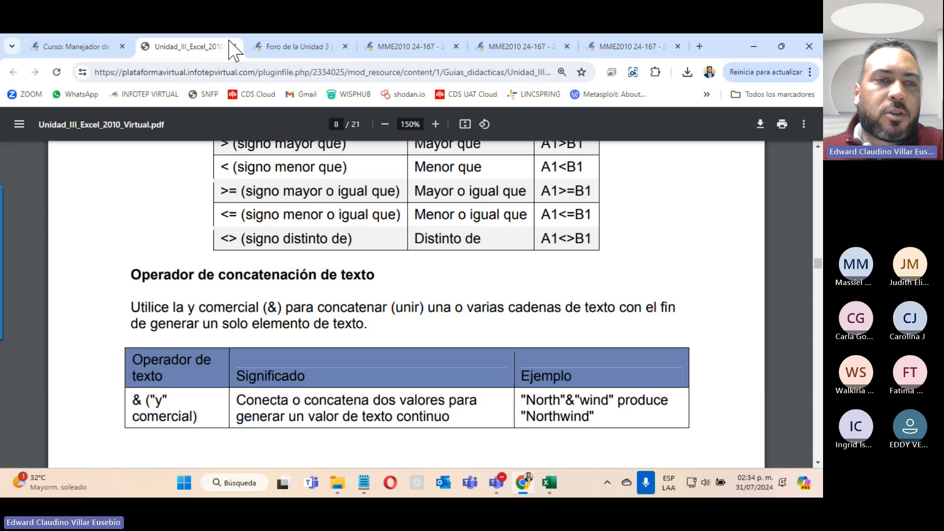
# Review the Foro de la Unidad 3 instructions, highlight the line "Valor 5 puntos", and close the forum tab
pyautogui.click(297, 45)
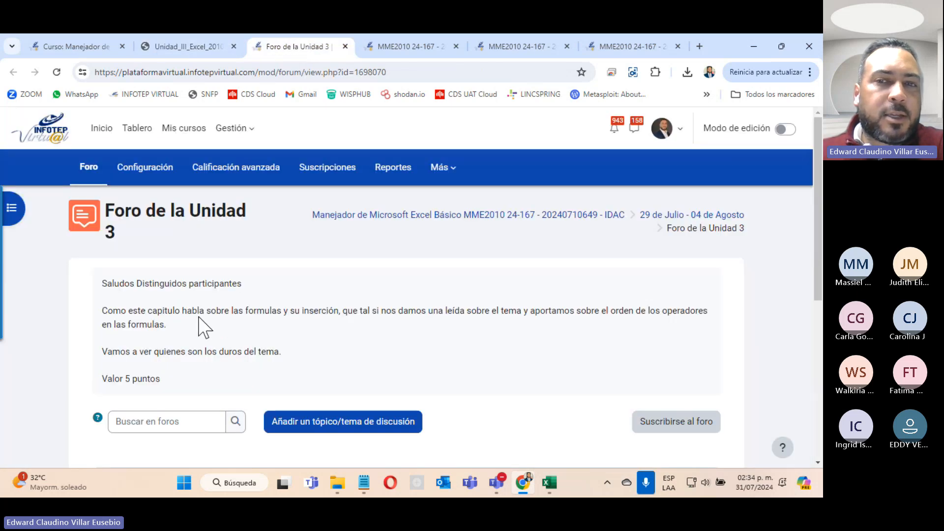
pyautogui.click(638, 166)
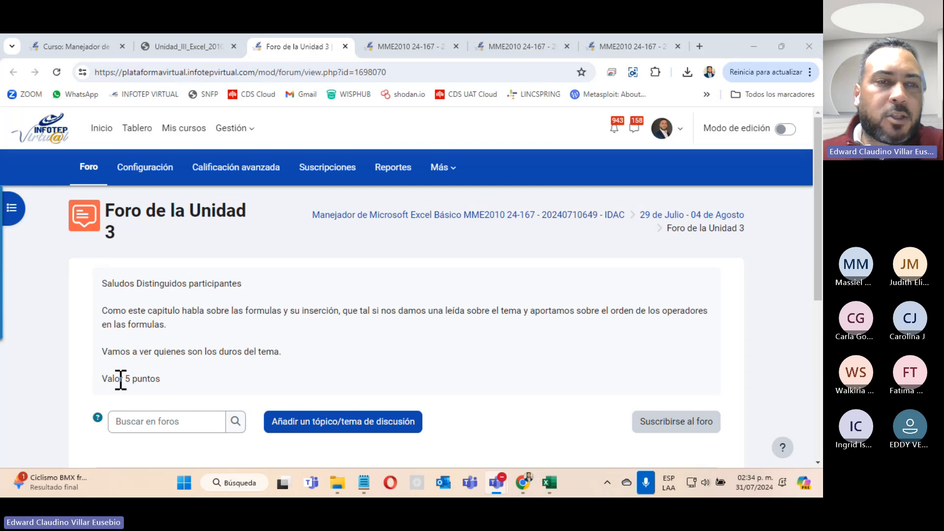
pyautogui.scroll(-2, 136, 372)
pyautogui.scroll(2, 137, 373)
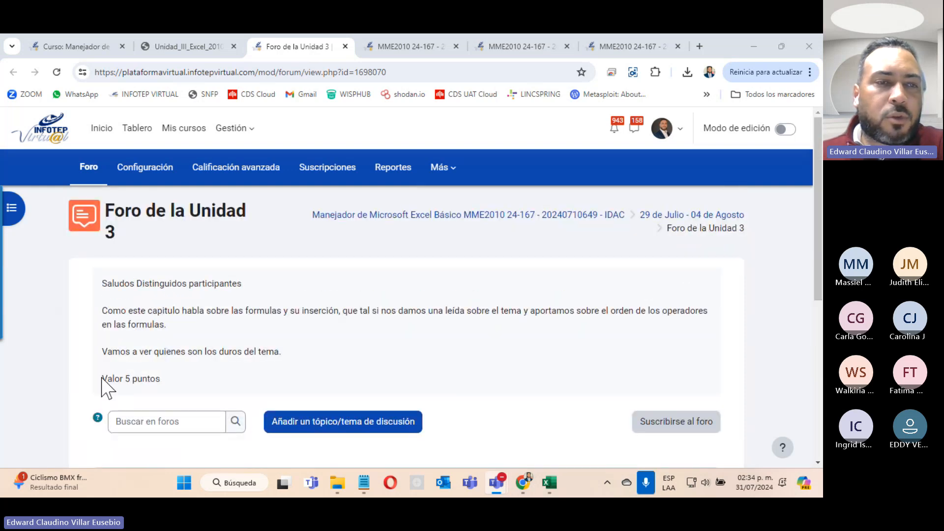
pyautogui.moveTo(102, 383); pyautogui.dragTo(185, 385)
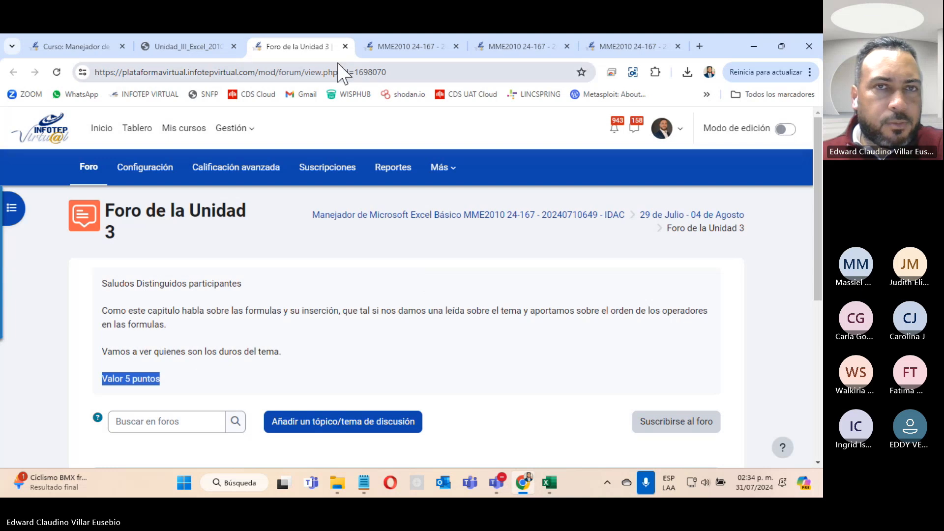
pyautogui.click(347, 47)
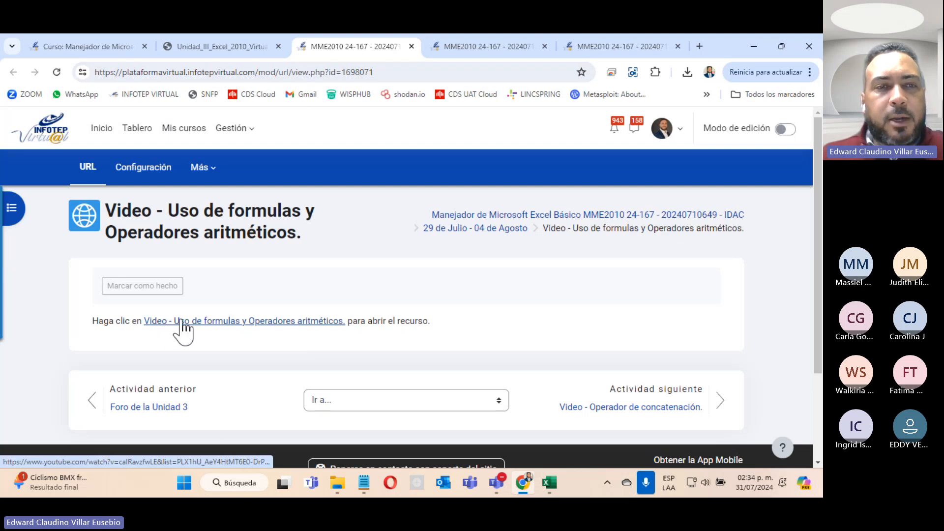
# View the course pages for the Operador de concatenación video and the Funciones (SUMA, MAX, MIN, CONTAR, PROMEDIO) video
pyautogui.click(488, 53)
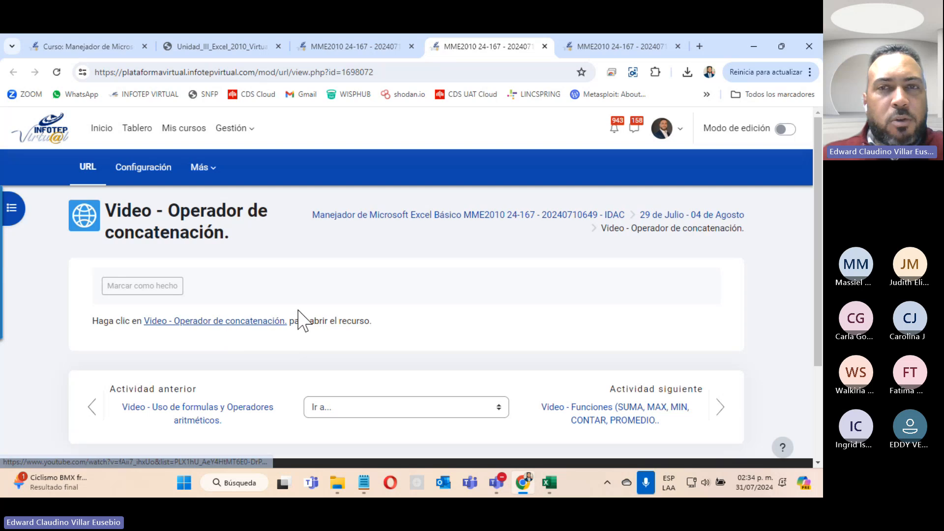
pyautogui.click(586, 49)
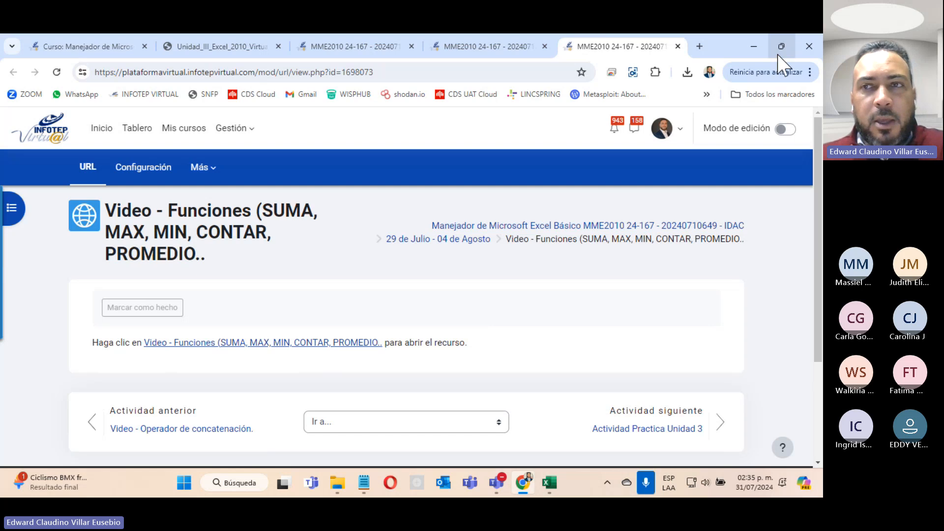
pyautogui.click(782, 87)
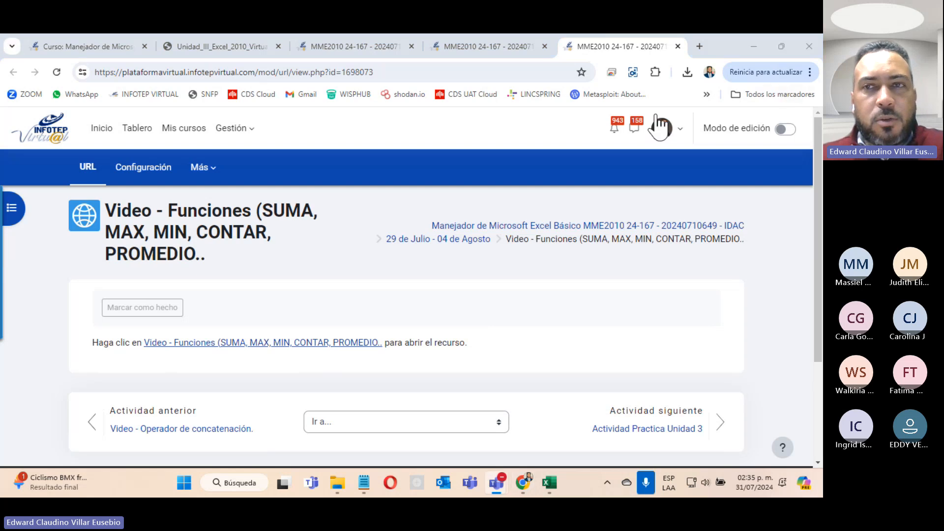
# Open the downloaded workbook ACTIVIDAD 1 UNIDAD 3 (59) in Excel and go to its Operadores aritméticos sheet
pyautogui.click(687, 72)
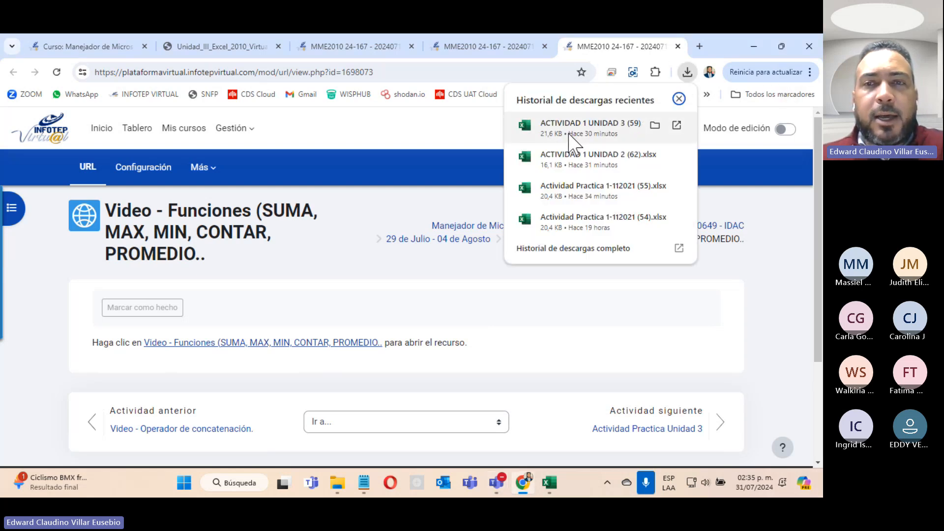
pyautogui.click(572, 141)
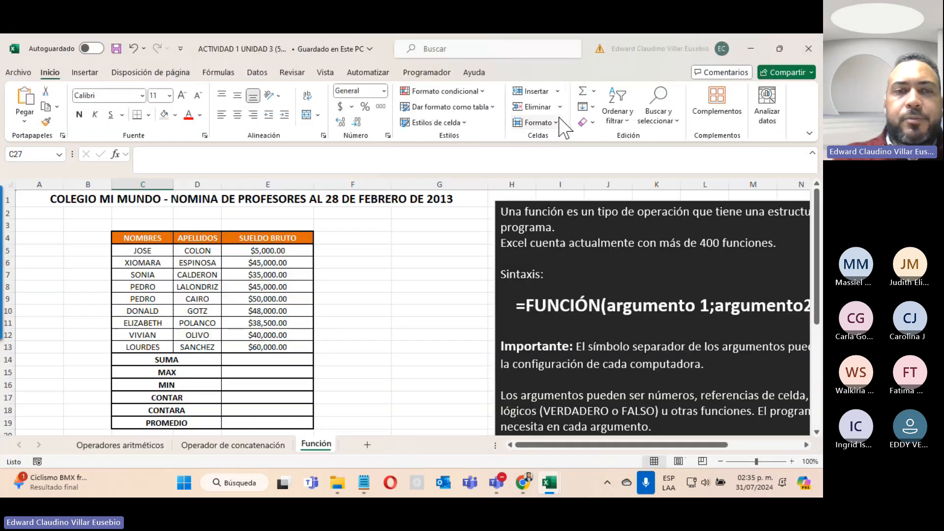
pyautogui.click(88, 445)
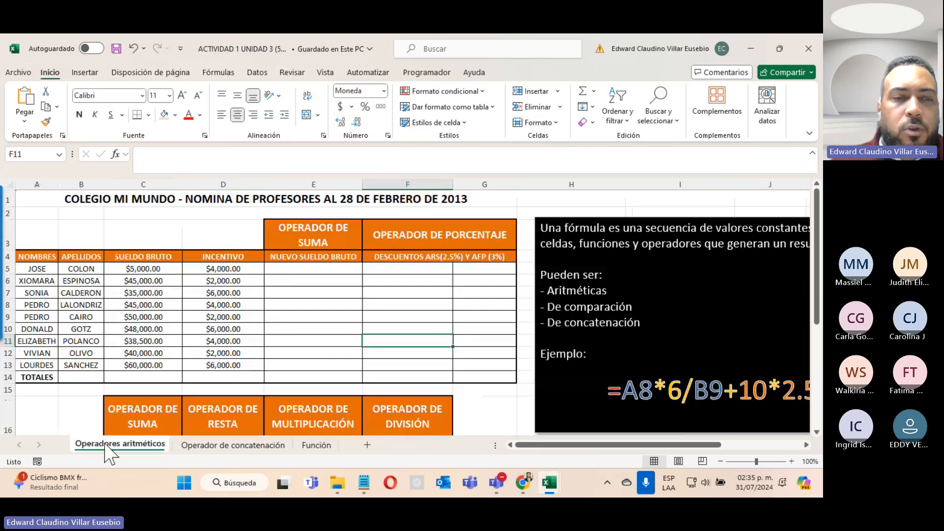
# Look through the Operador de concatenación and Función sheets, and return to the Operadores aritméticos sheet
pyautogui.click(221, 446)
pyautogui.click(319, 448)
pyautogui.click(208, 448)
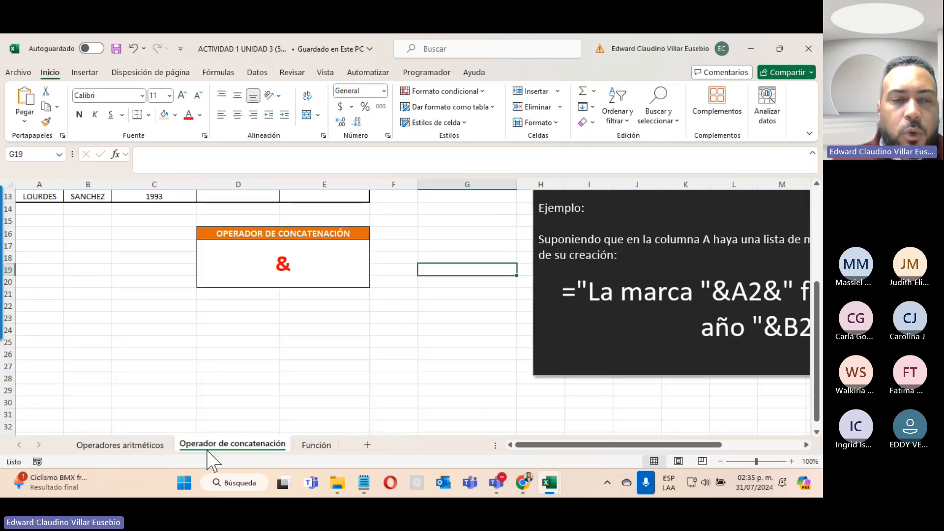
pyautogui.click(120, 445)
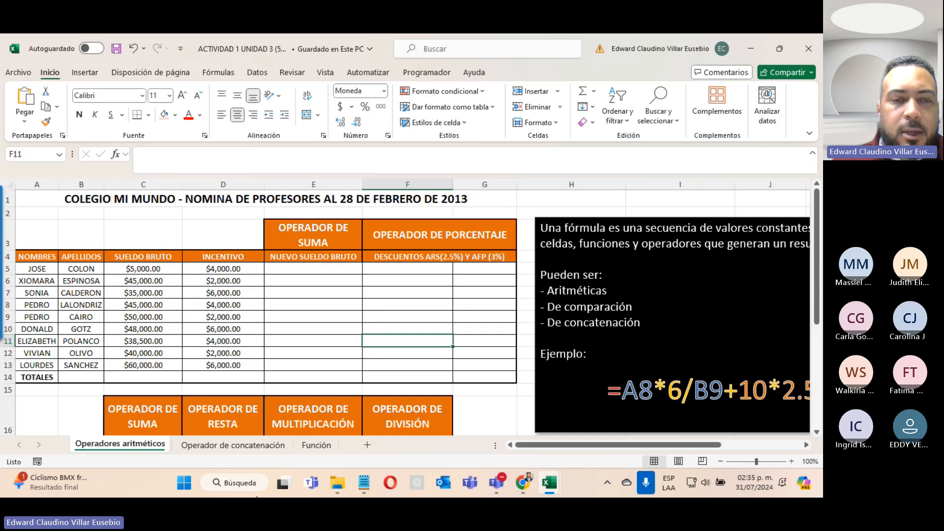
# Switch to Chrome and review the Unit 3 video pages and the activity list on the course page
pyautogui.click(522, 484)
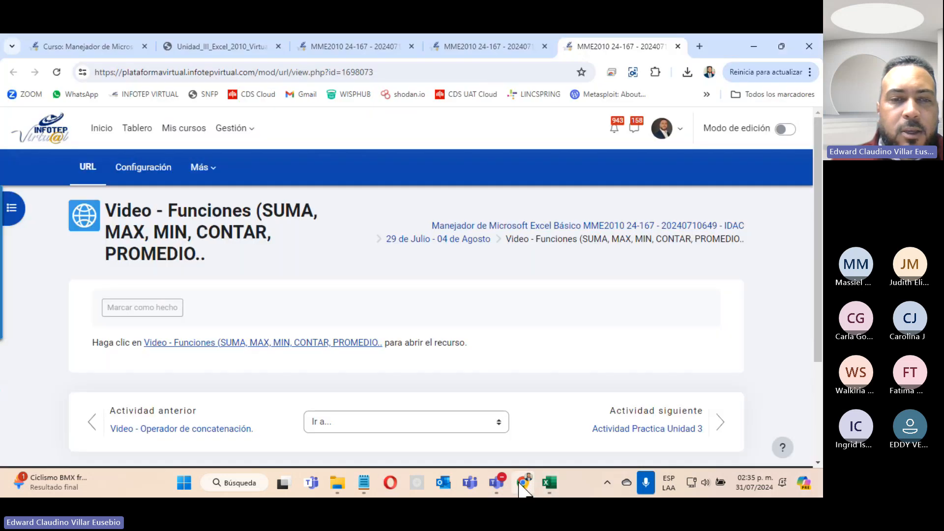
pyautogui.click(468, 48)
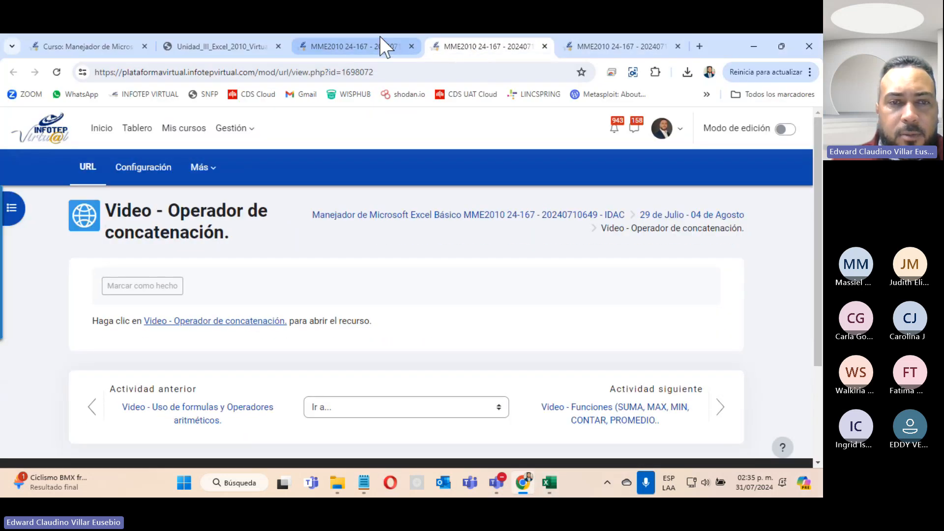
pyautogui.click(380, 39)
pyautogui.click(120, 49)
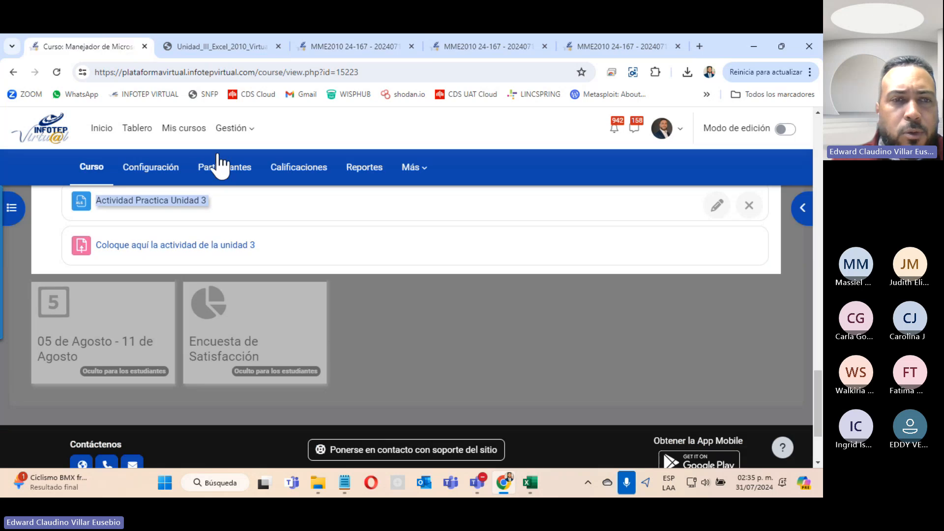
pyautogui.scroll(6, 243, 289)
pyautogui.scroll(-3, 240, 280)
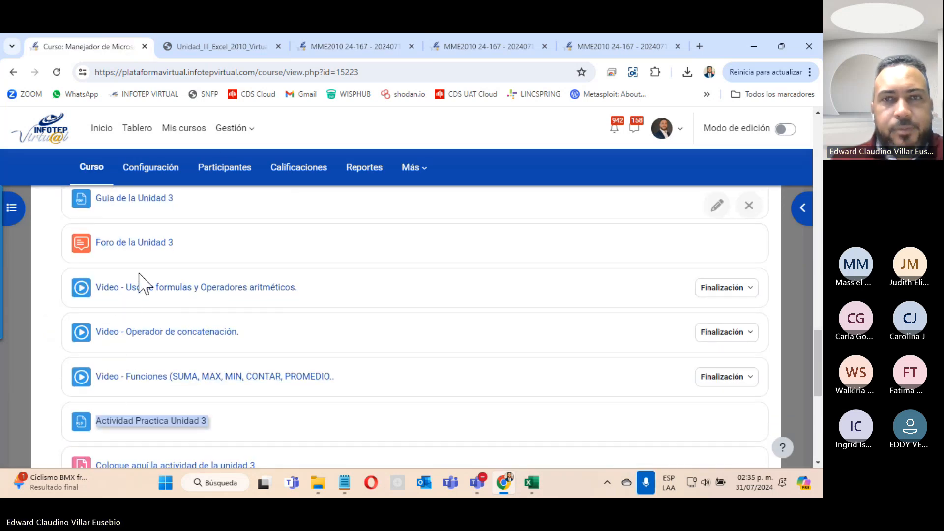
pyautogui.click(348, 44)
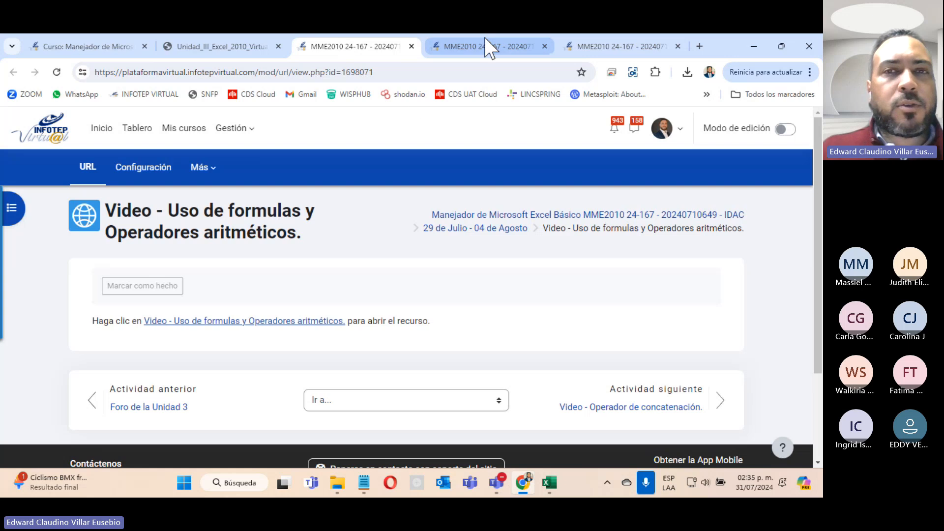
# Switch back to the ACTIVIDAD 1 UNIDAD 3 (59) workbook in Excel and examine the example formula in the explanation box
pyautogui.click(550, 483)
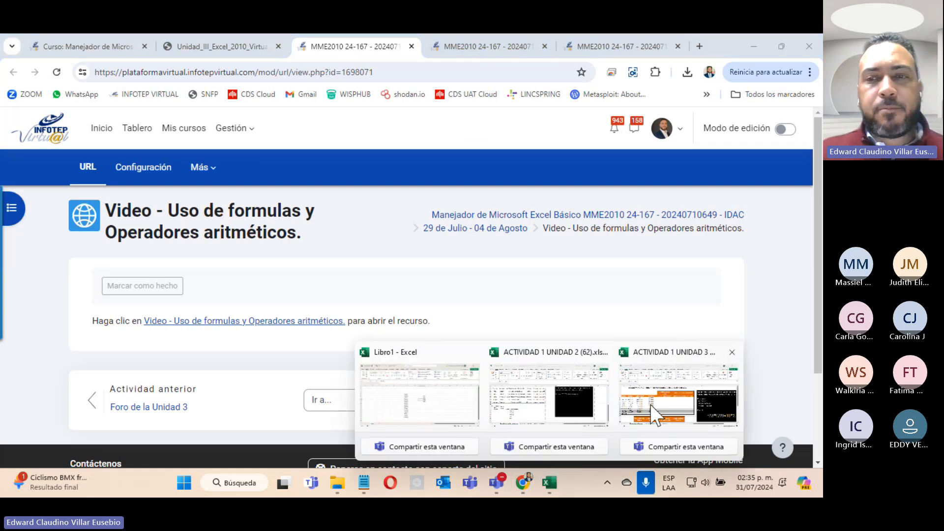
pyautogui.moveTo(592, 425)
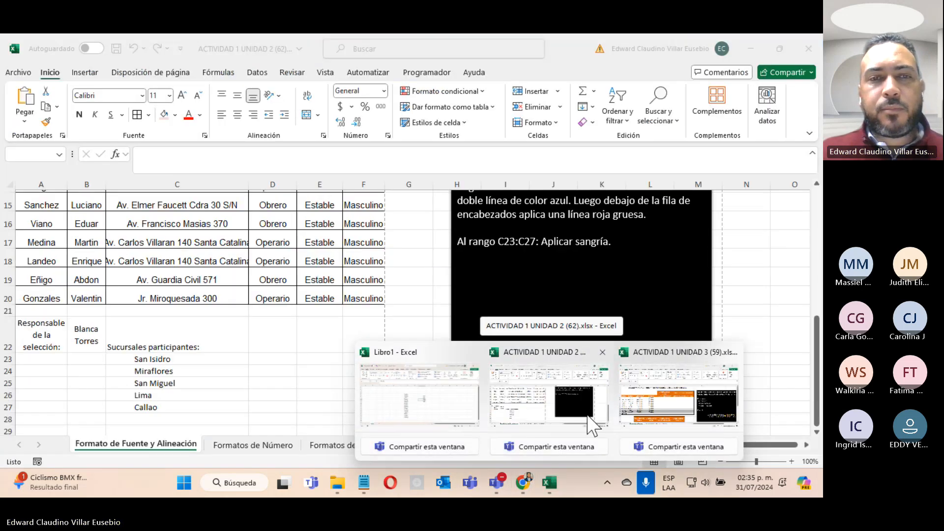
pyautogui.click(679, 399)
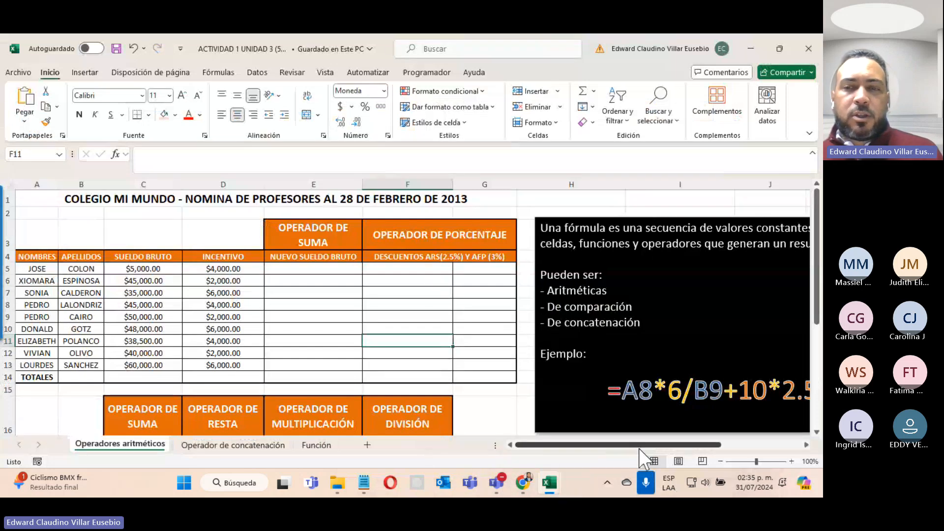
pyautogui.moveTo(642, 446); pyautogui.dragTo(701, 447)
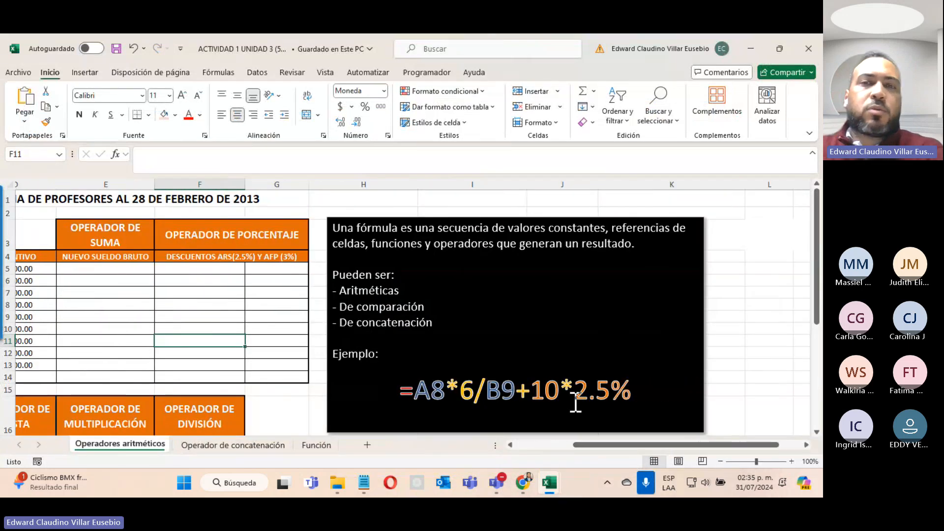
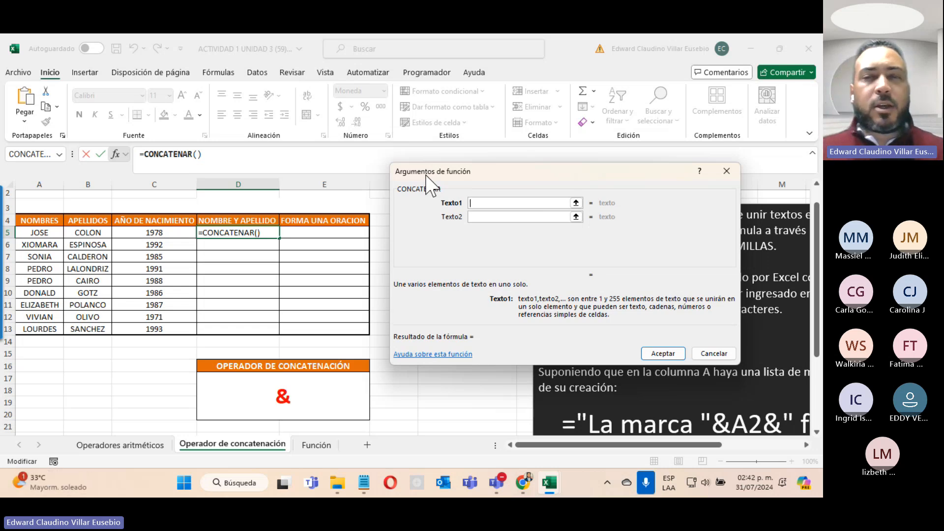
# Complete the D5 formula as =CONCATENAR(A5," ",B5) and fill it down the NOMBRE Y APELLIDO column to row 13
pyautogui.click(48, 234)
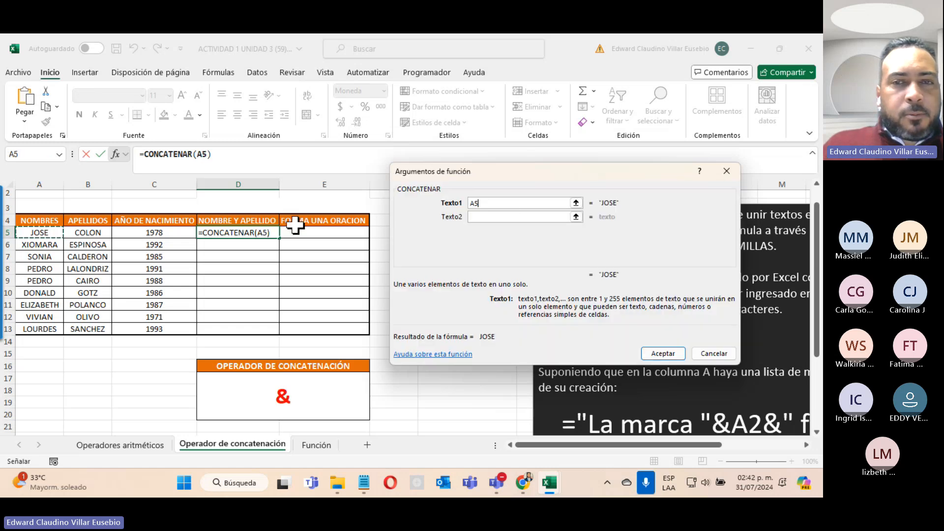
pyautogui.click(491, 217)
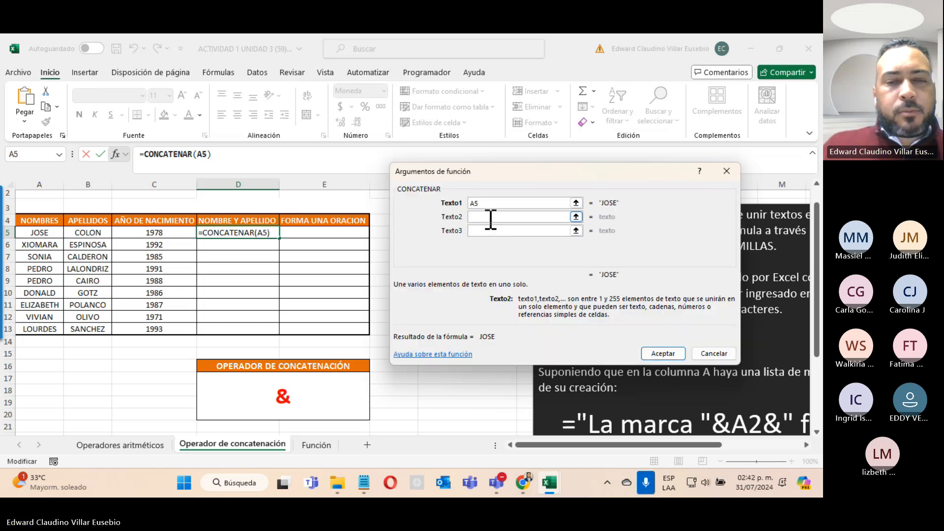
pyautogui.click(88, 231)
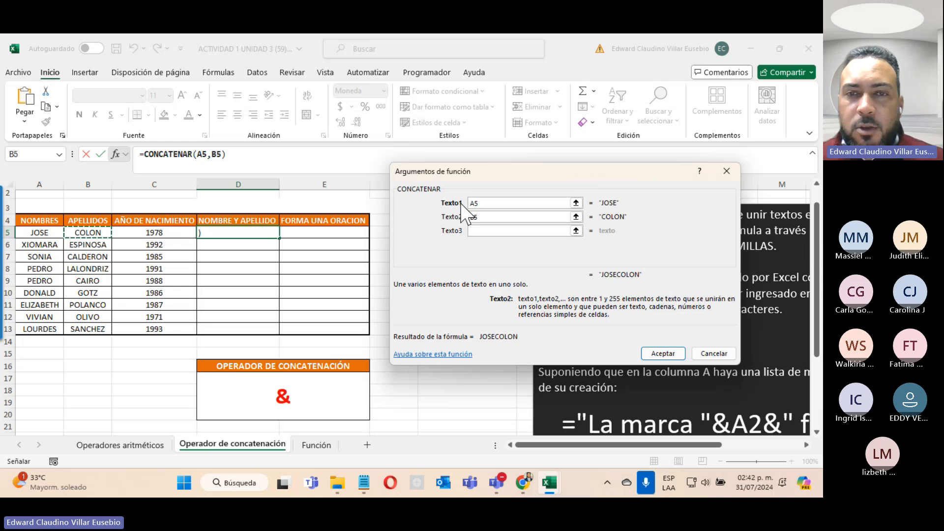
pyautogui.click(504, 216)
pyautogui.press('BackSpace')
pyautogui.press('BackSpace')
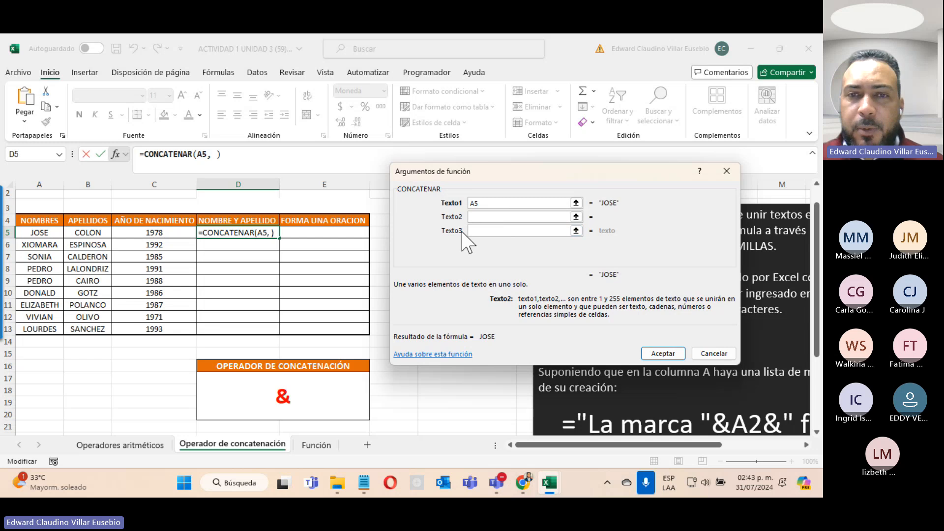
pyautogui.write('" "')
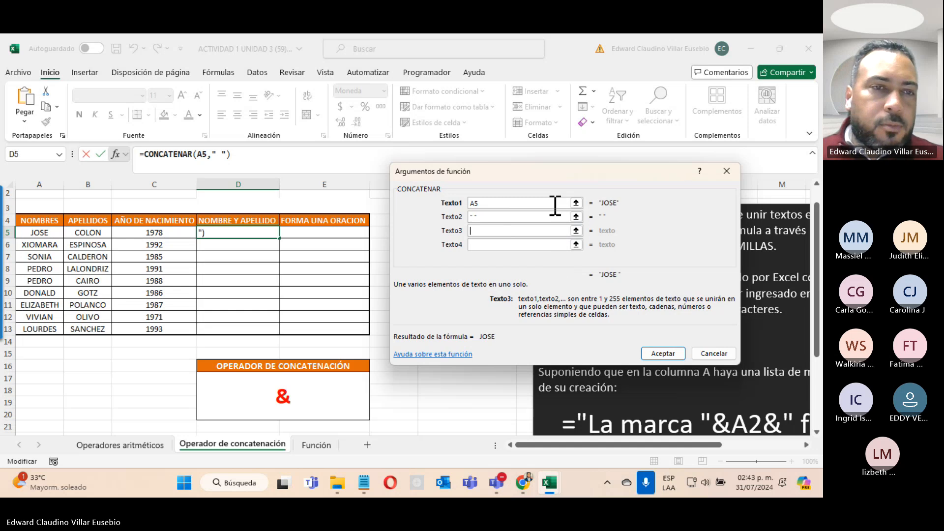
pyautogui.click(77, 235)
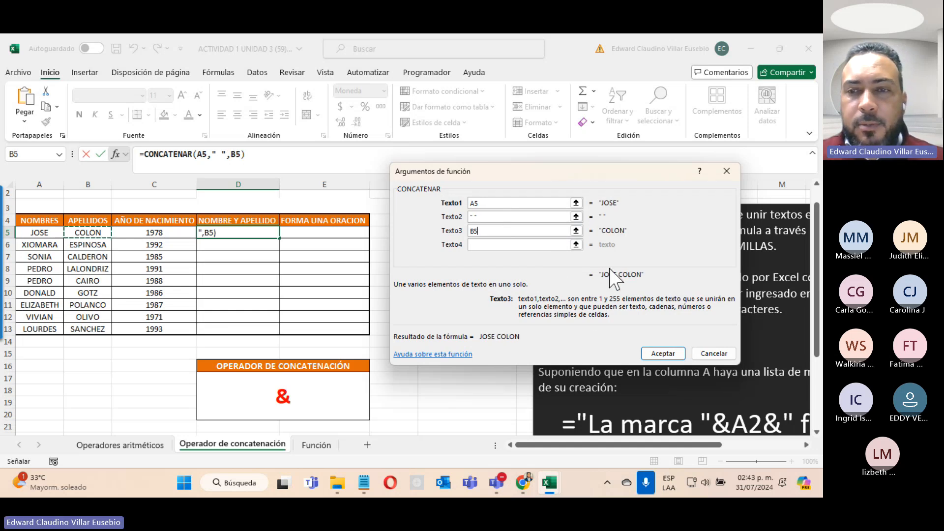
pyautogui.click(670, 355)
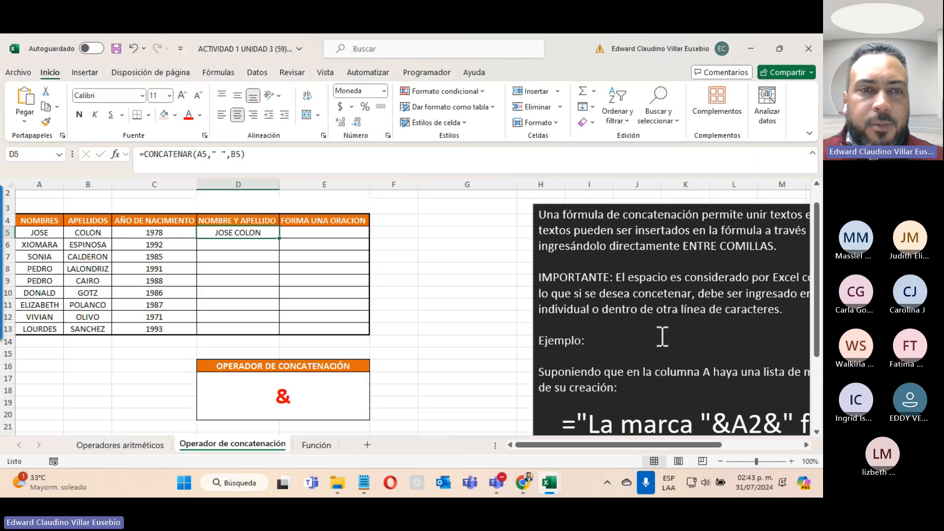
pyautogui.doubleClick(279, 238)
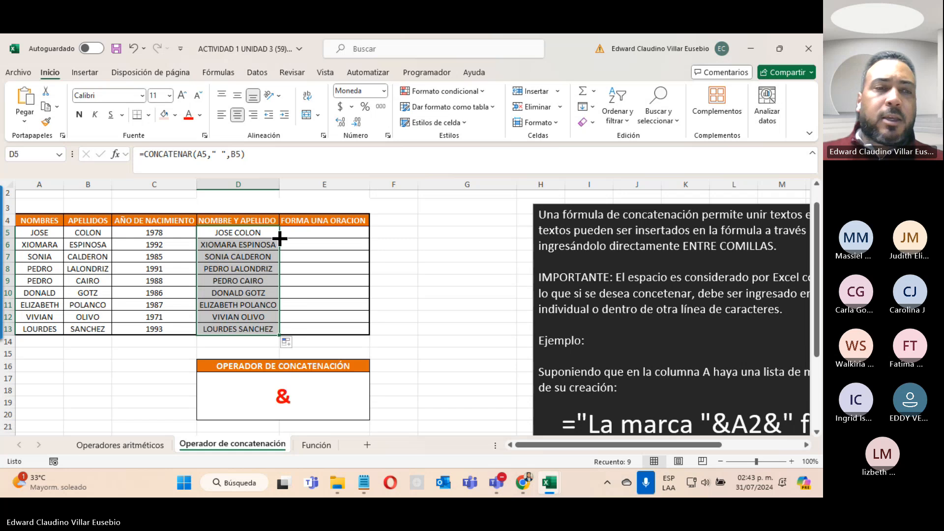
# Inspect the copied CONCATENAR formulas in cells D6 to D12 one by one, leaving each without changes
pyautogui.doubleClick(229, 246)
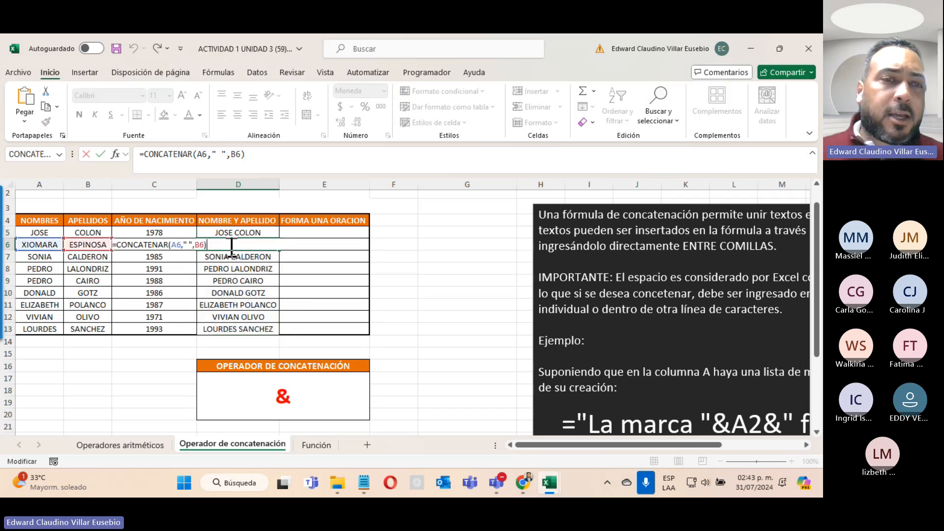
pyautogui.press('Escape')
pyautogui.doubleClick(237, 257)
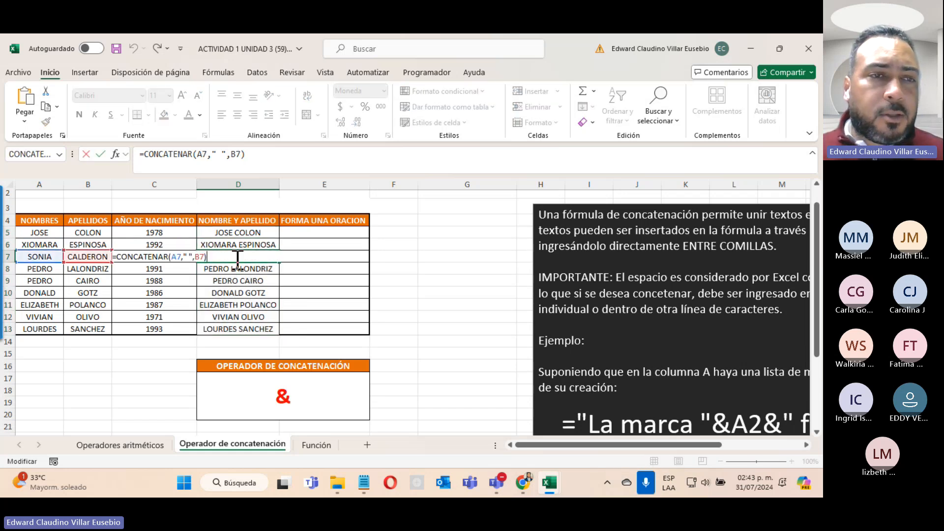
pyautogui.press('Escape')
pyautogui.press('Escape')
pyautogui.doubleClick(241, 270)
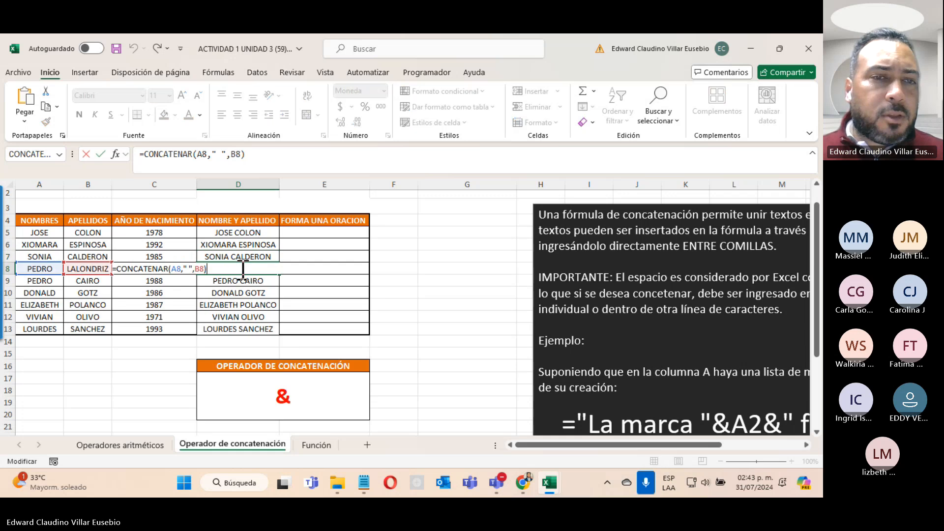
pyautogui.press('Escape')
pyautogui.doubleClick(237, 285)
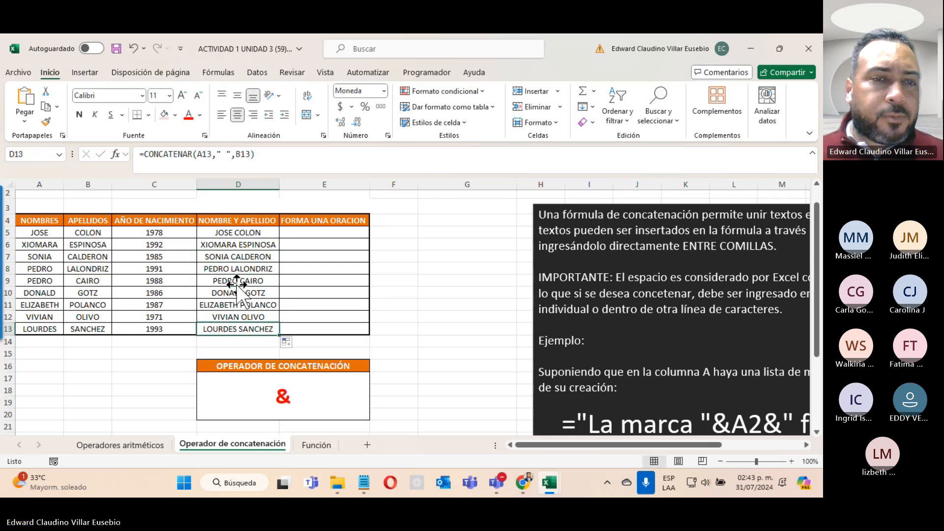
pyautogui.doubleClick(238, 284)
pyautogui.press('Escape')
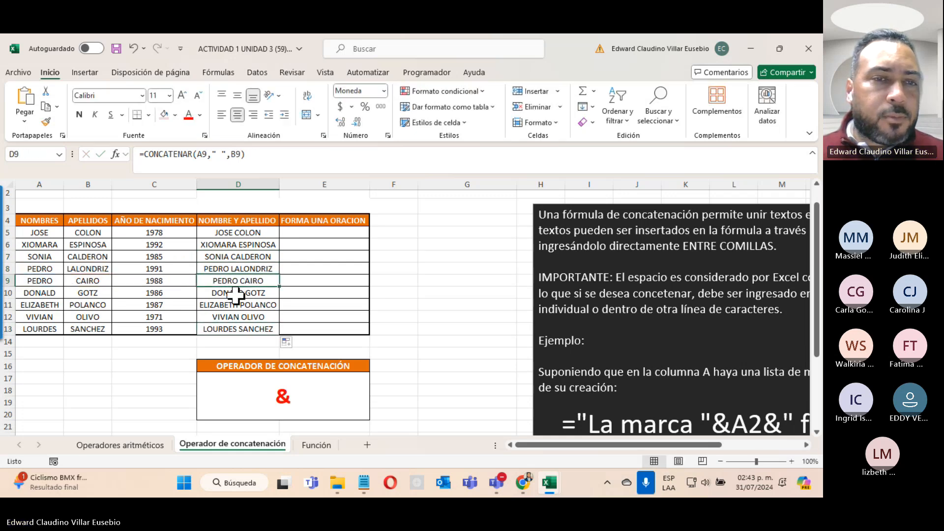
pyautogui.doubleClick(237, 297)
pyautogui.press('Escape')
pyautogui.doubleClick(233, 310)
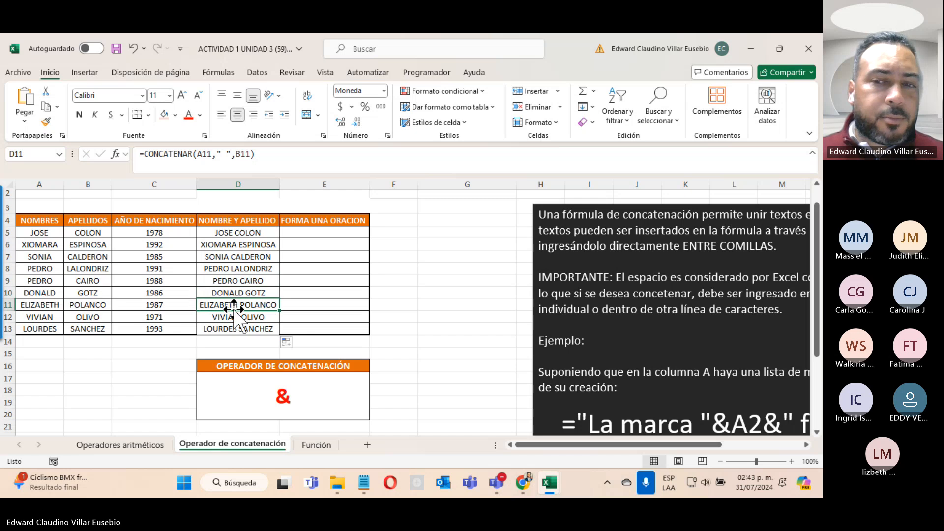
pyautogui.click(235, 305)
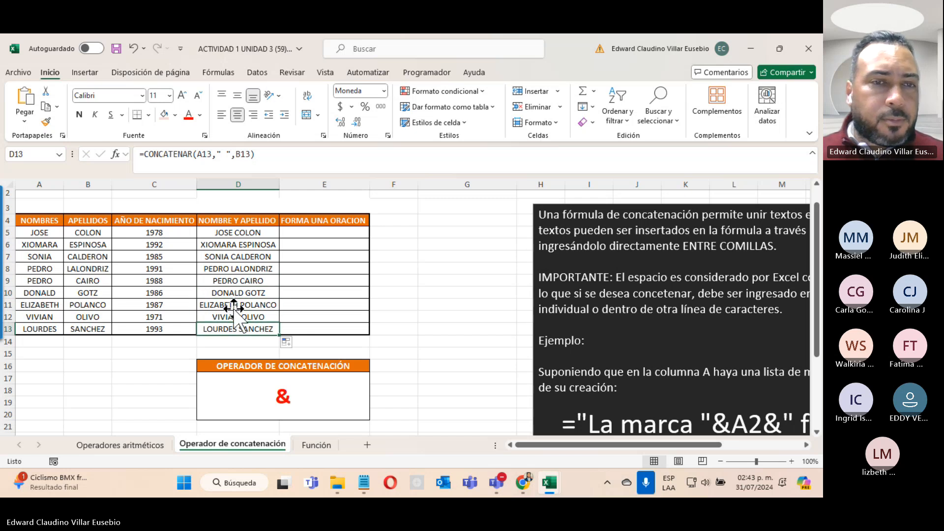
pyautogui.doubleClick(235, 305)
pyautogui.press('Escape')
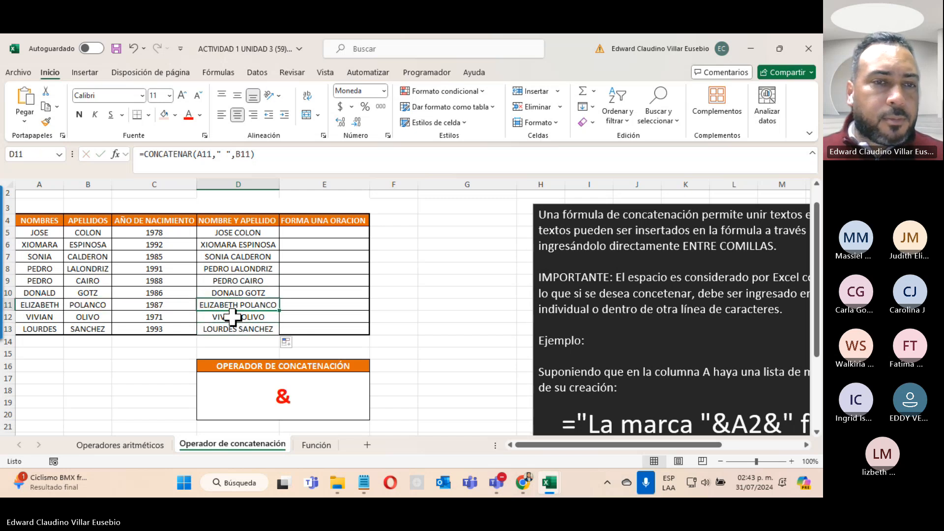
pyautogui.doubleClick(235, 317)
pyautogui.press('Escape')
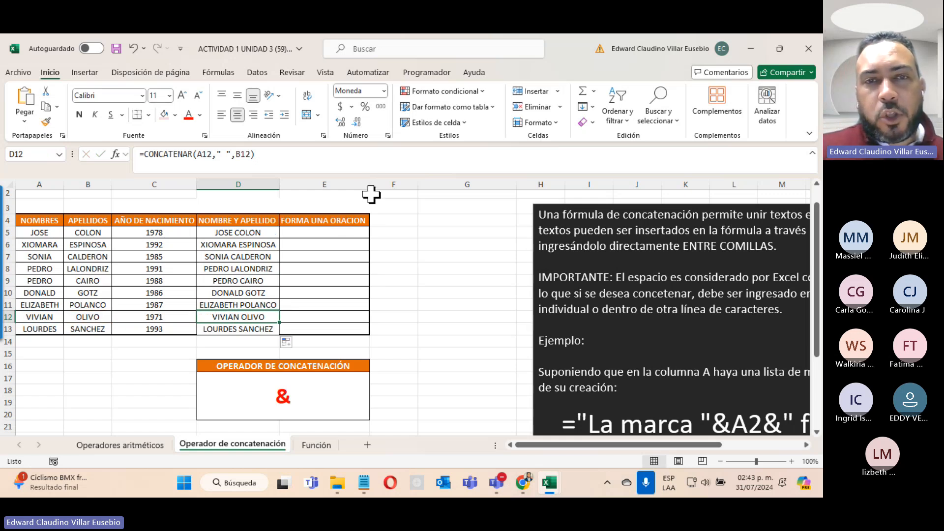
# Widen the FORMA UNA ORACION column to about twice its breadth and start a CONCATENAR function in cell E5
pyautogui.moveTo(374, 178); pyautogui.dragTo(487, 184)
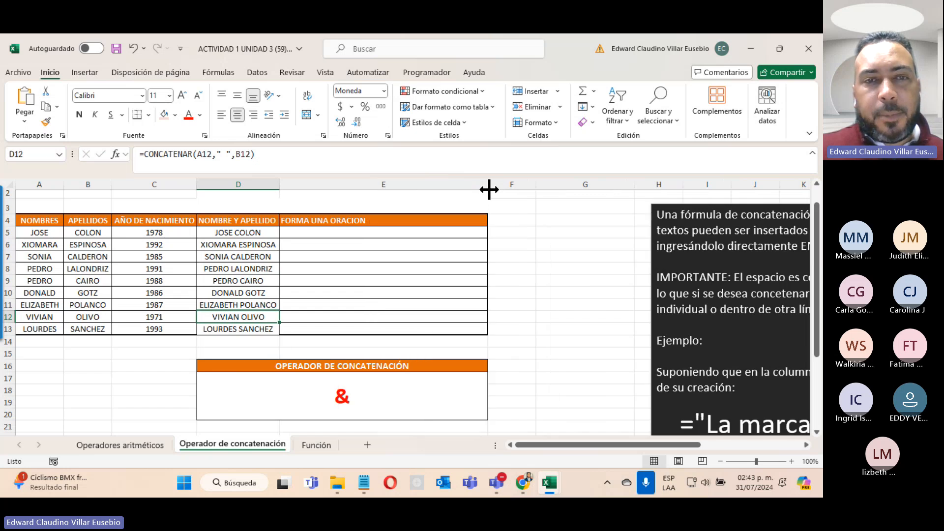
pyautogui.moveTo(488, 185); pyautogui.dragTo(545, 192)
pyautogui.click(389, 233)
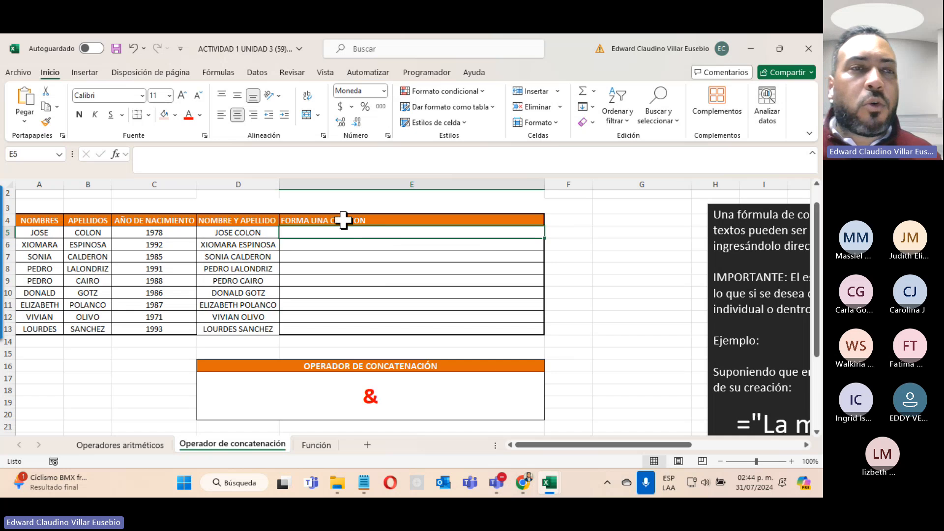
pyautogui.click(116, 154)
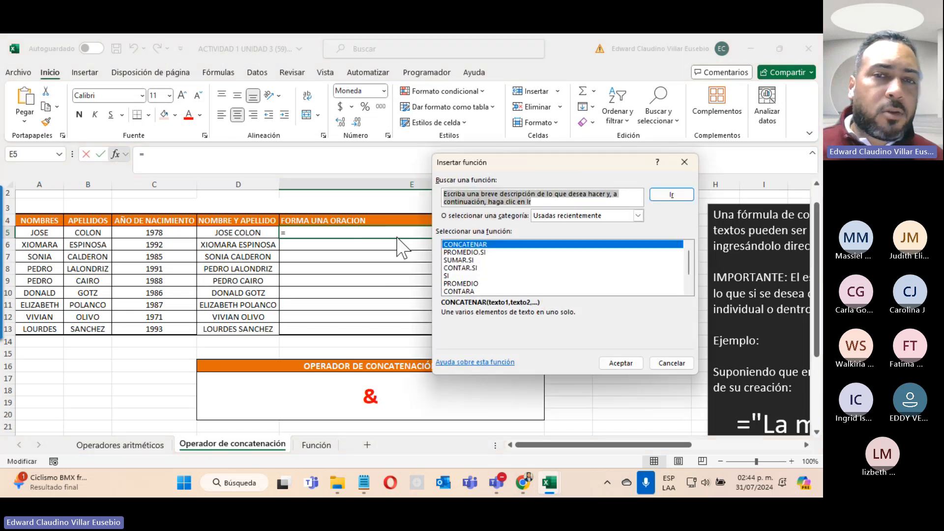
pyautogui.doubleClick(496, 246)
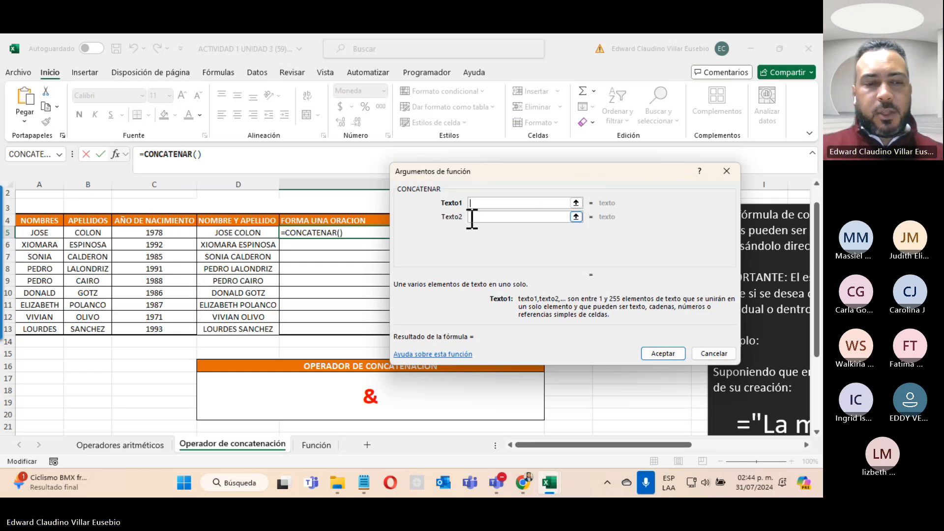
# Fill the CONCATENAR arguments for E5 with "EL AÑO DE NACIMIENTO DE ", D5, " " and C5, in that order
pyautogui.write('el')
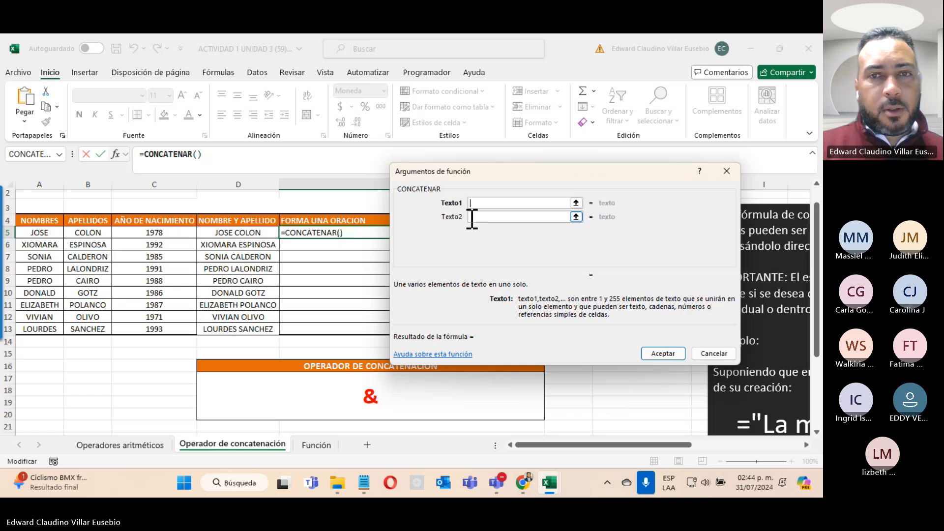
pyautogui.write('L AÑO DE')
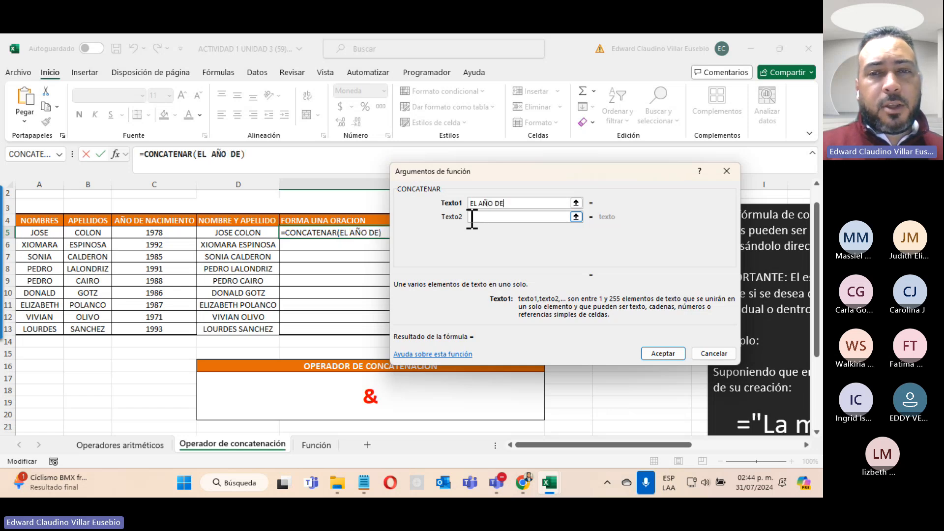
pyautogui.write(' NACIMIENTO DE')
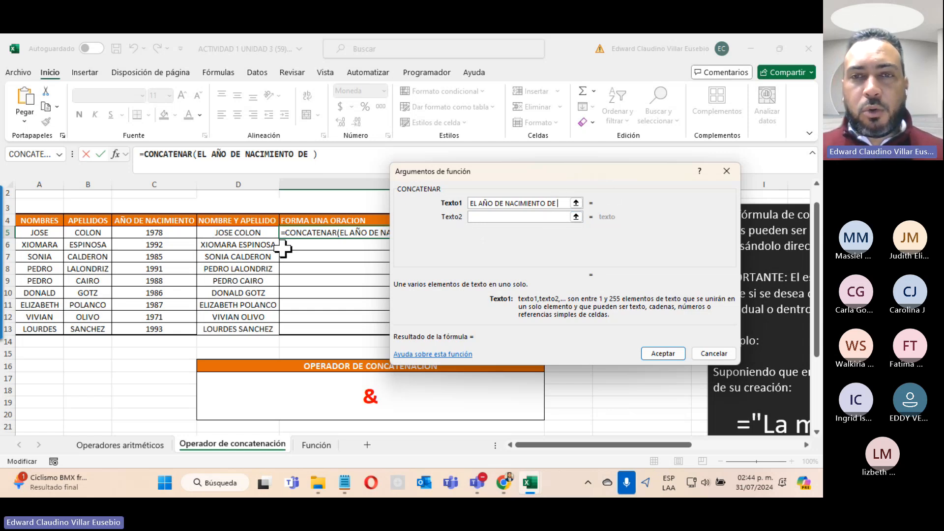
pyautogui.click(493, 217)
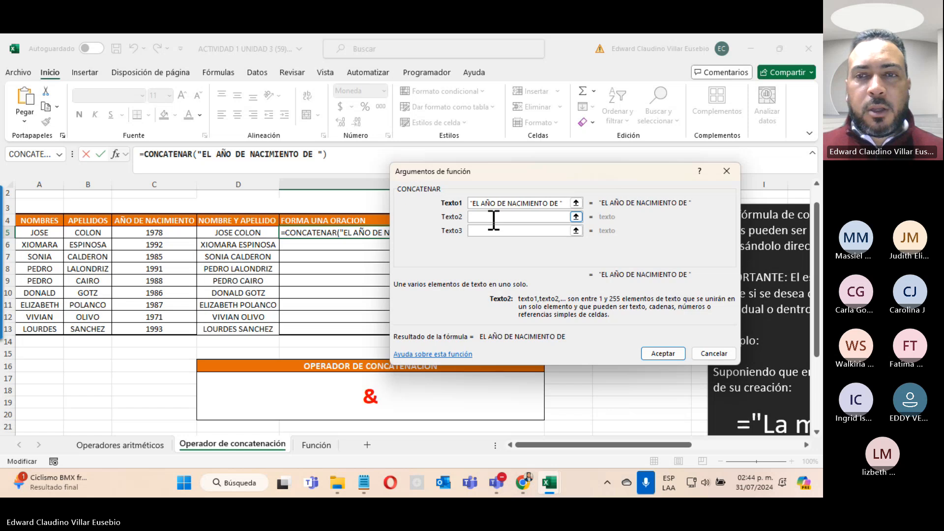
pyautogui.click(227, 235)
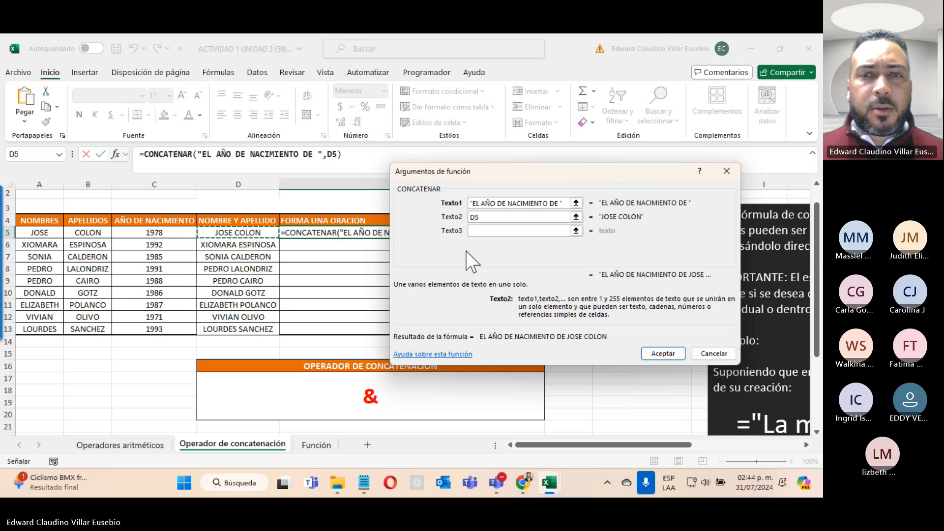
pyautogui.click(479, 232)
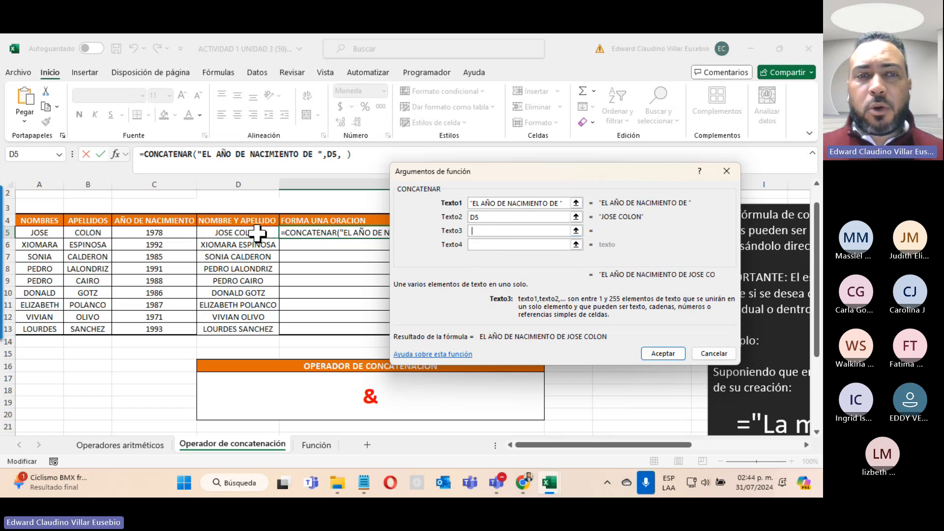
pyautogui.write('" "')
pyautogui.click(481, 245)
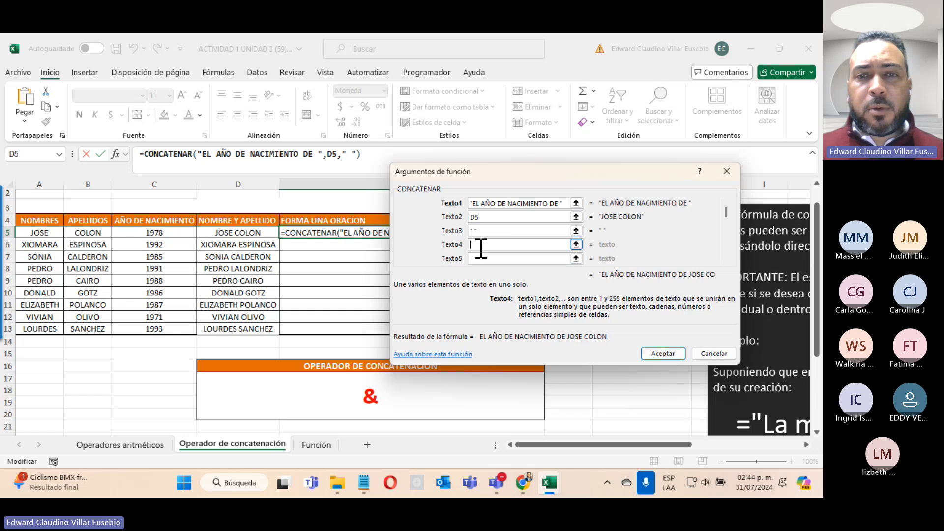
pyautogui.click(150, 235)
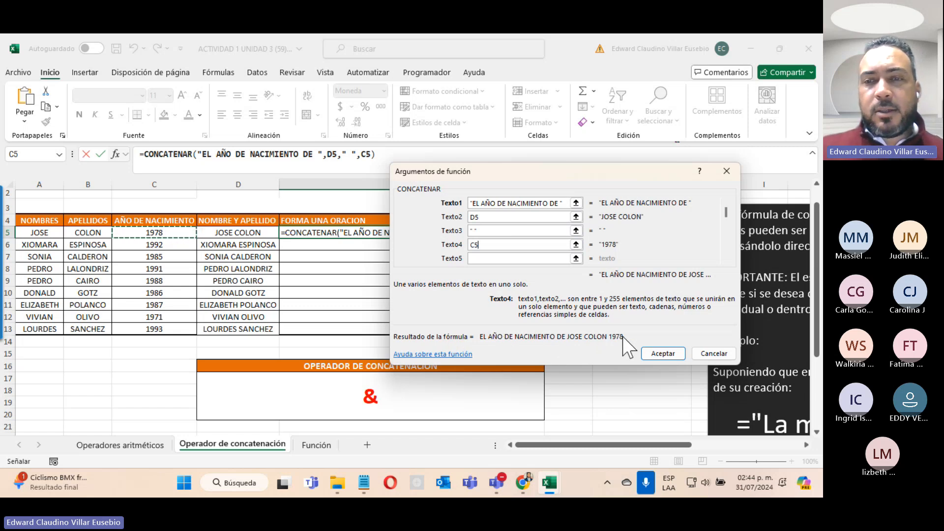
# Change the third argument to " ES ", accept the E5 formula and fill it down the FORMA UNA ORACION column to row 13
pyautogui.click(476, 231)
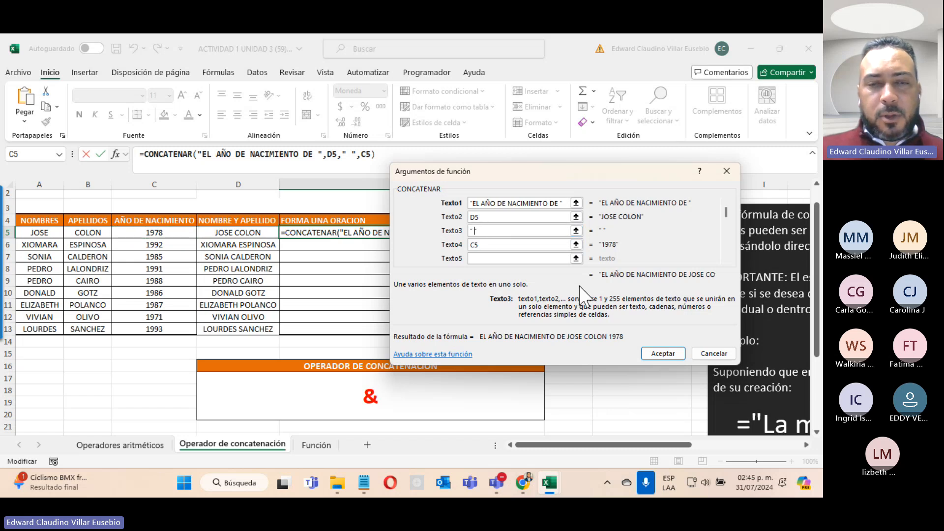
pyautogui.write('ES')
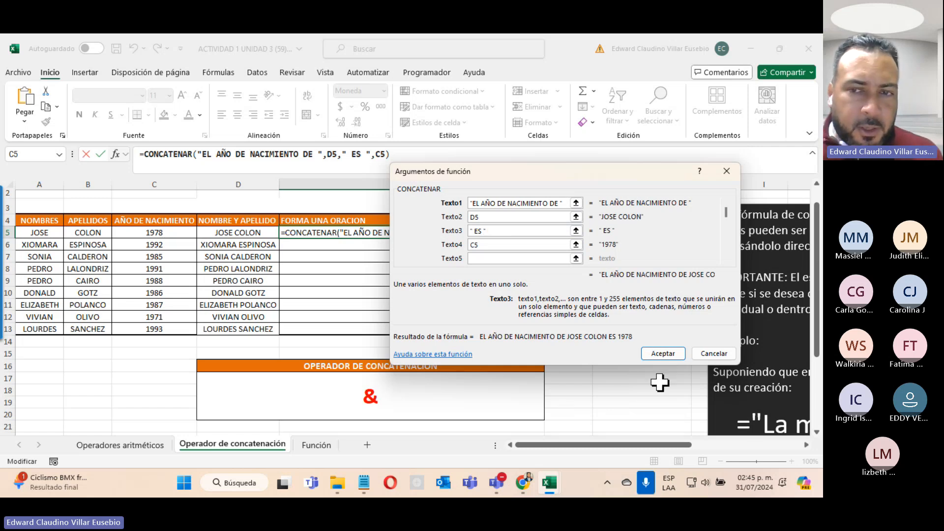
pyautogui.click(662, 357)
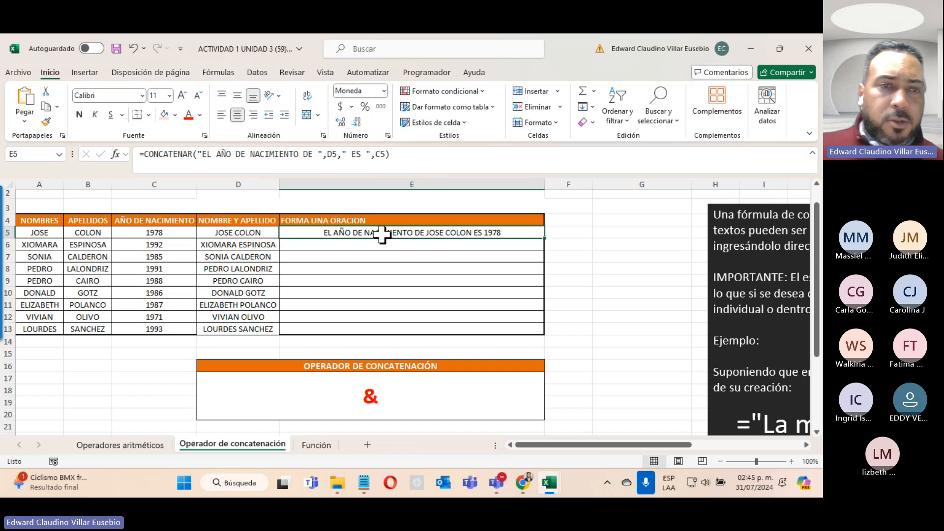
pyautogui.doubleClick(544, 239)
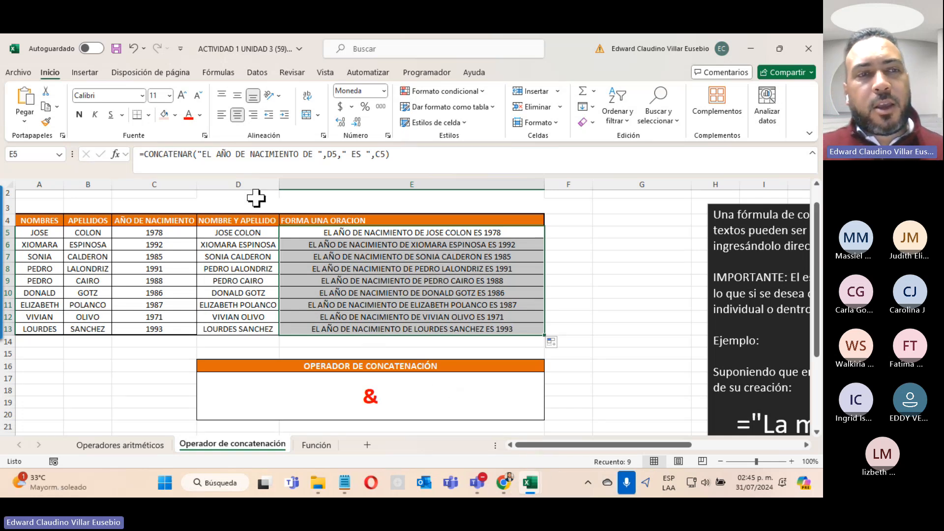
# Replace the surname in cell B5 with a different one to test the concatenated name and sentence
pyautogui.moveTo(87, 236); pyautogui.dragTo(87, 232)
pyautogui.click(87, 232)
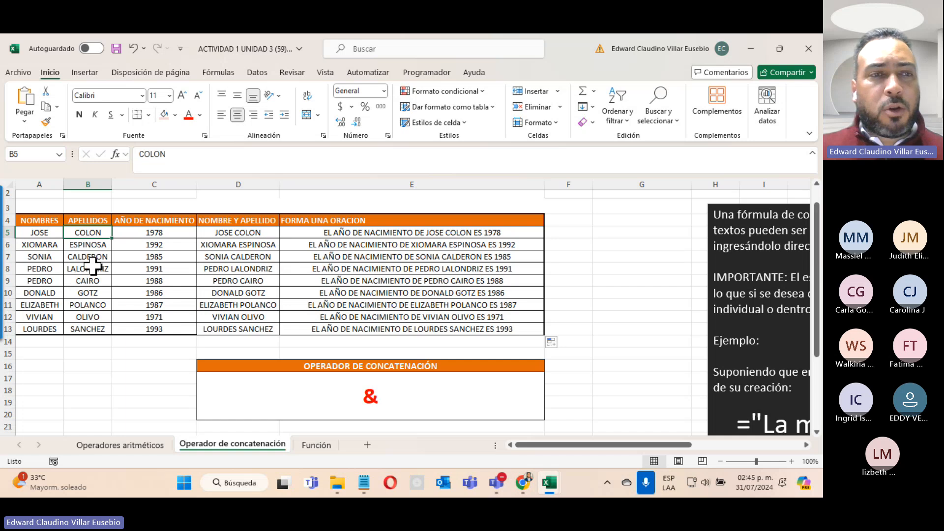
pyautogui.write('PEREZ')
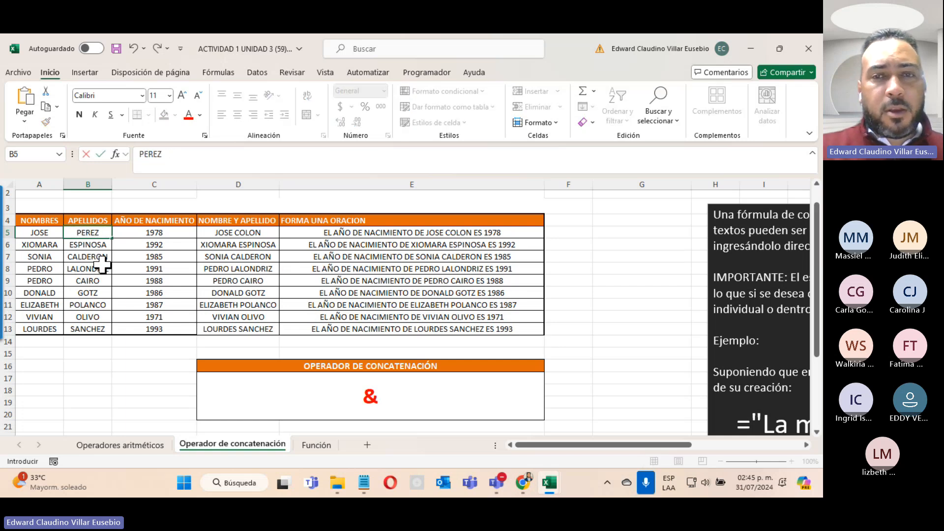
pyautogui.press('Return')
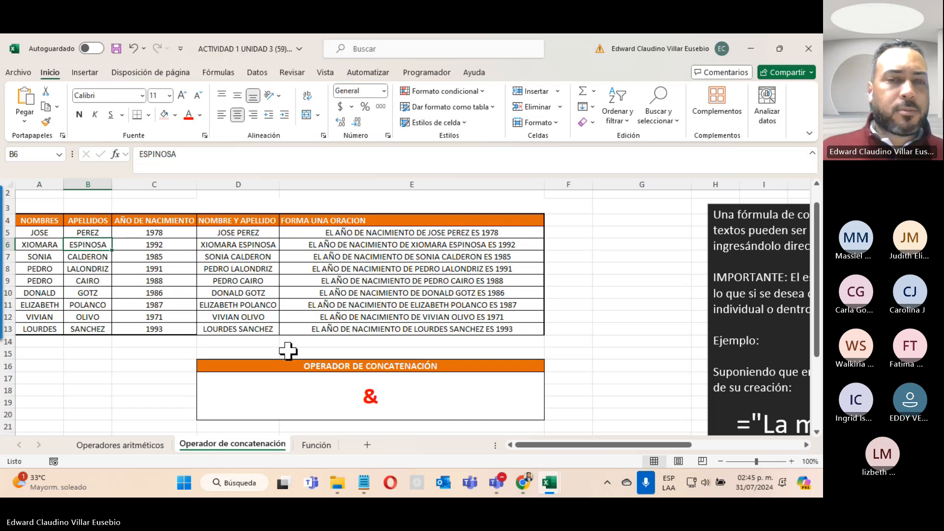
# Switch to the Teams meeting, check the participant list, and return to the Excel workbook
pyautogui.click(468, 484)
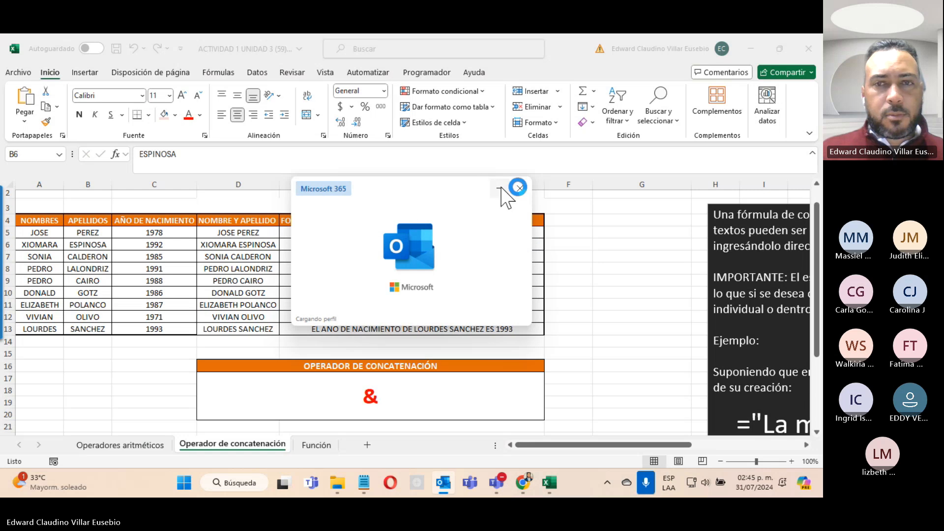
pyautogui.click(543, 188)
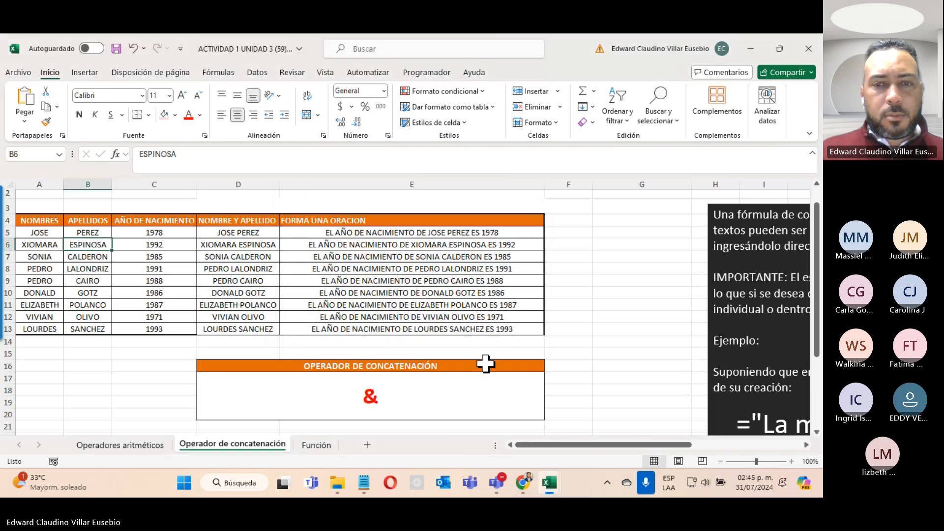
pyautogui.click(498, 480)
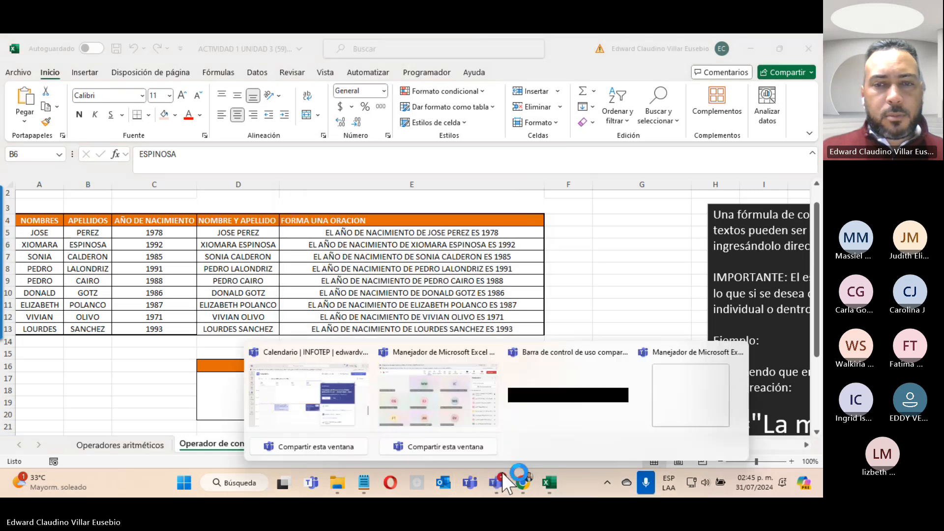
pyautogui.click(453, 400)
pyautogui.click(767, 96)
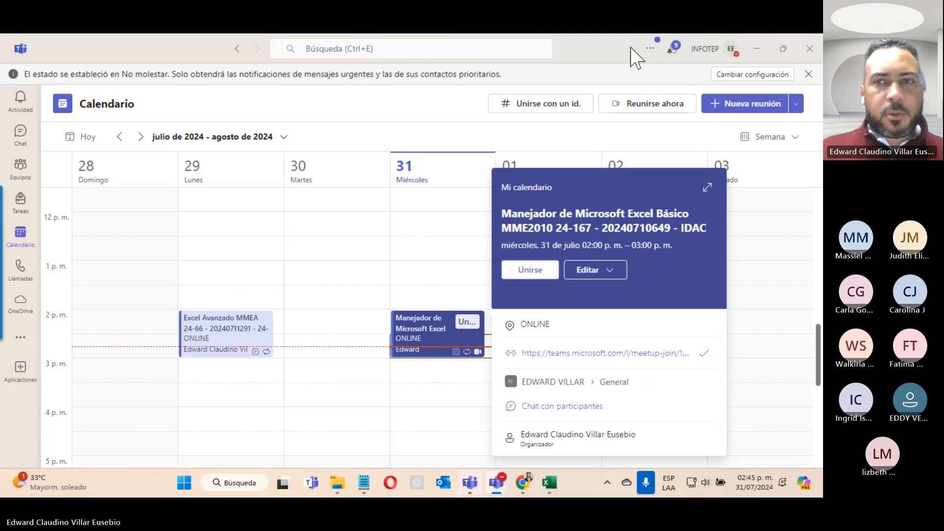
pyautogui.click(757, 48)
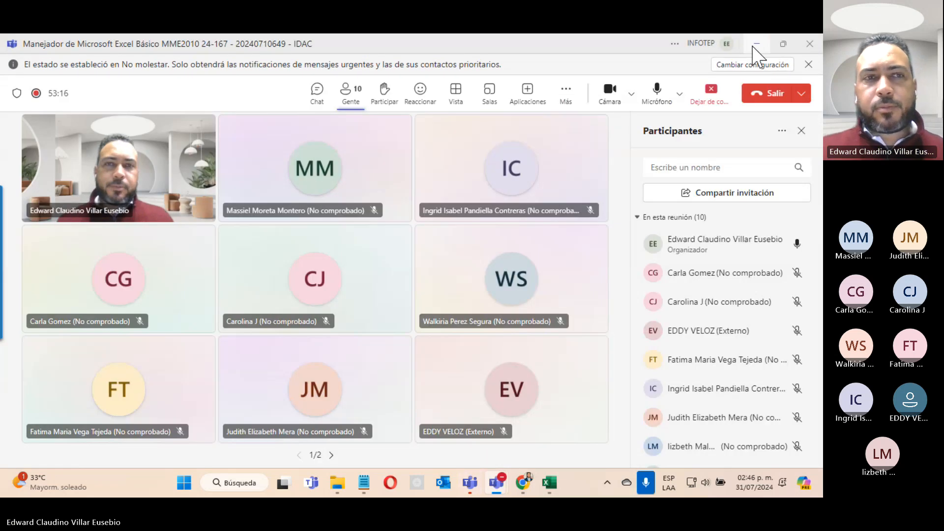
pyautogui.click(754, 45)
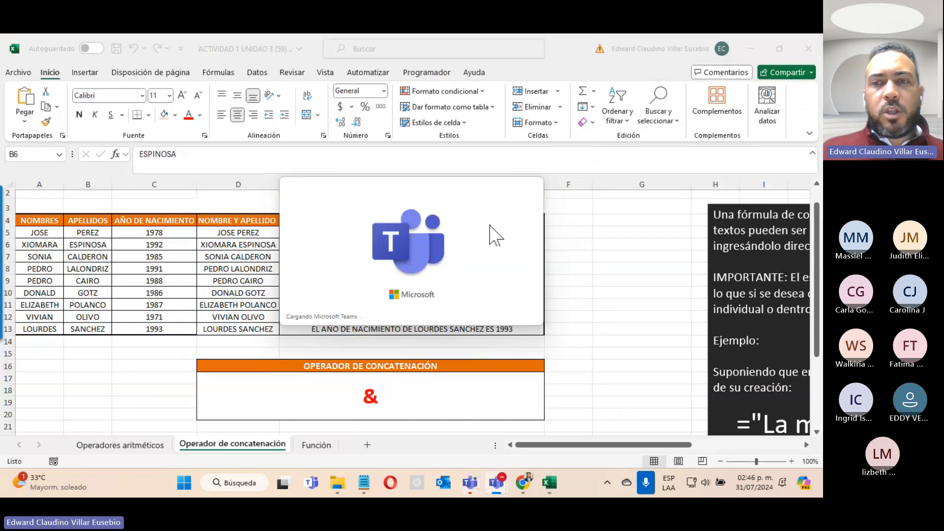